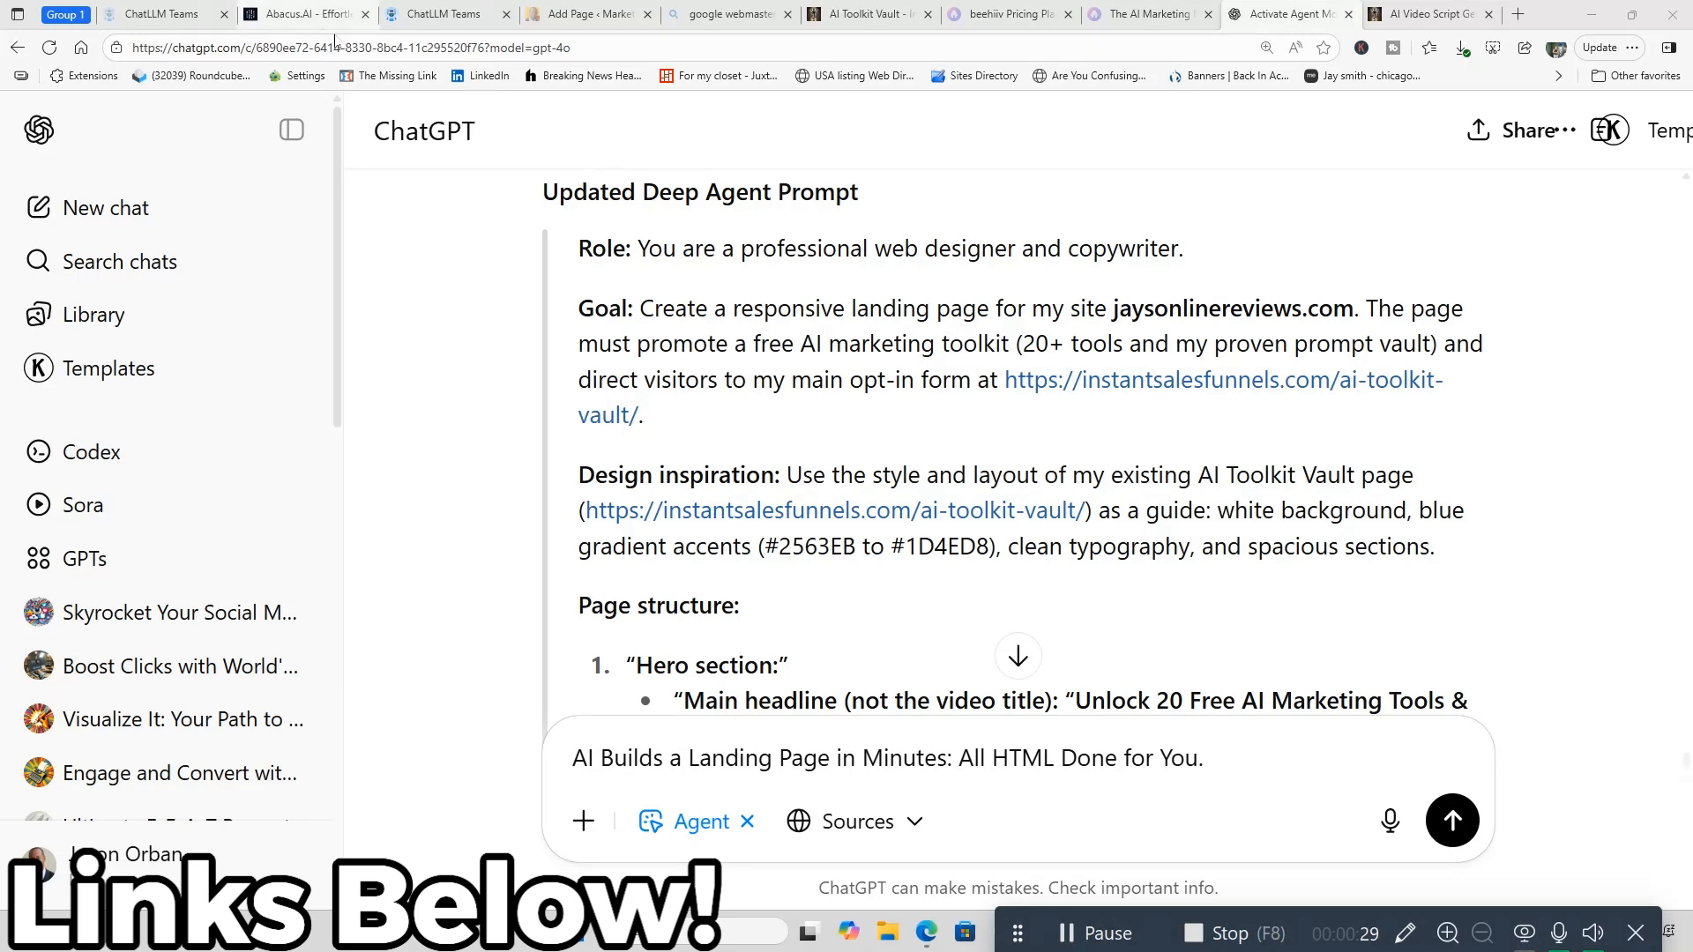
- Look through the AI Toolkit Vault page, including its tool grid, benefits list and opt-in form
{"action": "left_click", "coordinate": [892, 16]}
{"action": "scroll", "coordinate": [1021, 507], "scroll_direction": "up", "scroll_amount": 1}
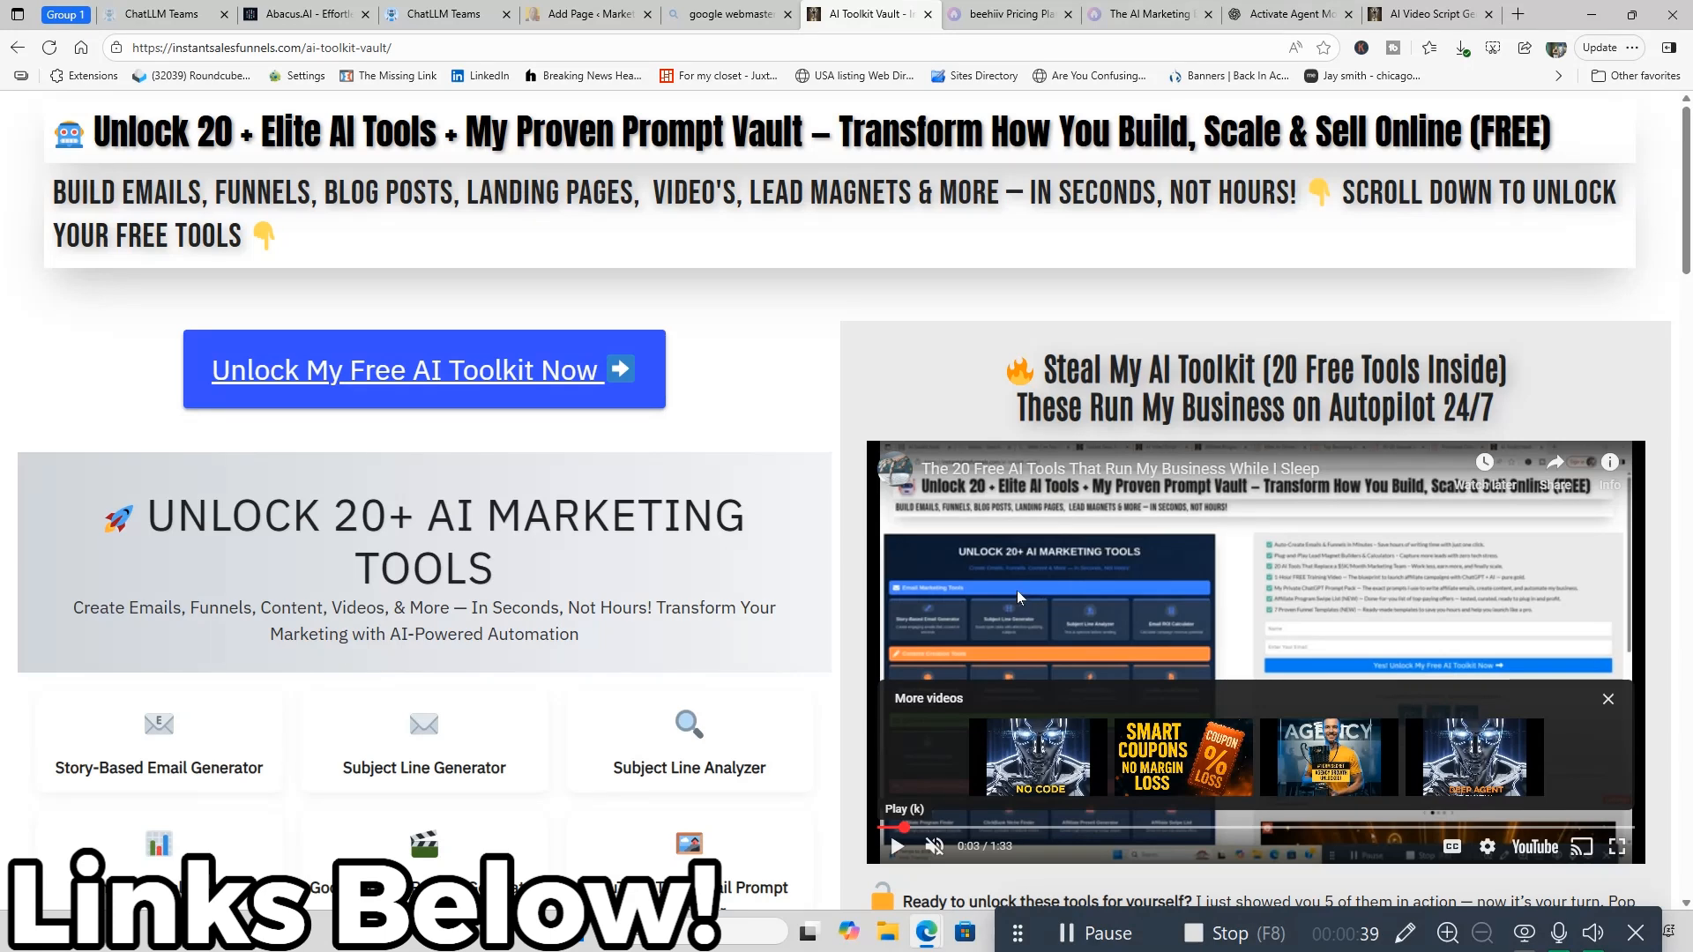
{"action": "scroll", "coordinate": [1018, 590], "scroll_direction": "down", "scroll_amount": 3}
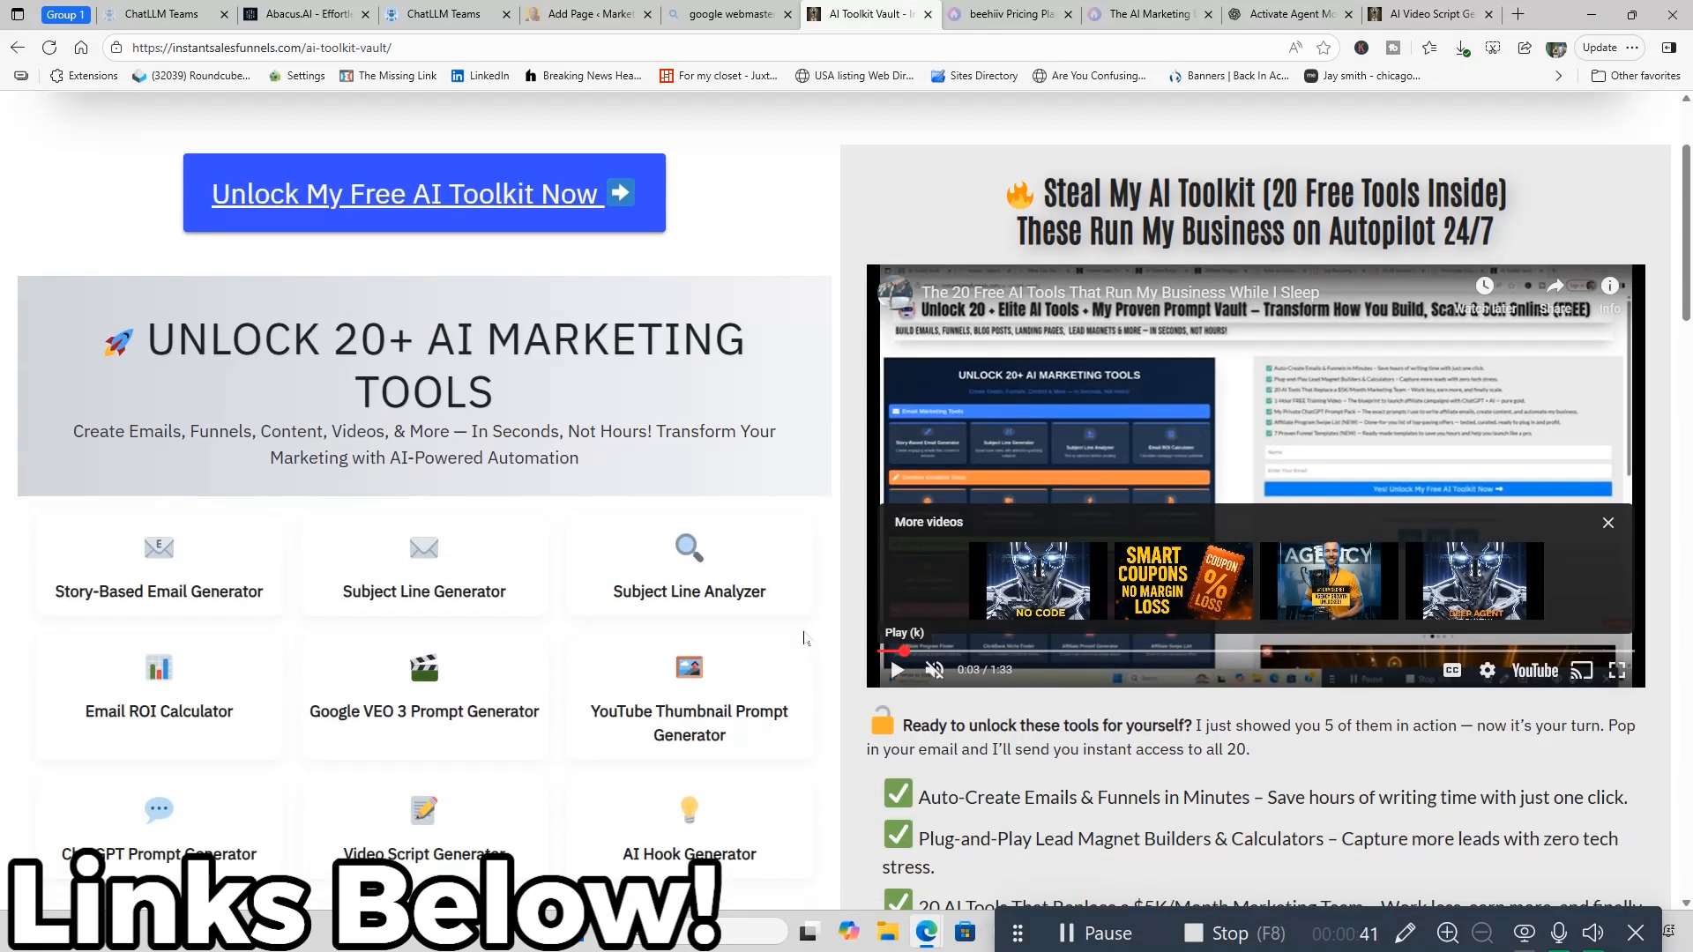
{"action": "scroll", "coordinate": [769, 622], "scroll_direction": "down", "scroll_amount": 1}
{"action": "scroll", "coordinate": [522, 579], "scroll_direction": "down", "scroll_amount": 1}
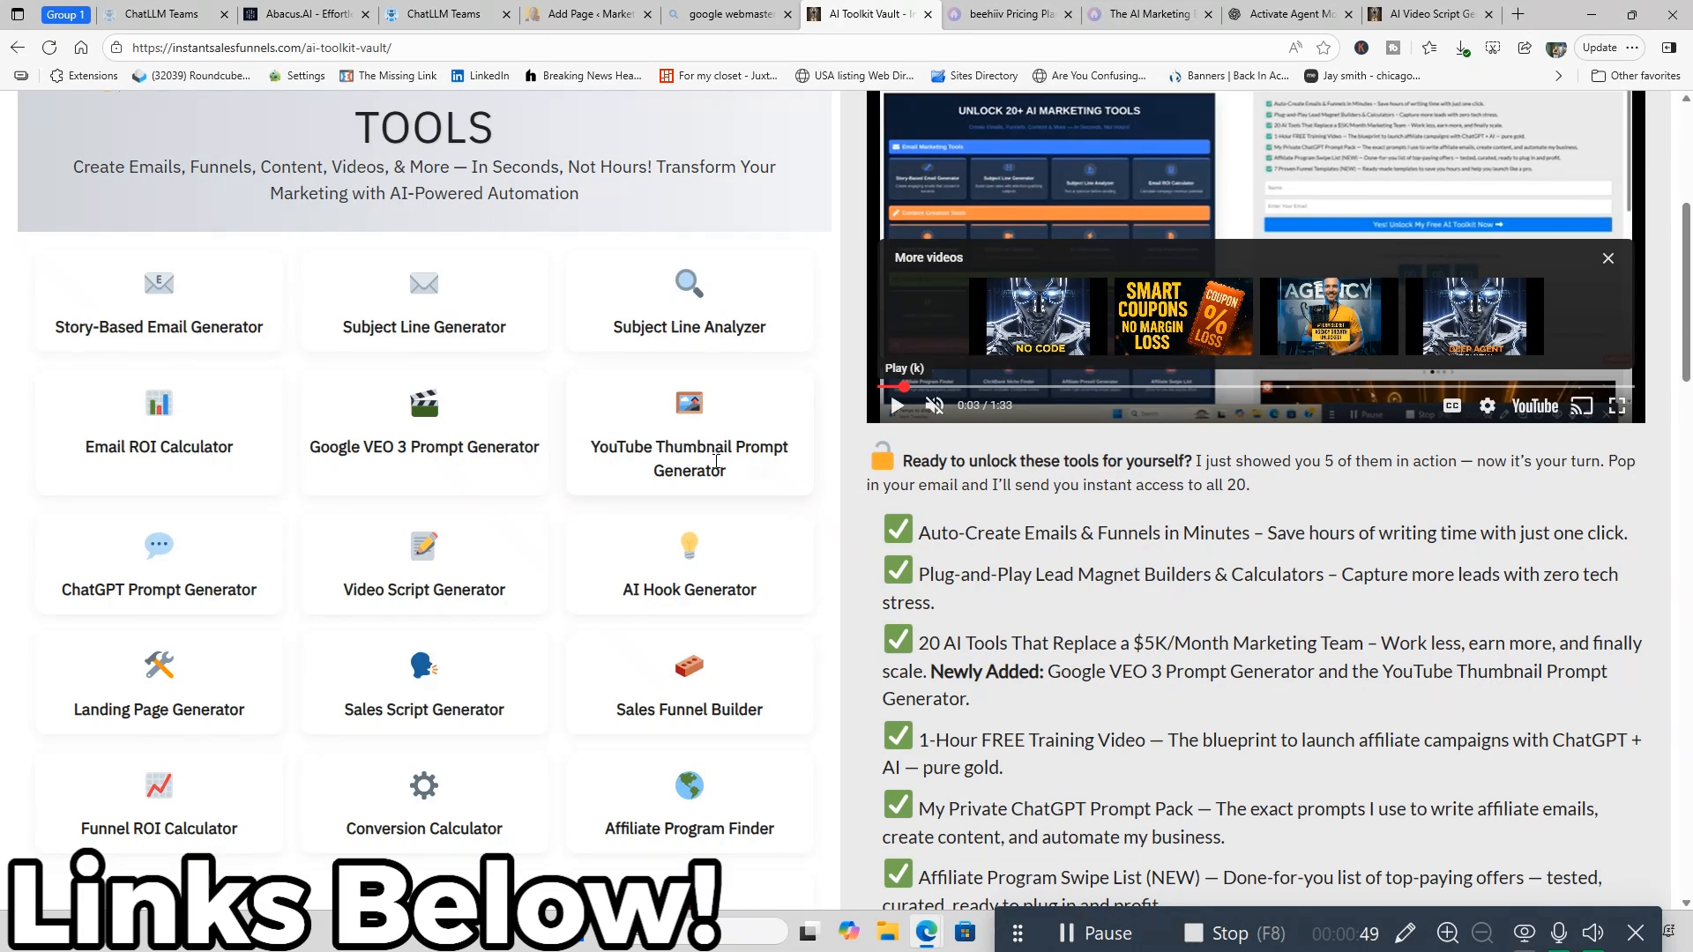
{"action": "scroll", "coordinate": [760, 583], "scroll_direction": "down", "scroll_amount": 6}
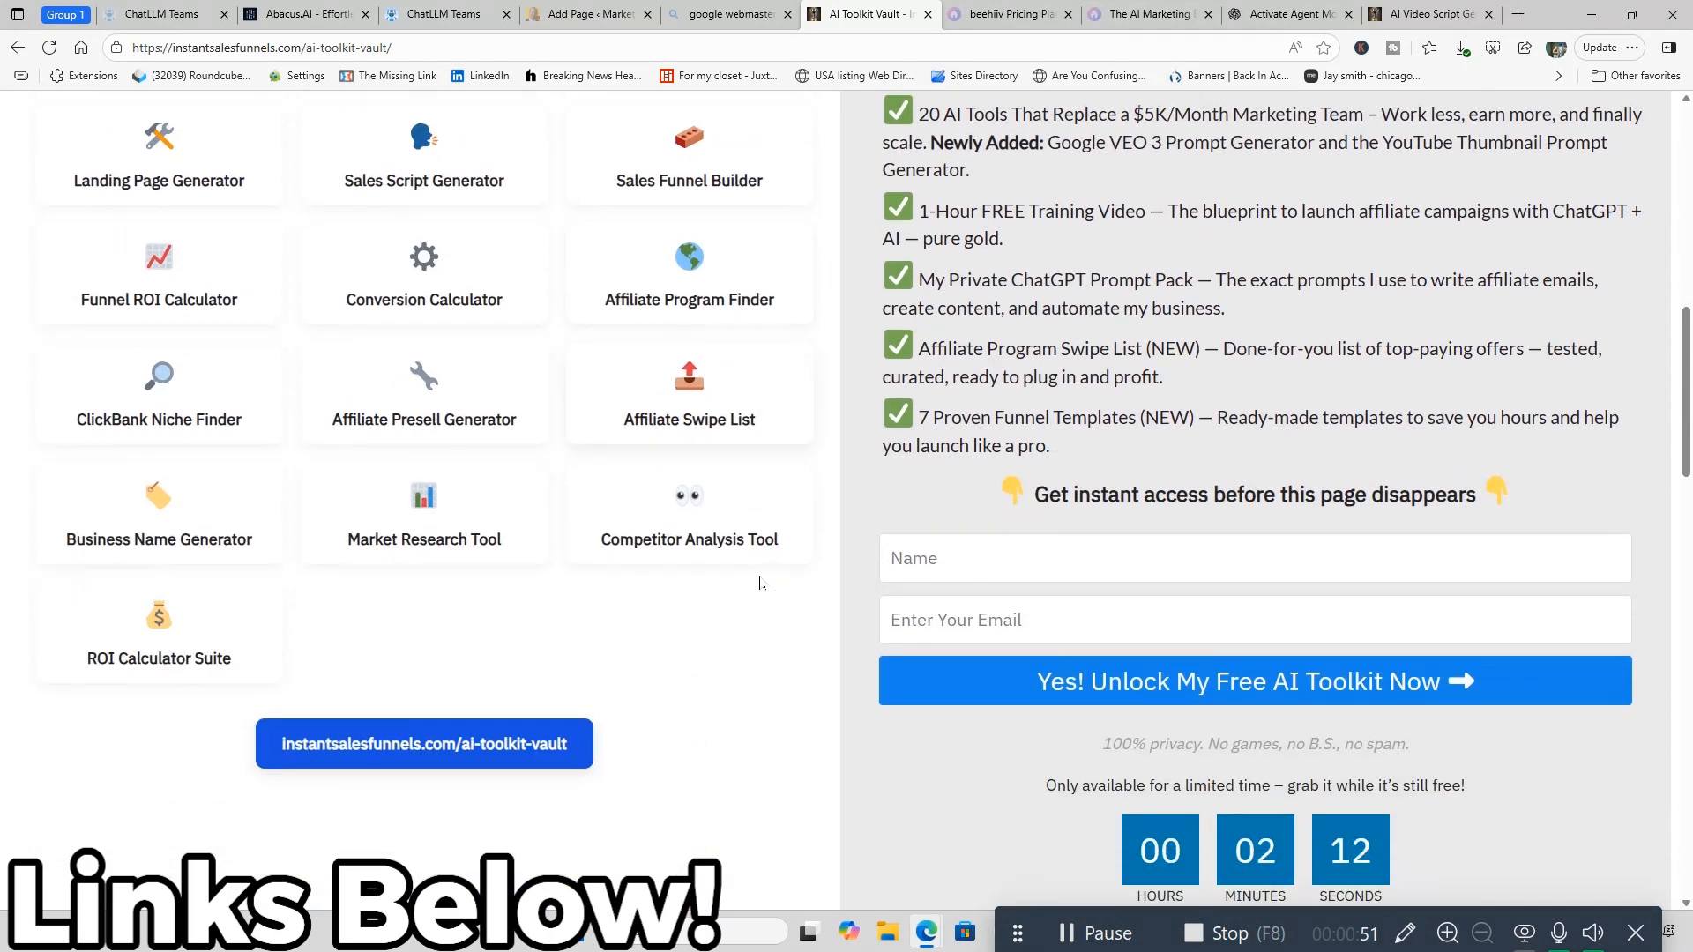
{"action": "scroll", "coordinate": [760, 583], "scroll_direction": "down", "scroll_amount": 1}
{"action": "scroll", "coordinate": [1014, 672], "scroll_direction": "up", "scroll_amount": 4}
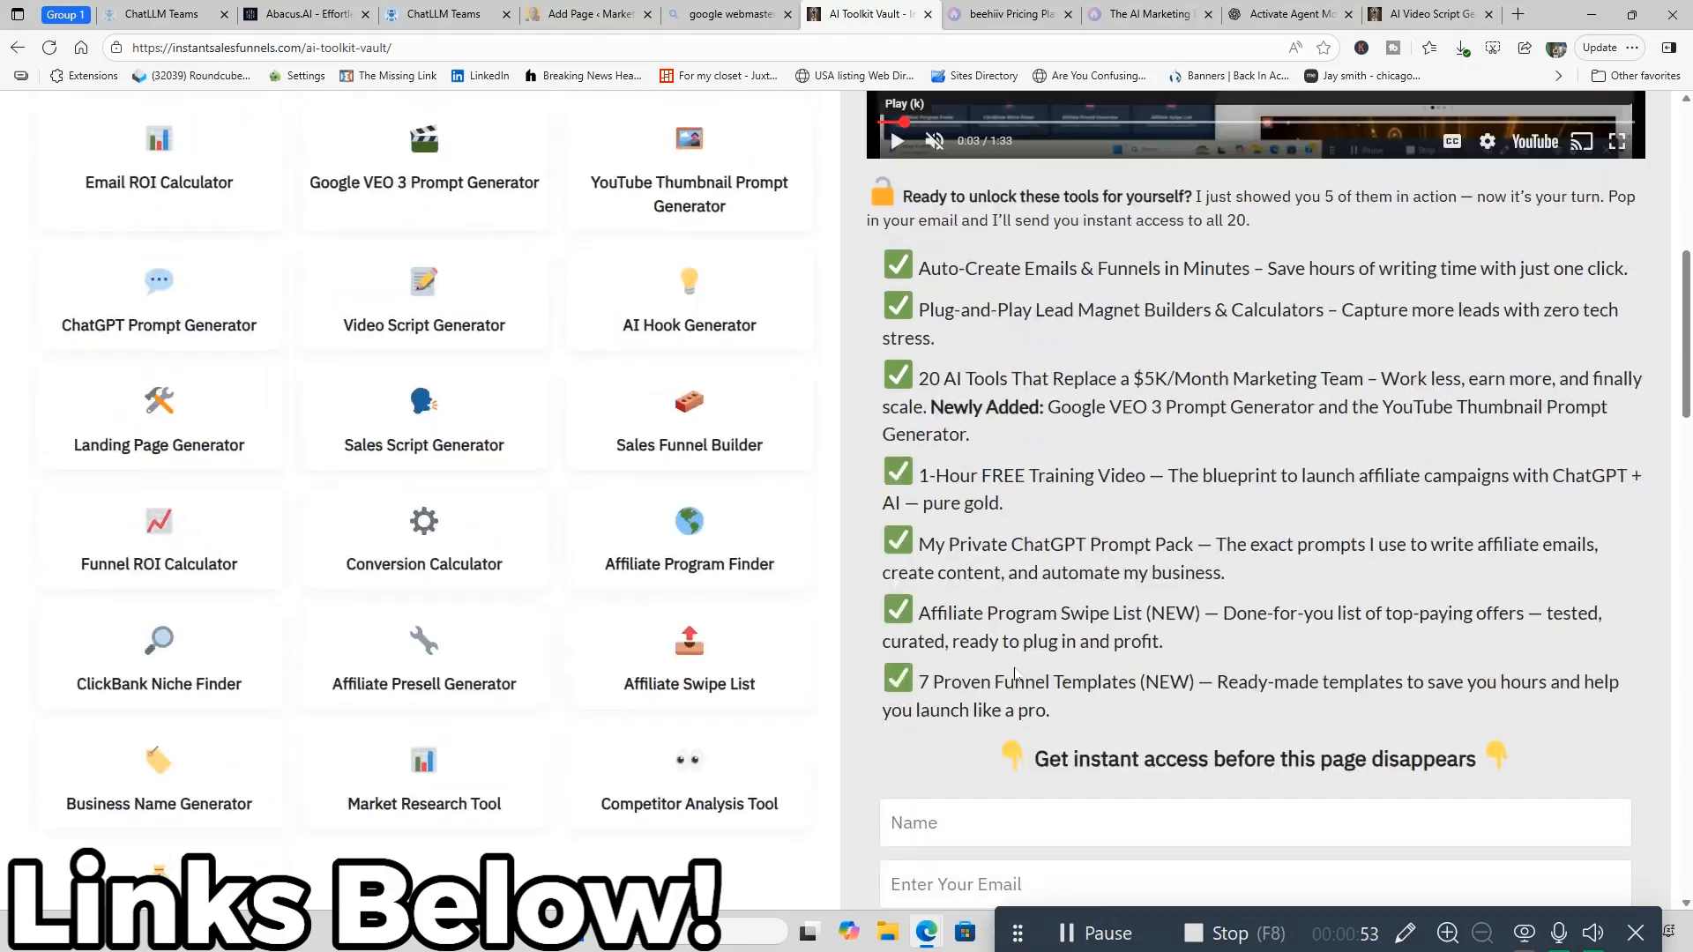
{"action": "scroll", "coordinate": [1014, 672], "scroll_direction": "up", "scroll_amount": 8}
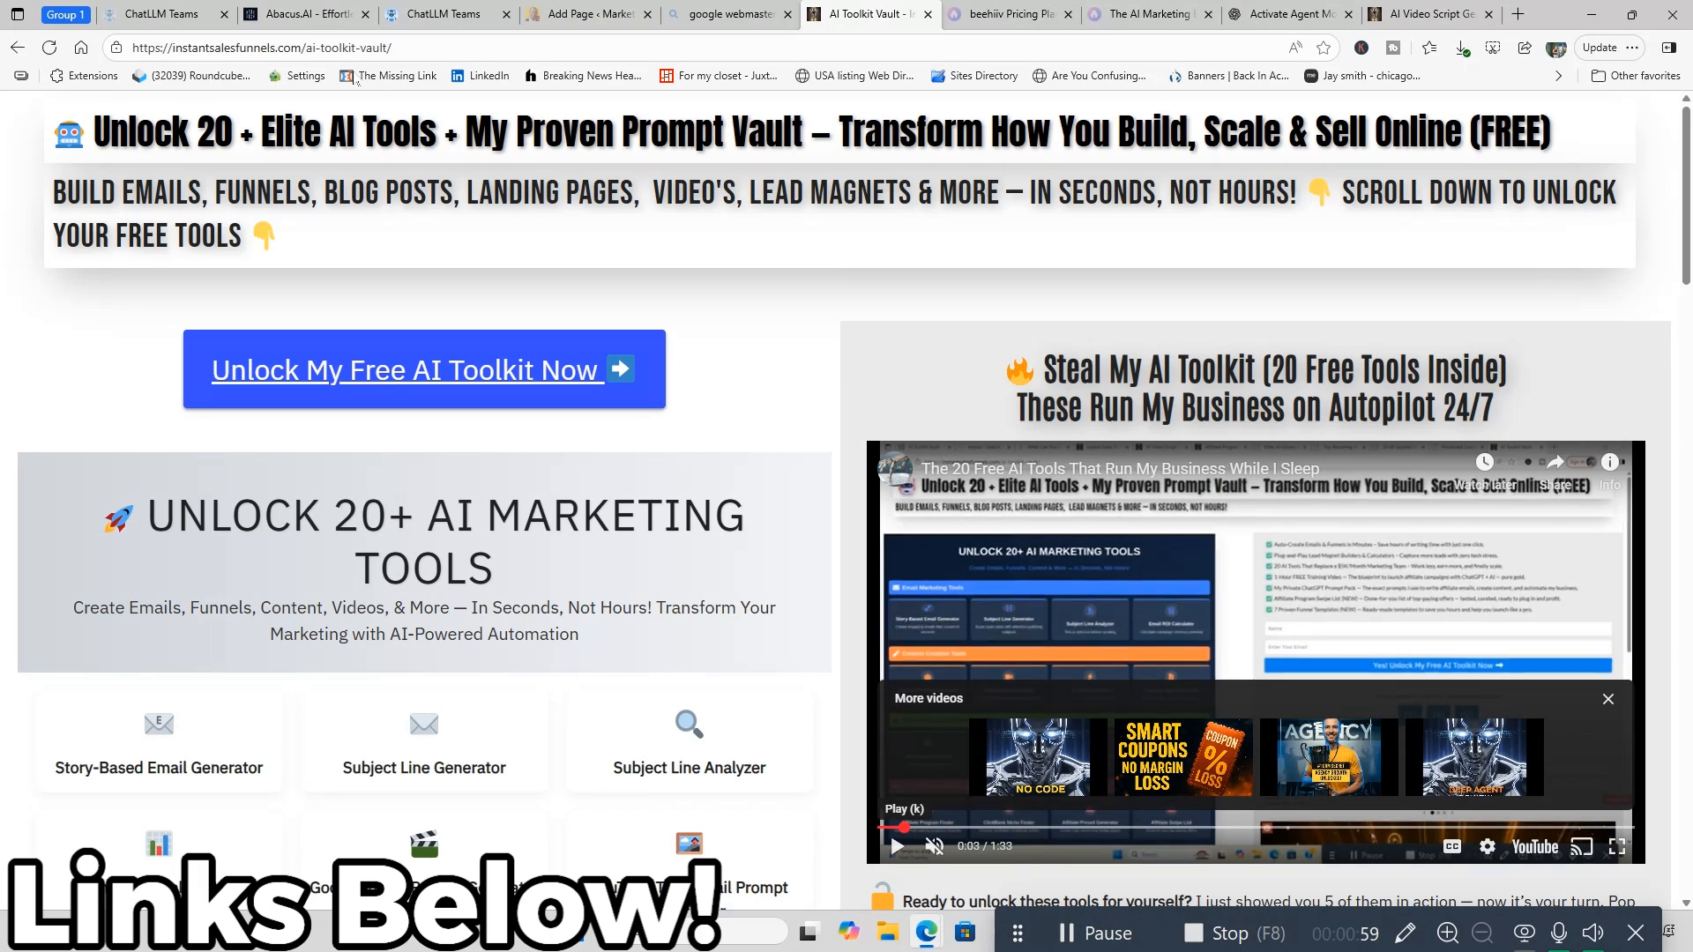
- Look over the Abacus.AI home page, the AI Marketing Toolkit Landing Page preview, the new ChatLLM chat and the blank WordPress page
{"action": "left_click", "coordinate": [318, 16]}
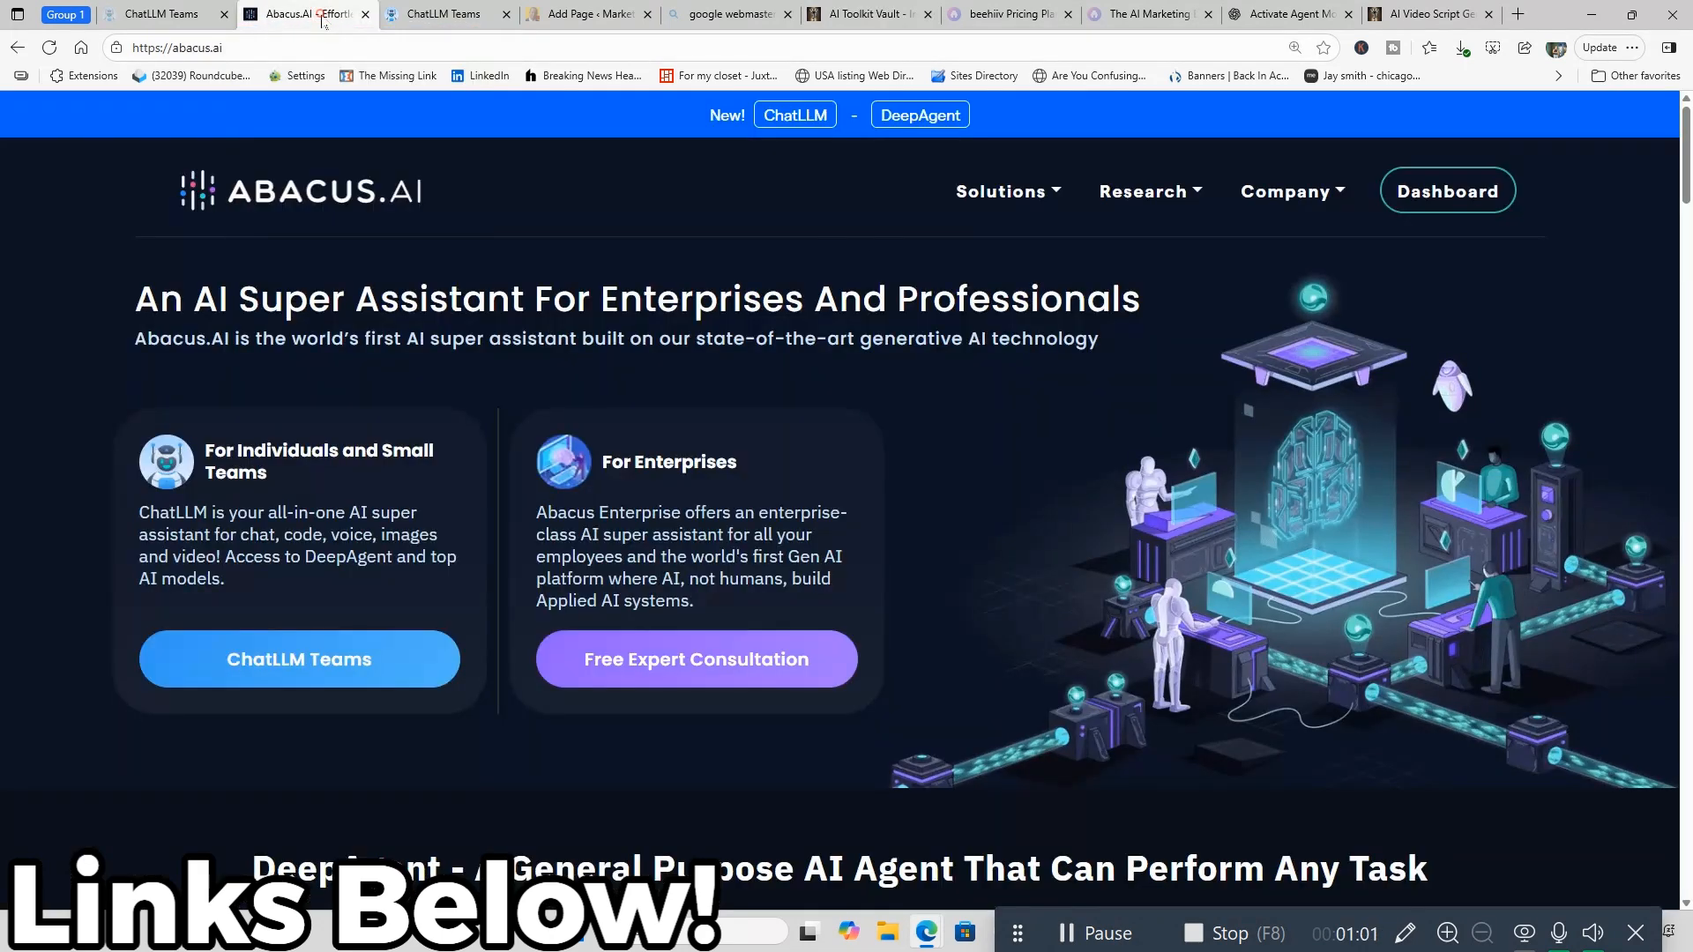
{"action": "left_click", "coordinate": [185, 15]}
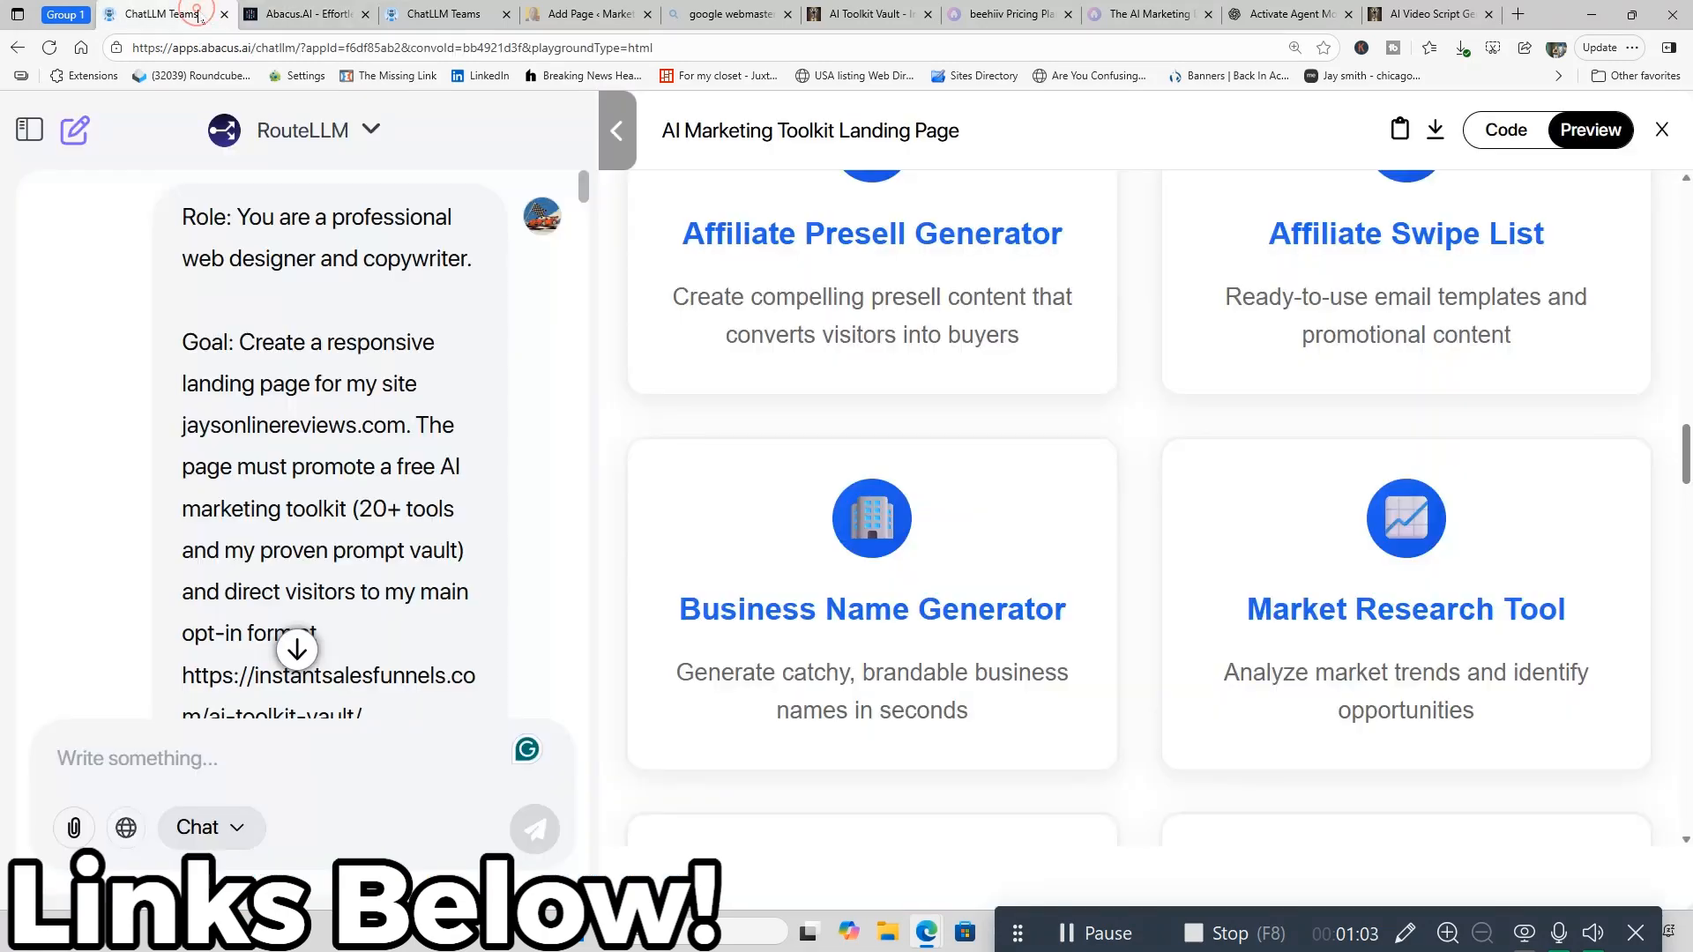
{"action": "left_click", "coordinate": [291, 18]}
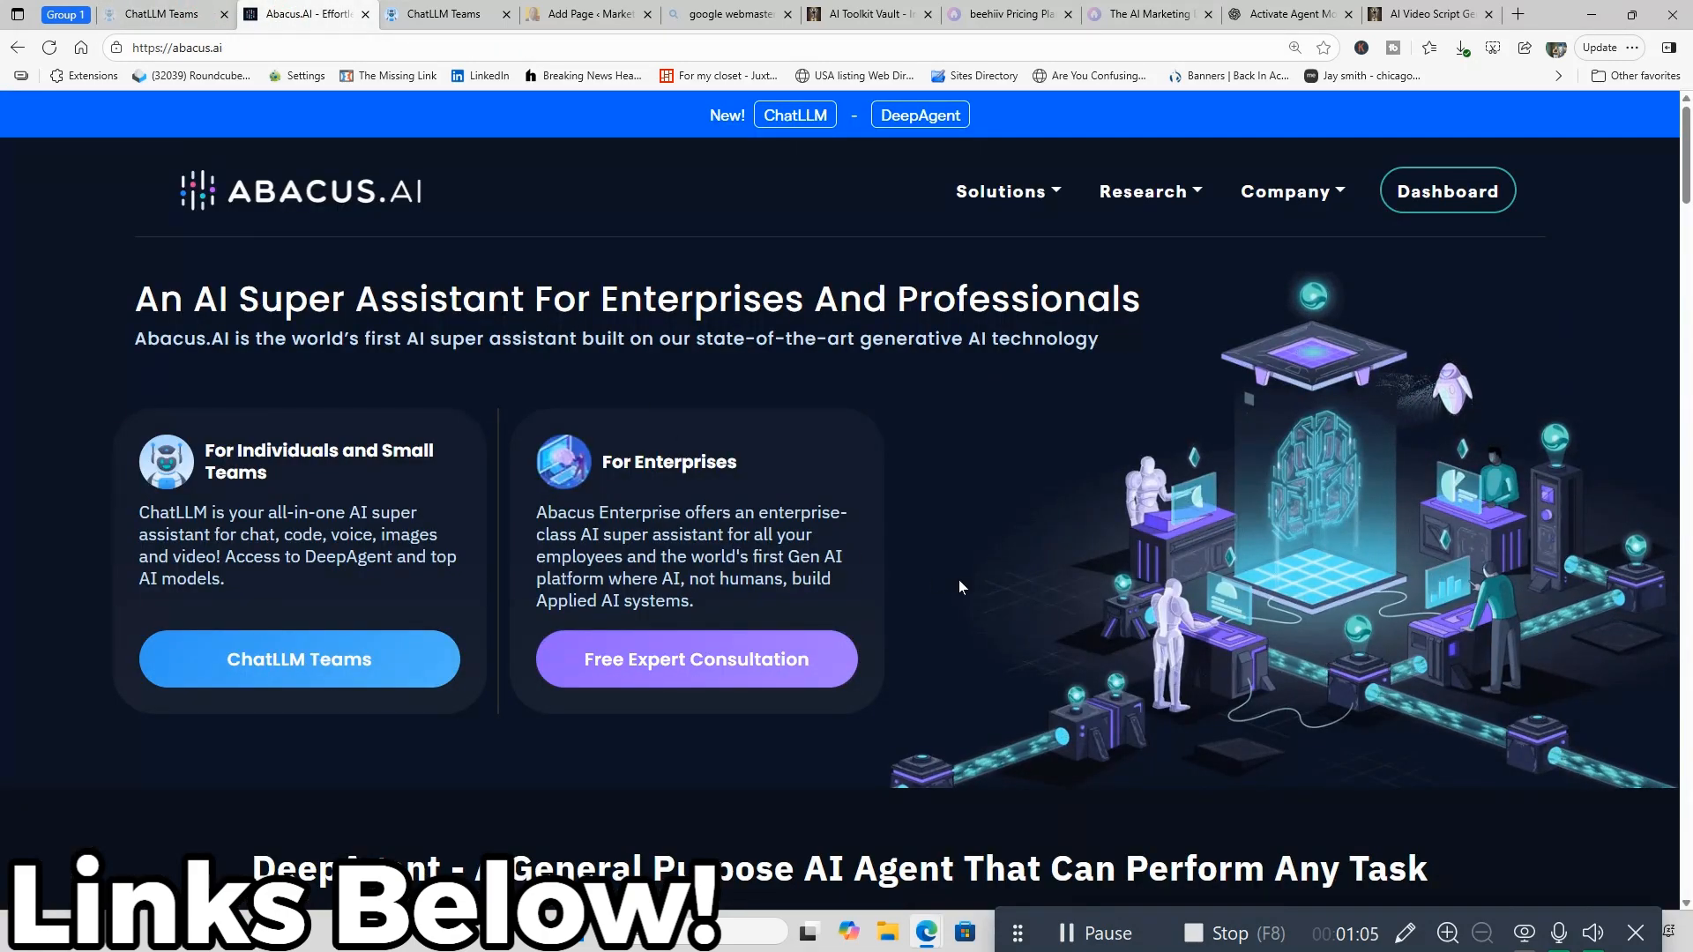
{"action": "scroll", "coordinate": [959, 580], "scroll_direction": "down", "scroll_amount": 2}
{"action": "scroll", "coordinate": [960, 580], "scroll_direction": "up", "scroll_amount": 2}
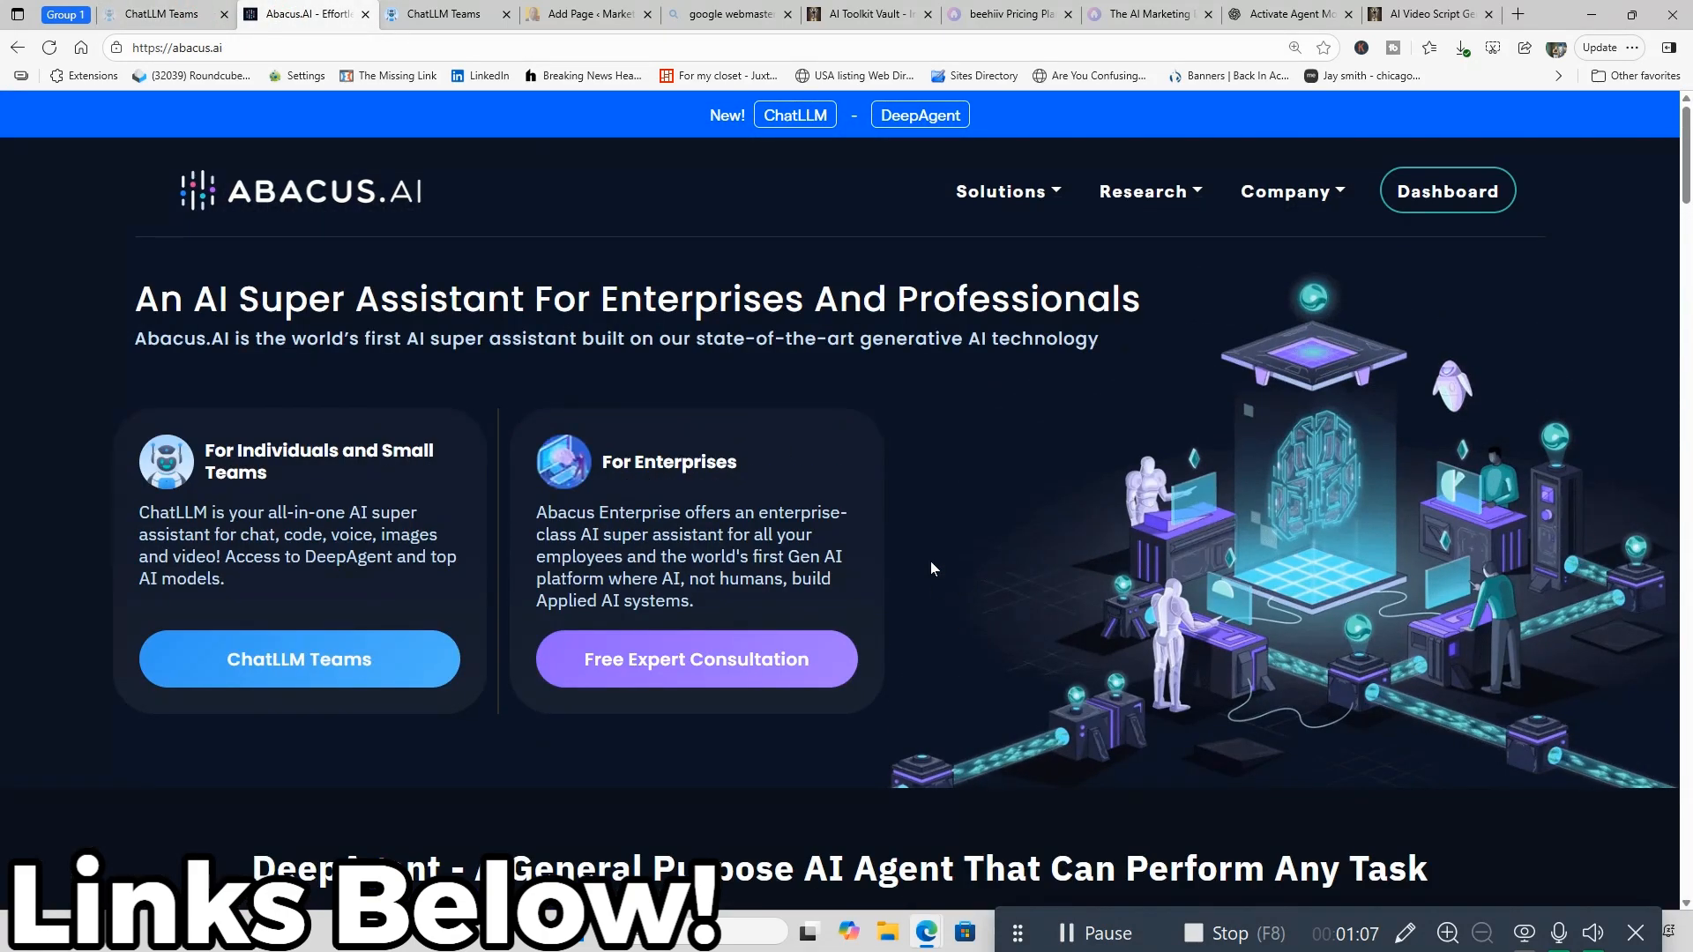
{"action": "left_click", "coordinate": [181, 16]}
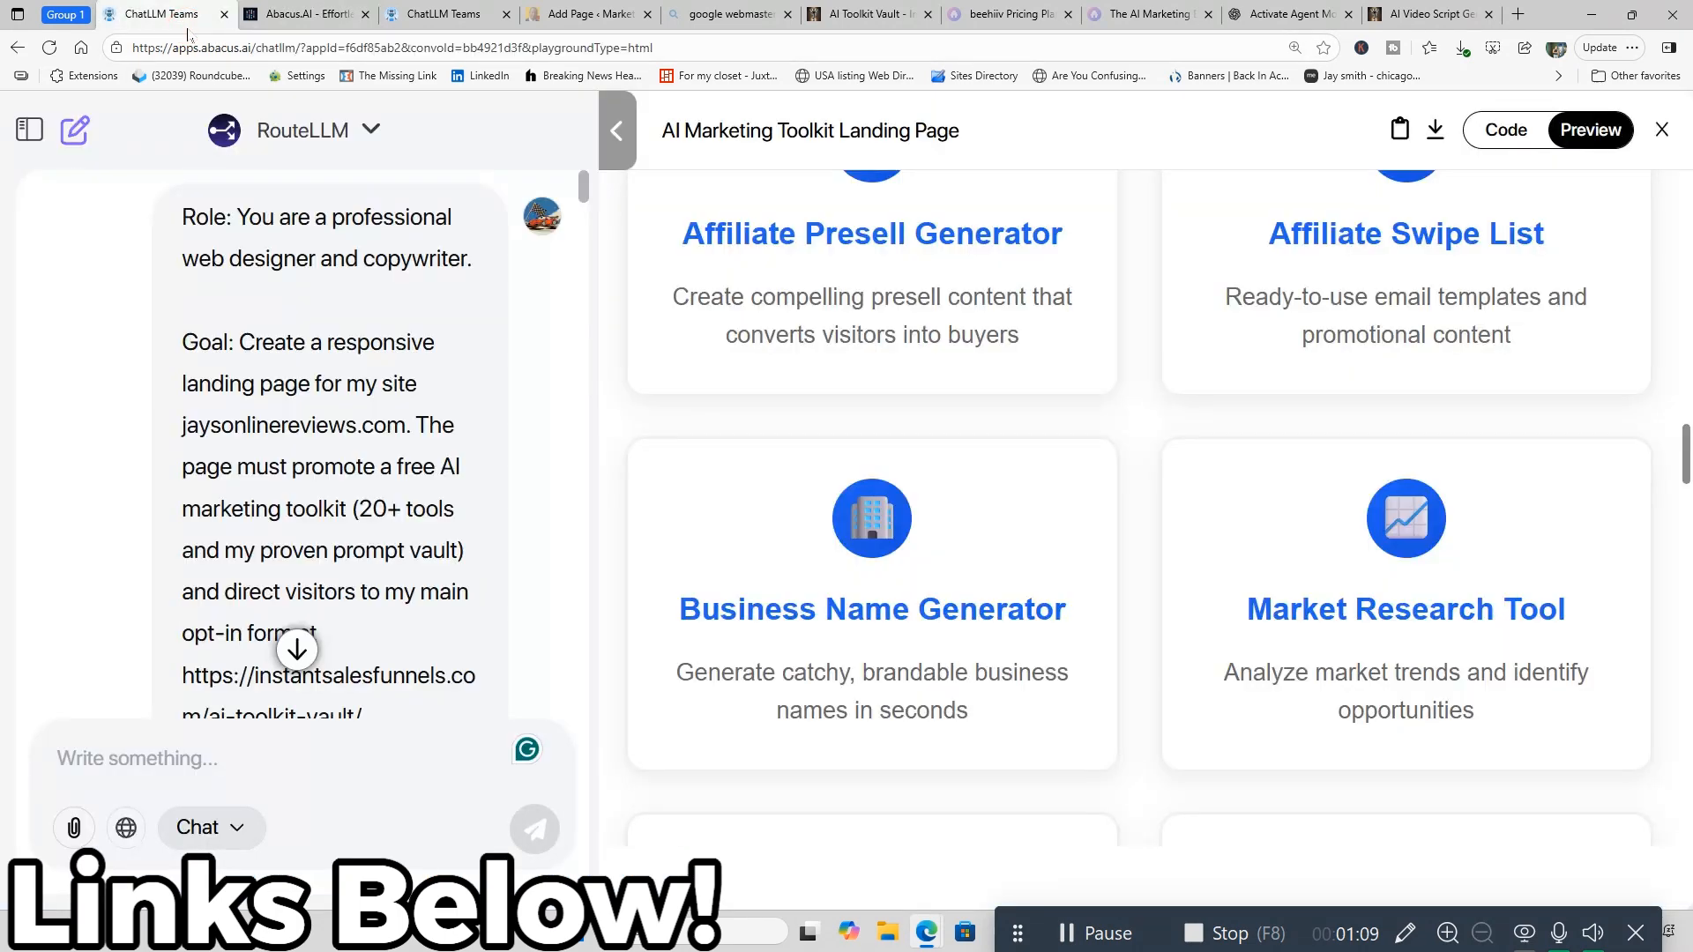
{"action": "left_click", "coordinate": [437, 14]}
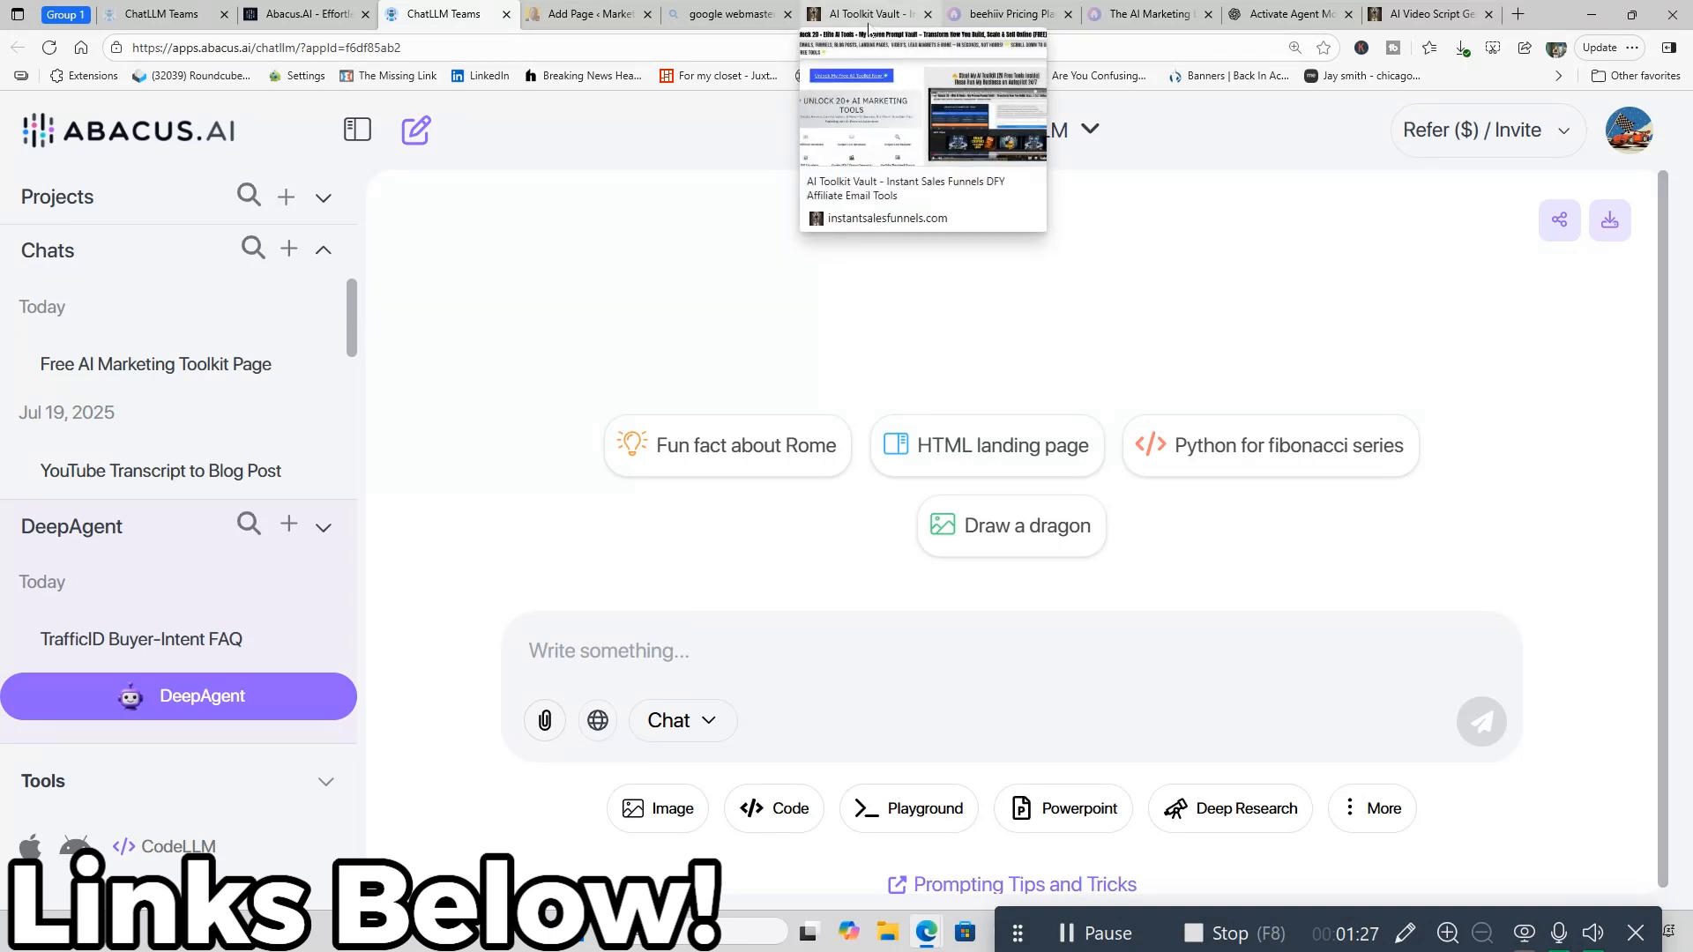
{"action": "left_click", "coordinate": [619, 21]}
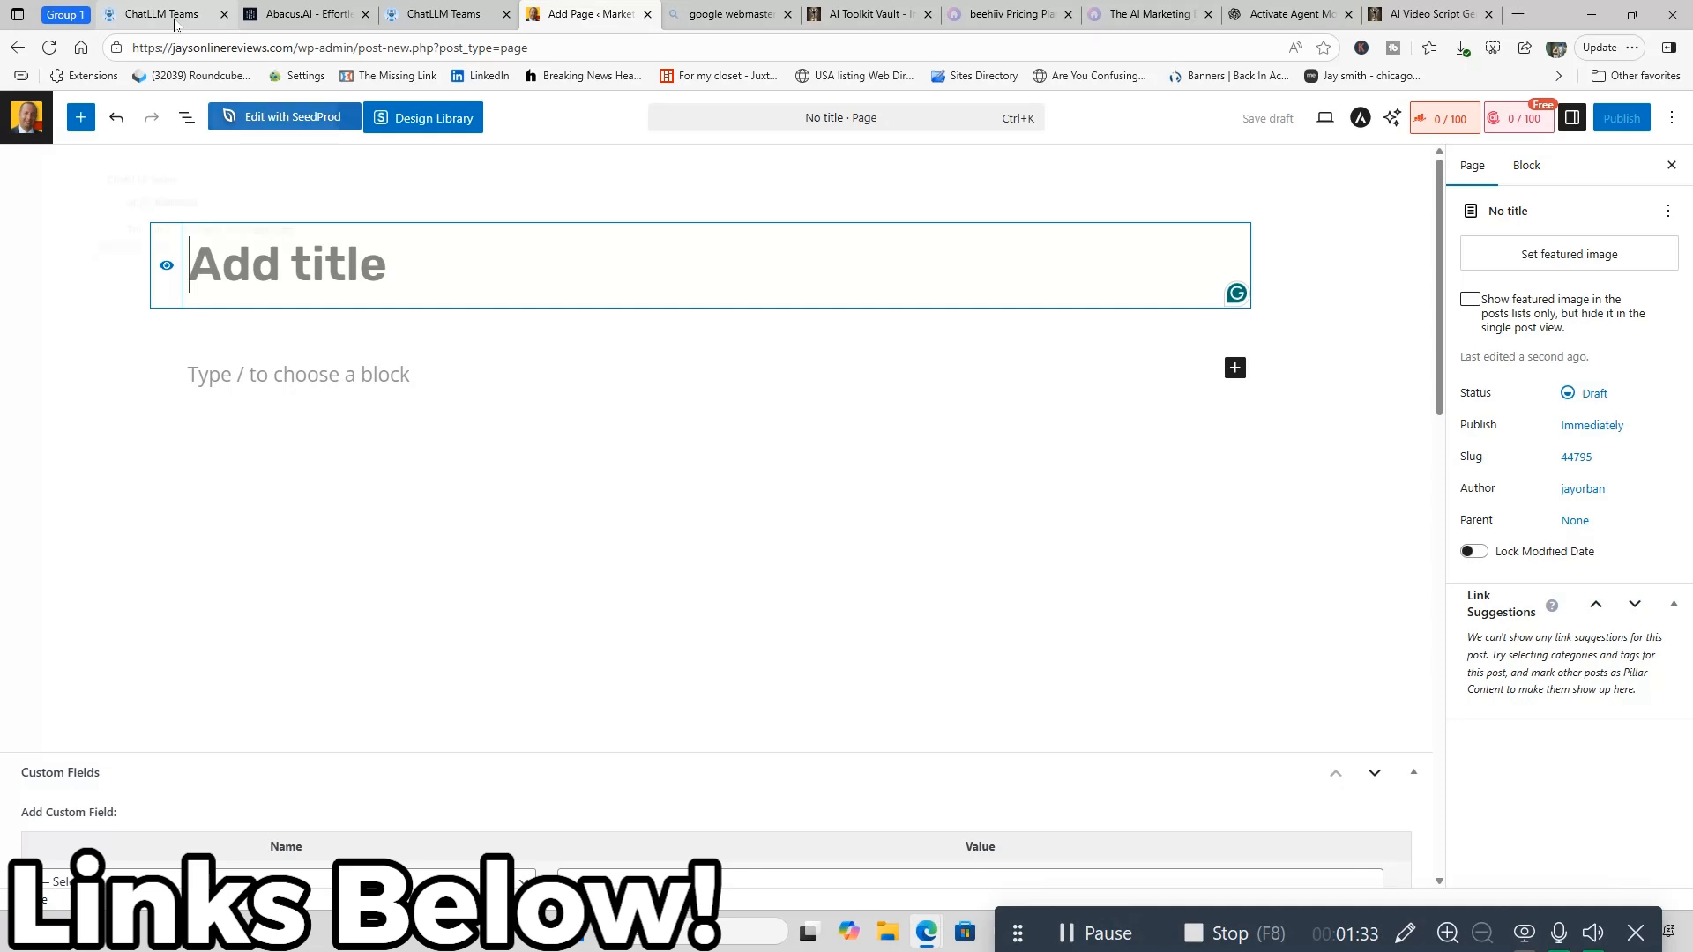
{"action": "mouse_move", "coordinate": [173, 24]}
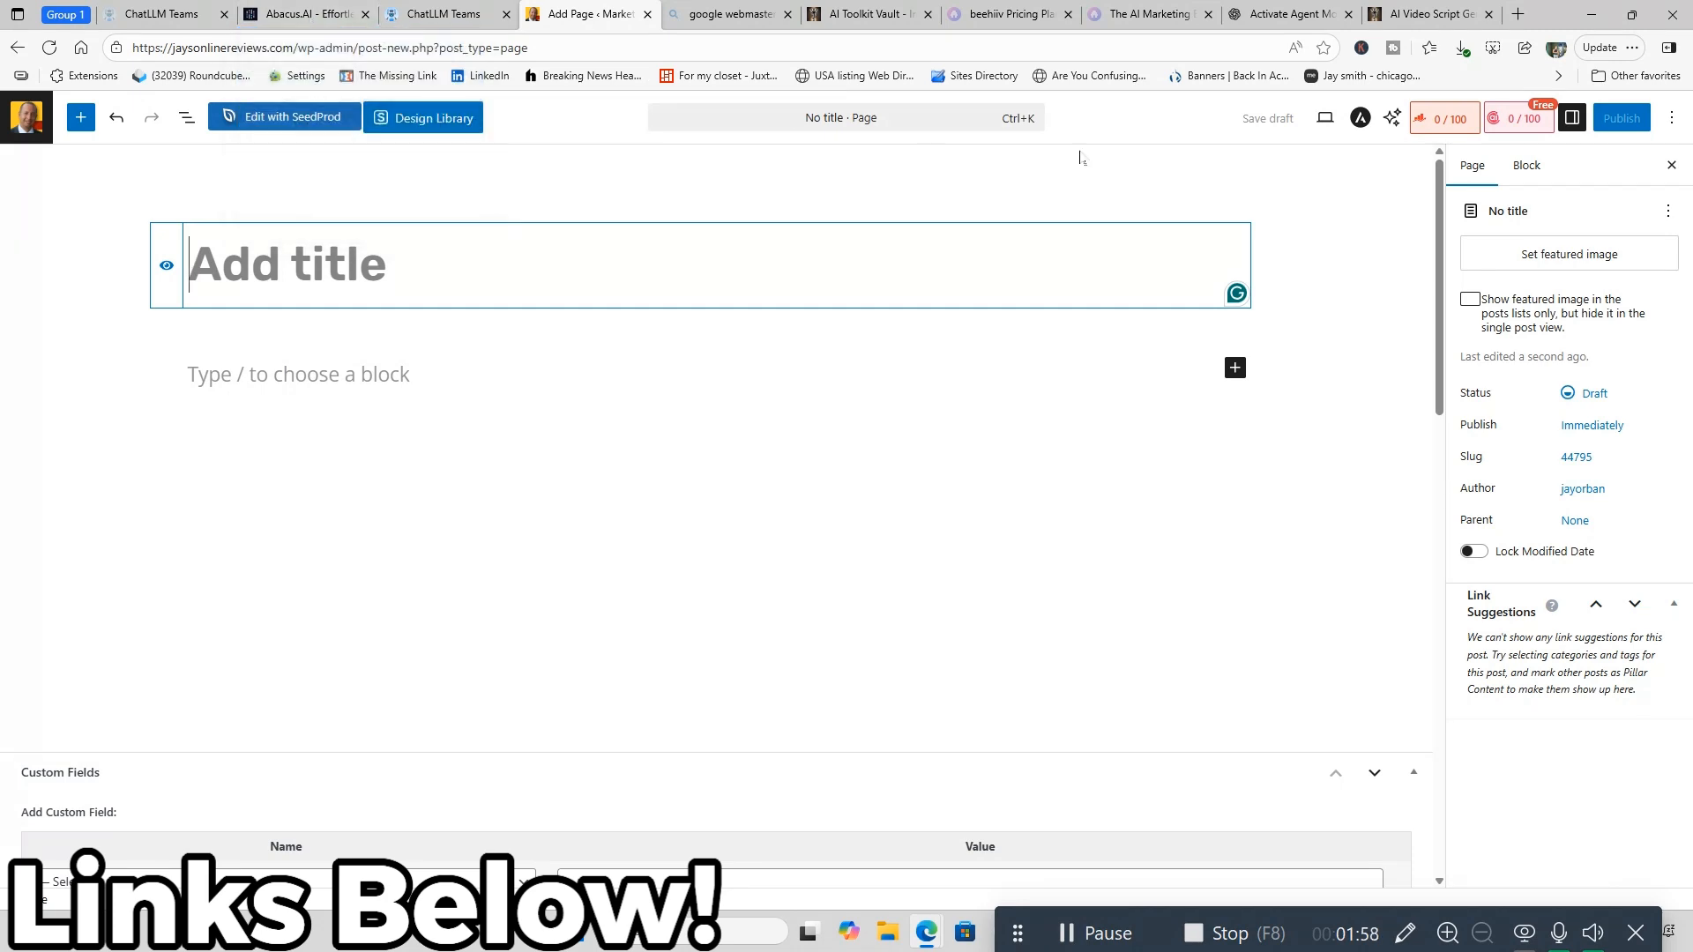
- Switch to the ChatGPT conversation and read the Updated Deep Agent Prompt from its role to its output instructions
{"action": "mouse_move", "coordinate": [1460, 23]}
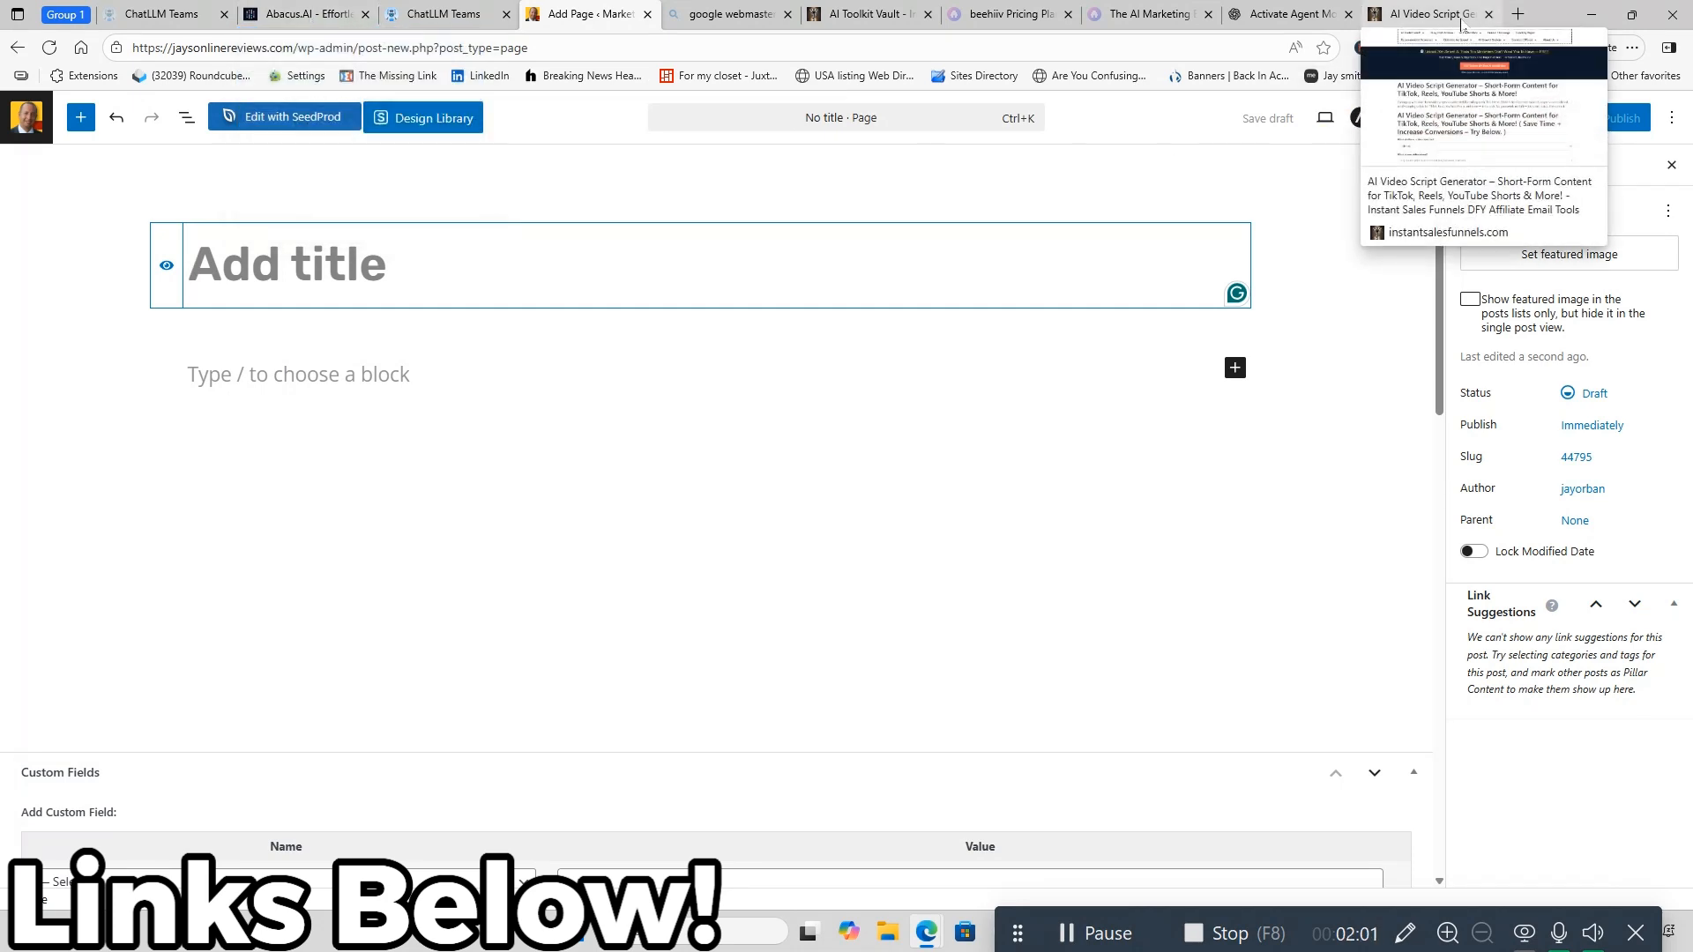
{"action": "left_click", "coordinate": [1287, 15]}
{"action": "scroll", "coordinate": [1354, 404], "scroll_direction": "up", "scroll_amount": 5}
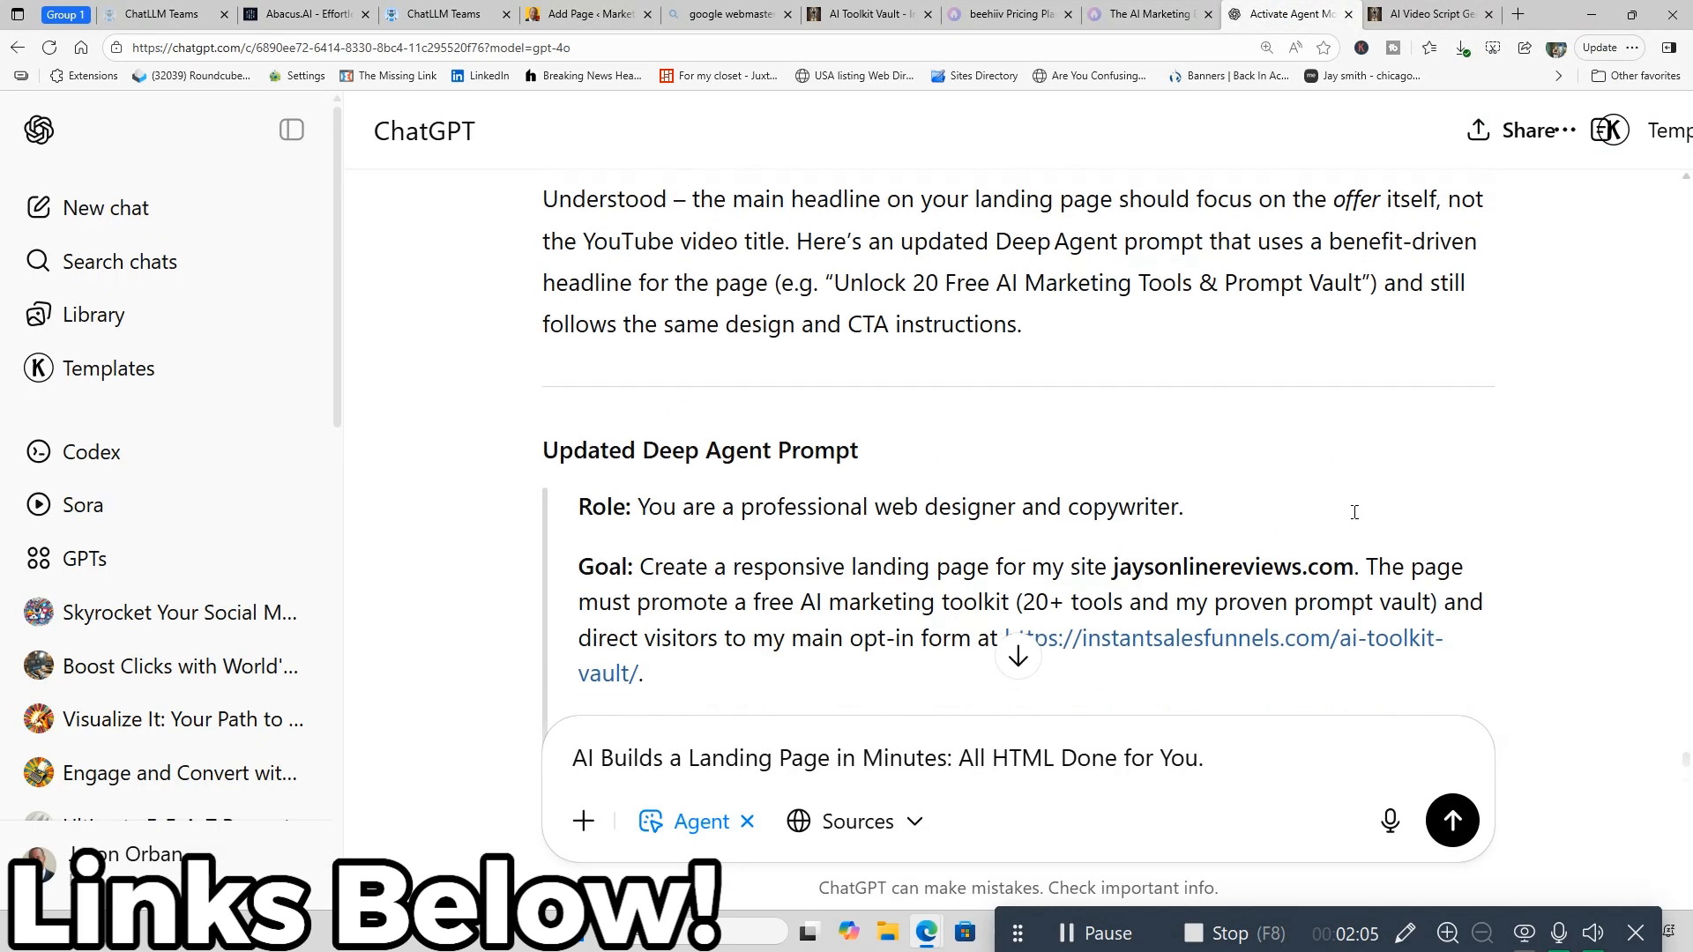
{"action": "scroll", "coordinate": [1361, 520], "scroll_direction": "down", "scroll_amount": 4}
{"action": "scroll", "coordinate": [1361, 521], "scroll_direction": "down", "scroll_amount": 1}
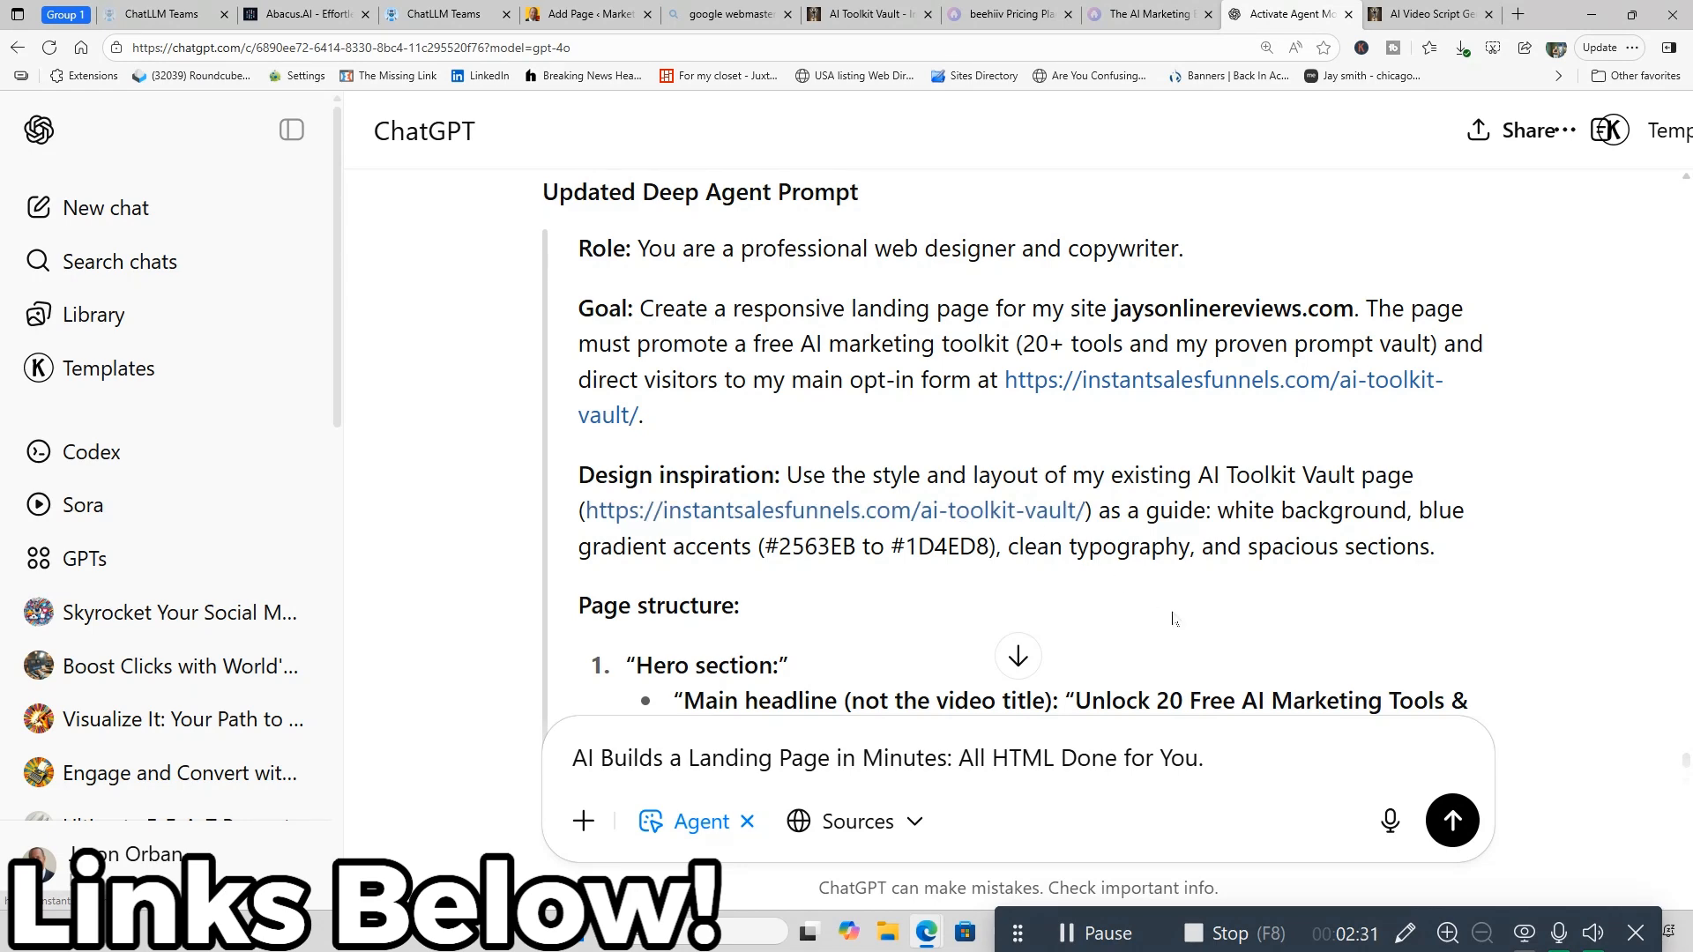
{"action": "scroll", "coordinate": [1173, 620], "scroll_direction": "down", "scroll_amount": 2}
{"action": "scroll", "coordinate": [1173, 620], "scroll_direction": "down", "scroll_amount": 3}
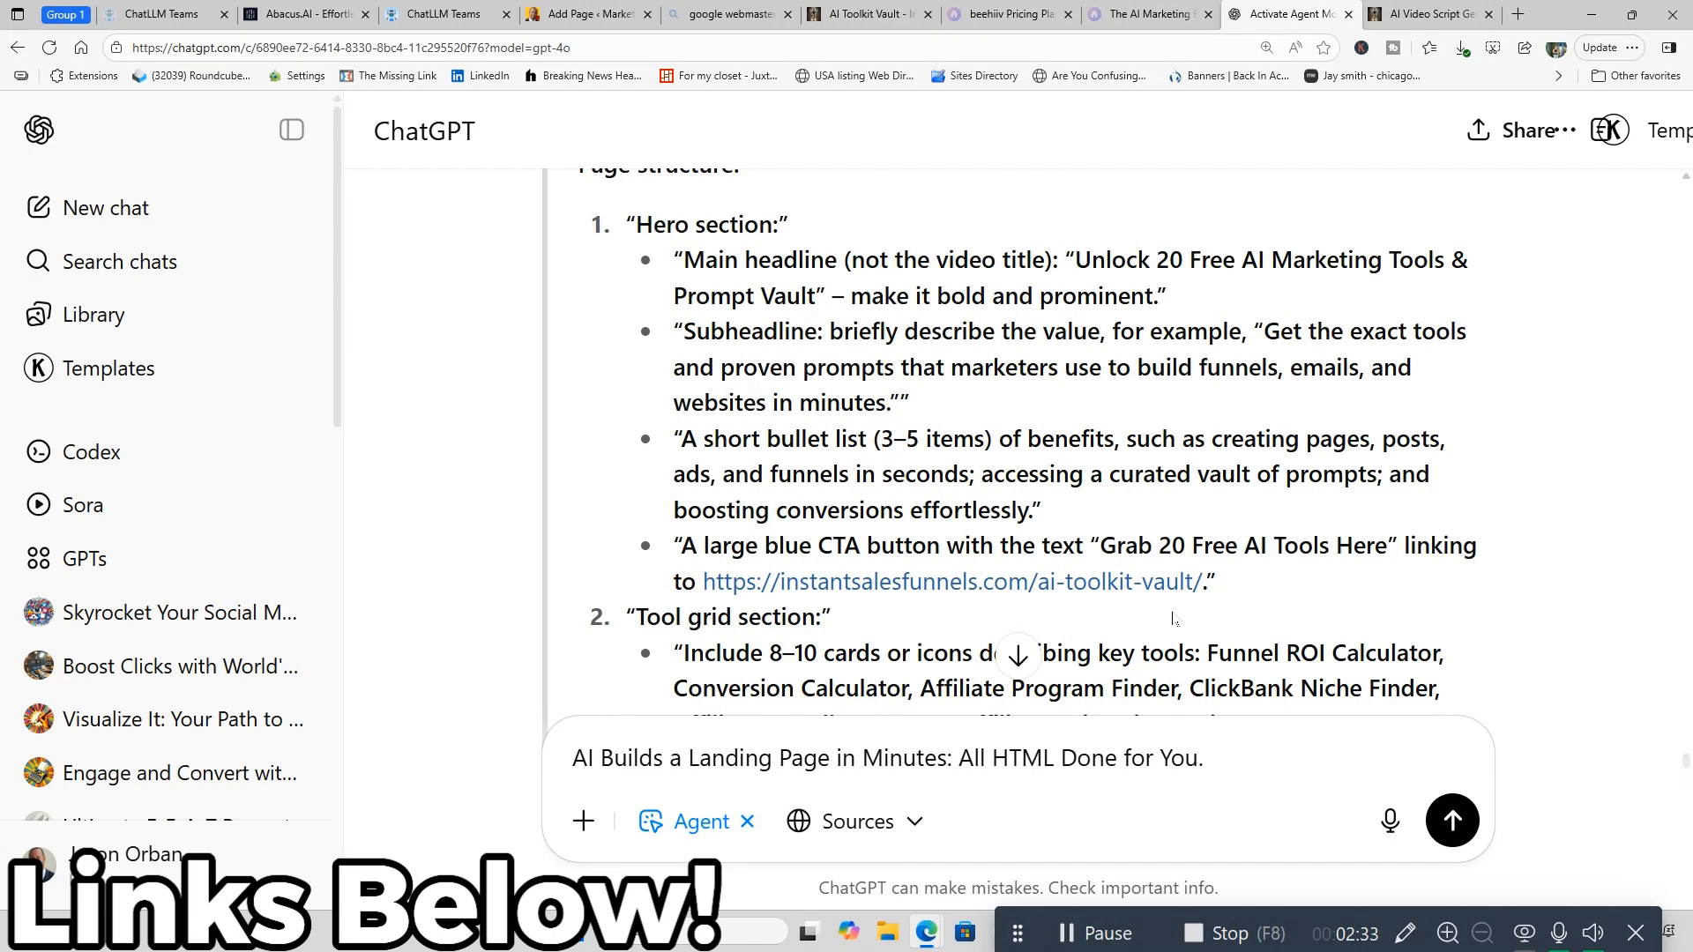
{"action": "scroll", "coordinate": [1174, 613], "scroll_direction": "down", "scroll_amount": 2}
{"action": "scroll", "coordinate": [1174, 613], "scroll_direction": "down", "scroll_amount": 2}
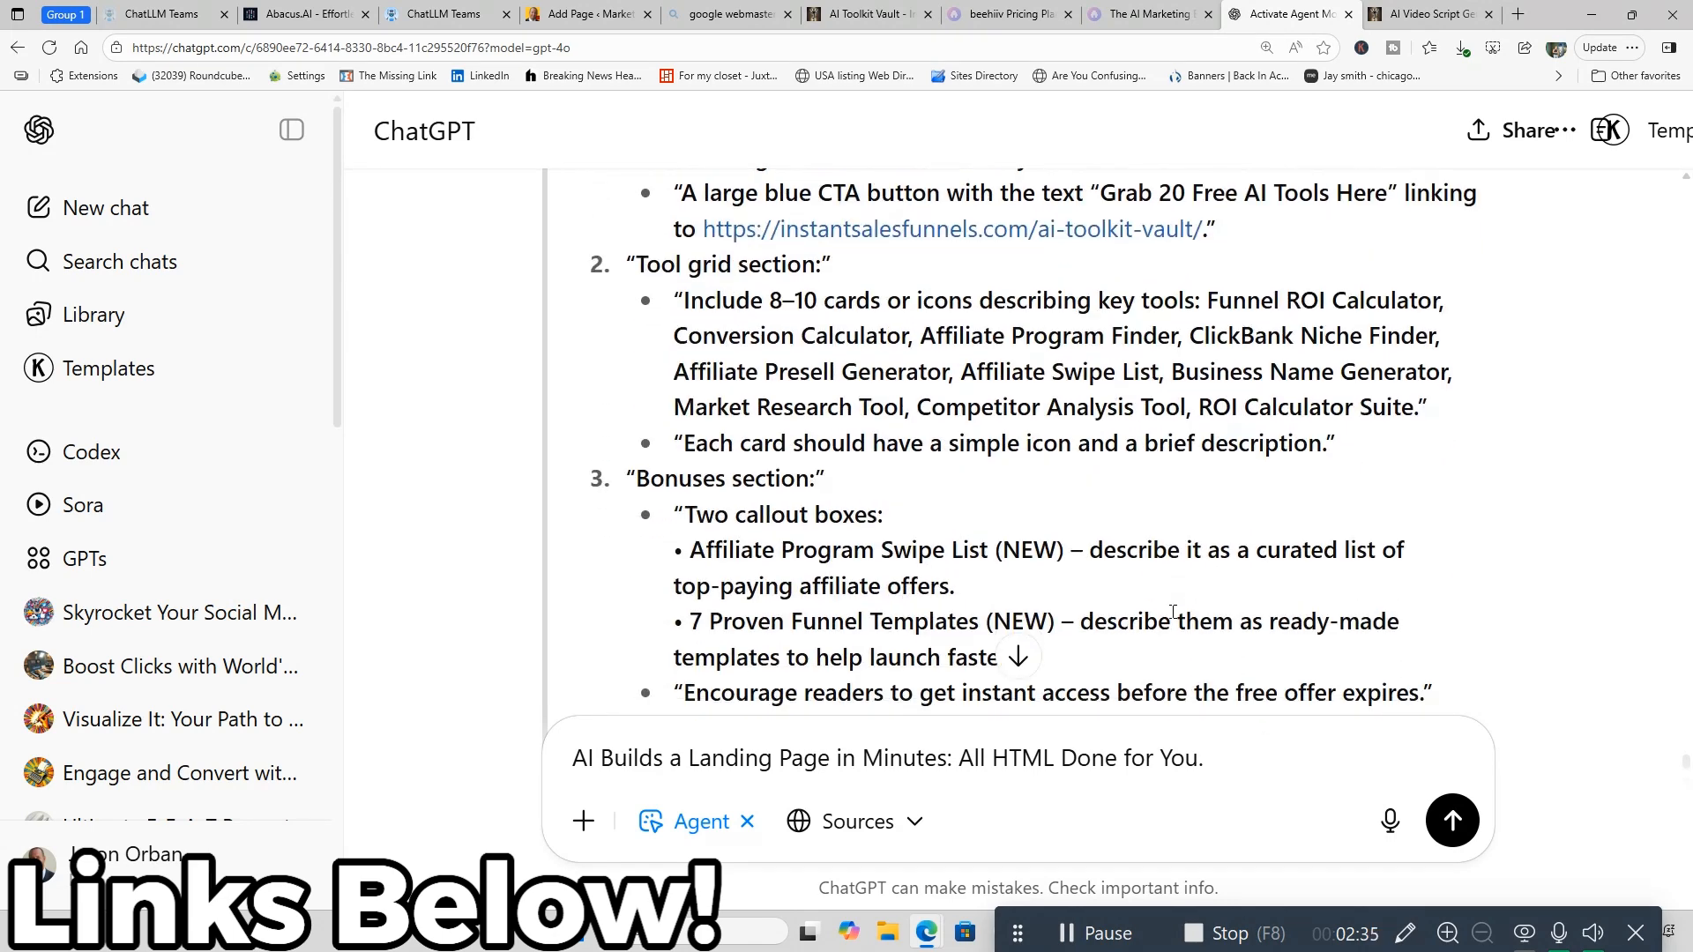
{"action": "scroll", "coordinate": [1173, 612], "scroll_direction": "down", "scroll_amount": 3}
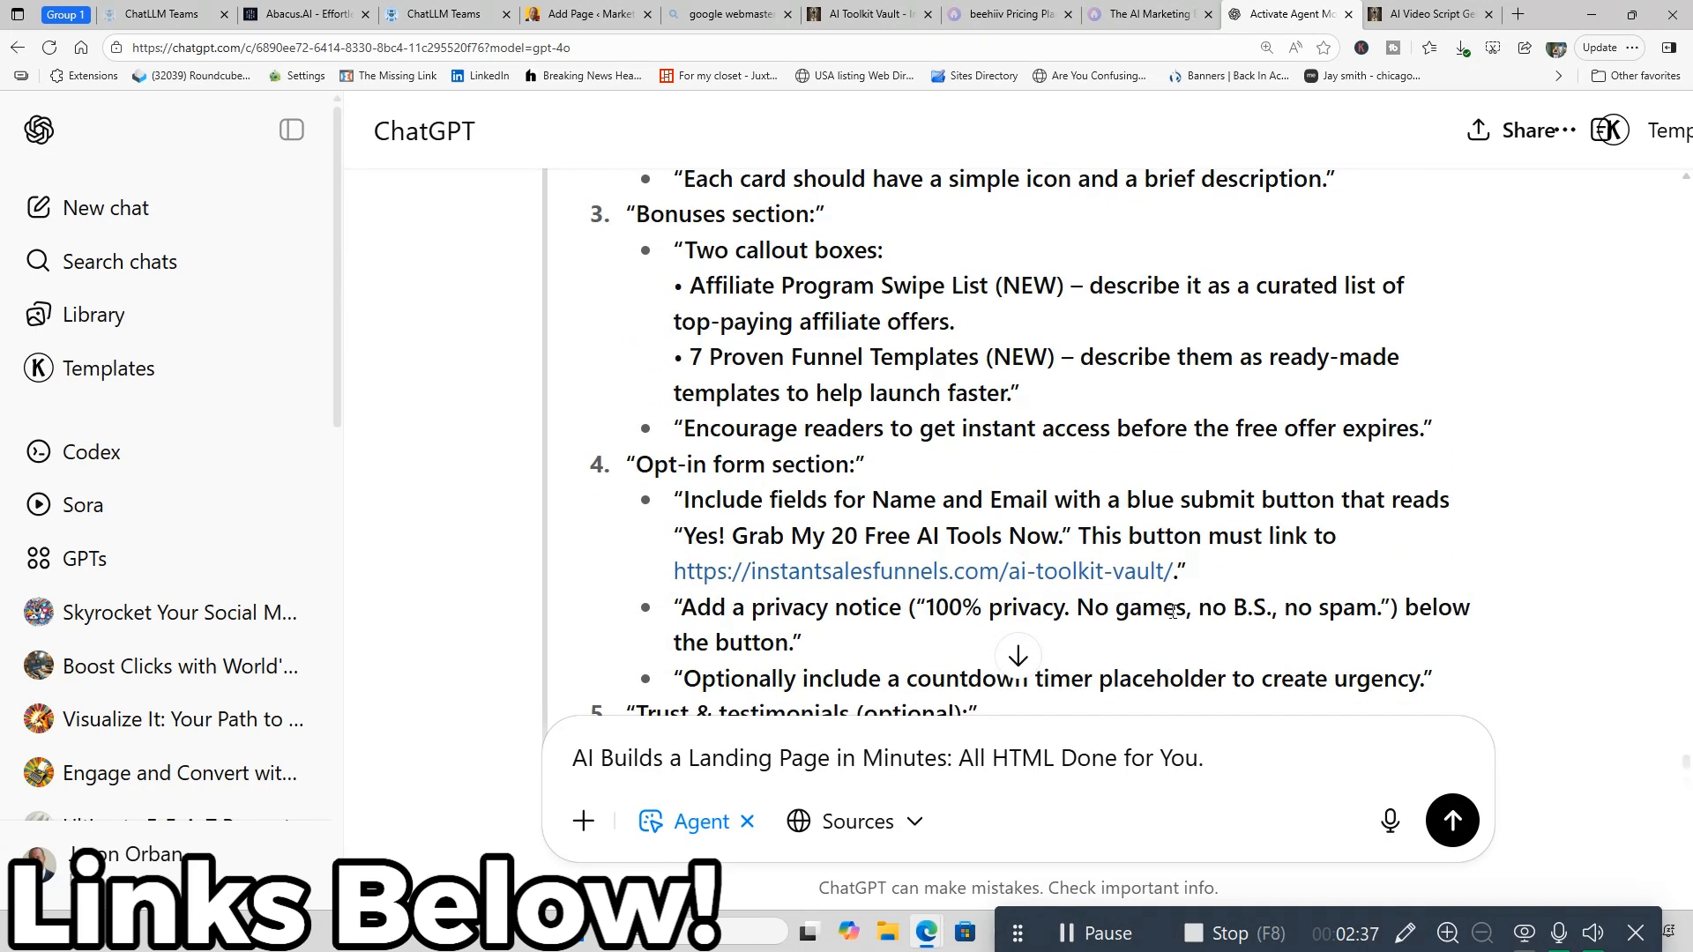
{"action": "scroll", "coordinate": [1173, 613], "scroll_direction": "down", "scroll_amount": 4}
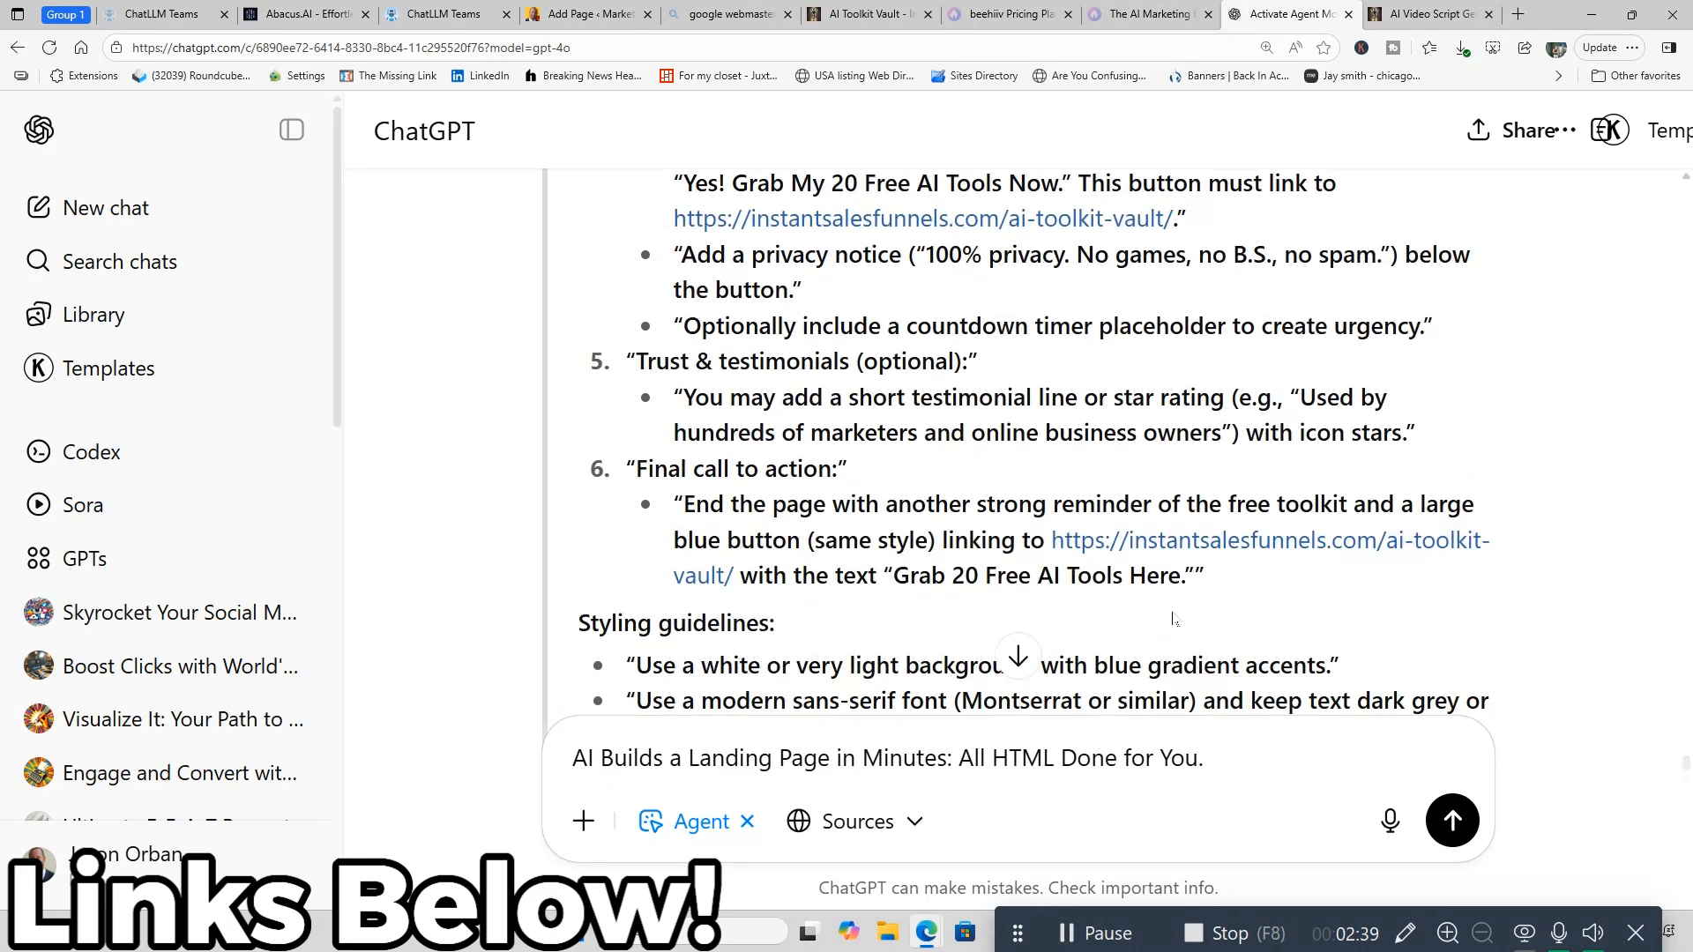
{"action": "scroll", "coordinate": [1173, 617], "scroll_direction": "down", "scroll_amount": 4}
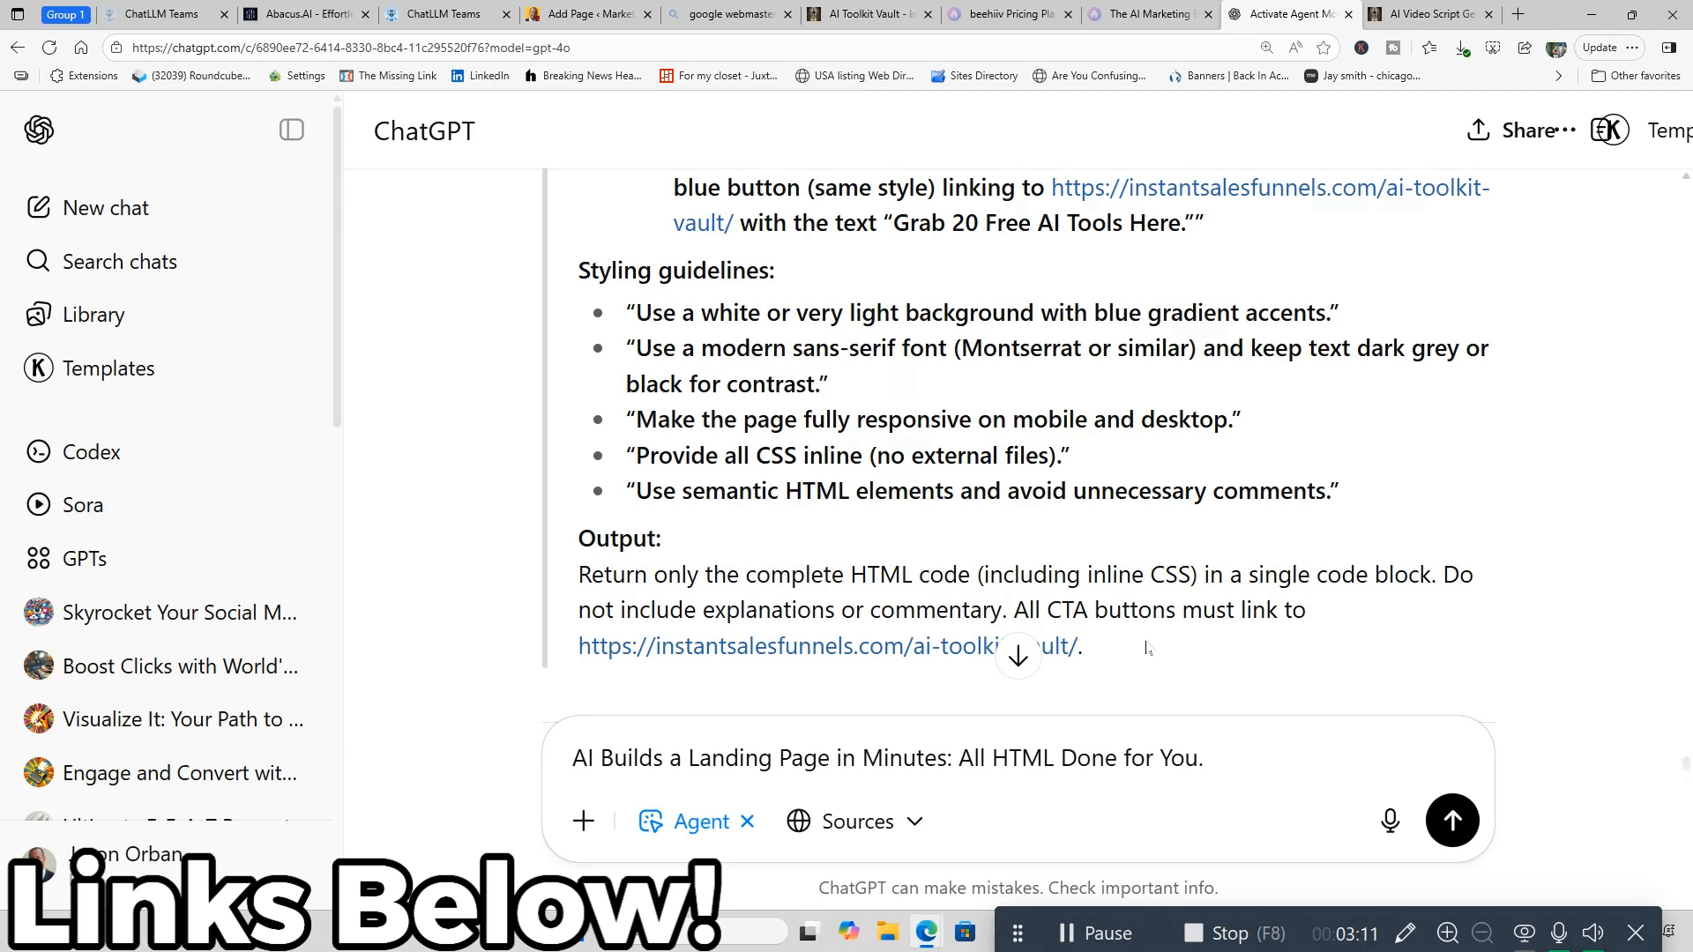
- Copy the full Updated Deep Agent Prompt, from the Role line through the final link in the Output section
{"action": "scroll", "coordinate": [1147, 648], "scroll_direction": "up", "scroll_amount": 15}
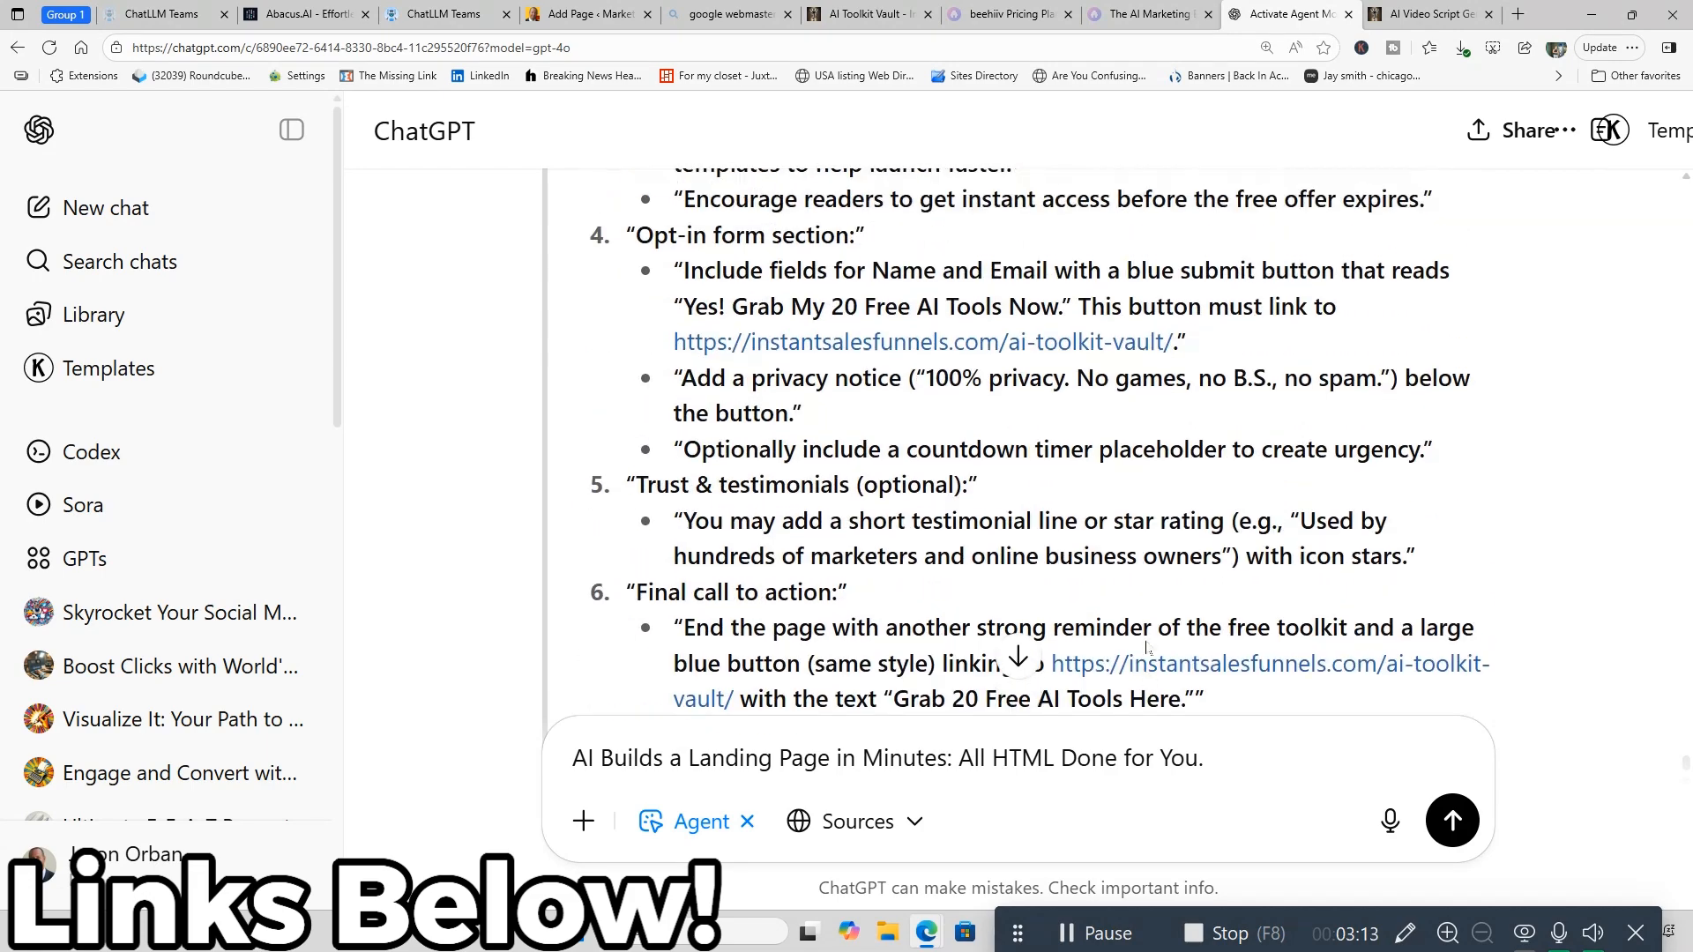
{"action": "scroll", "coordinate": [1146, 648], "scroll_direction": "up", "scroll_amount": 8}
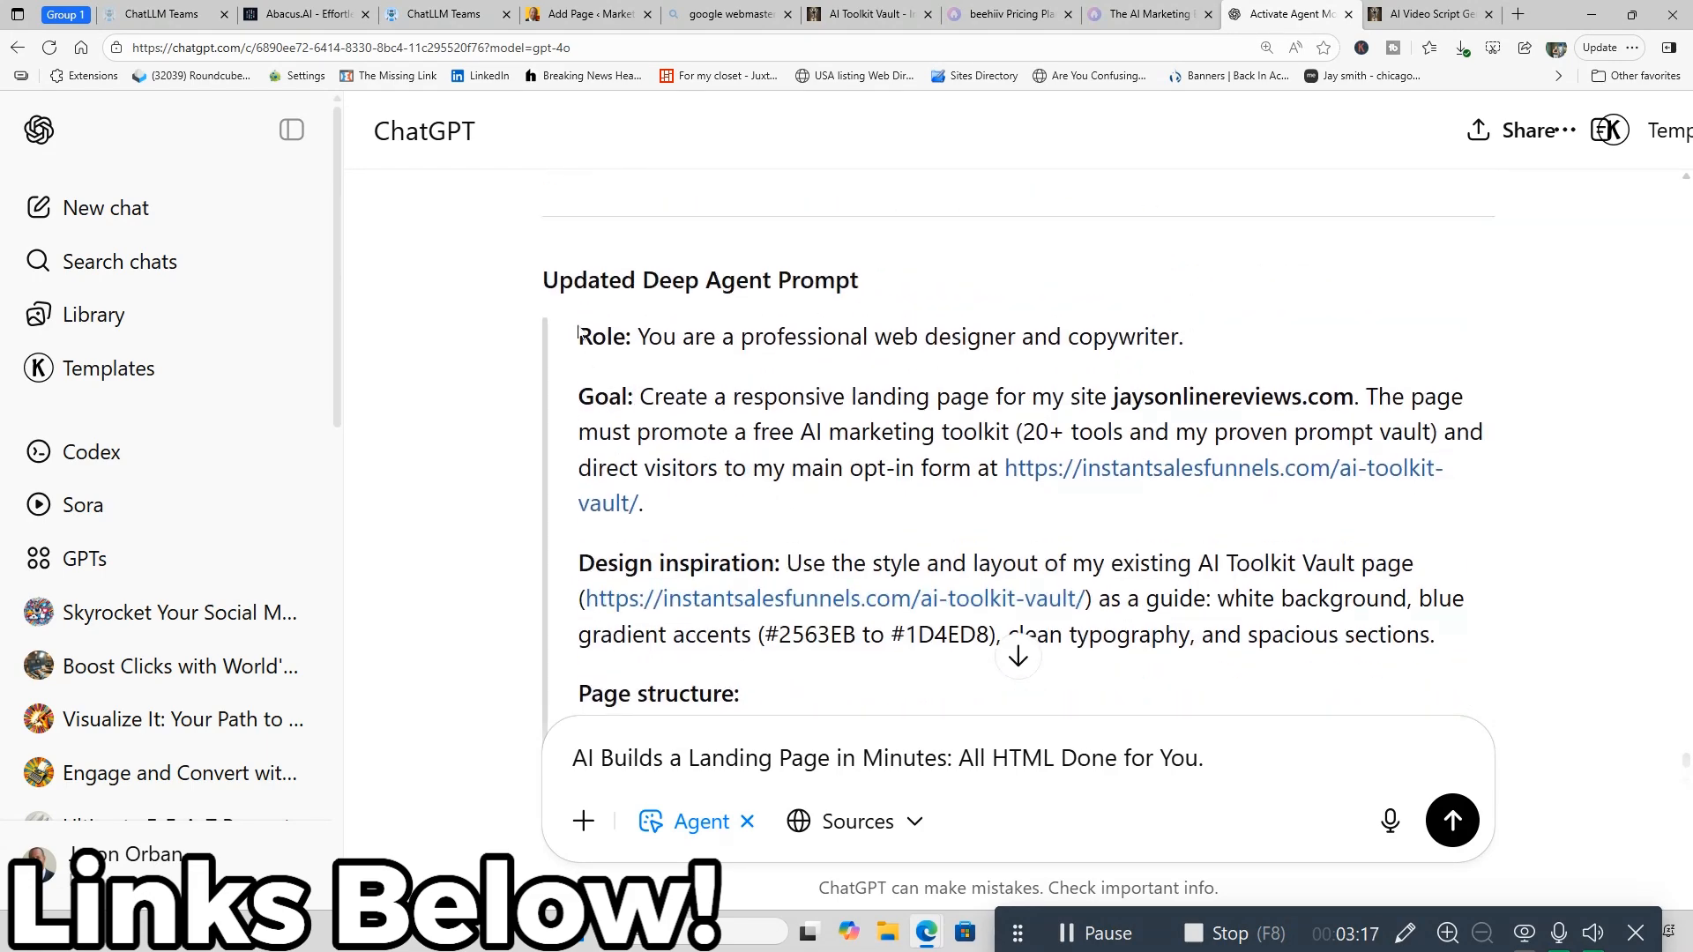
{"action": "left_click_drag", "start_coordinate": [581, 329], "coordinate": [1105, 488]}
{"action": "right_click", "coordinate": [1041, 455]}
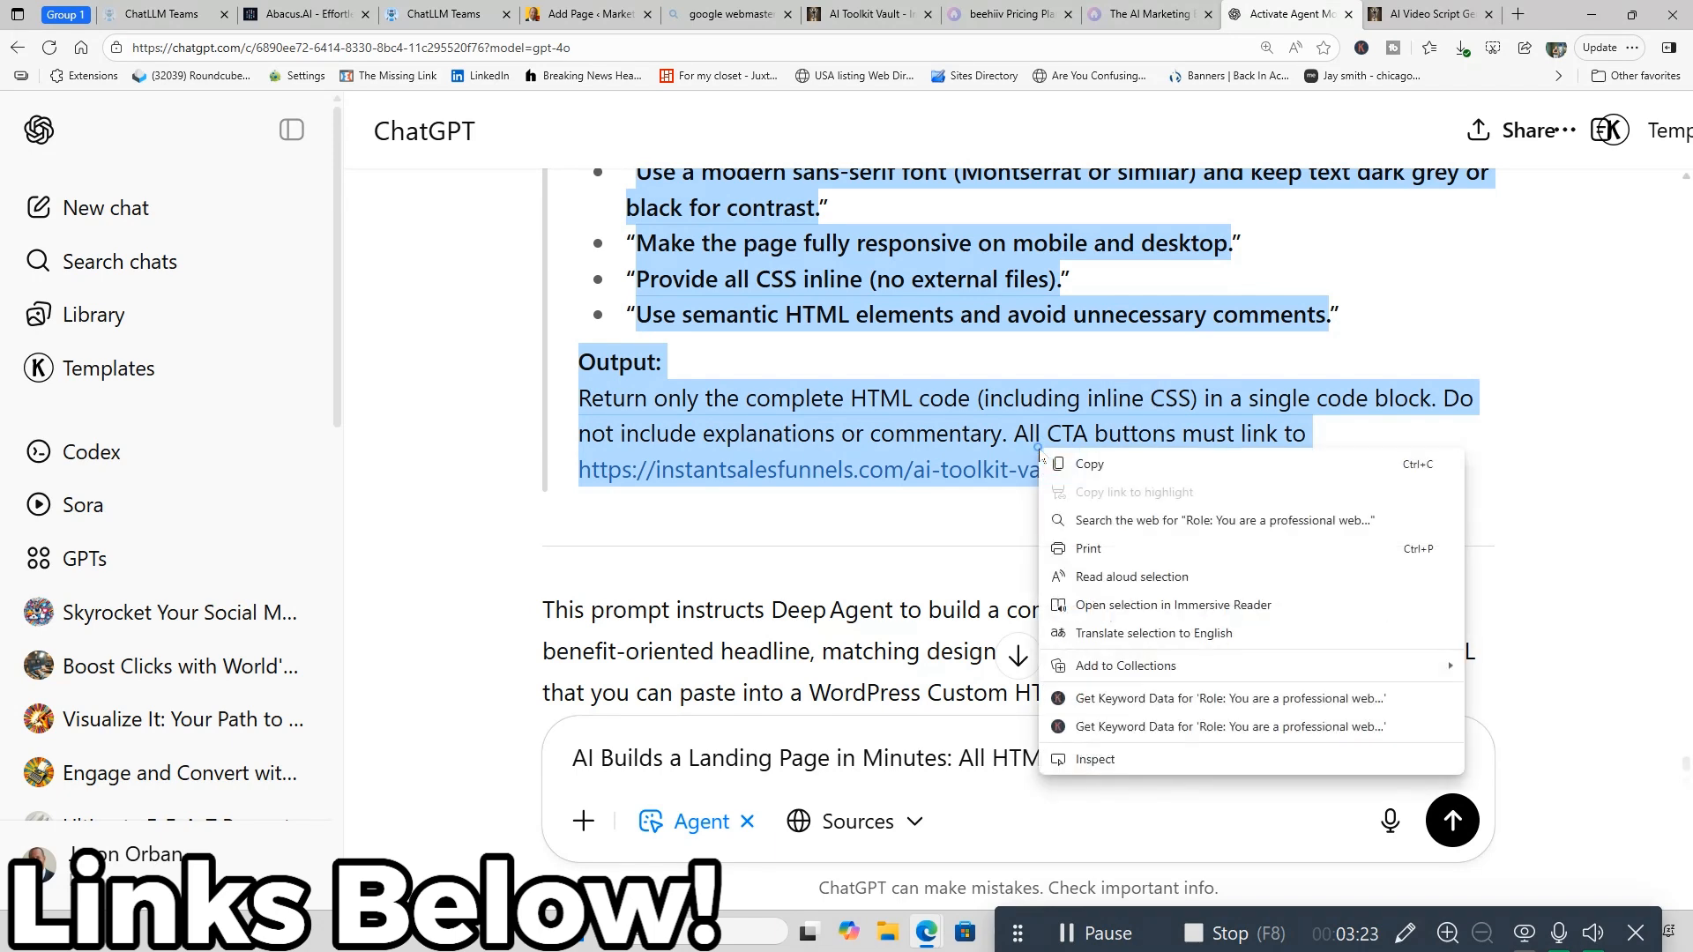
{"action": "left_click", "coordinate": [1064, 462]}
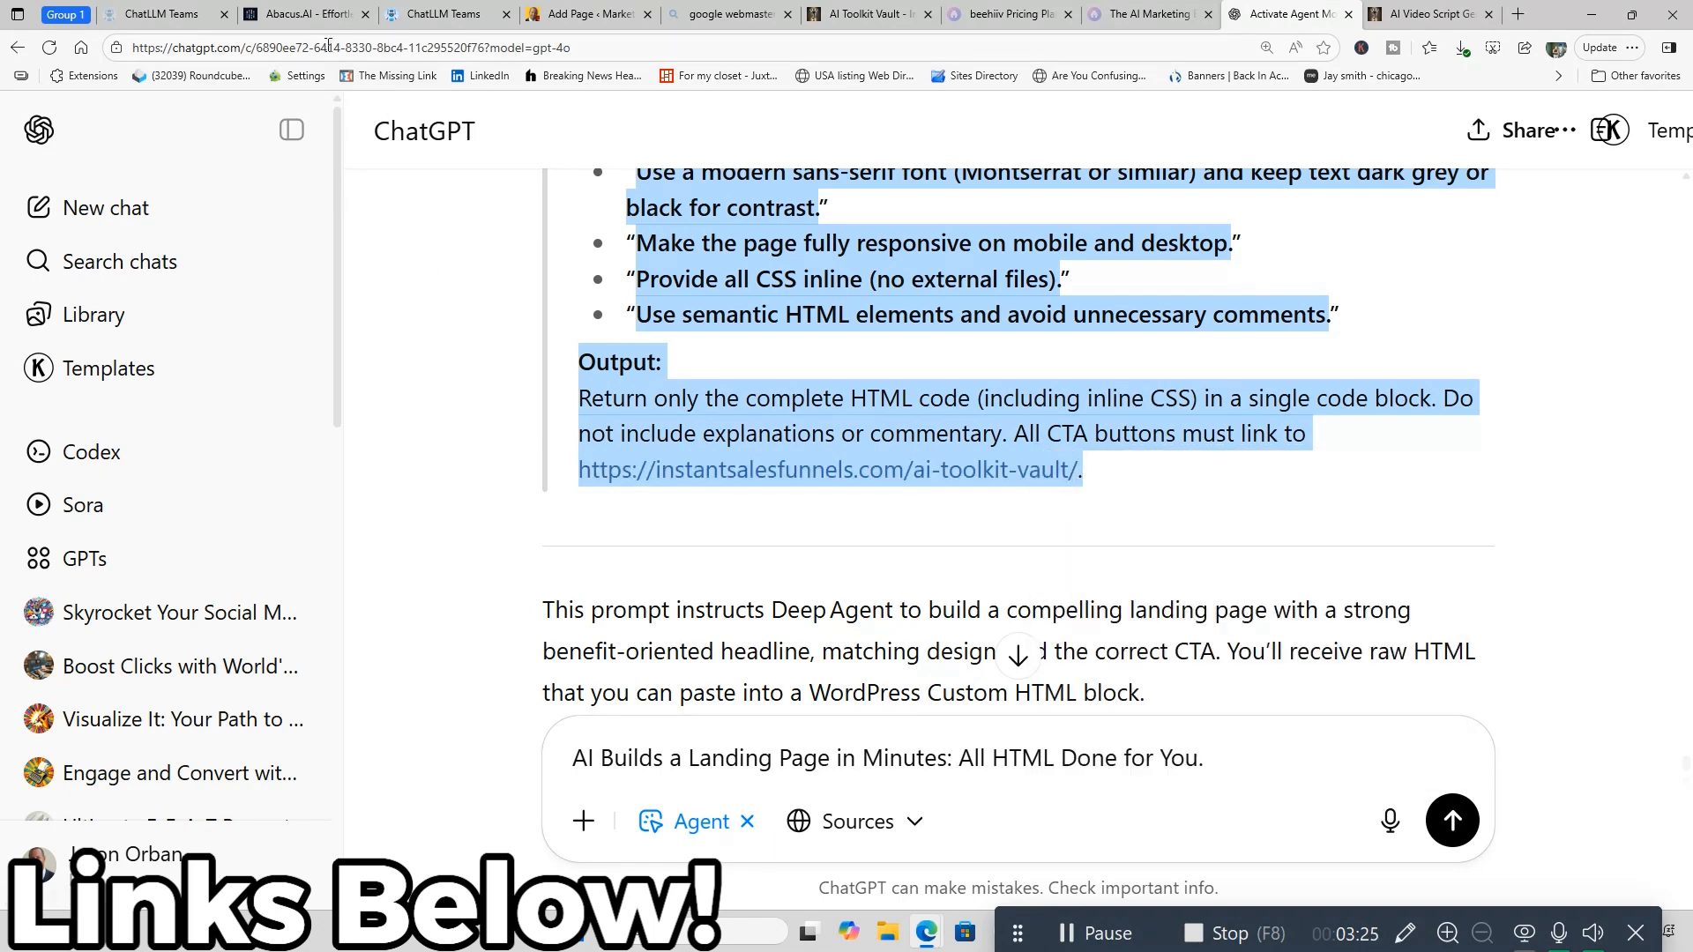
- Switch to the new ChatLLM chat in Abacus.AI and examine the available models and custom bots, keeping RouteLLM selected
{"action": "left_click", "coordinate": [319, 16]}
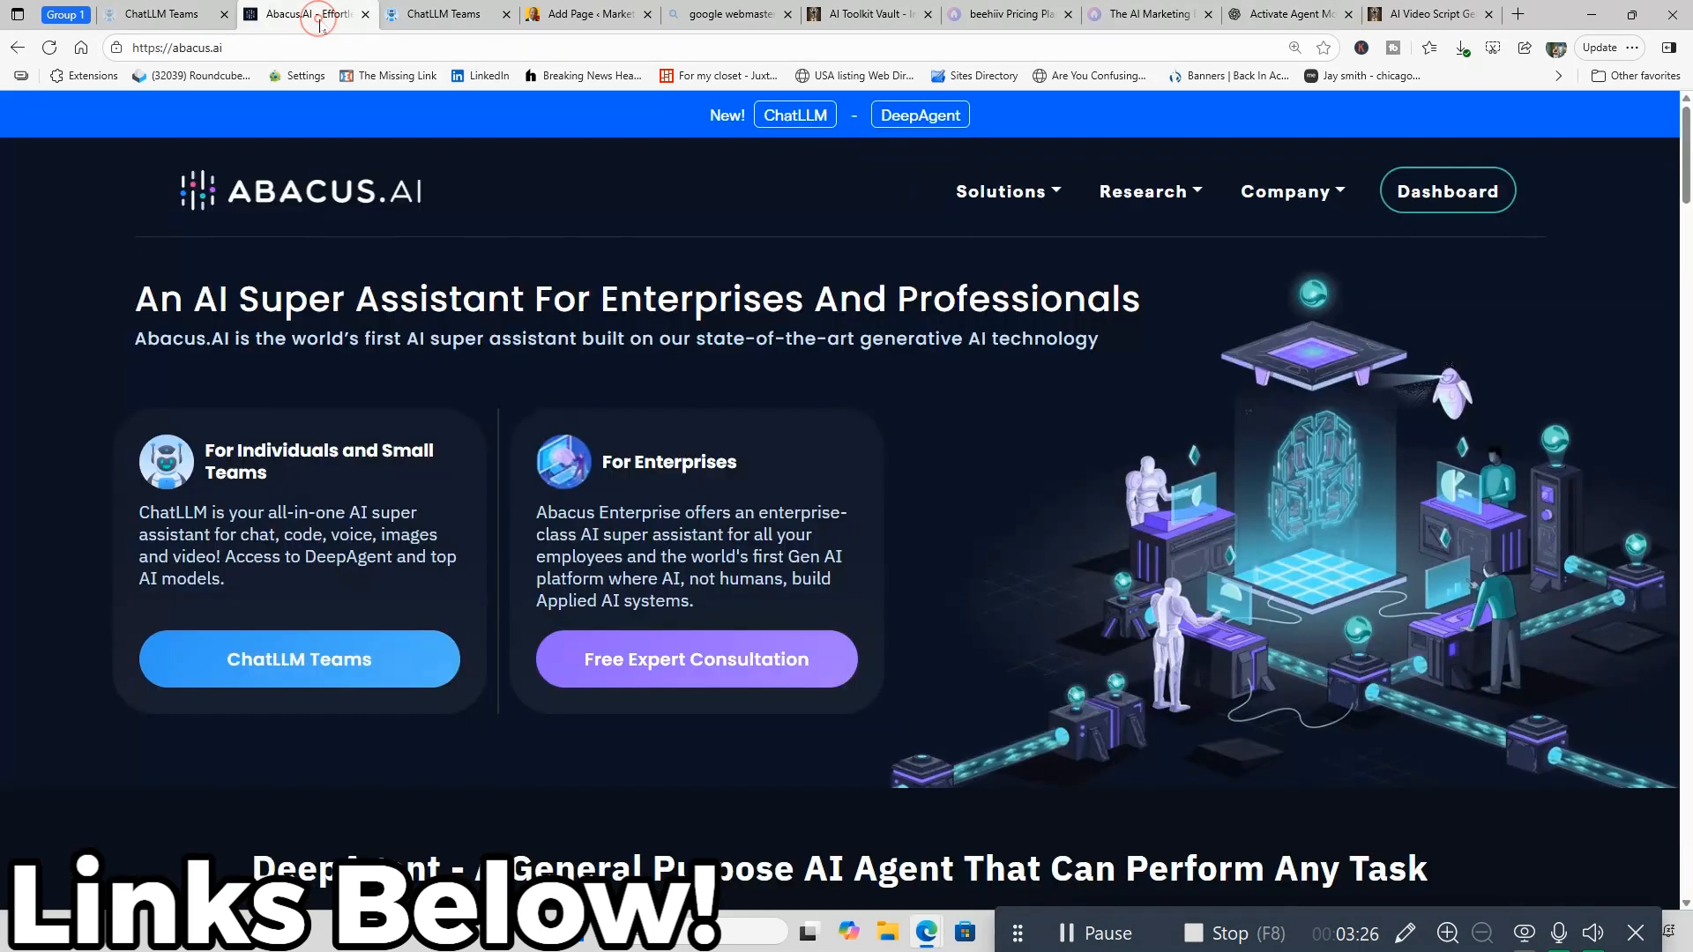
{"action": "left_click", "coordinate": [421, 10]}
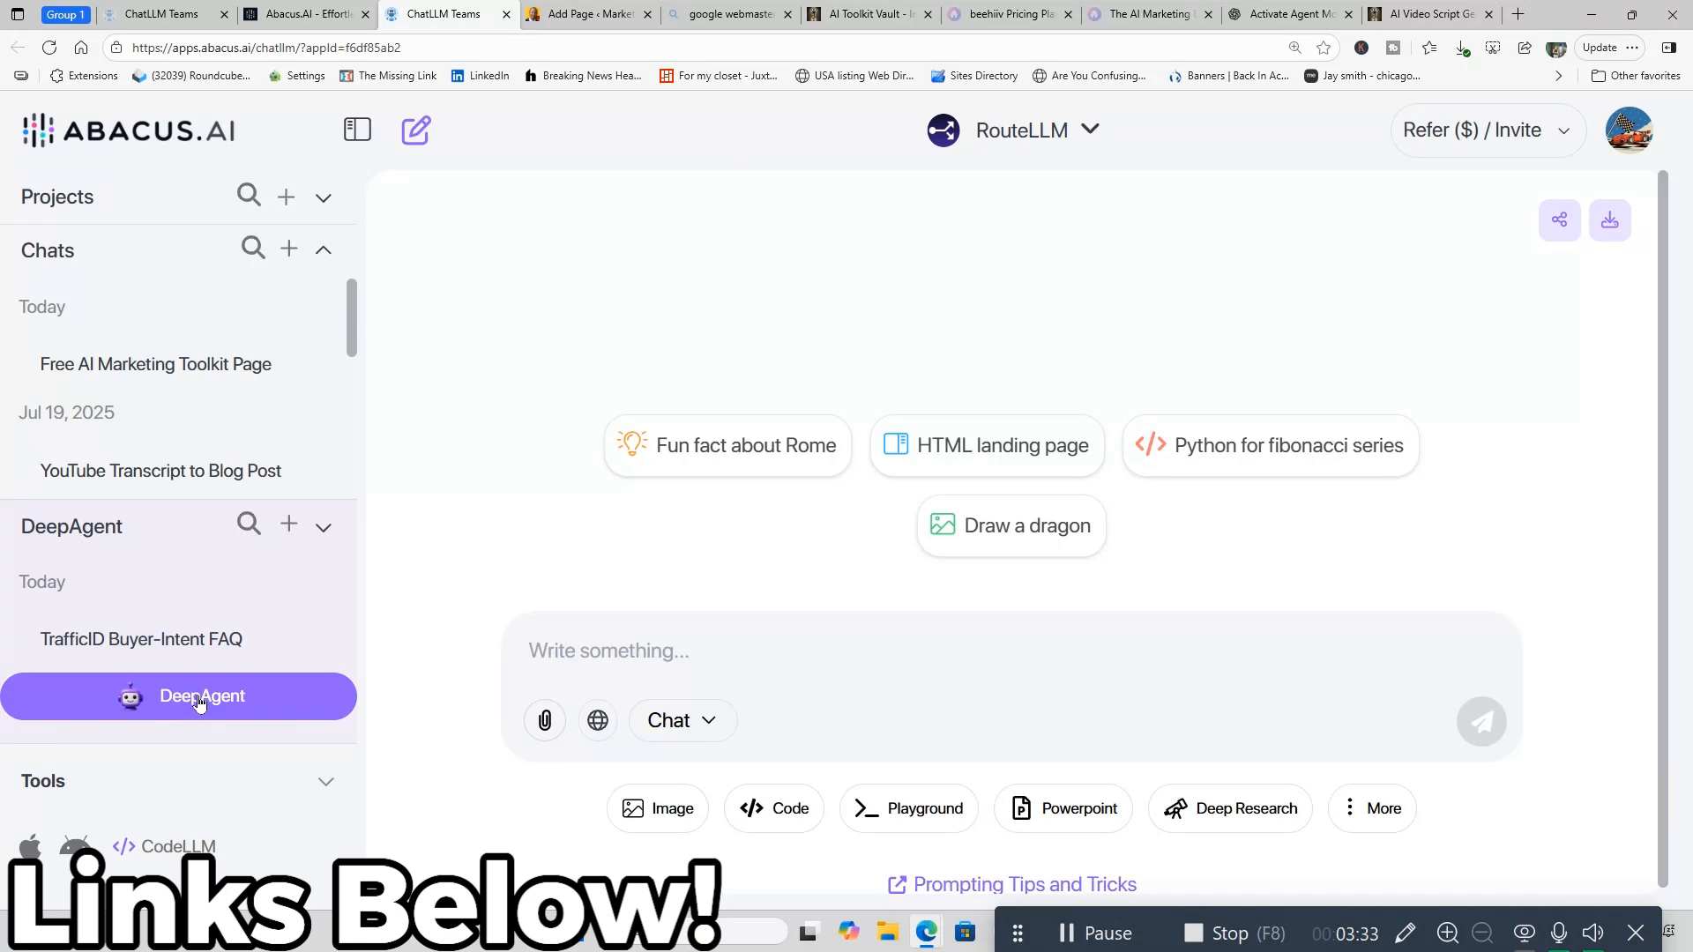
{"action": "left_click", "coordinate": [1011, 134]}
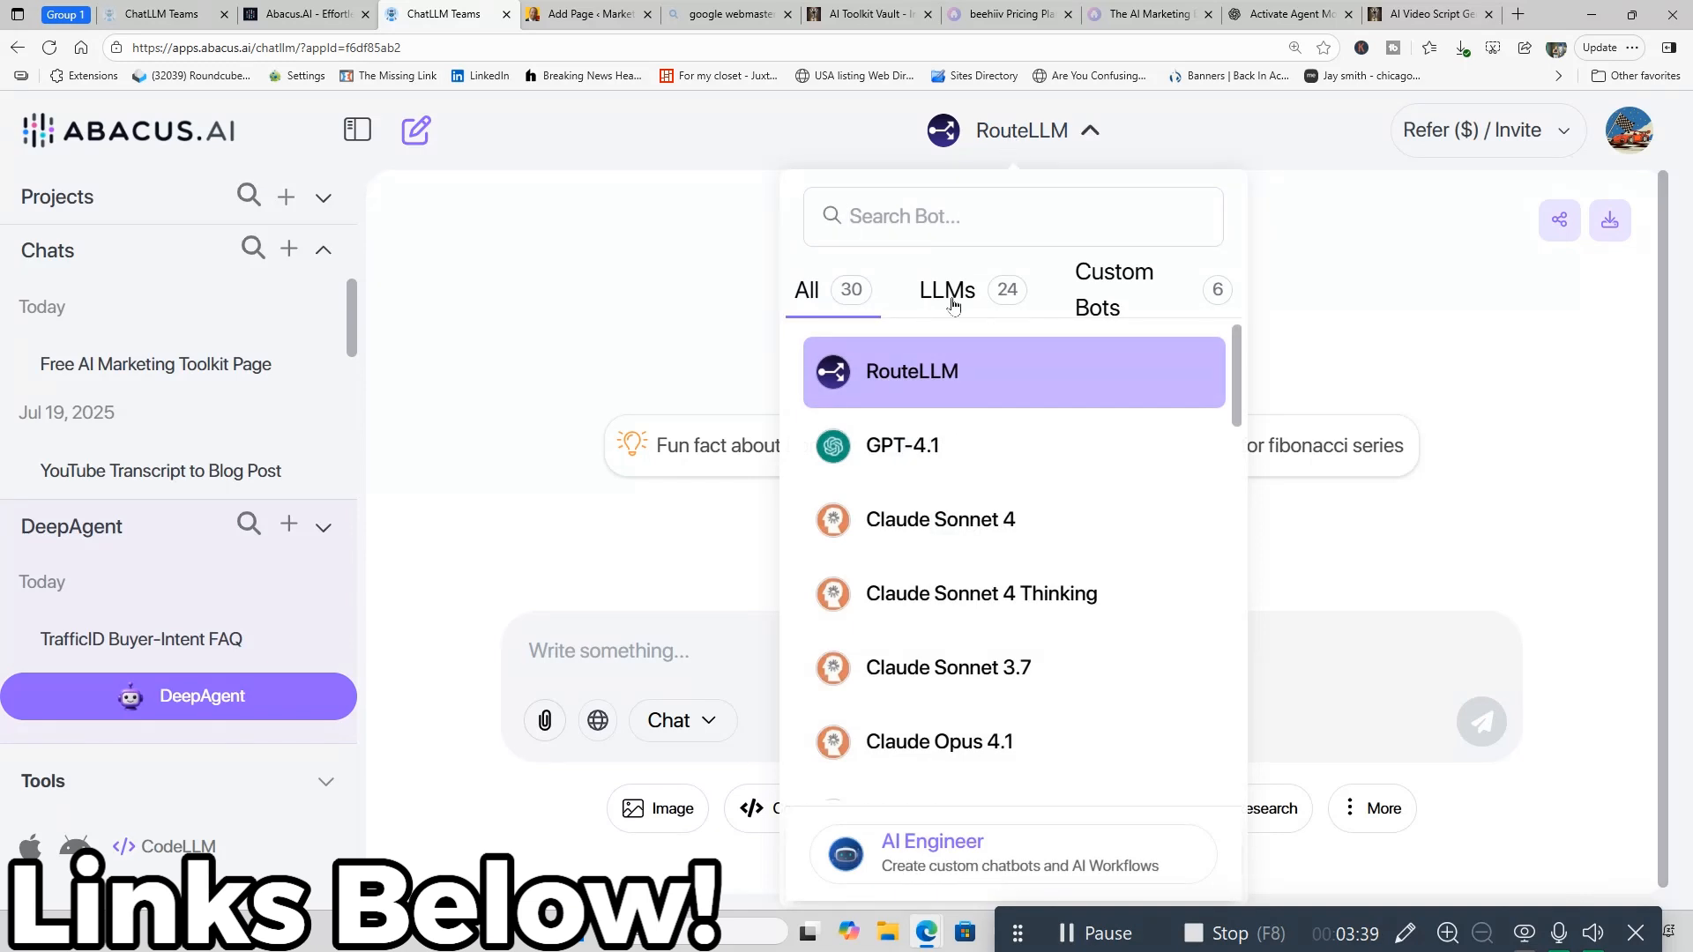
{"action": "scroll", "coordinate": [1024, 646], "scroll_direction": "down", "scroll_amount": 1}
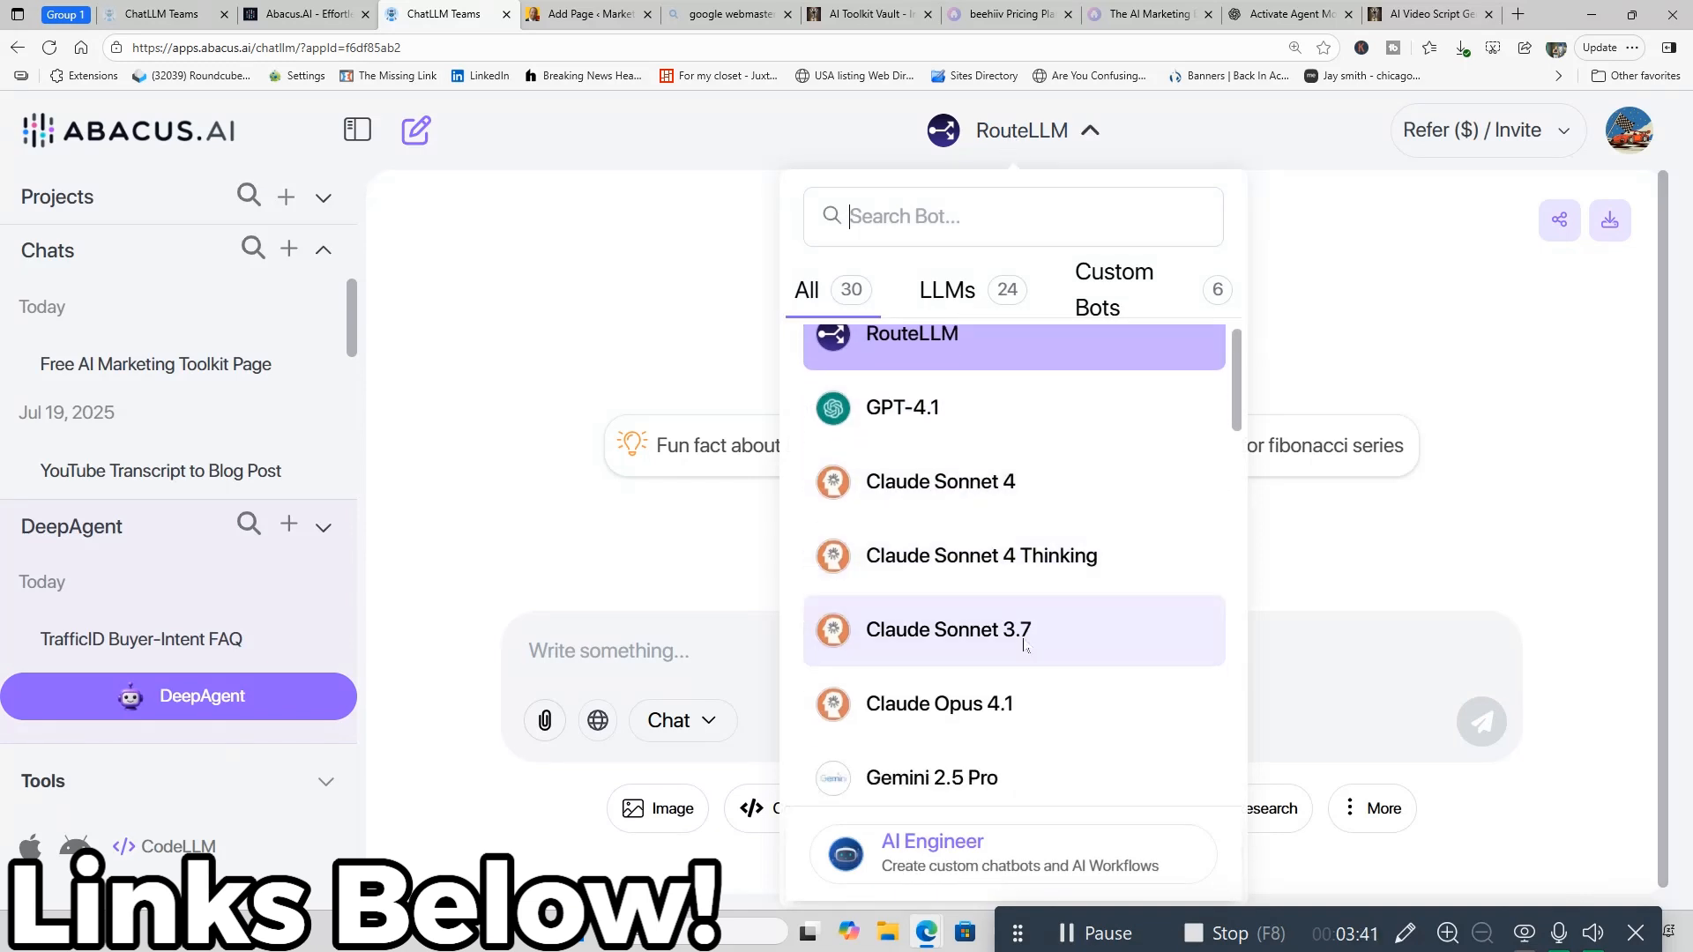
{"action": "scroll", "coordinate": [1024, 646], "scroll_direction": "down", "scroll_amount": 15}
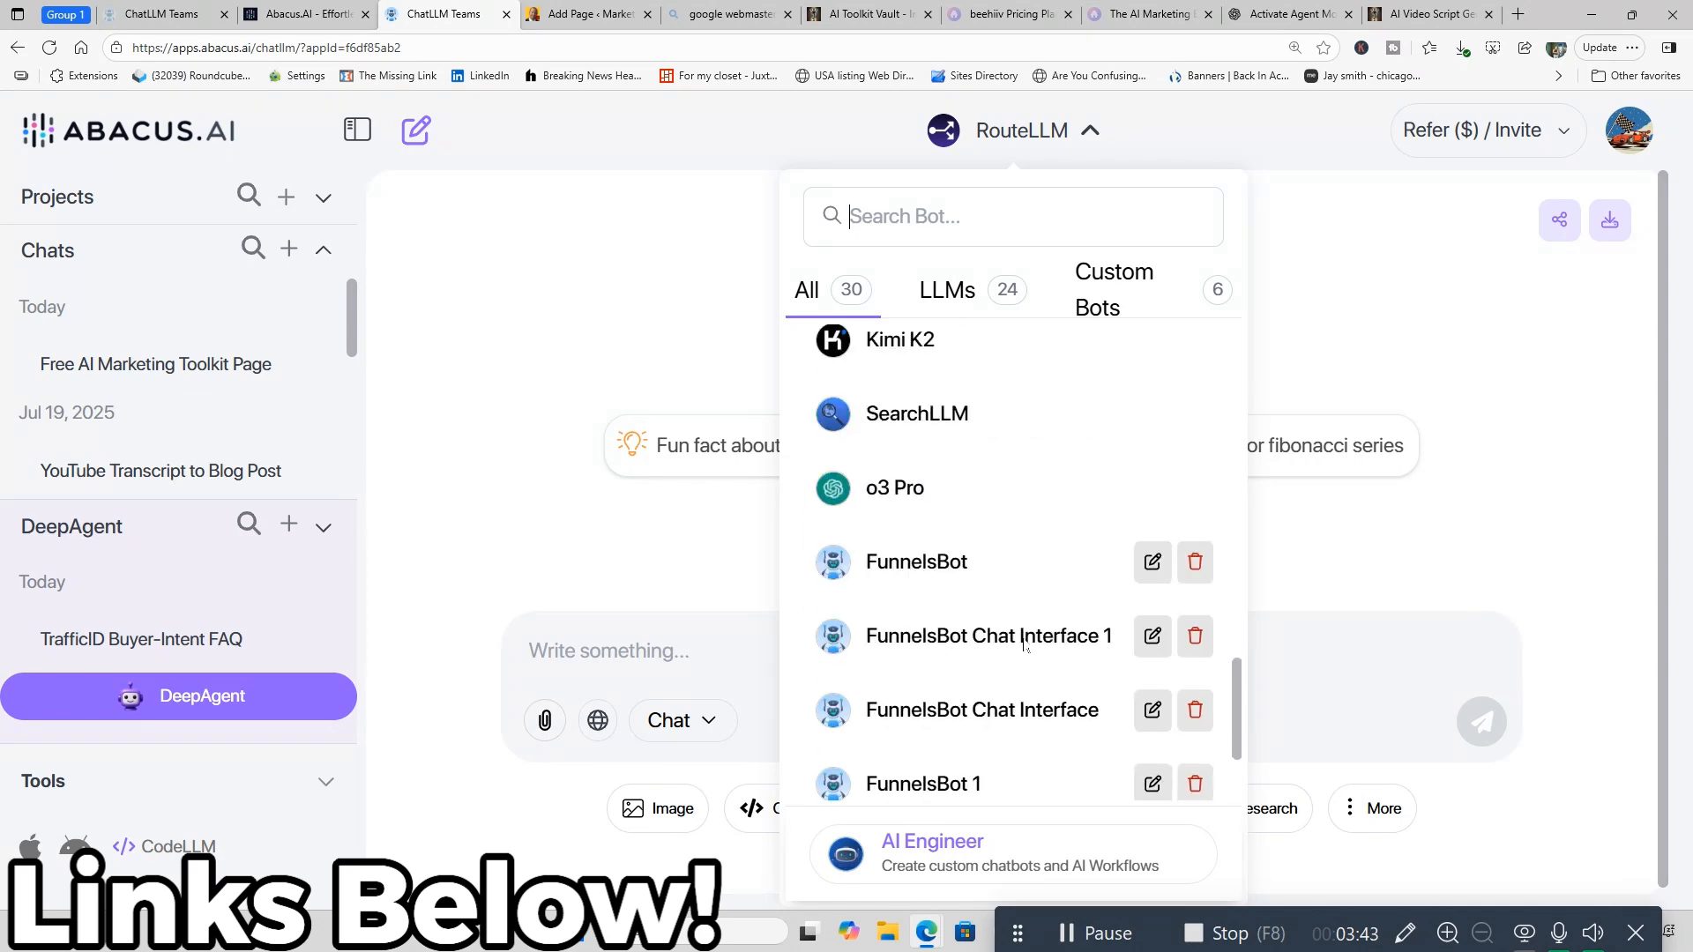
{"action": "scroll", "coordinate": [1024, 646], "scroll_direction": "down", "scroll_amount": 2}
{"action": "scroll", "coordinate": [1021, 643], "scroll_direction": "up", "scroll_amount": 20}
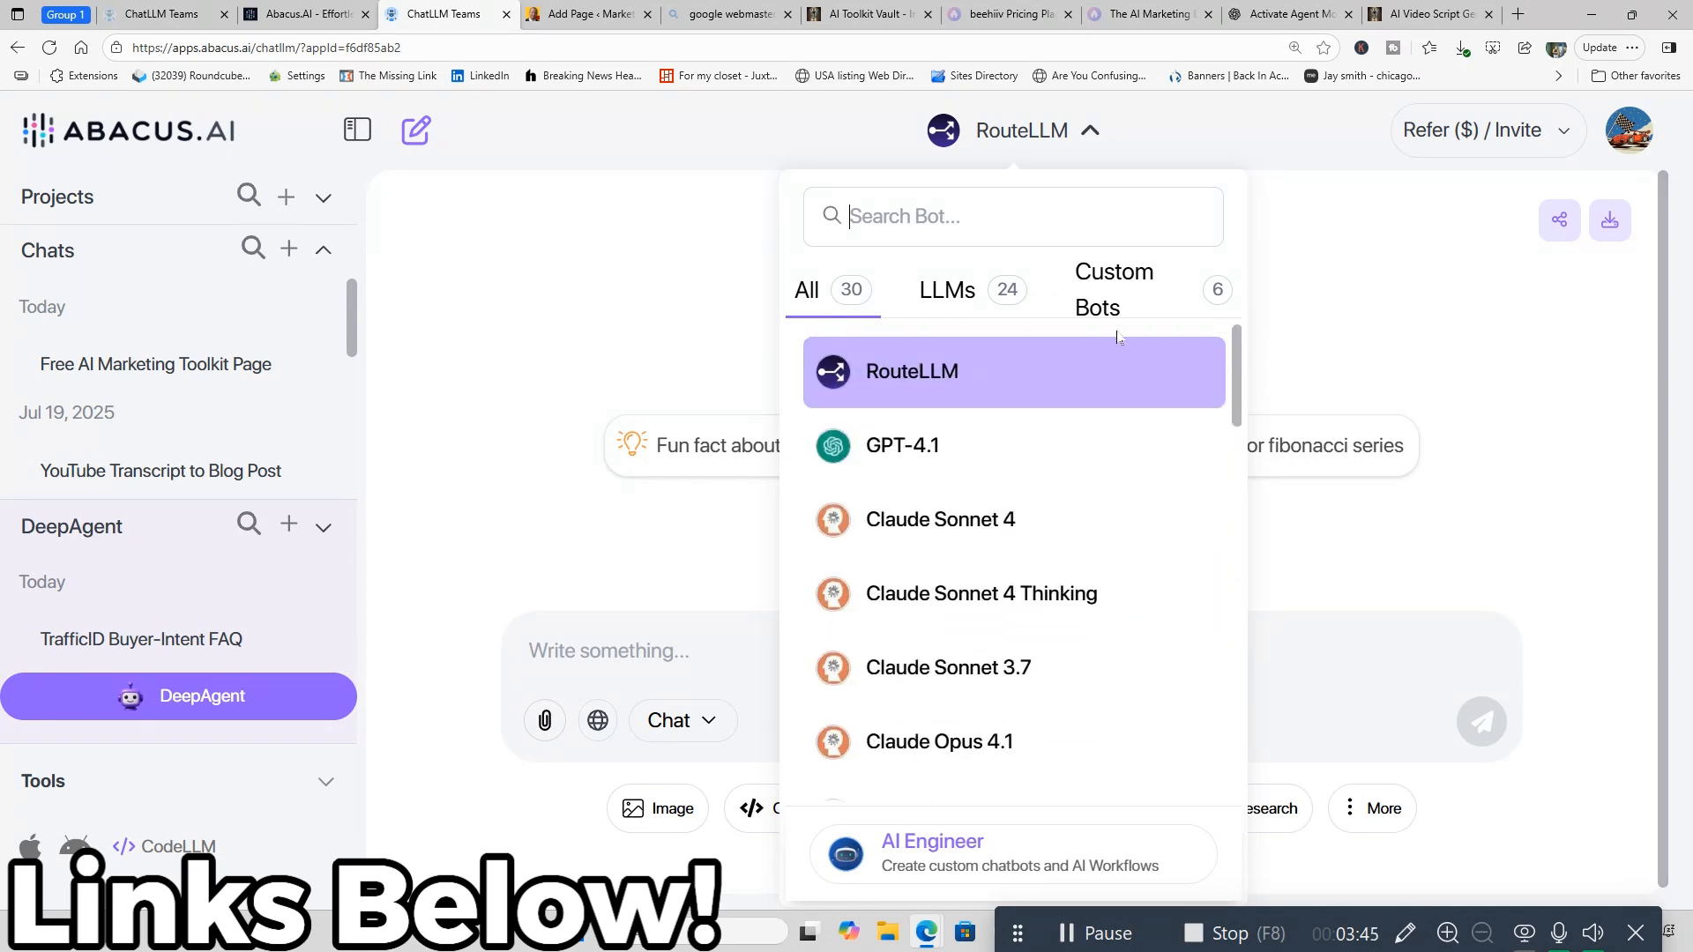
{"action": "left_click", "coordinate": [1122, 297]}
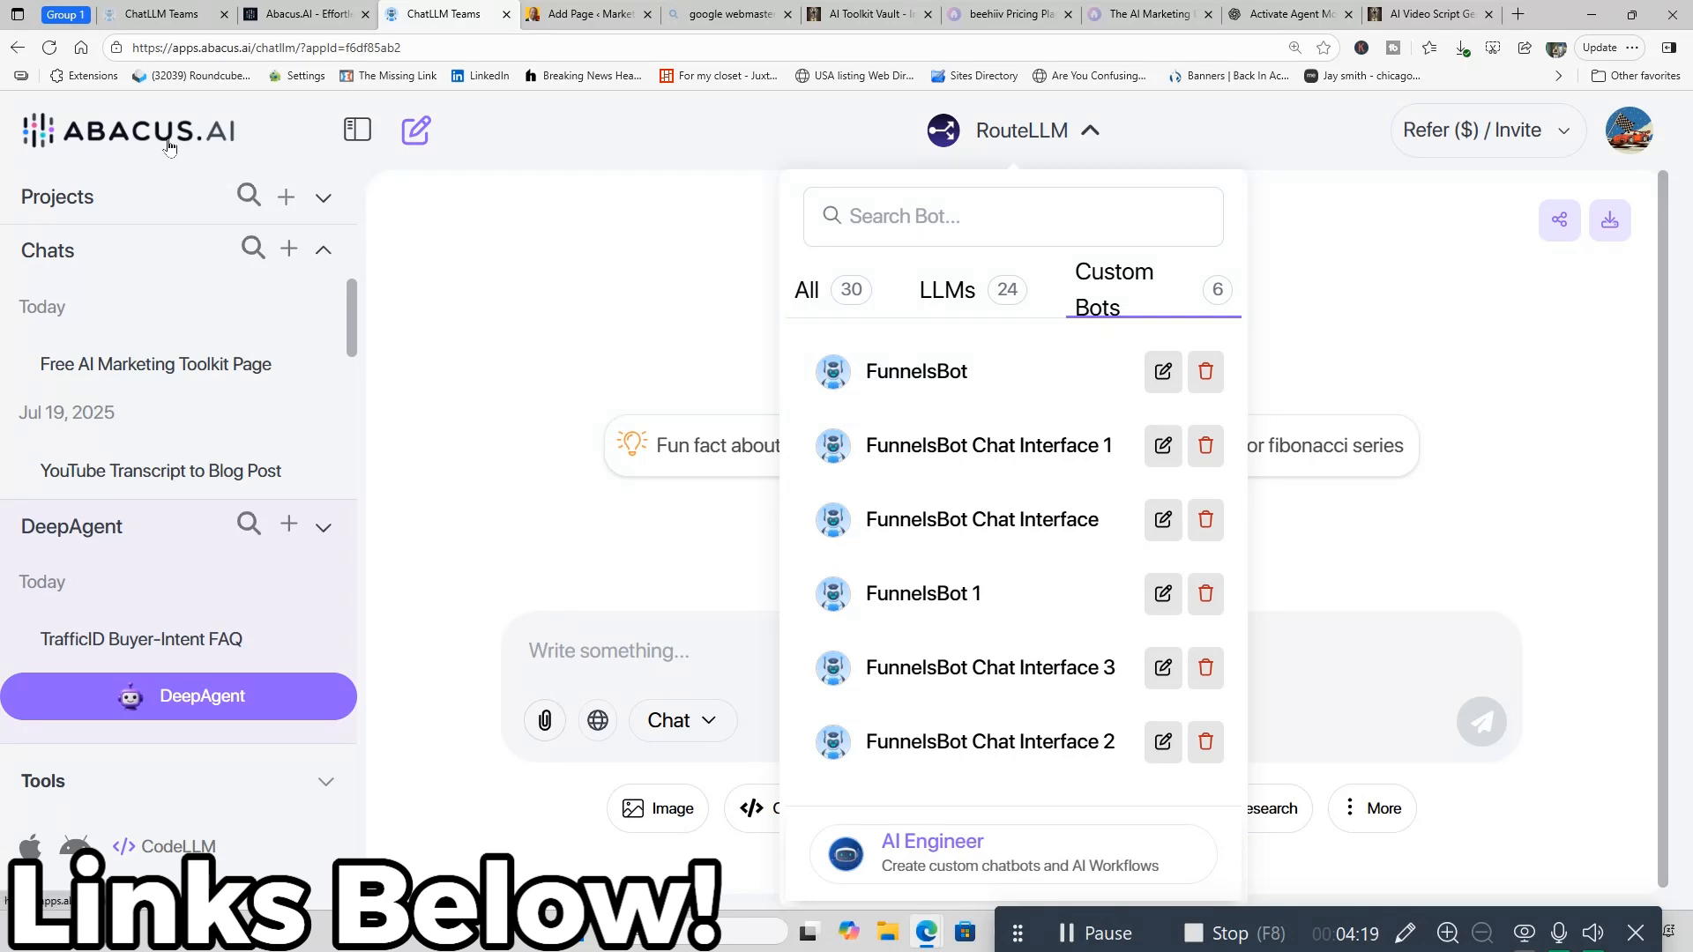
{"action": "left_click", "coordinate": [585, 278]}
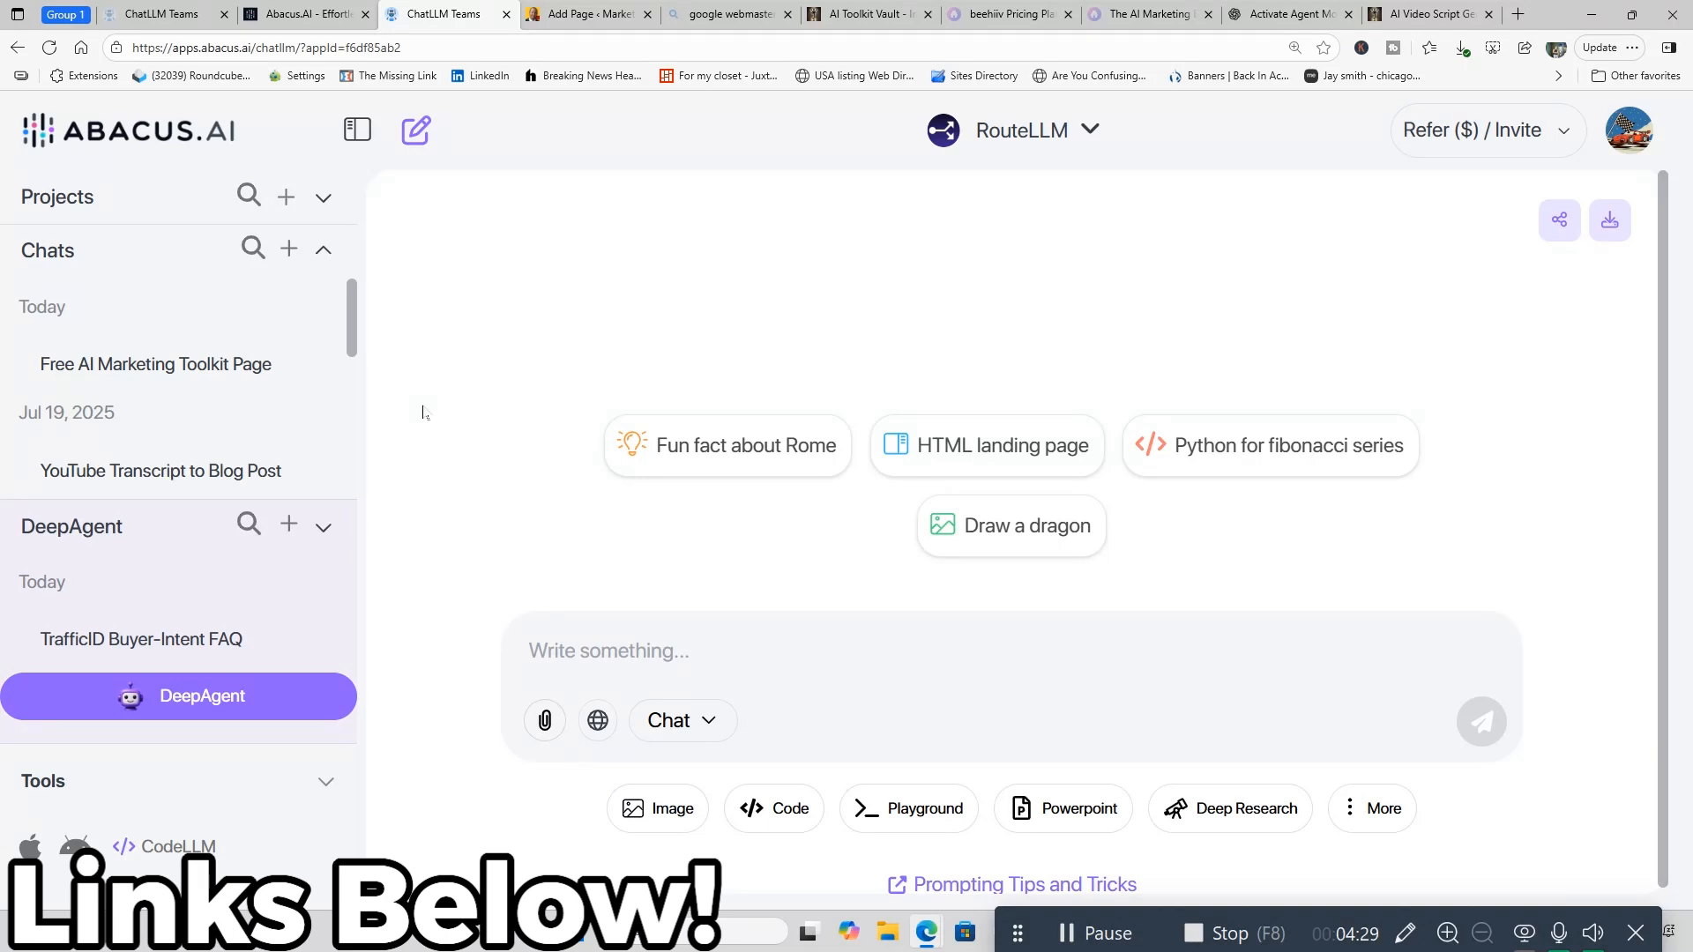
{"action": "scroll", "coordinate": [490, 501], "scroll_direction": "down", "scroll_amount": 1}
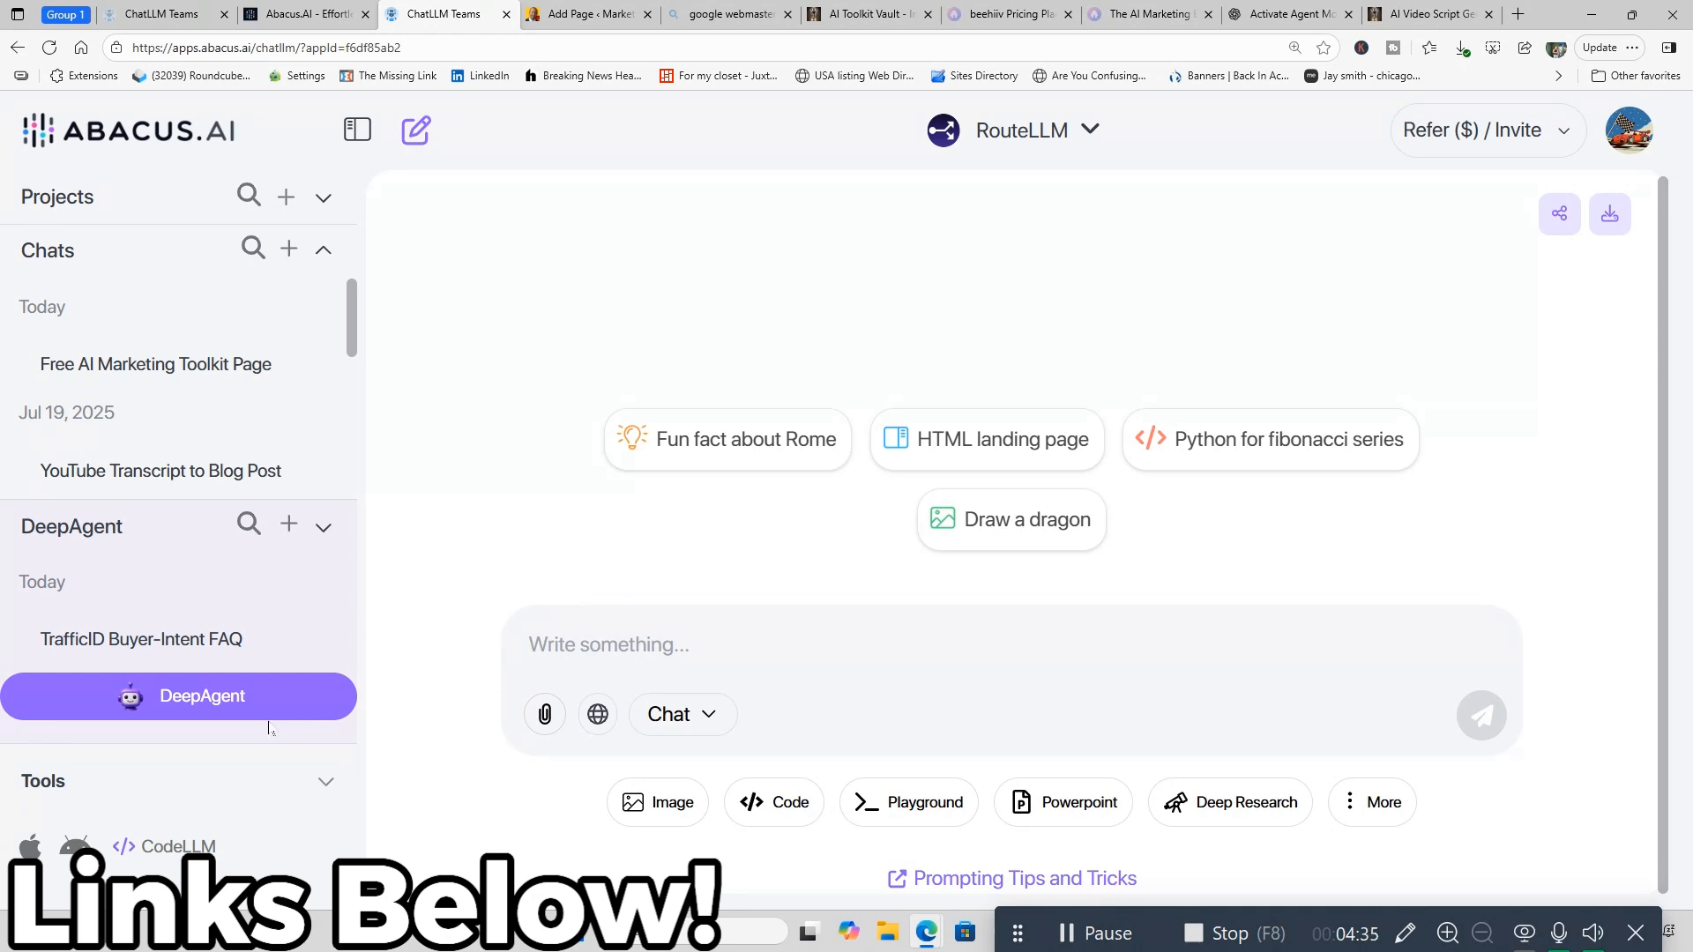
- Open DeepAgent and paste the copied landing page prompt into its task description
{"action": "left_click", "coordinate": [190, 710]}
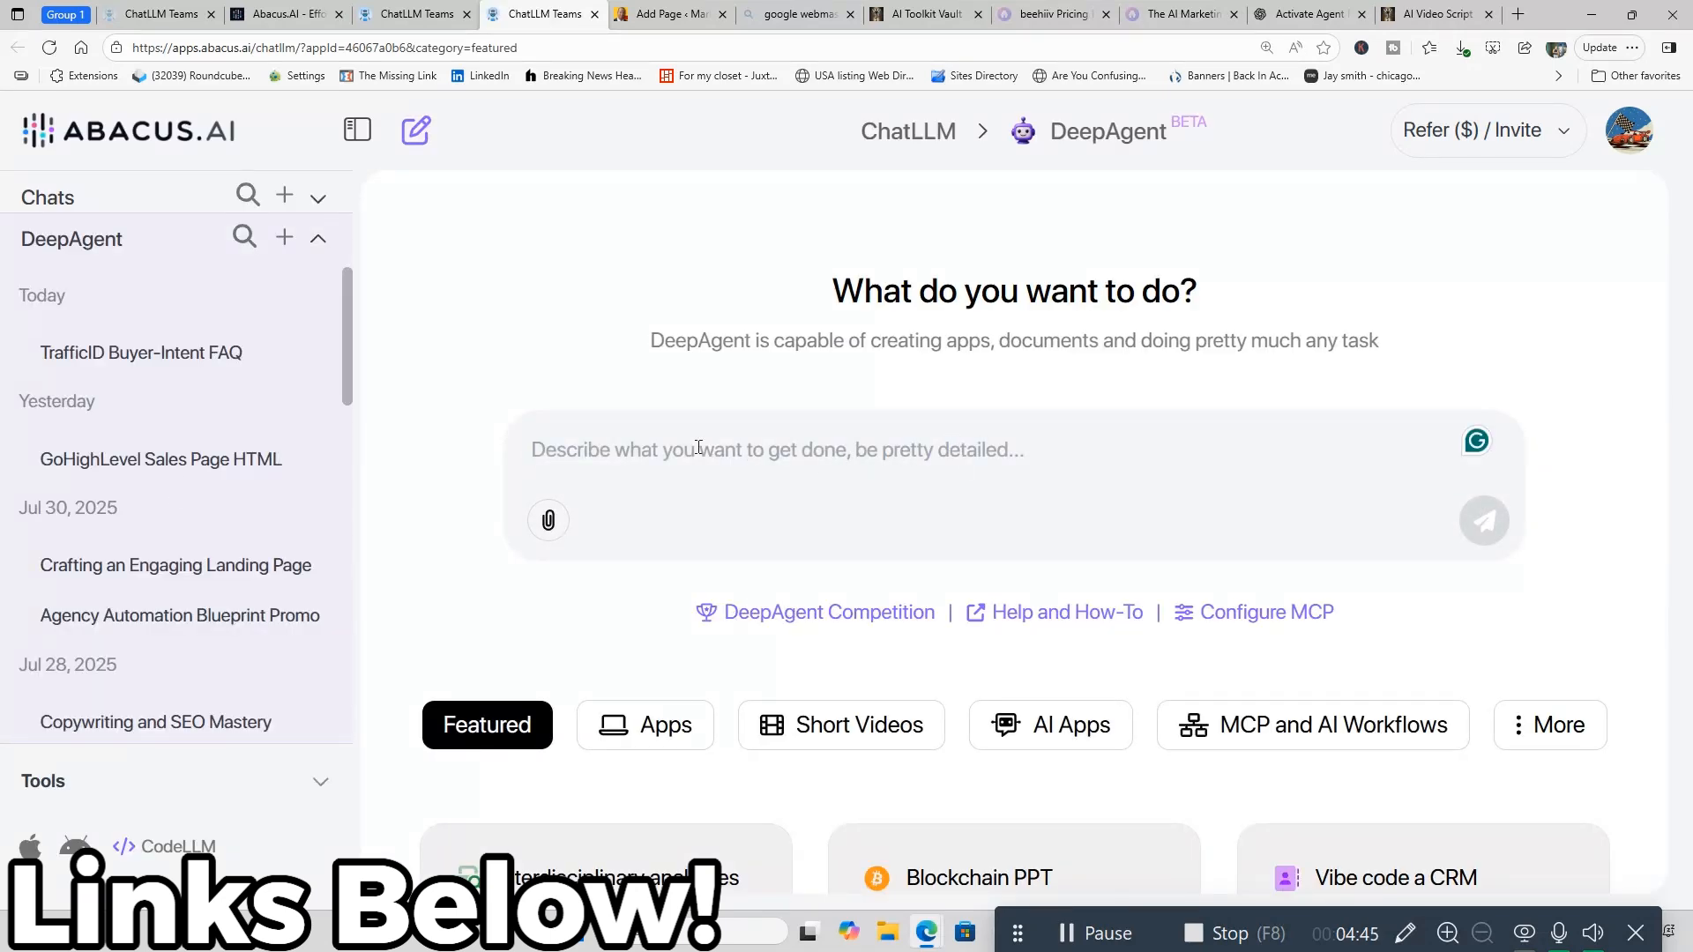
{"action": "right_click", "coordinate": [699, 447]}
{"action": "left_click", "coordinate": [762, 617]}
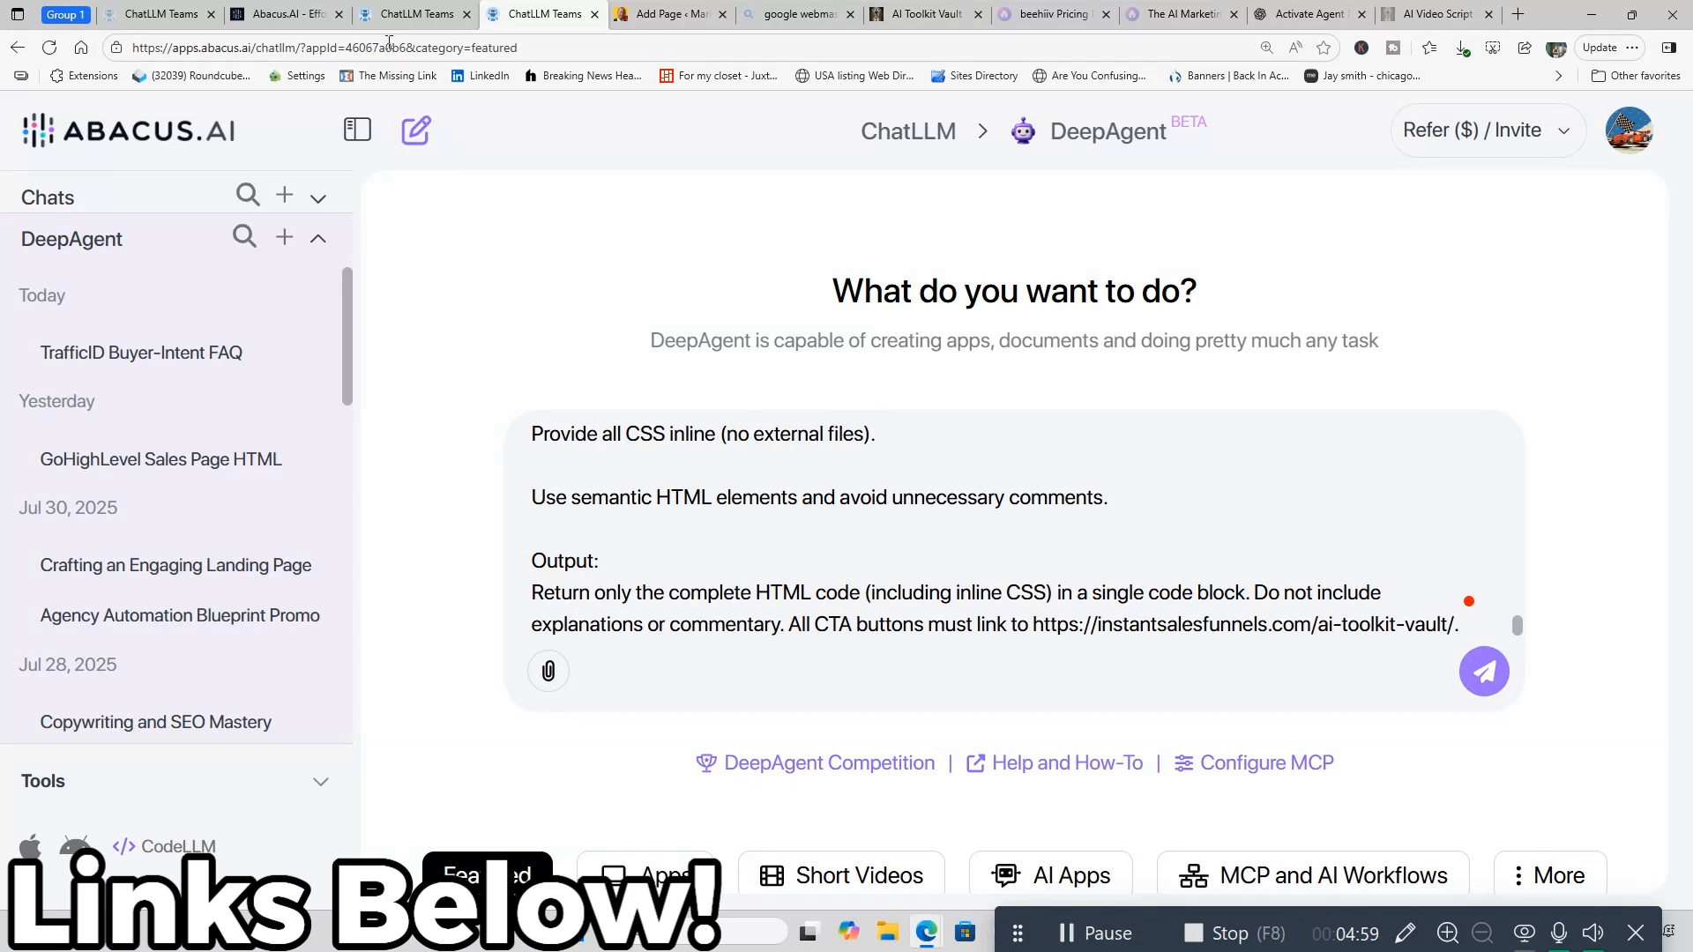
- Return to the existing chat with the AI Marketing Toolkit Landing Page and view the hero headline in its preview
{"action": "left_click", "coordinate": [409, 17]}
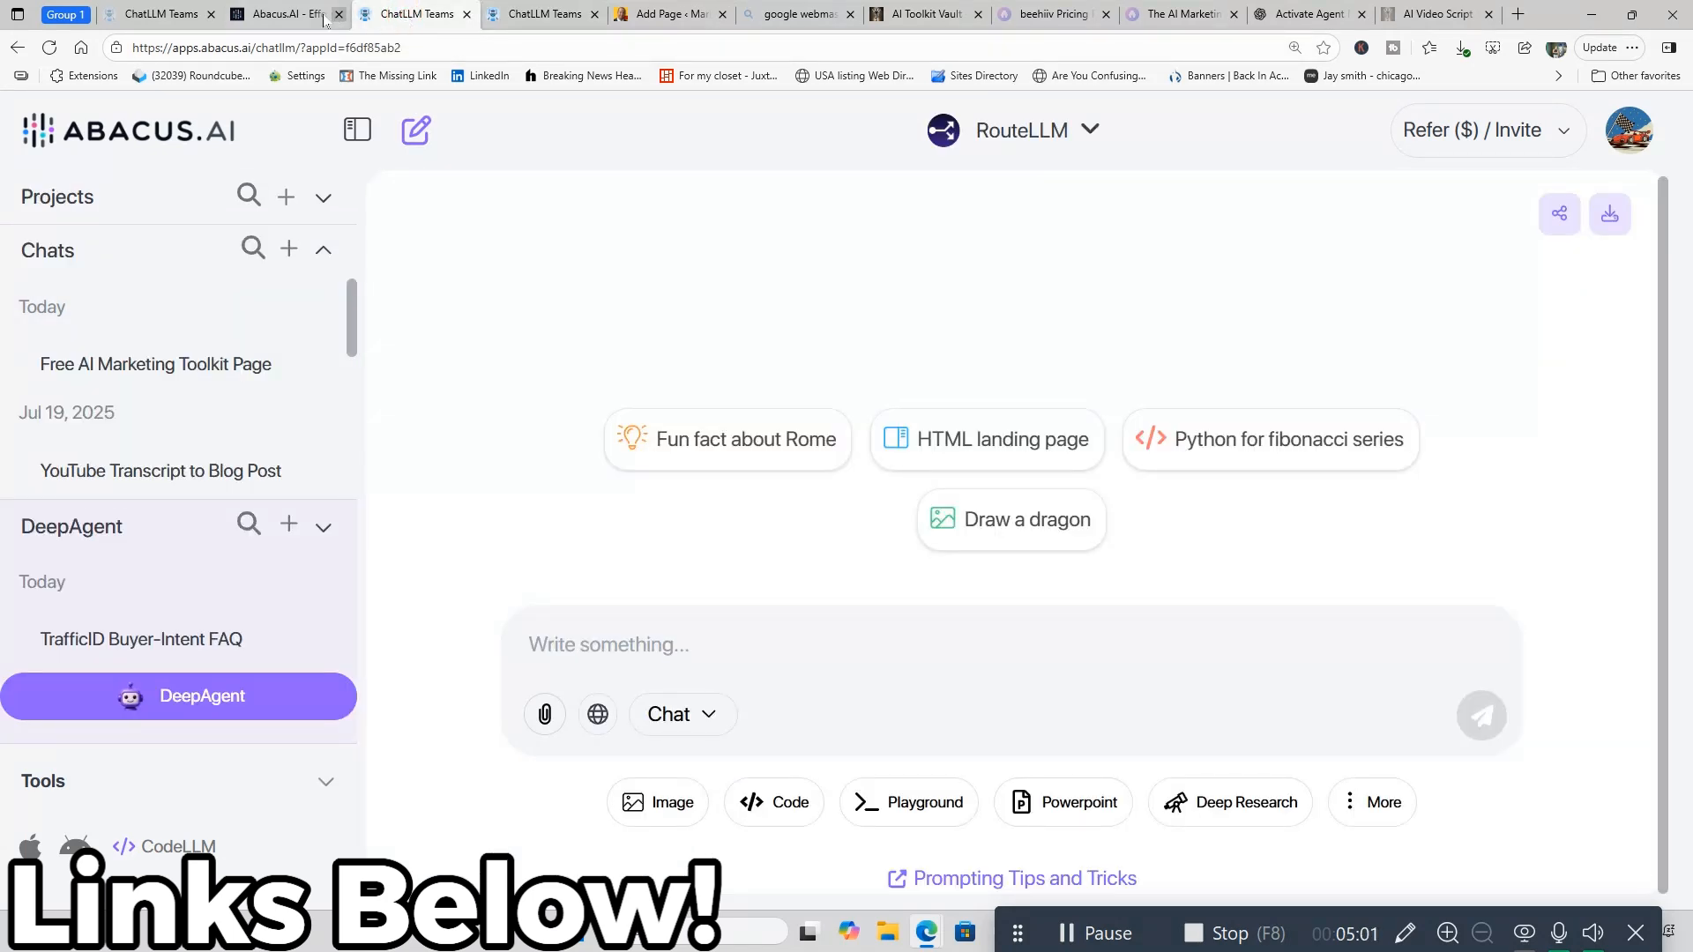
{"action": "left_click", "coordinate": [546, 18]}
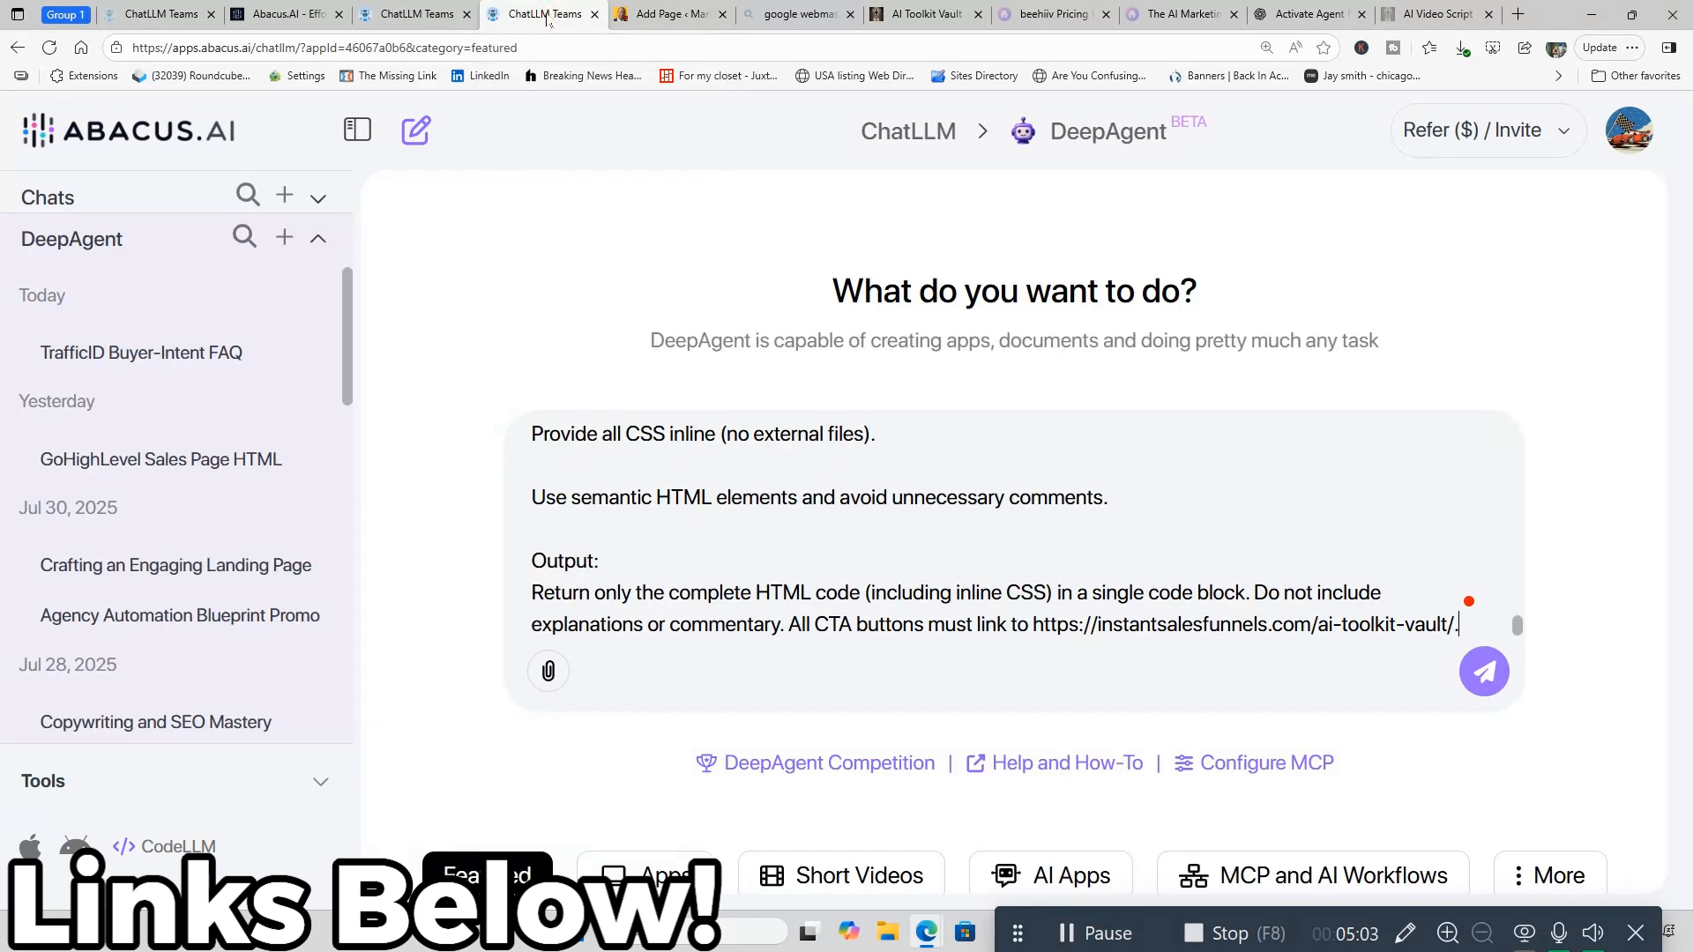
{"action": "left_click", "coordinate": [429, 14]}
{"action": "left_click", "coordinate": [315, 25]}
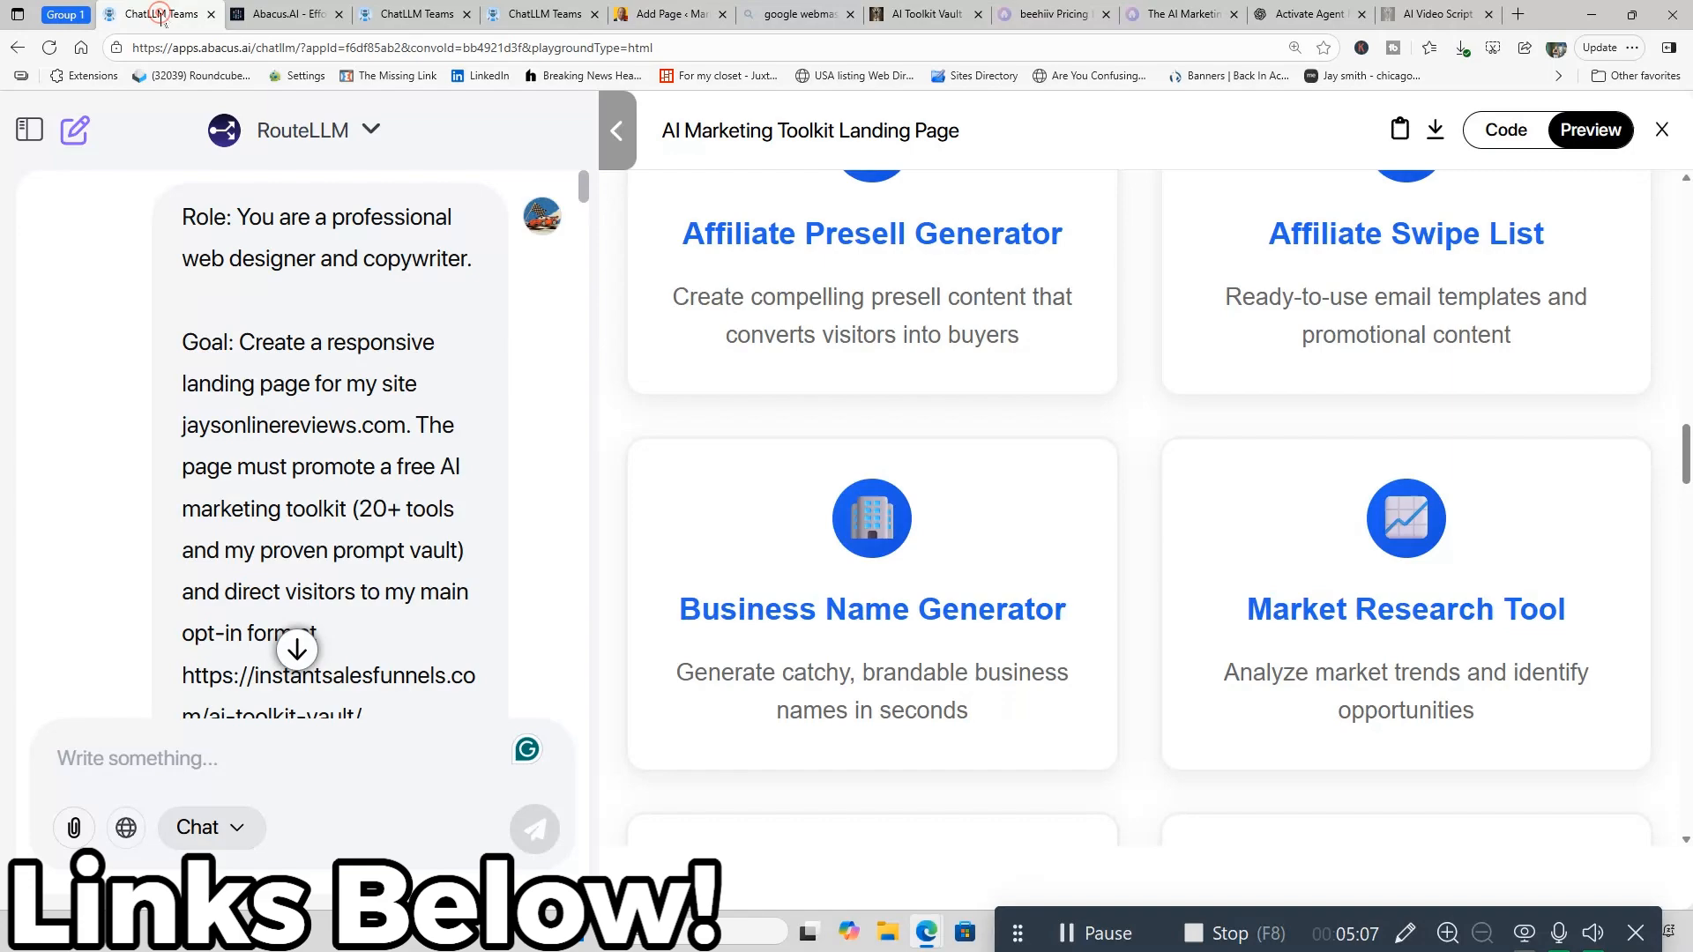
{"action": "left_click", "coordinate": [158, 14]}
{"action": "scroll", "coordinate": [843, 531], "scroll_direction": "up", "scroll_amount": 15}
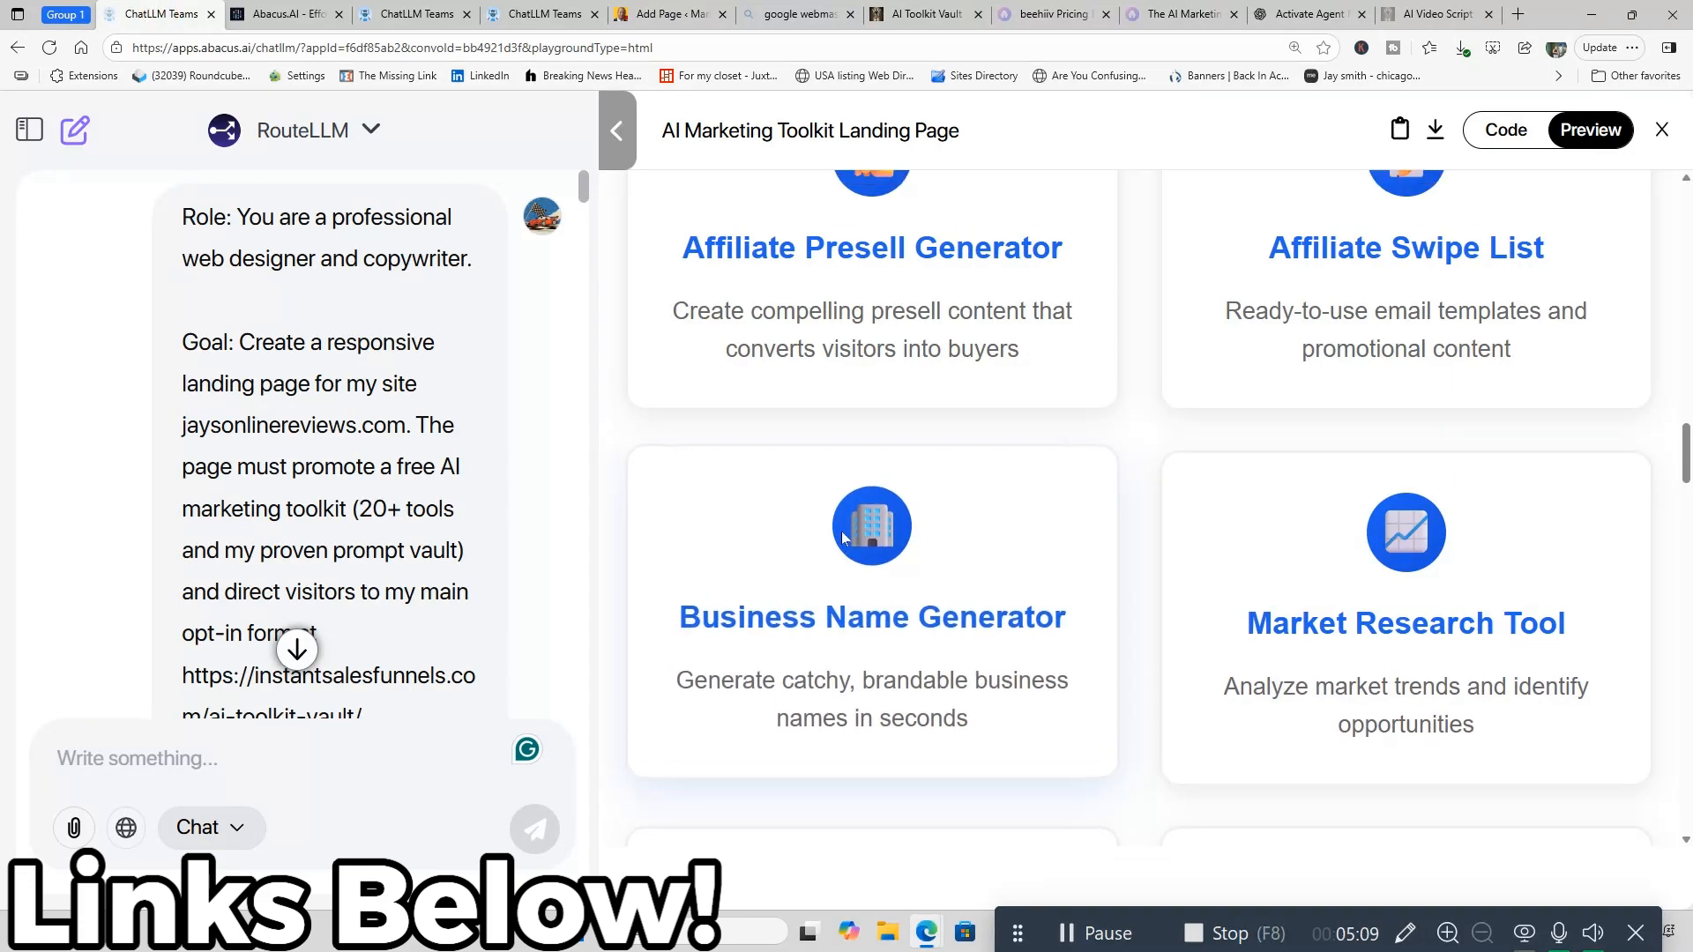
{"action": "scroll", "coordinate": [847, 537], "scroll_direction": "up", "scroll_amount": 5}
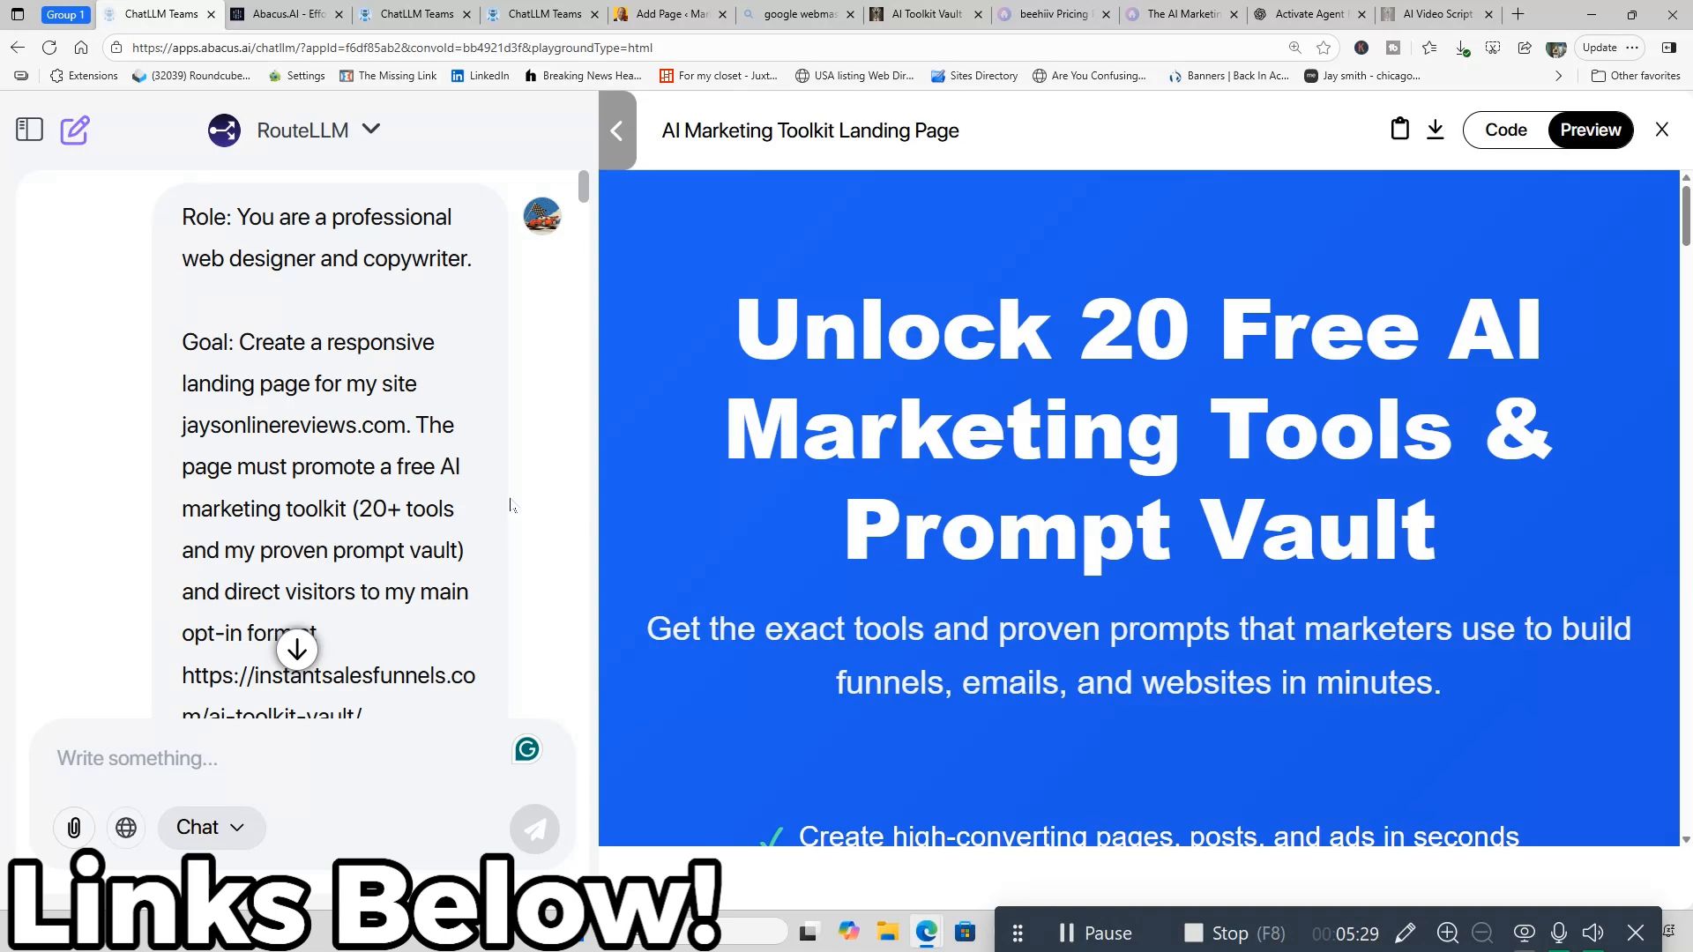
- Read through the chat from the submitted landing page prompt to the "keep going" reply and its closing summary
{"action": "scroll", "coordinate": [486, 509], "scroll_direction": "down", "scroll_amount": 10}
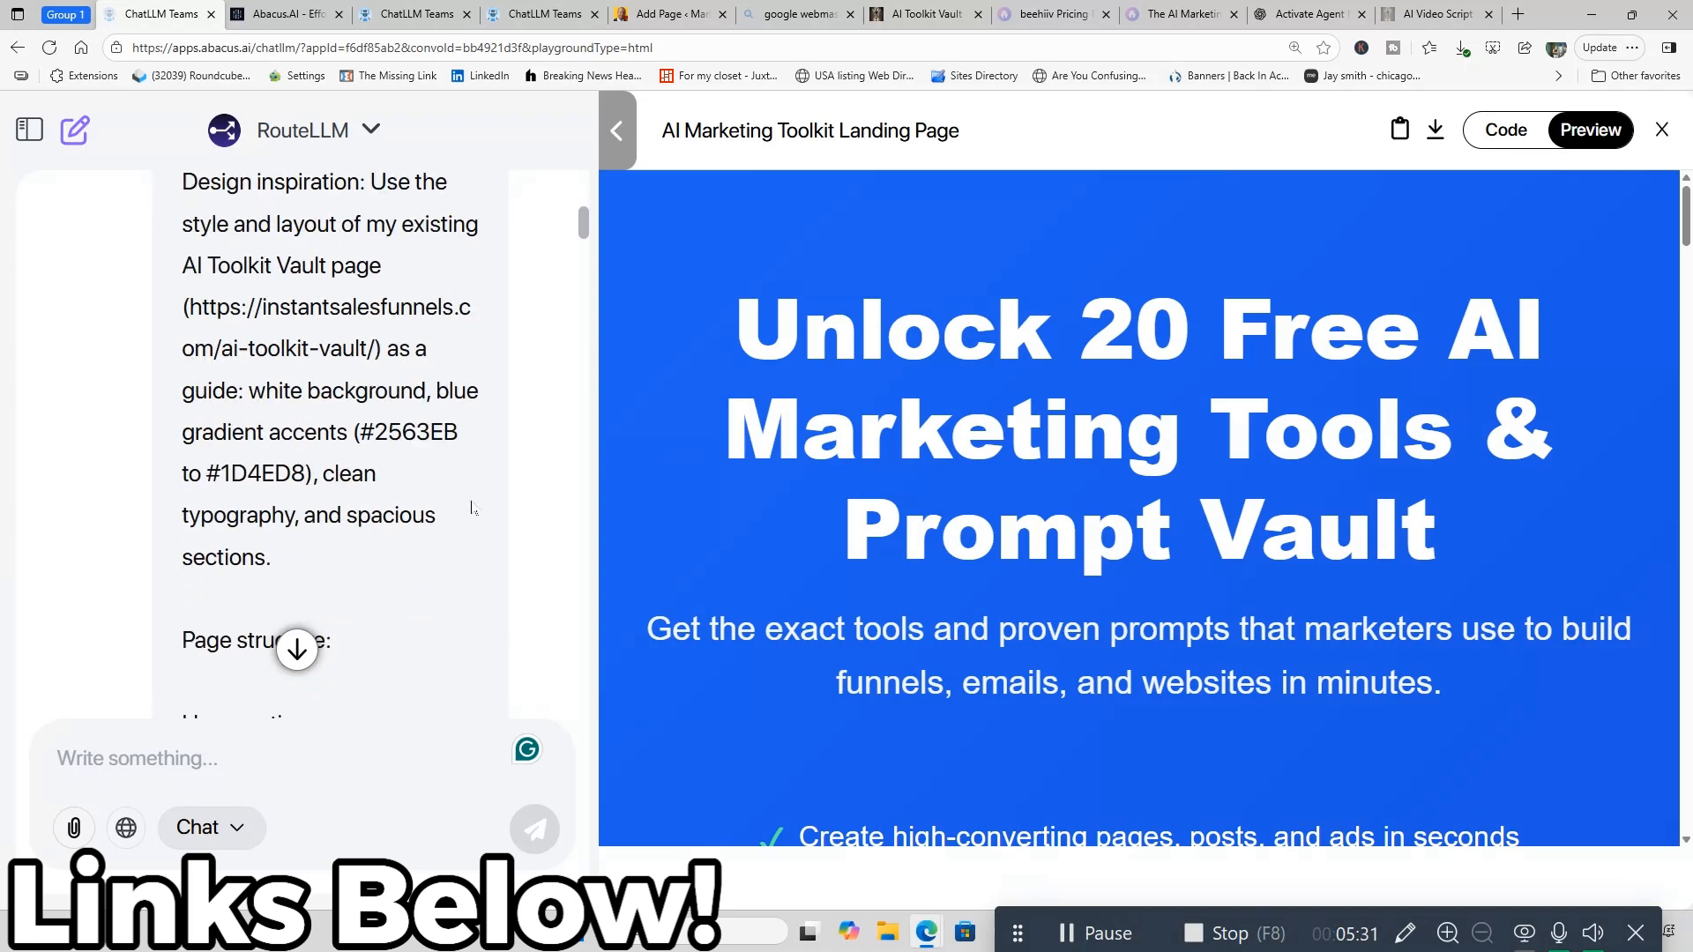
{"action": "scroll", "coordinate": [472, 509], "scroll_direction": "down", "scroll_amount": 20}
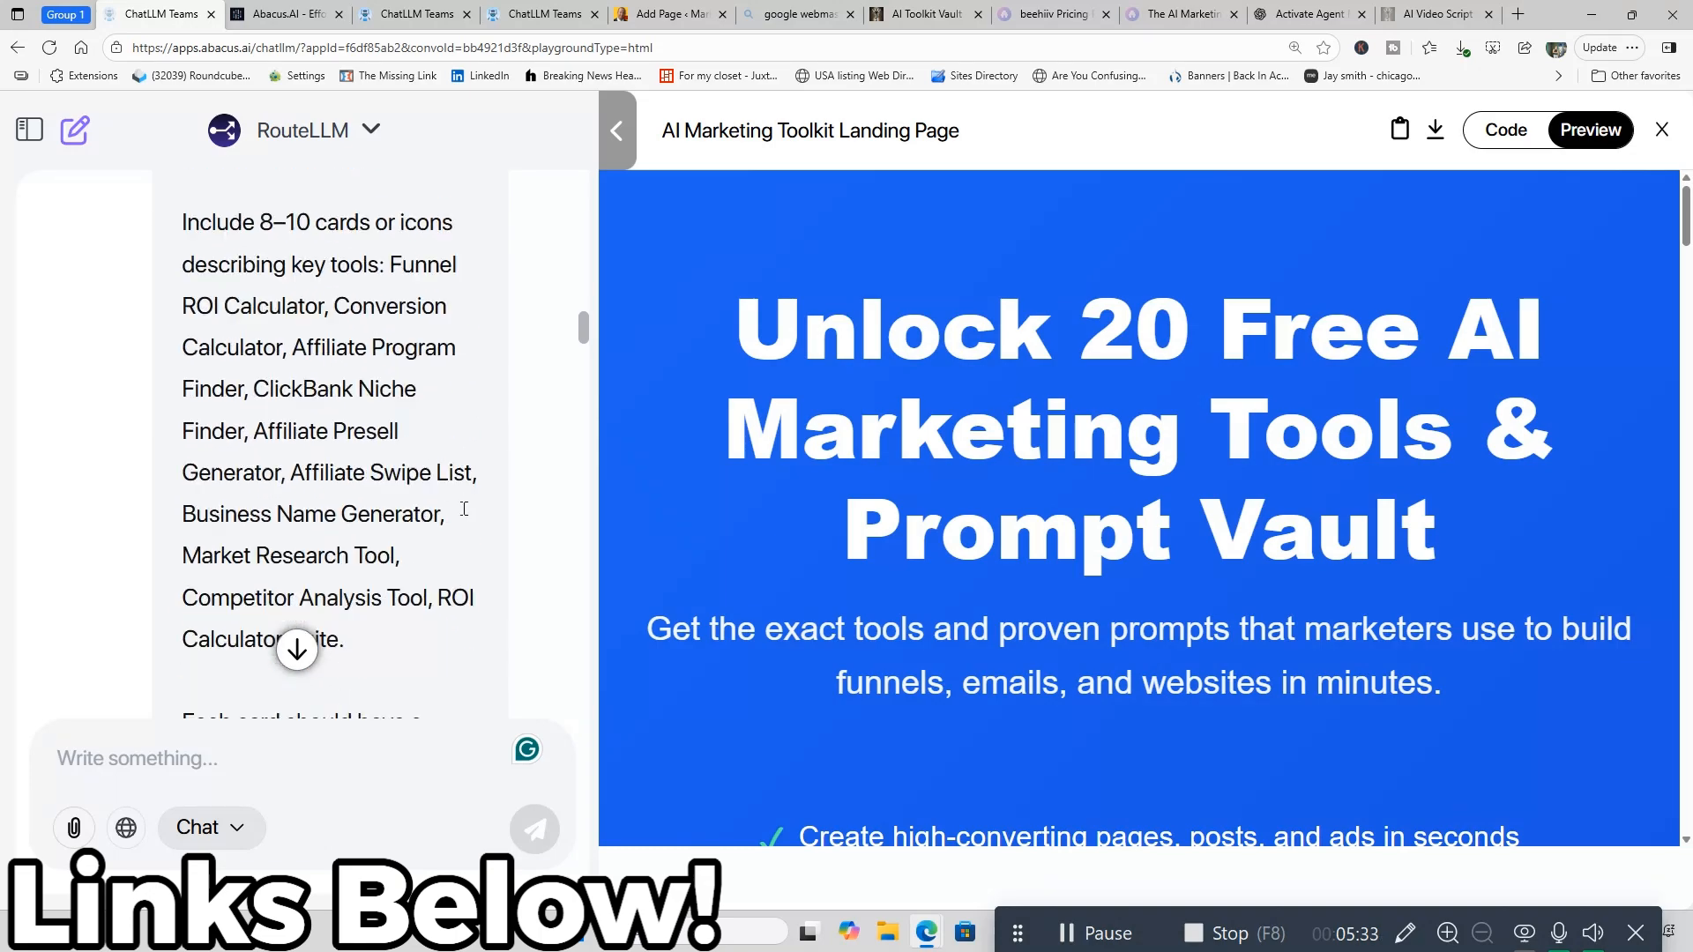
{"action": "scroll", "coordinate": [460, 512], "scroll_direction": "down", "scroll_amount": 20}
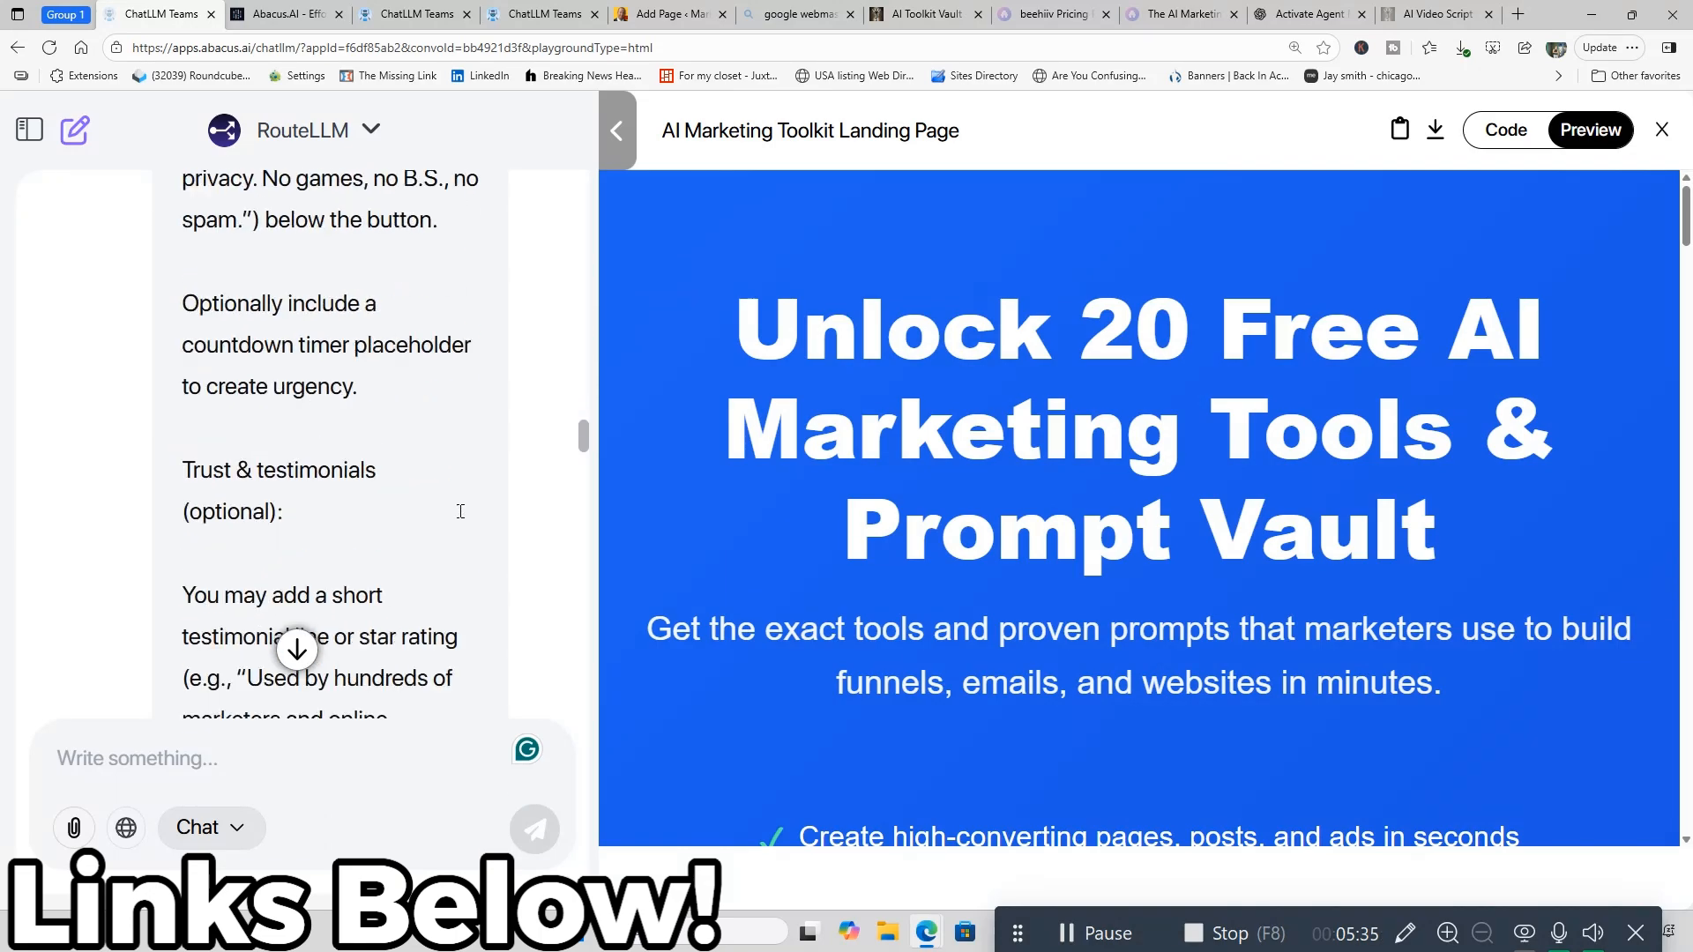
{"action": "scroll", "coordinate": [460, 512], "scroll_direction": "down", "scroll_amount": 20}
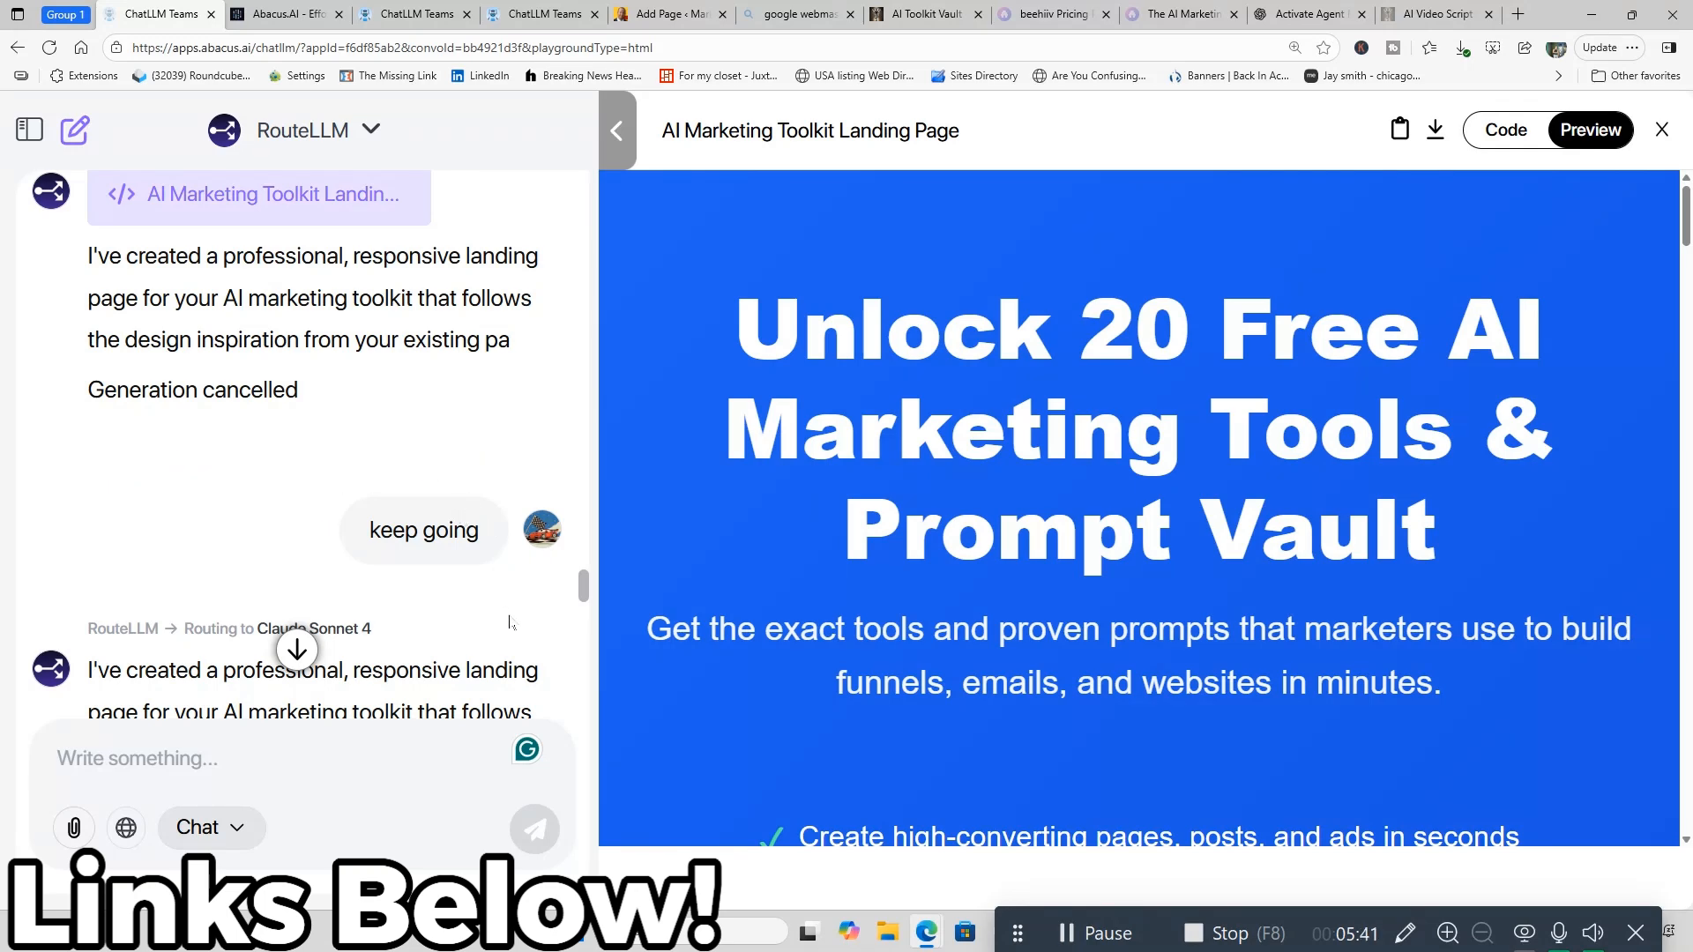
{"action": "scroll", "coordinate": [509, 622], "scroll_direction": "down", "scroll_amount": 3}
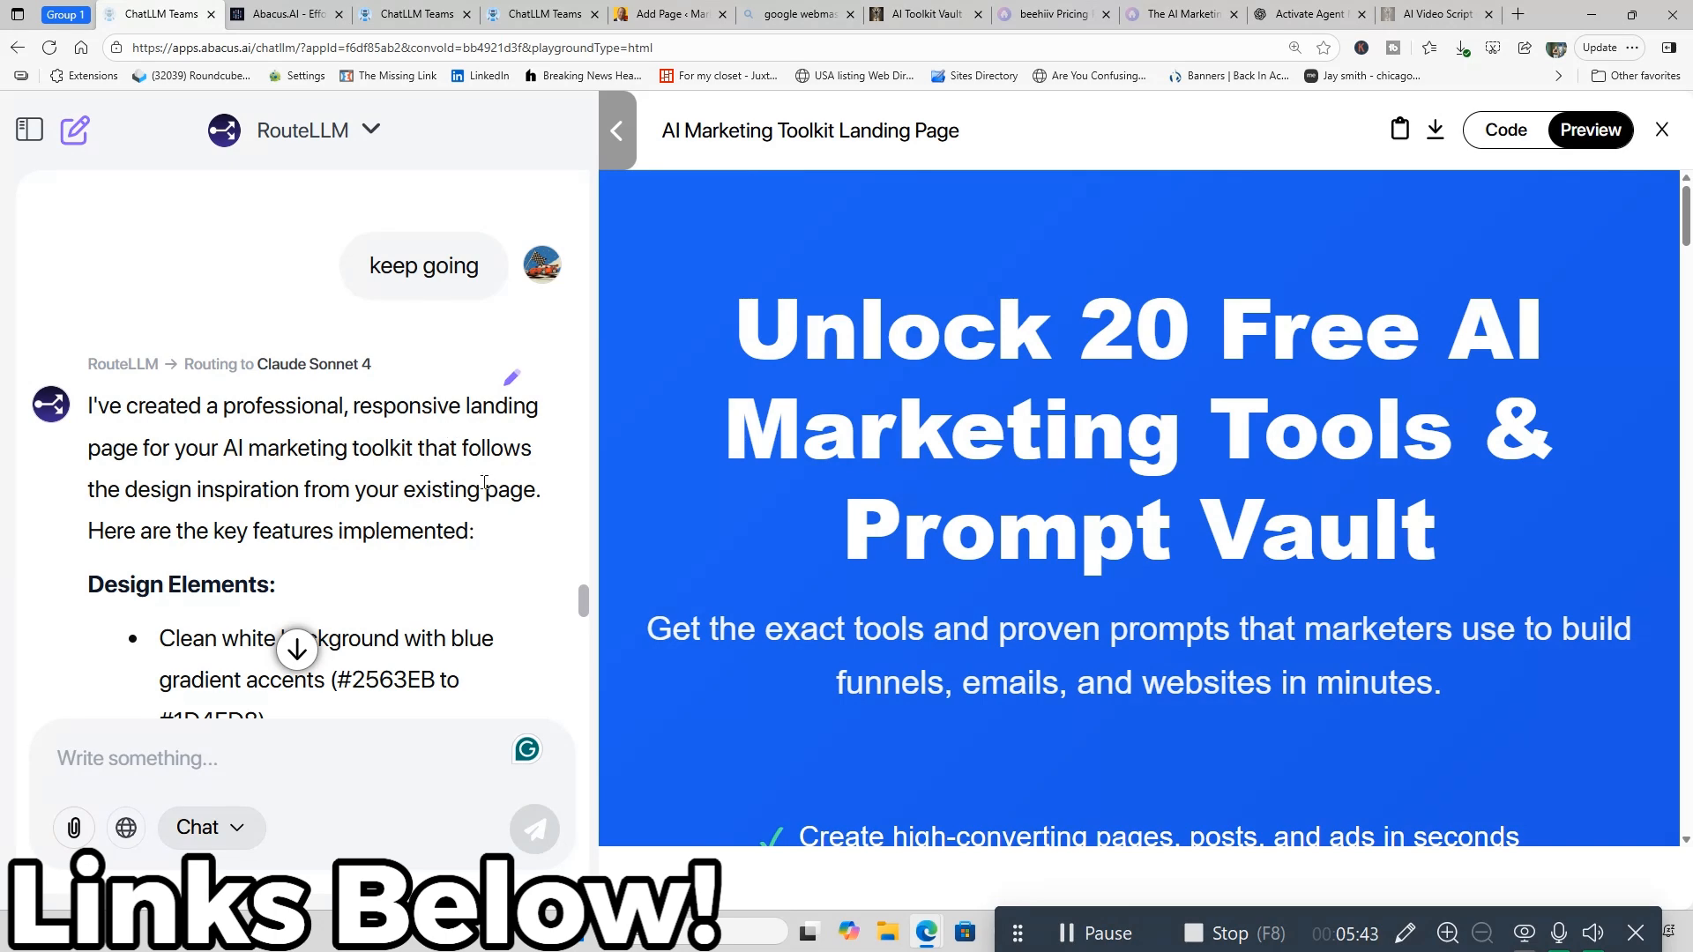
{"action": "scroll", "coordinate": [486, 491], "scroll_direction": "down", "scroll_amount": 1}
{"action": "scroll", "coordinate": [487, 491], "scroll_direction": "down", "scroll_amount": 8}
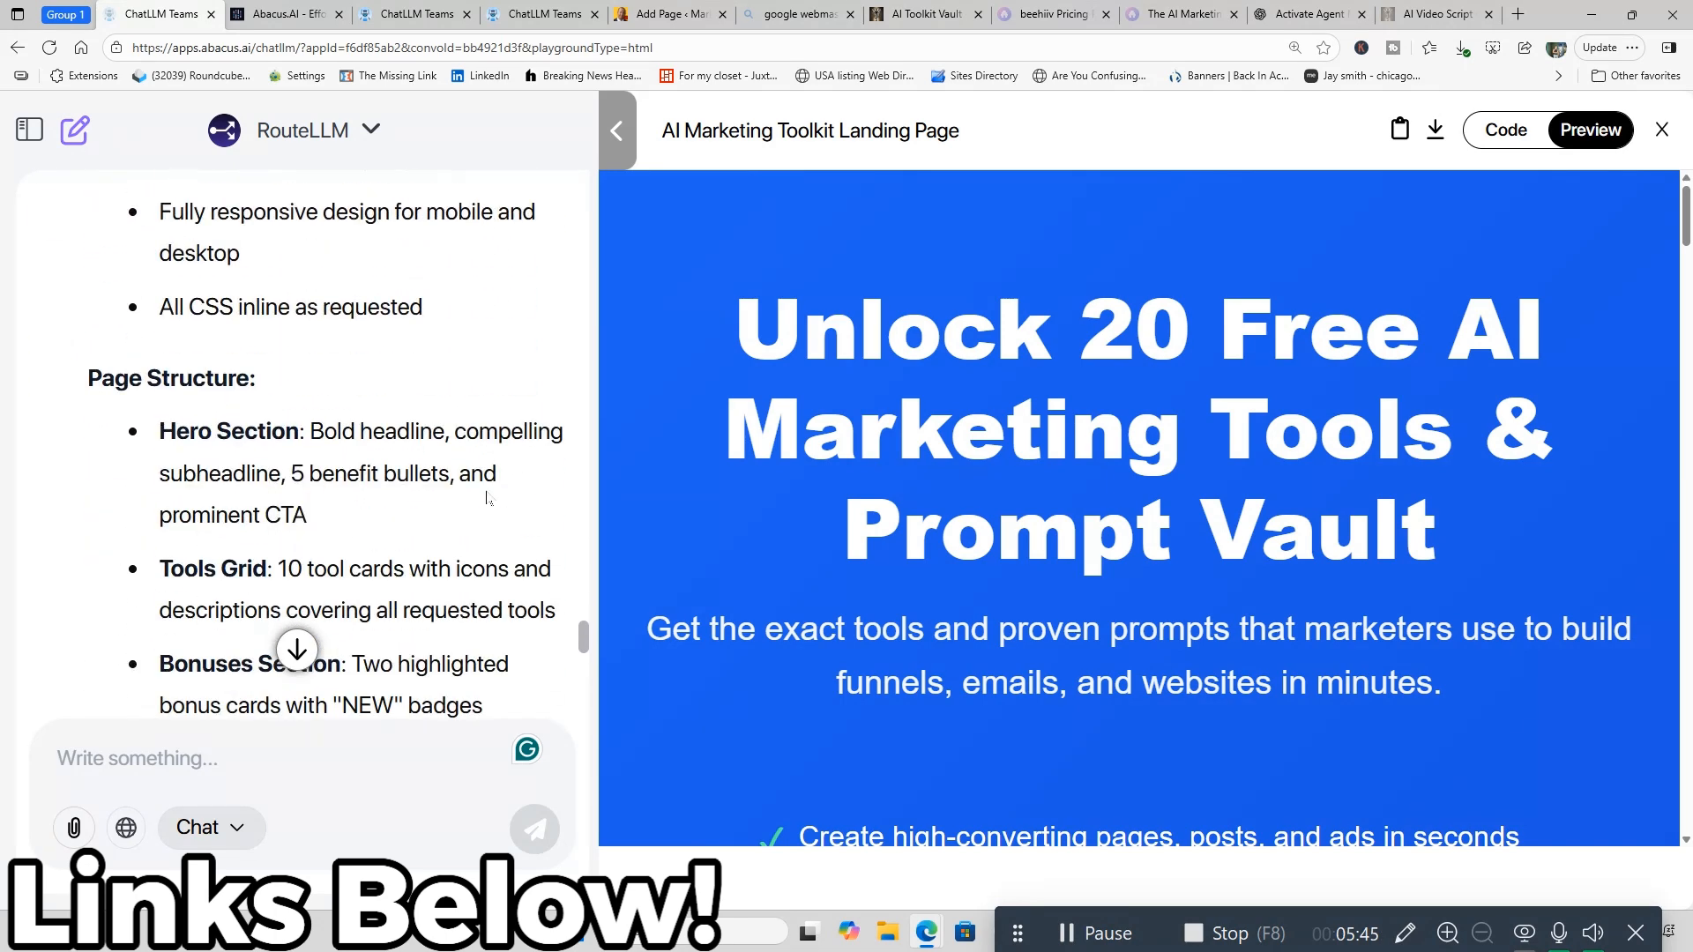
{"action": "scroll", "coordinate": [487, 501], "scroll_direction": "down", "scroll_amount": 10}
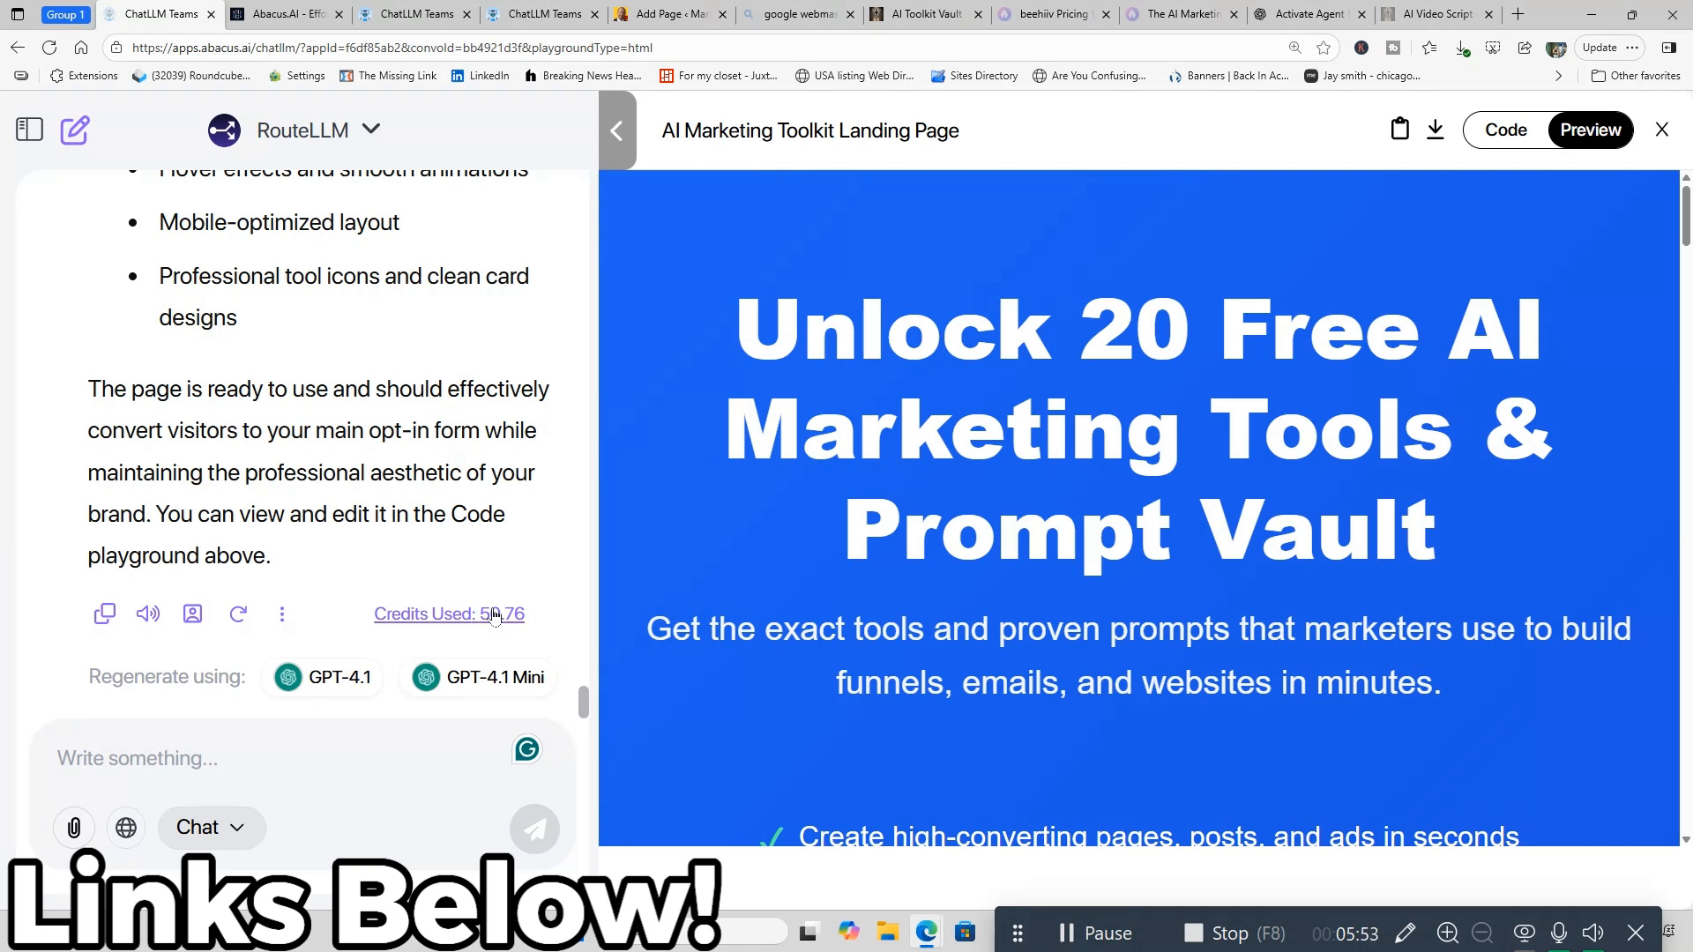
- Examine the preview's hero section, including the benefit bullets, and try its "Grab 20 Free AI Tools Here" link
{"action": "scroll", "coordinate": [1296, 741], "scroll_direction": "down", "scroll_amount": 1}
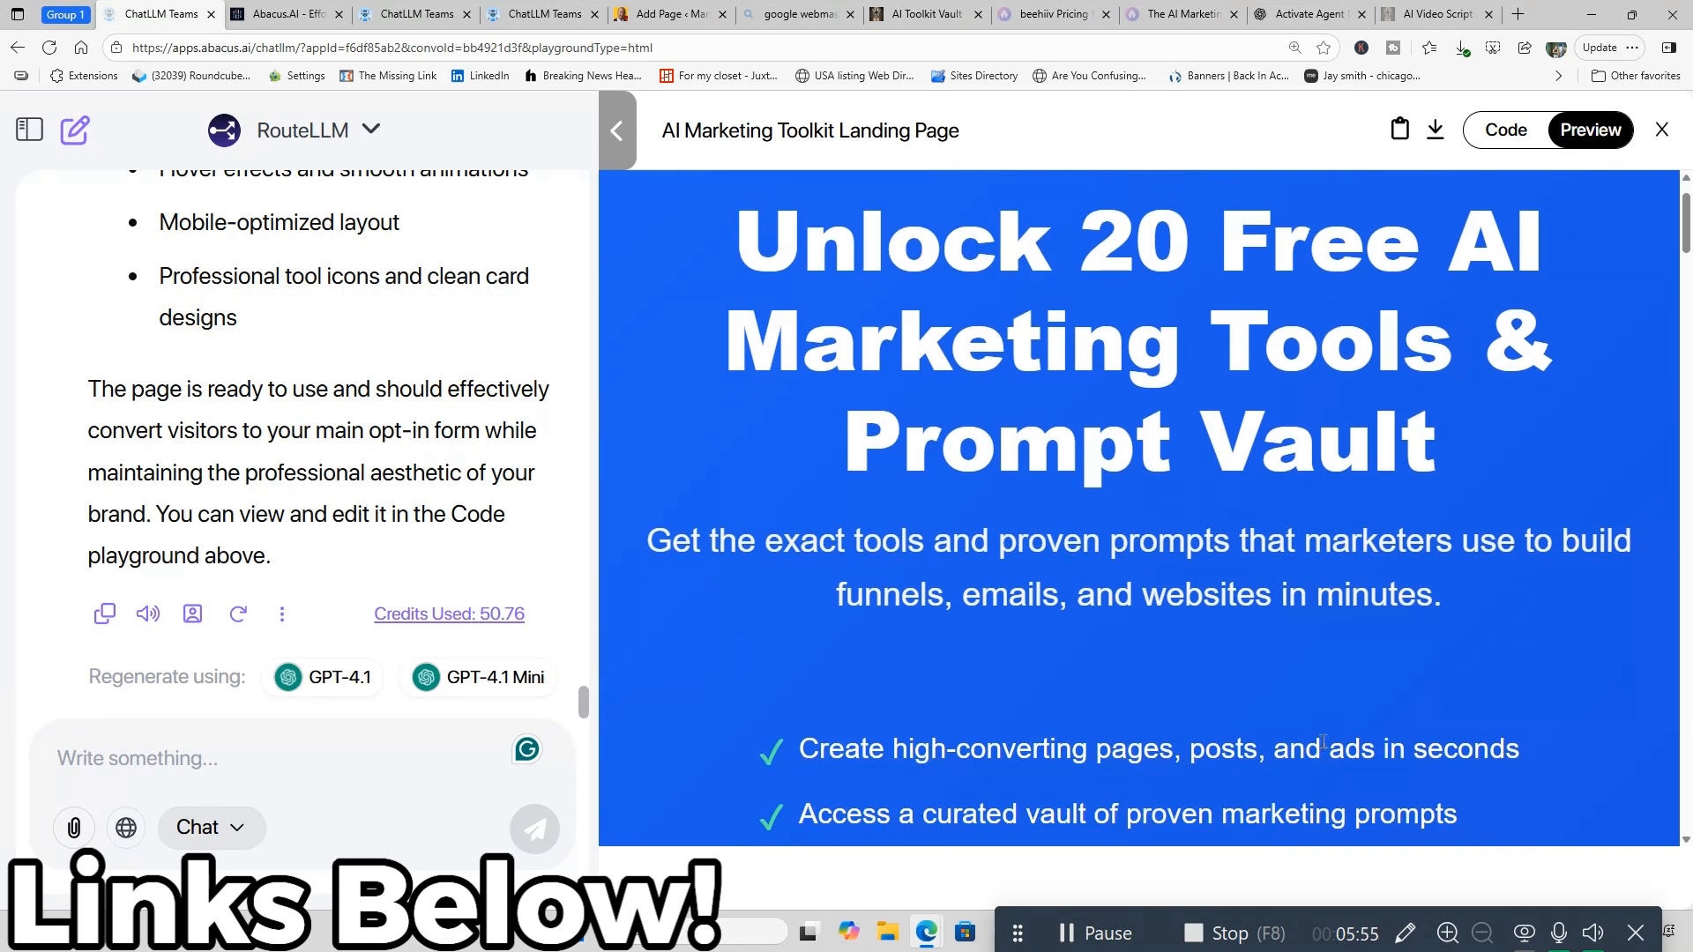
{"action": "scroll", "coordinate": [1323, 743], "scroll_direction": "up", "scroll_amount": 1}
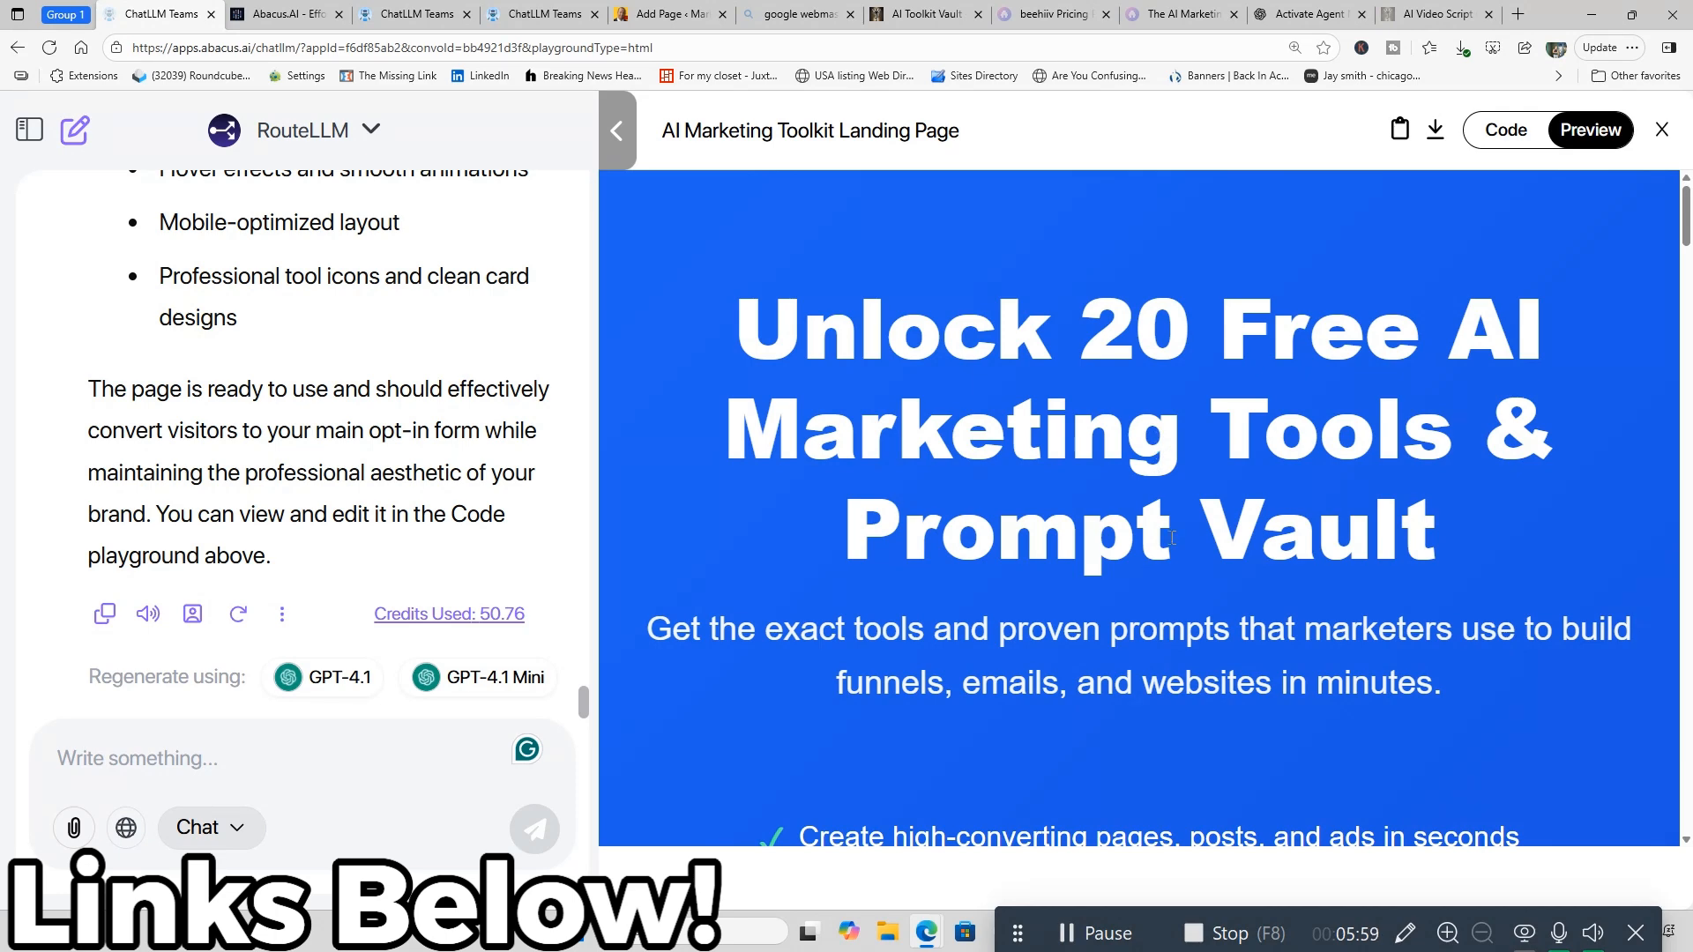
{"action": "scroll", "coordinate": [1301, 629], "scroll_direction": "down", "scroll_amount": 2}
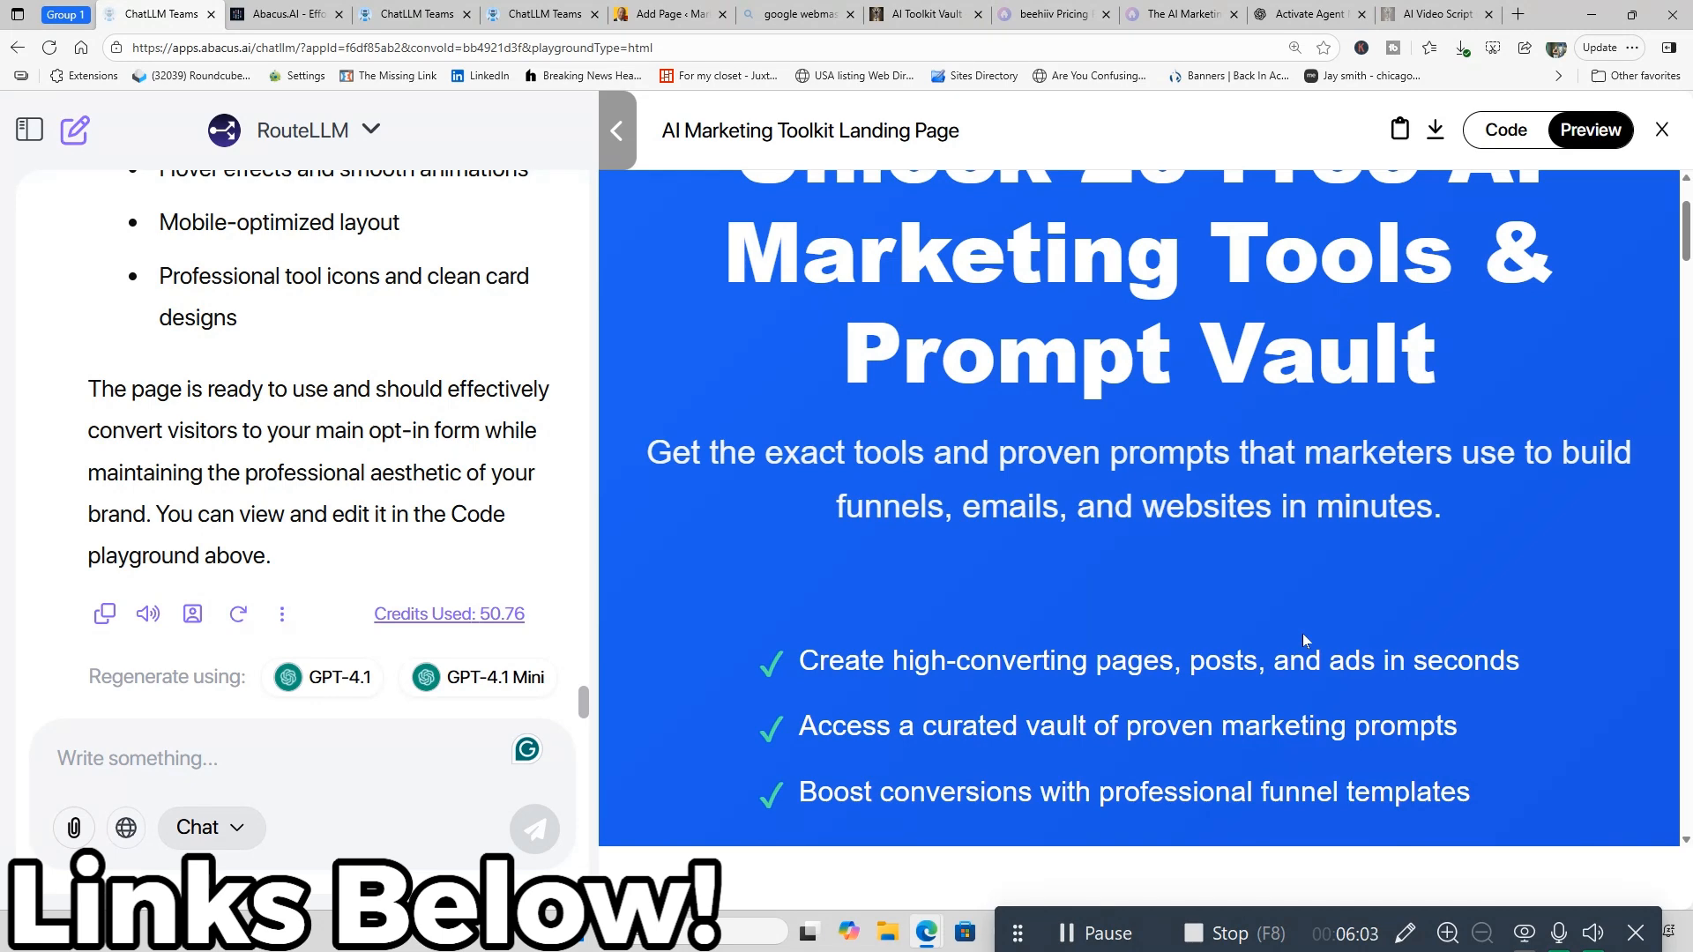
{"action": "scroll", "coordinate": [1303, 633], "scroll_direction": "down", "scroll_amount": 3}
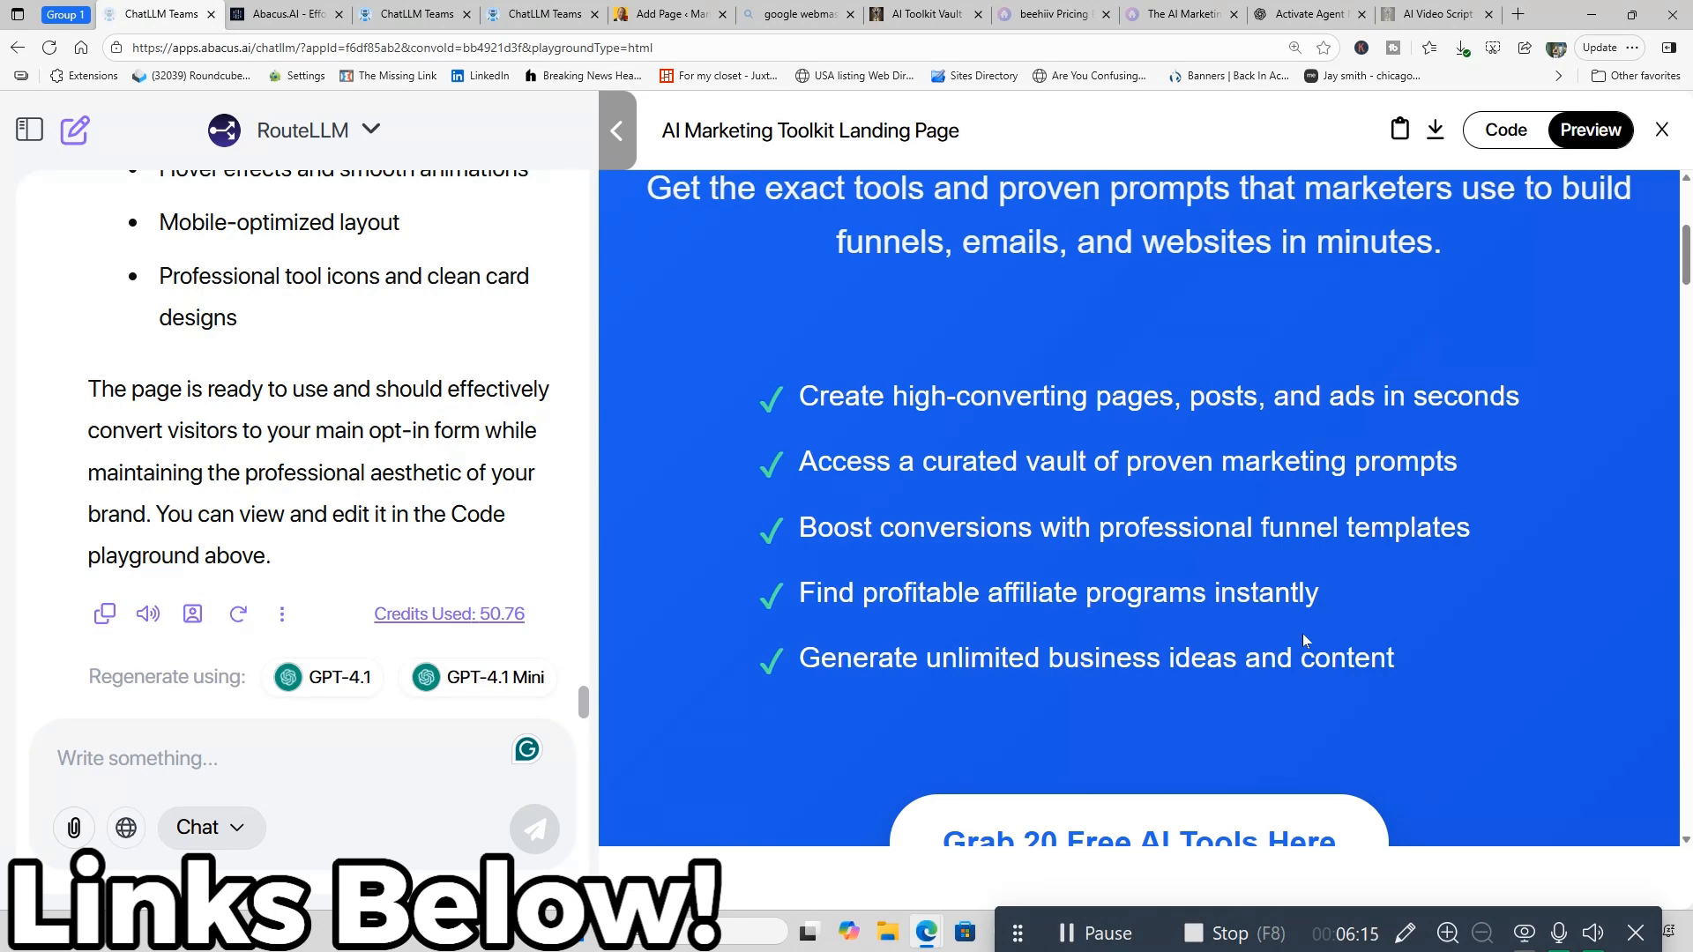
{"action": "scroll", "coordinate": [1304, 634], "scroll_direction": "down", "scroll_amount": 3}
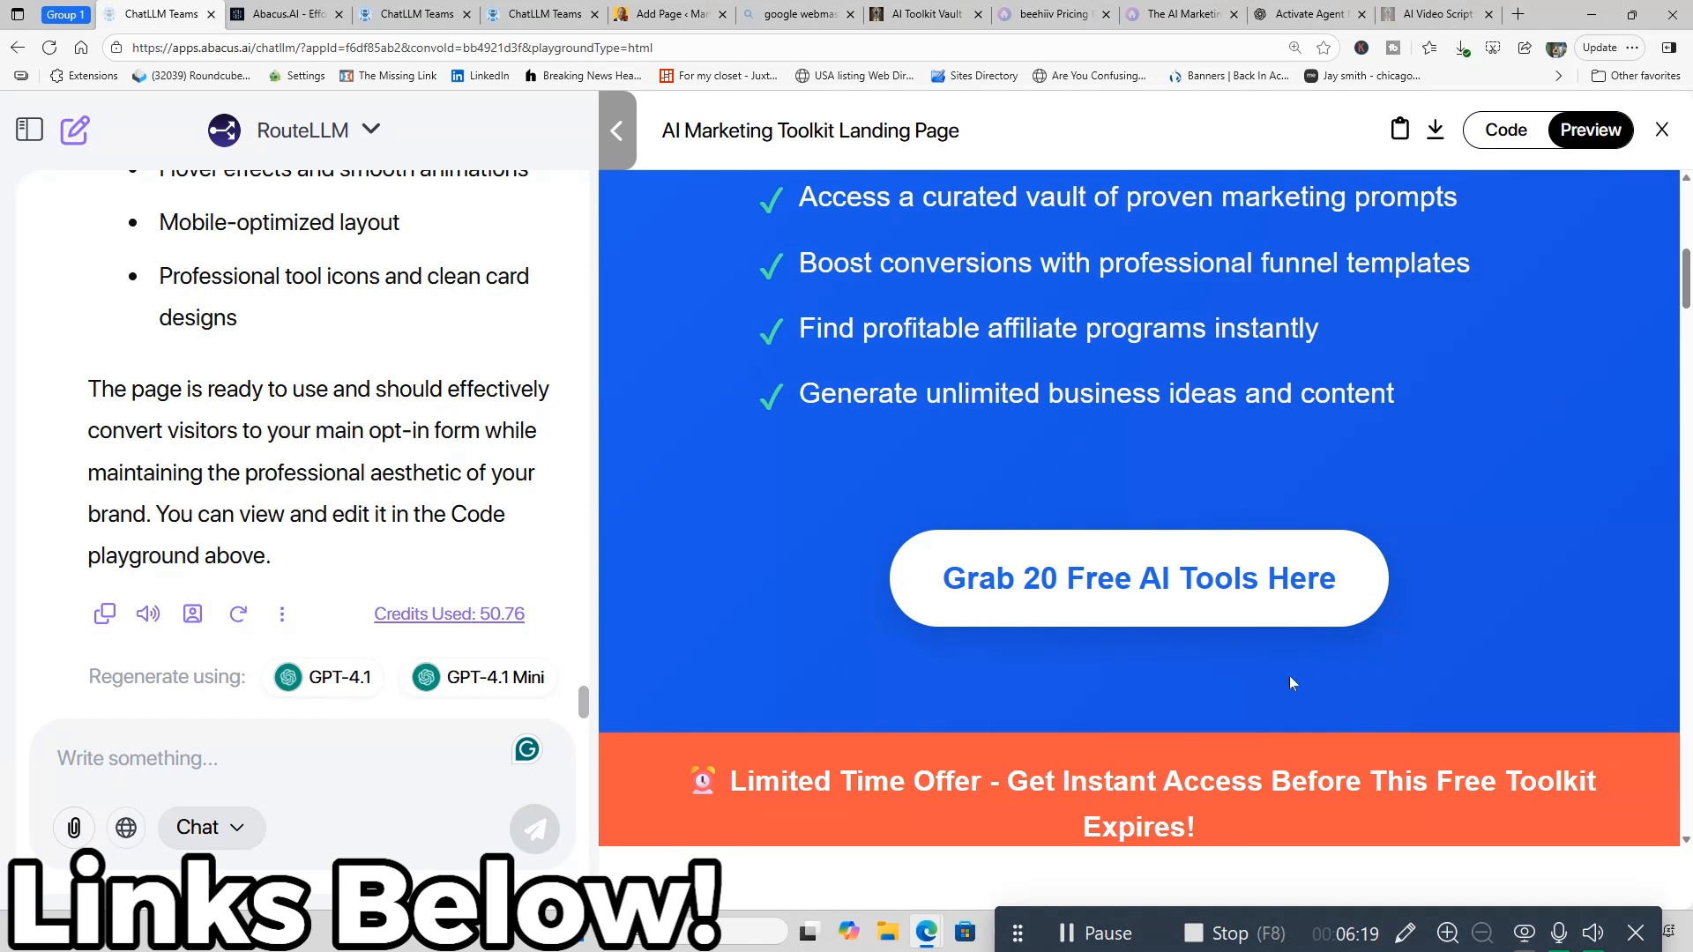
{"action": "left_click", "coordinate": [1159, 606]}
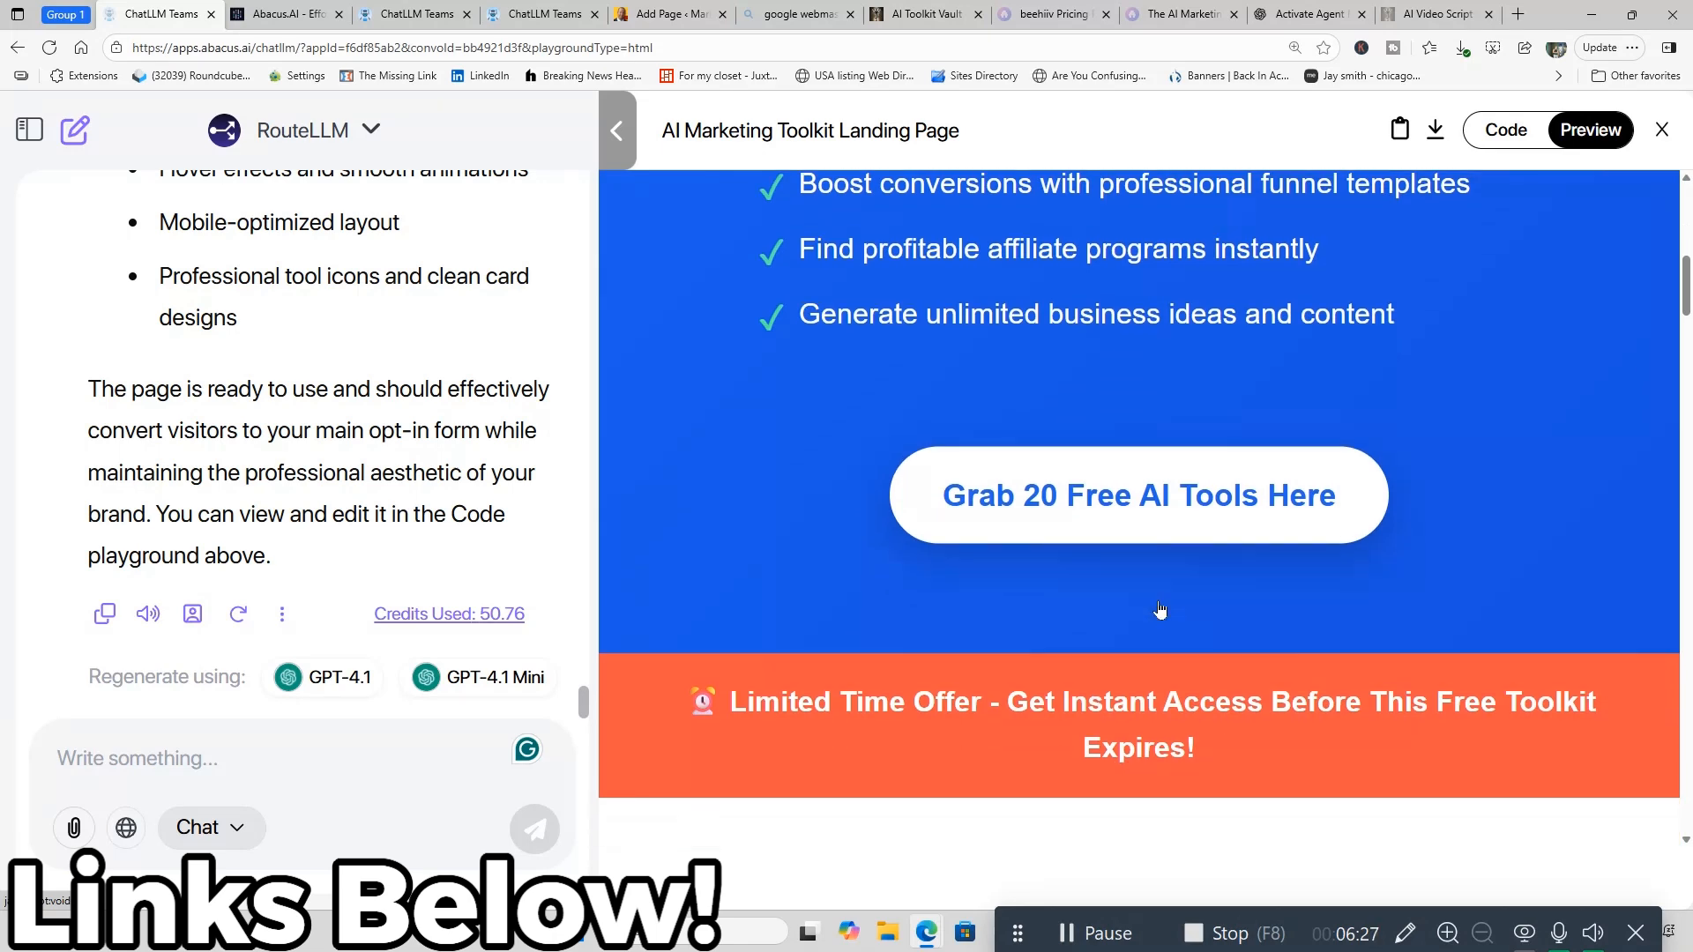
- Review the preview's tool cards, exclusive bonuses section and opt-in section down to the testimonial
{"action": "scroll", "coordinate": [1159, 606], "scroll_direction": "down", "scroll_amount": 10}
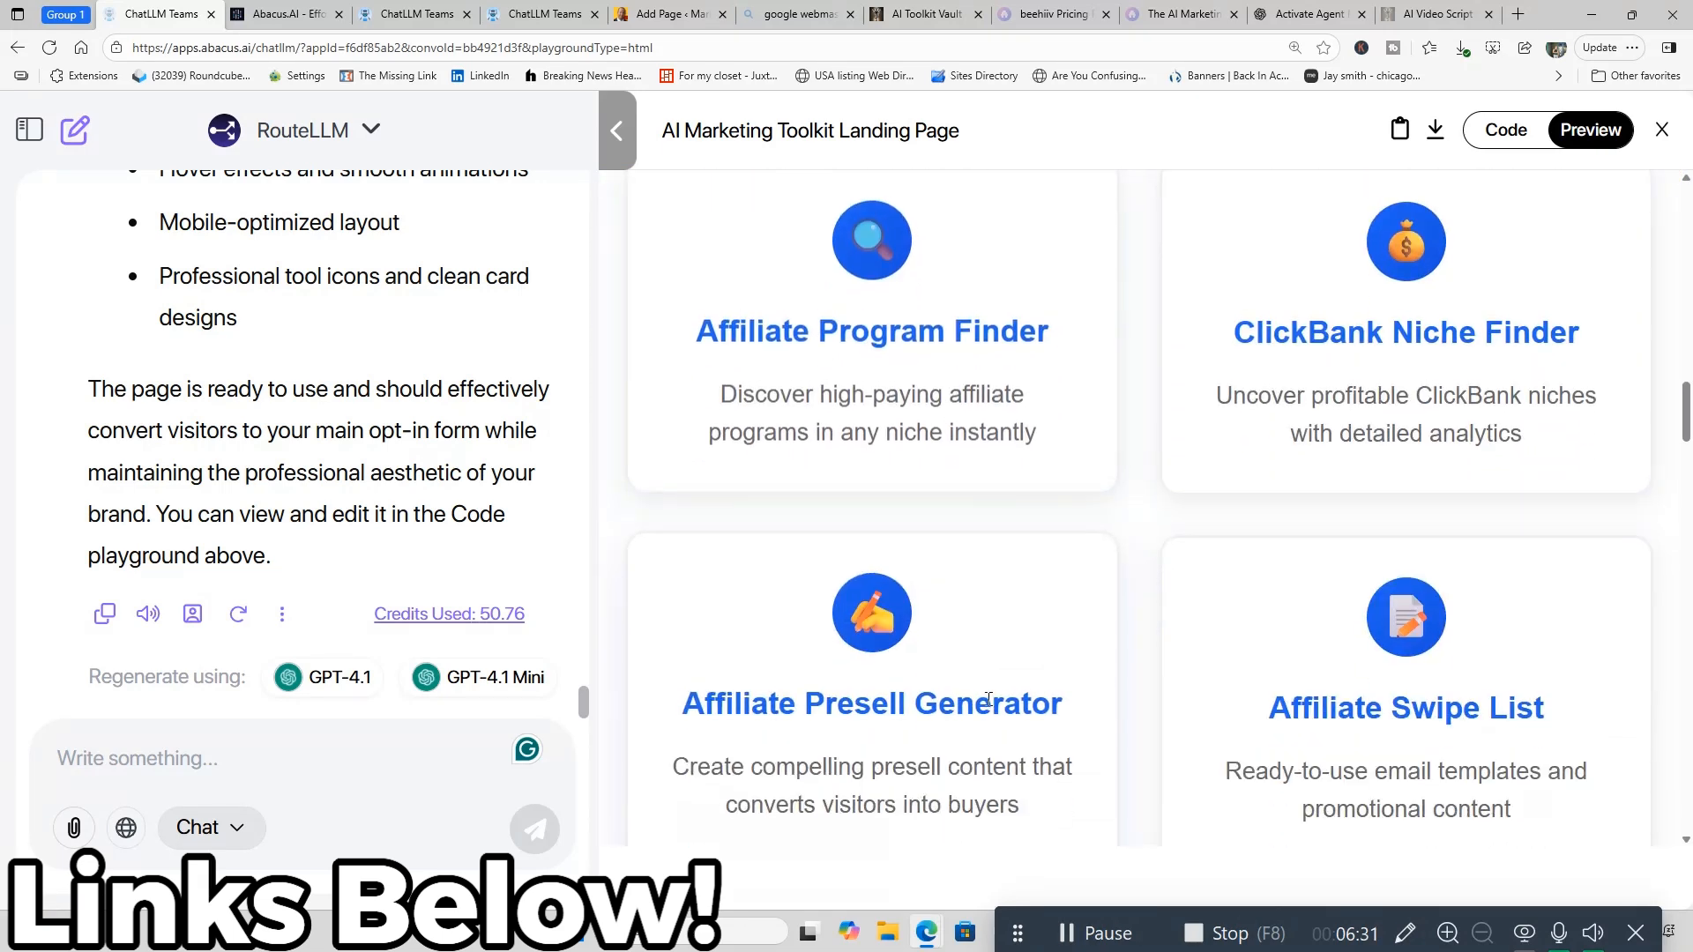
{"action": "scroll", "coordinate": [1278, 697], "scroll_direction": "down", "scroll_amount": 3}
{"action": "scroll", "coordinate": [1278, 698], "scroll_direction": "down", "scroll_amount": 6}
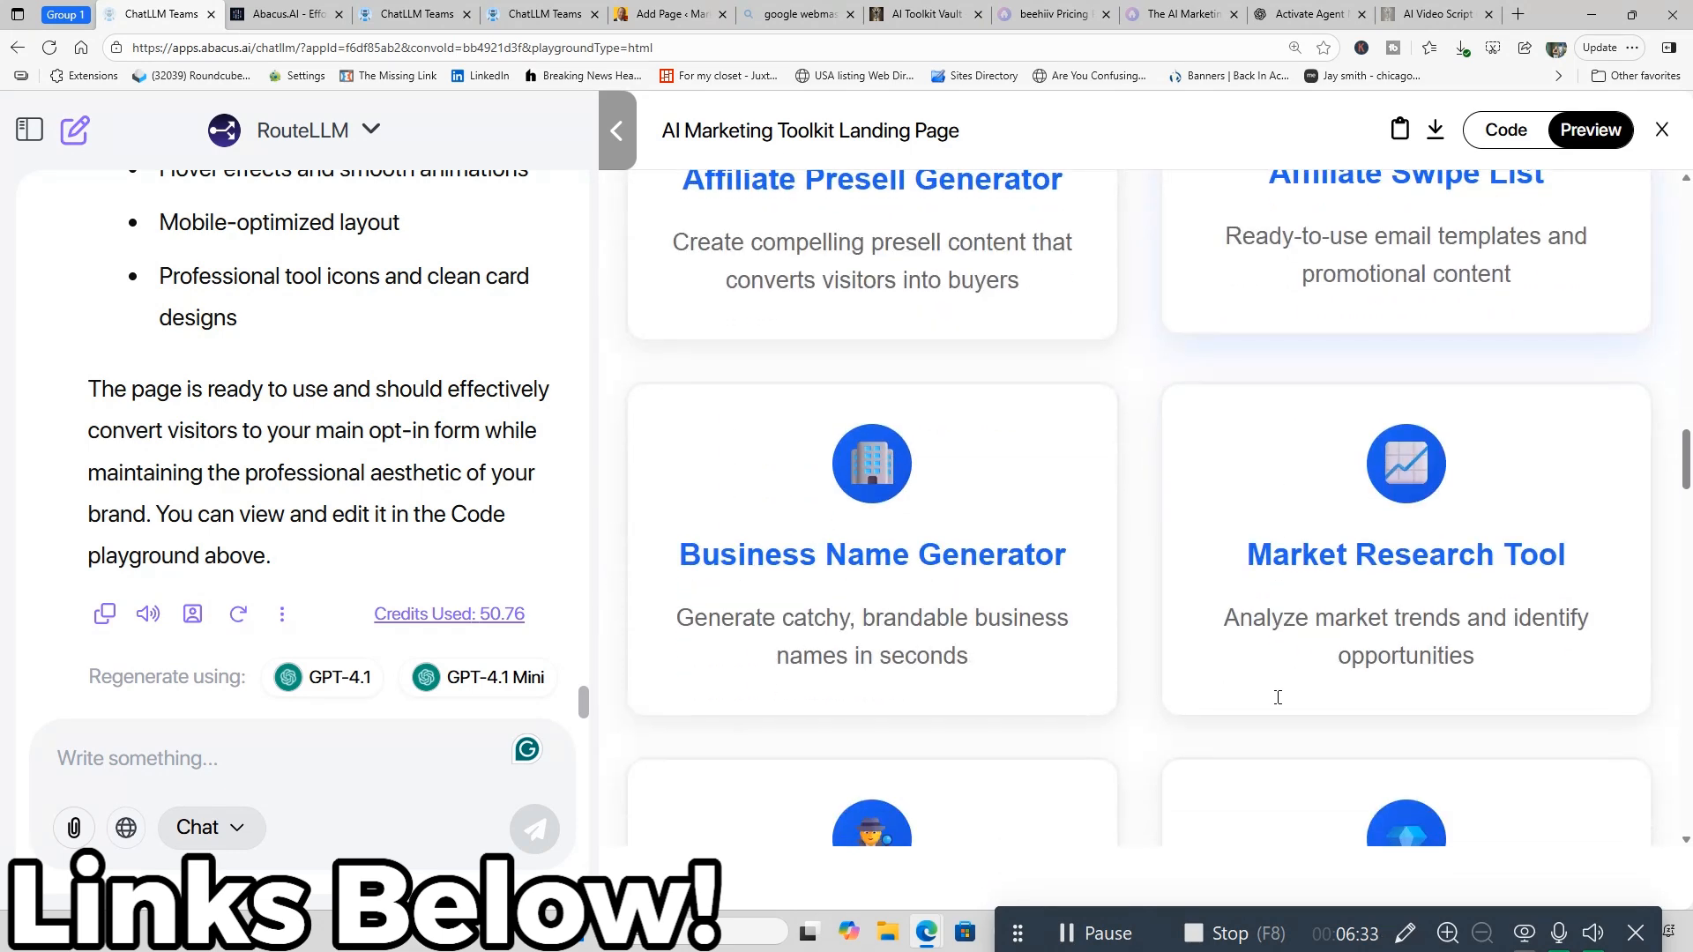
{"action": "scroll", "coordinate": [1278, 703], "scroll_direction": "down", "scroll_amount": 4}
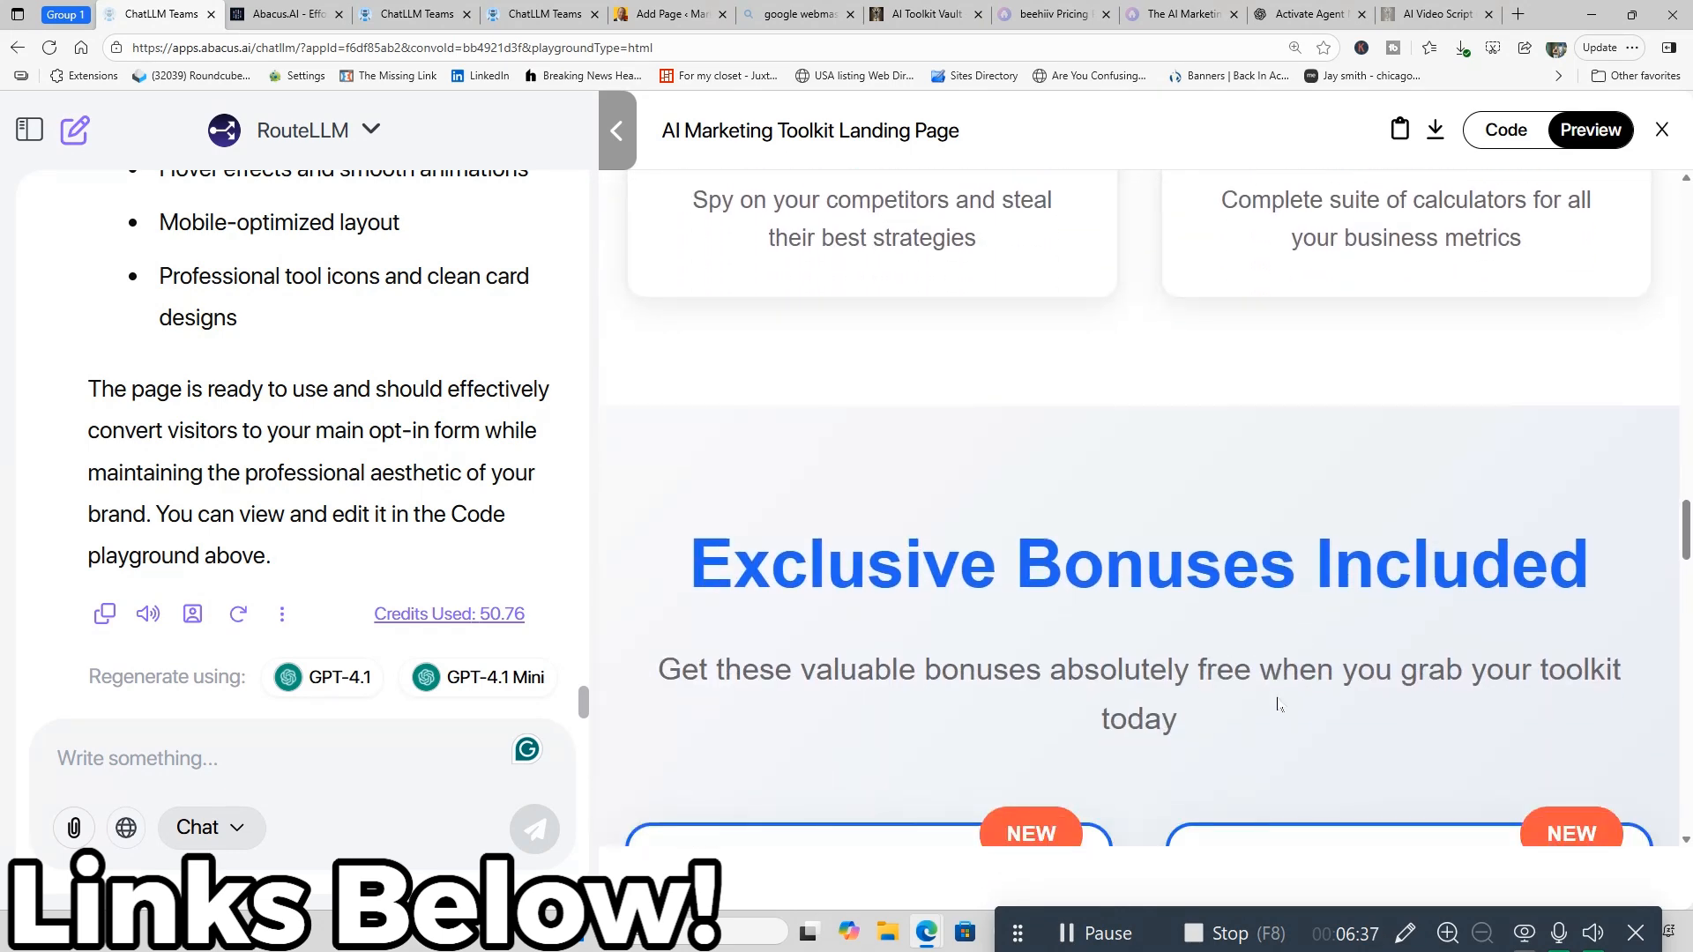
{"action": "scroll", "coordinate": [1278, 702], "scroll_direction": "down", "scroll_amount": 6}
{"action": "scroll", "coordinate": [1277, 697], "scroll_direction": "down", "scroll_amount": 5}
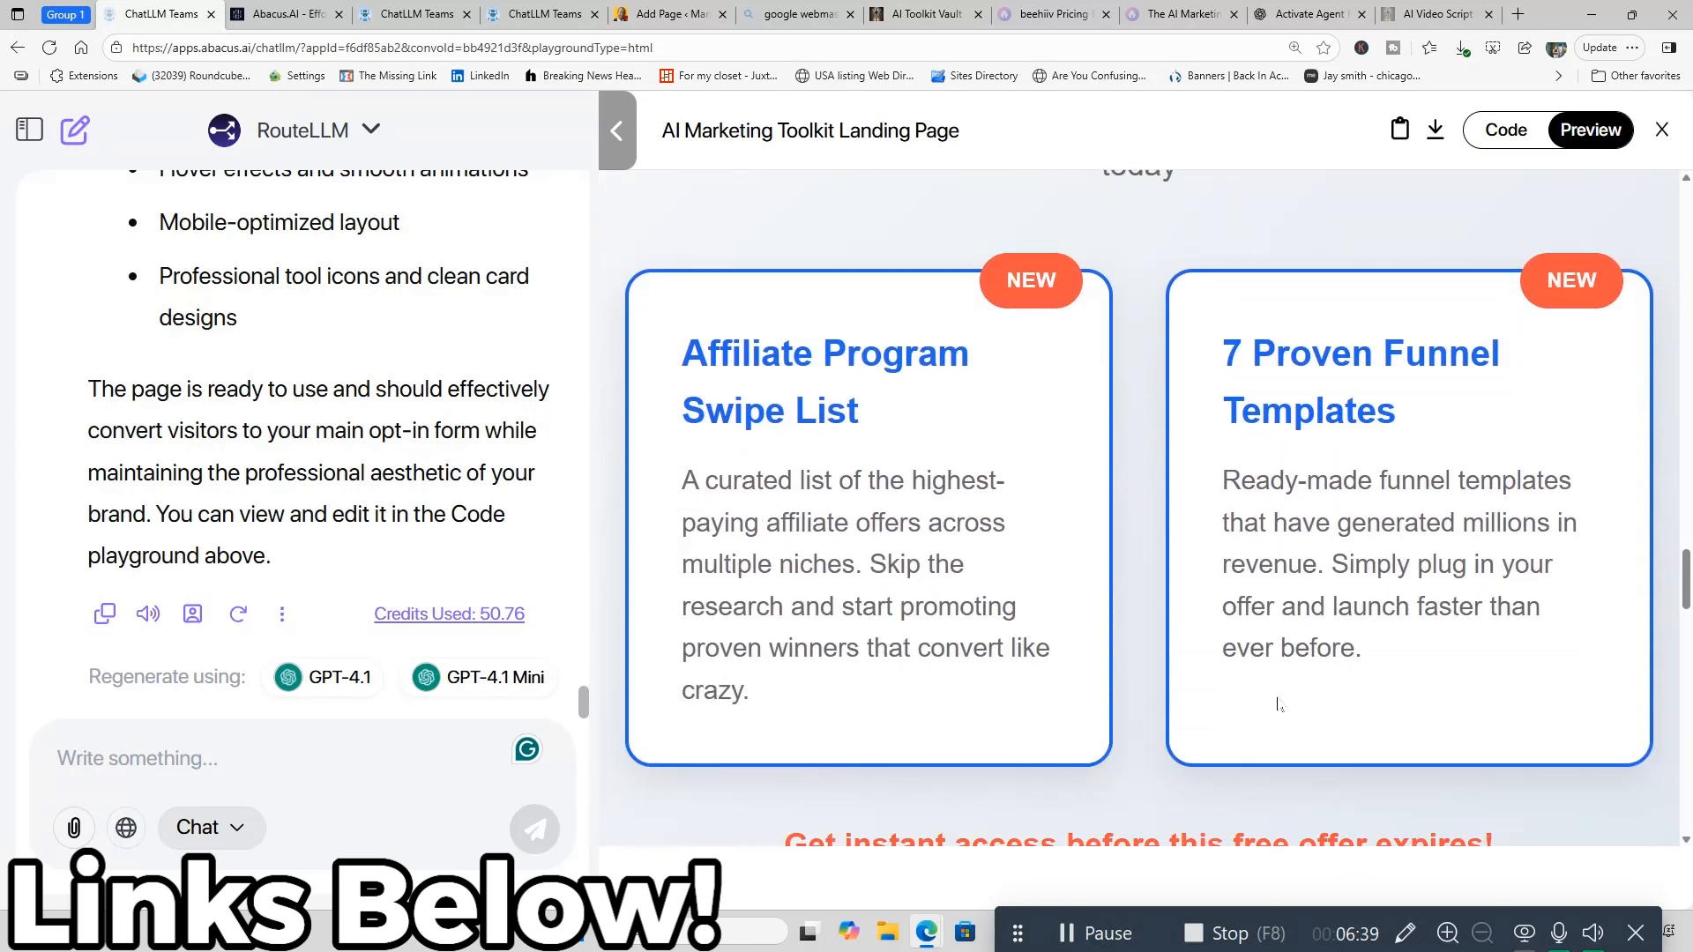
{"action": "scroll", "coordinate": [1278, 698], "scroll_direction": "down", "scroll_amount": 7}
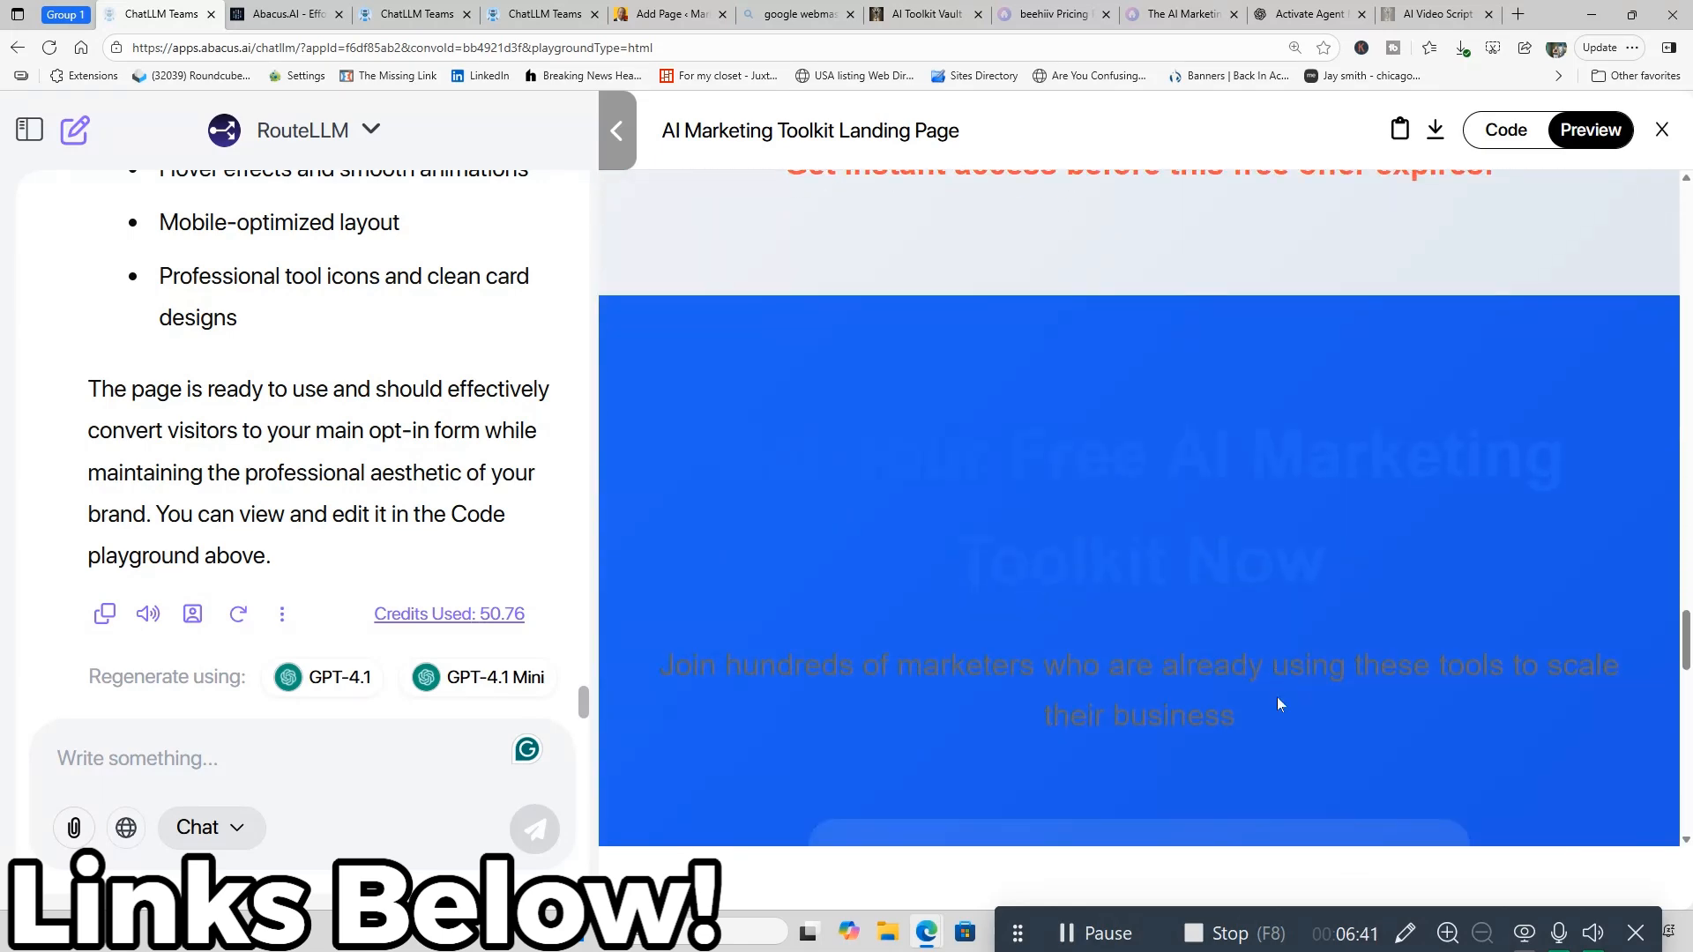
{"action": "scroll", "coordinate": [1277, 697], "scroll_direction": "down", "scroll_amount": 4}
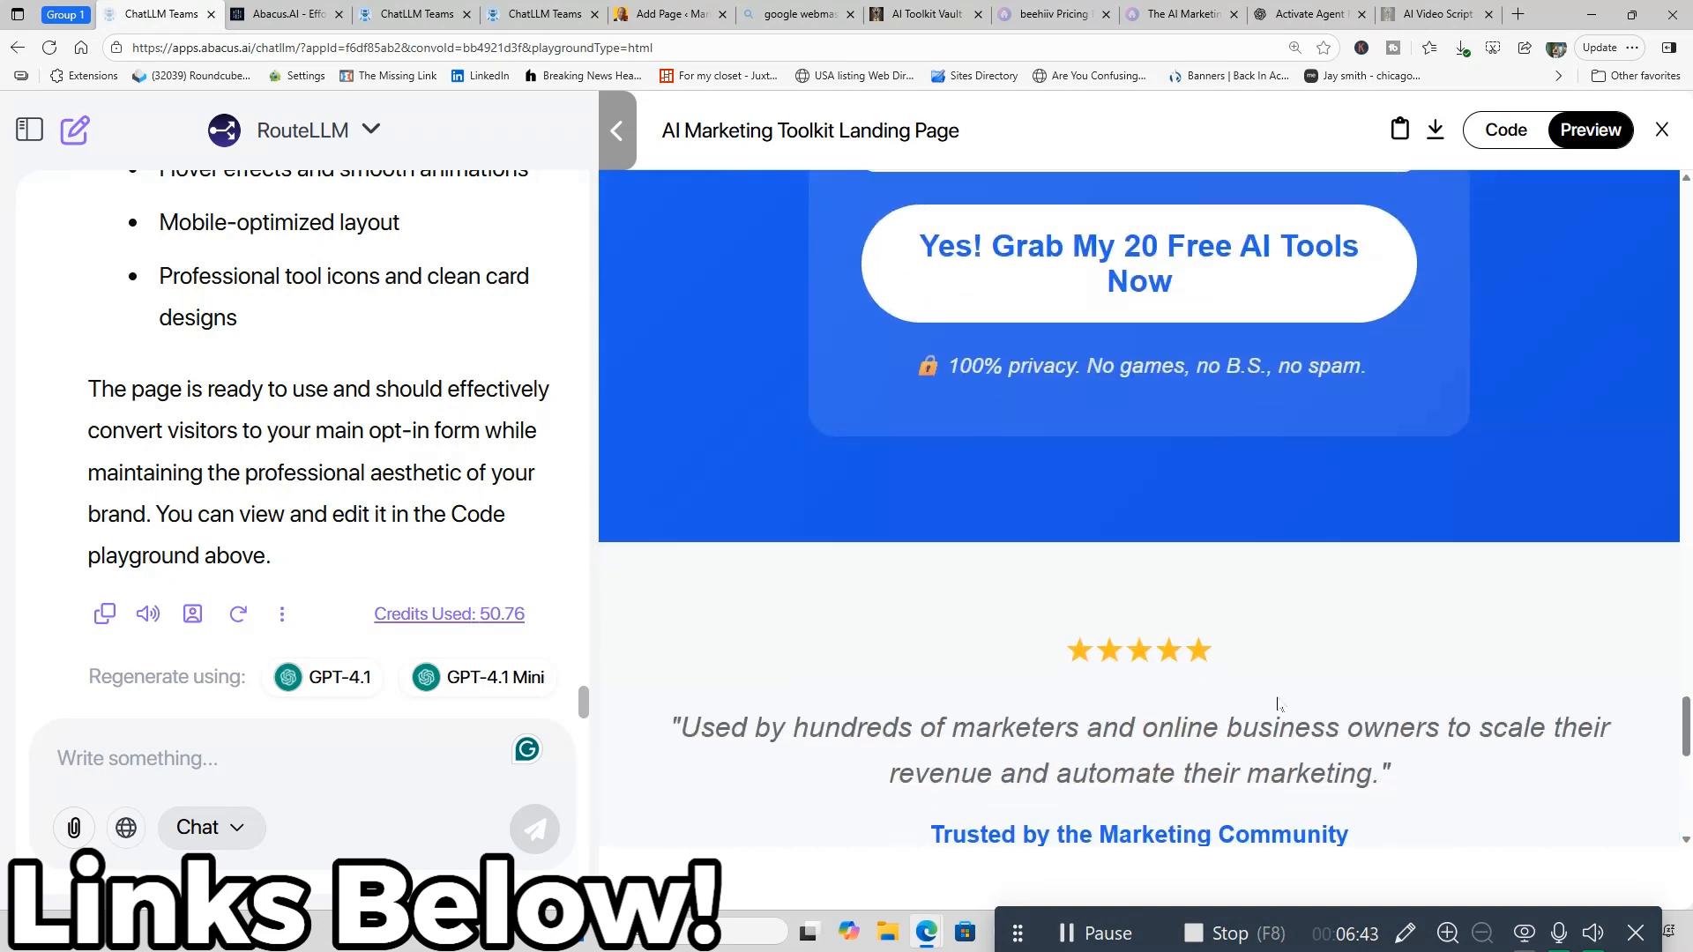
- Check the opt-in form's First Name and Email Address fields, the testimonial and the closing call to action in the preview
{"action": "scroll", "coordinate": [1252, 663], "scroll_direction": "up", "scroll_amount": 5}
{"action": "left_click", "coordinate": [1055, 434]}
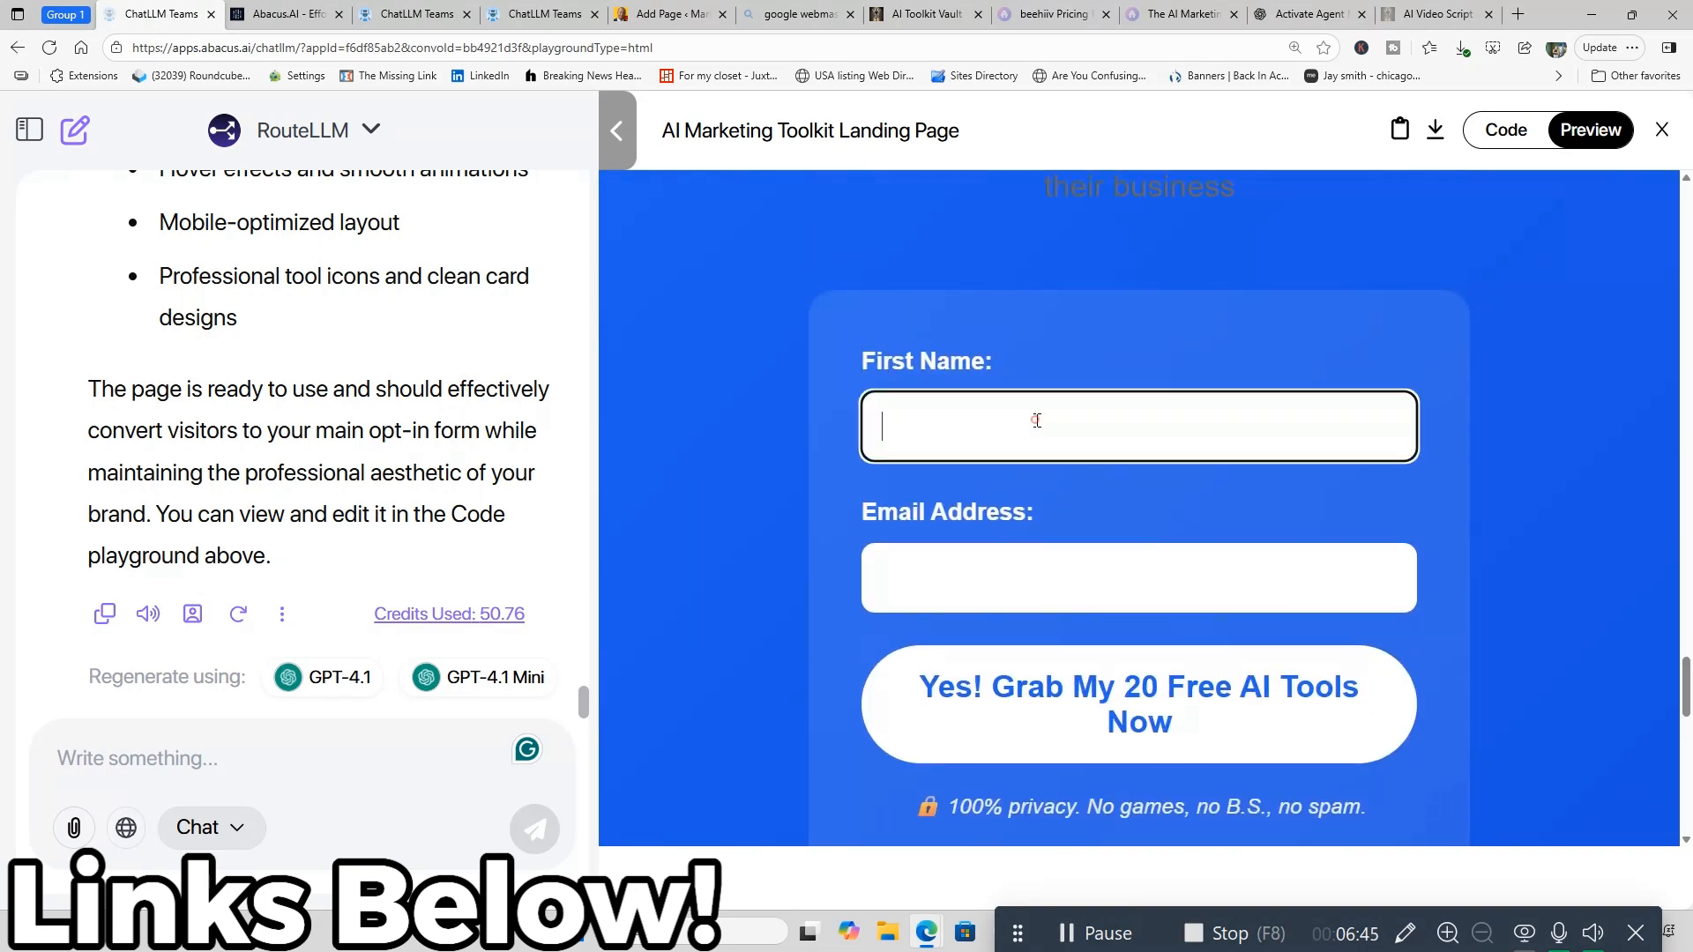
{"action": "left_click", "coordinate": [1603, 584]}
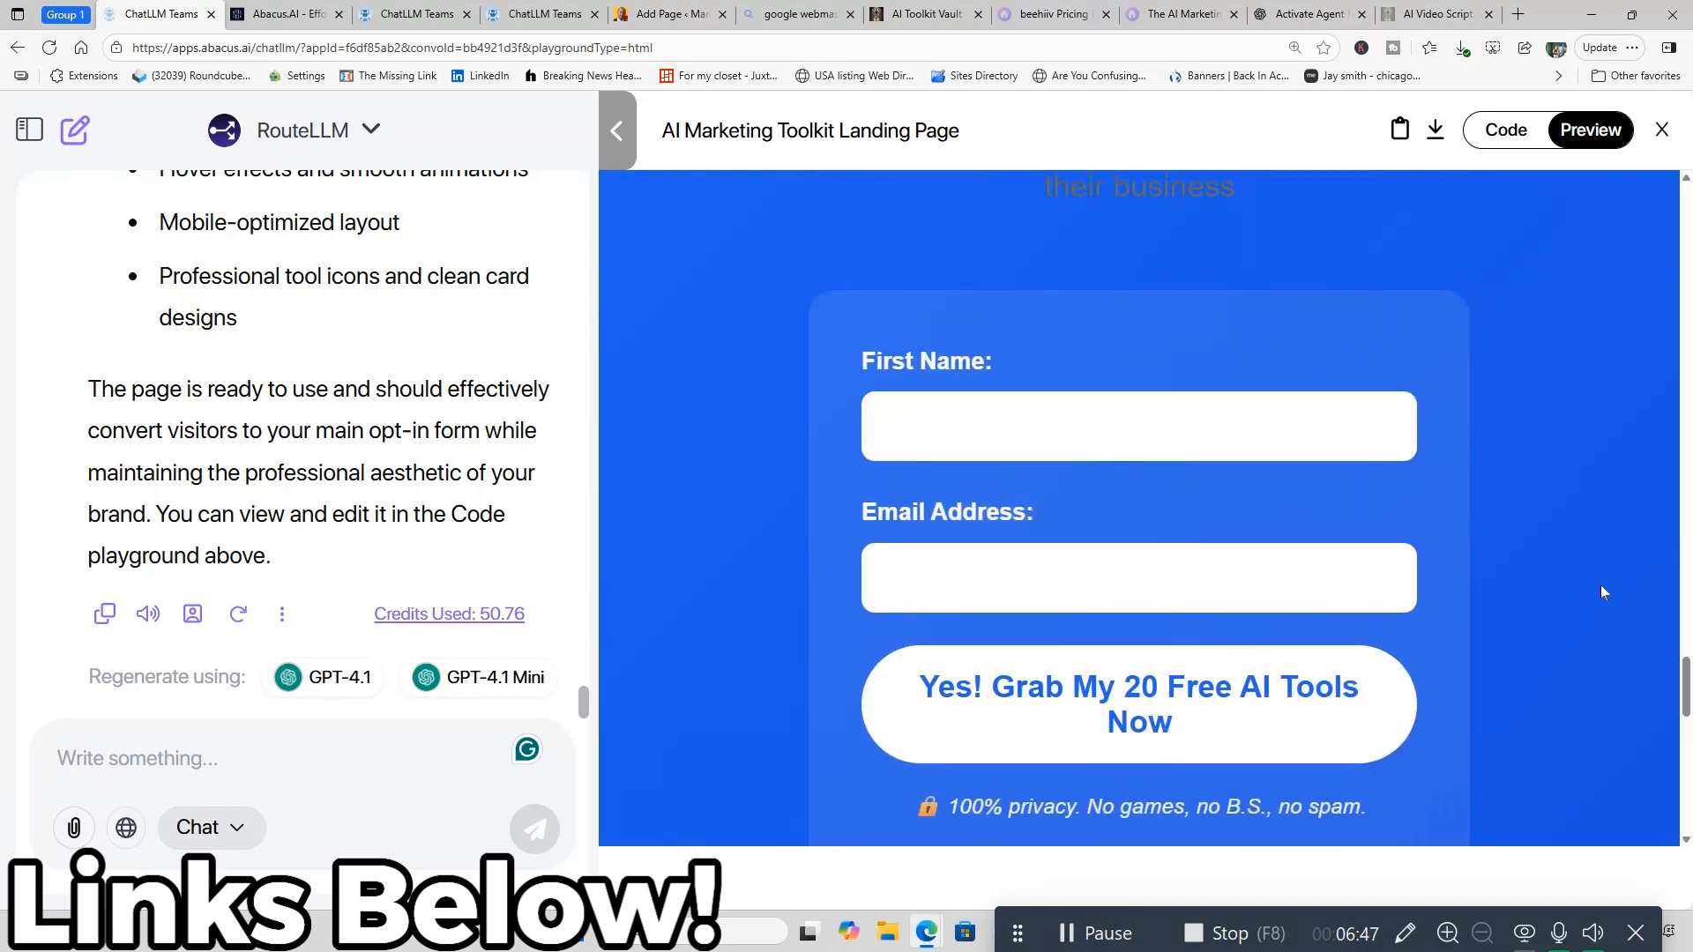
{"action": "scroll", "coordinate": [1601, 587], "scroll_direction": "down", "scroll_amount": 6}
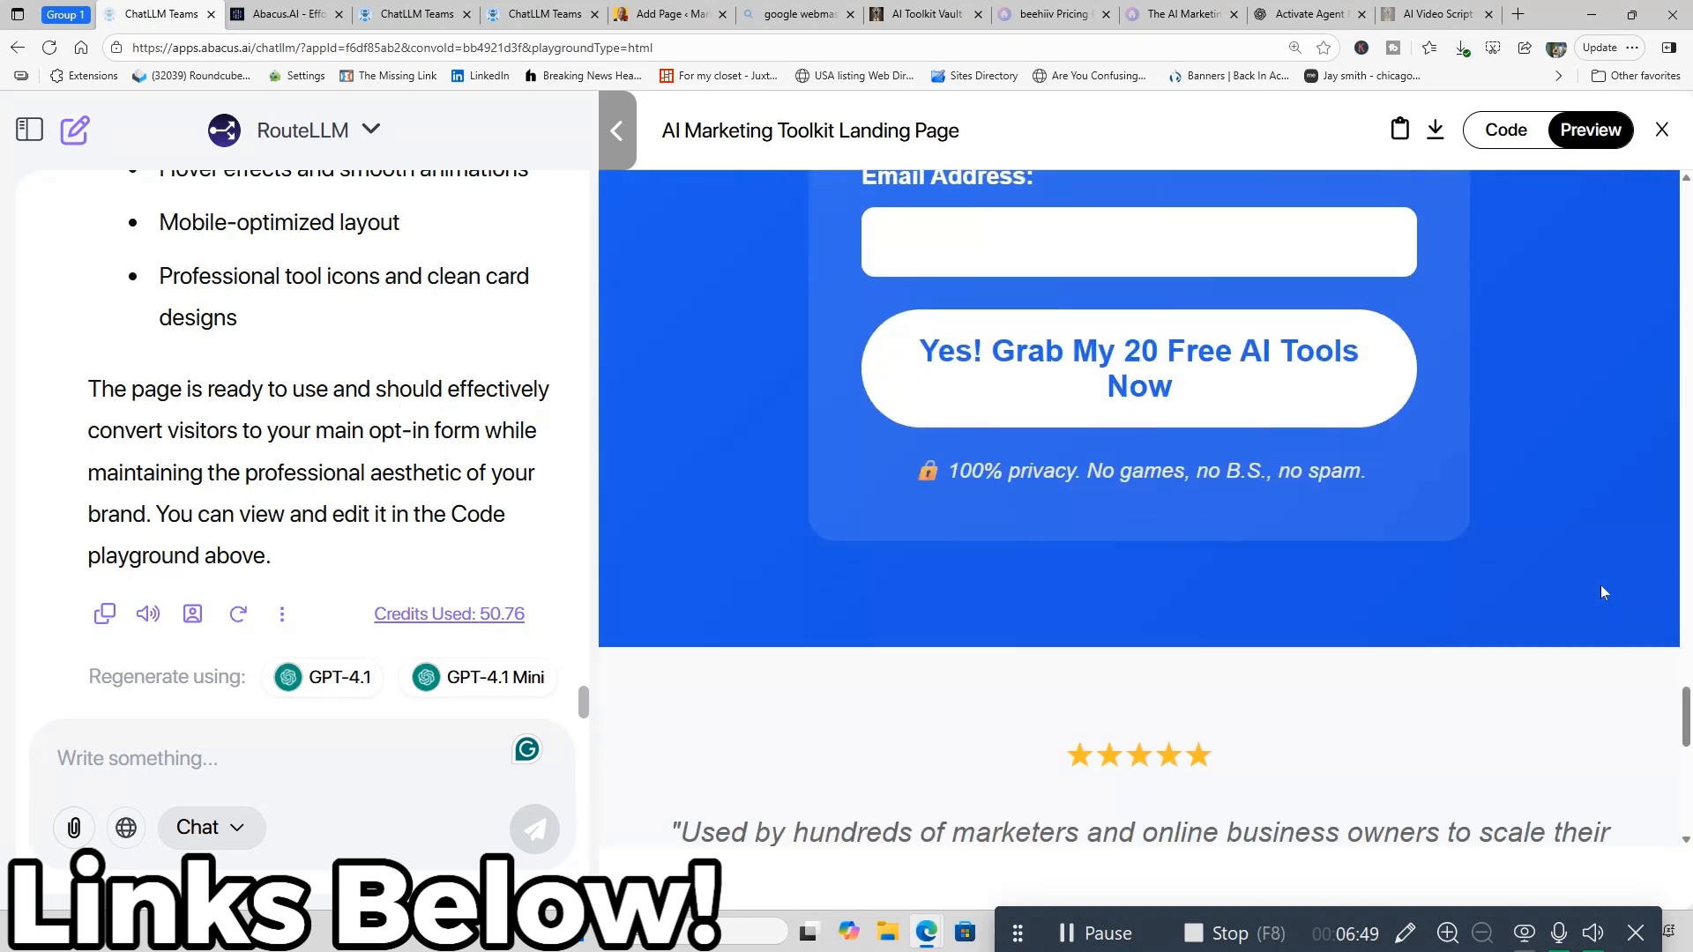
{"action": "scroll", "coordinate": [953, 336], "scroll_direction": "up", "scroll_amount": 3}
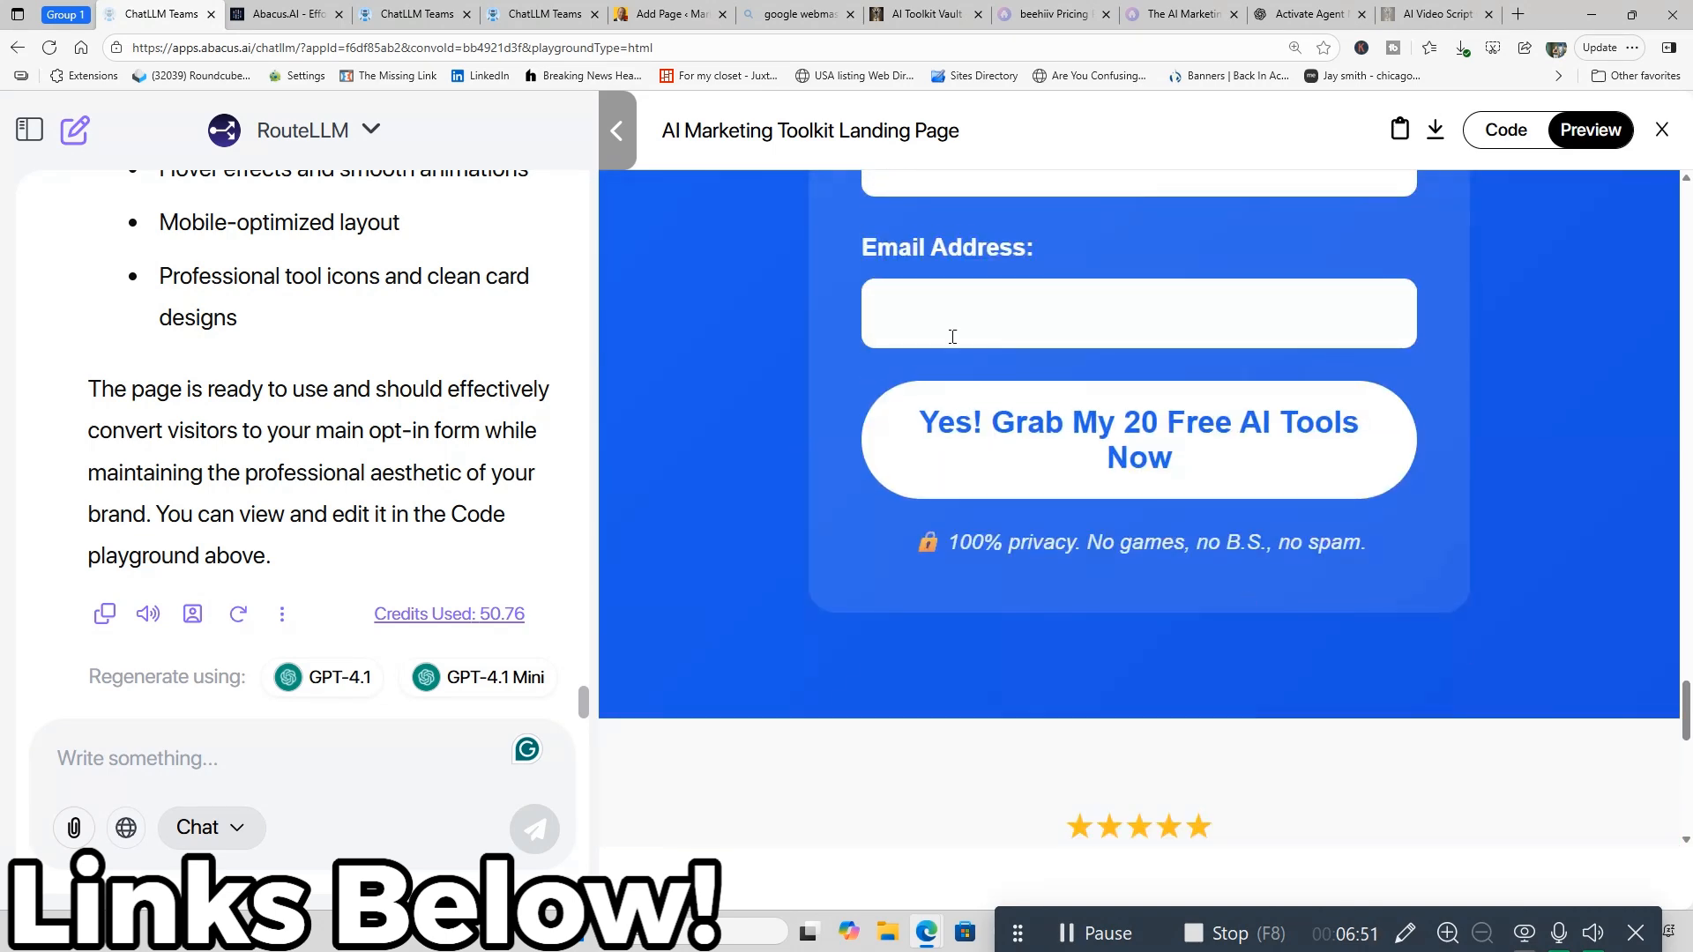
{"action": "scroll", "coordinate": [1512, 712], "scroll_direction": "down", "scroll_amount": 5}
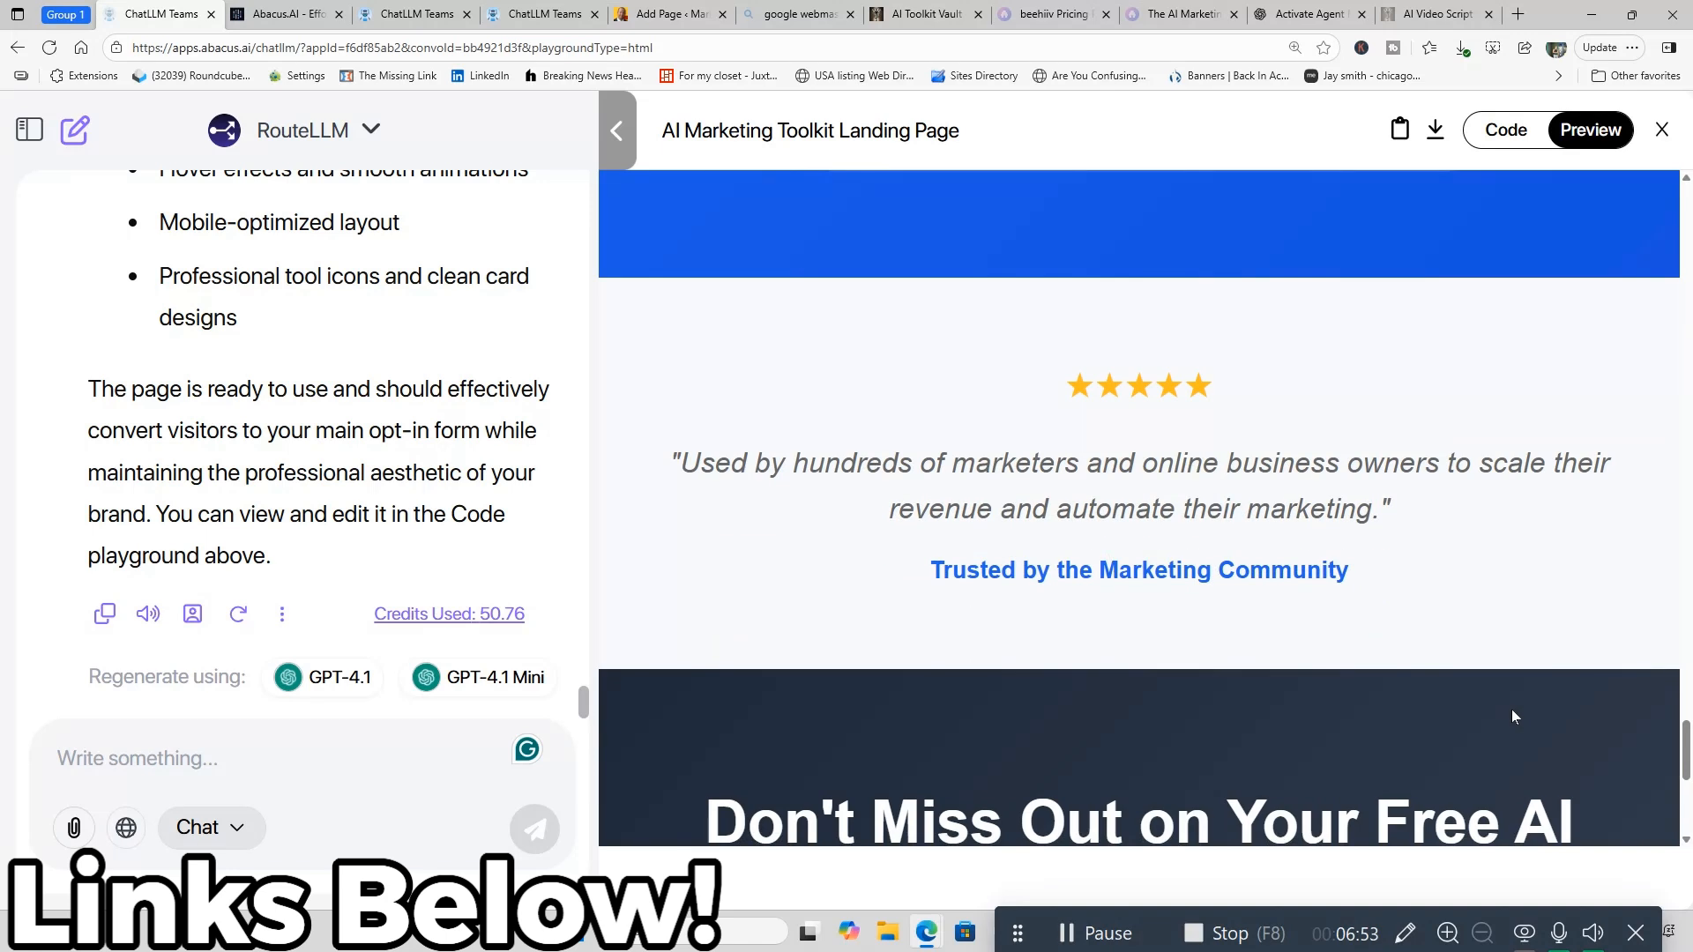
{"action": "scroll", "coordinate": [1512, 710], "scroll_direction": "down", "scroll_amount": 6}
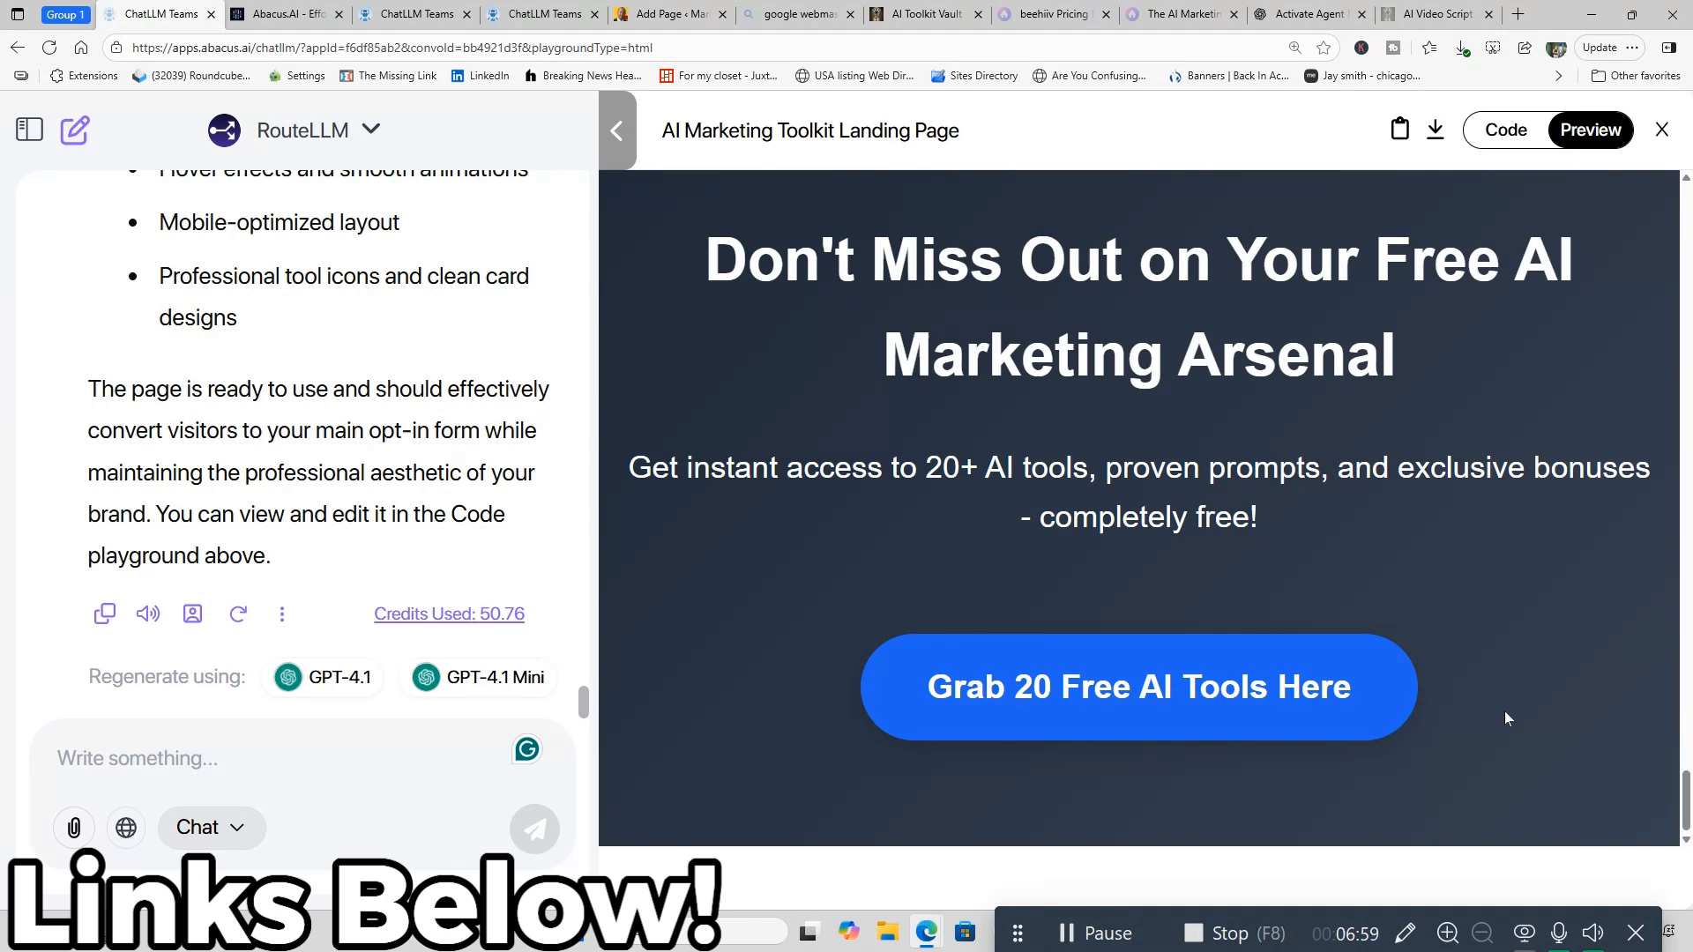
- Show the AI Marketing Toolkit Landing Page's source code and copy the complete HTML from the doctype to the closing tag
{"action": "left_click", "coordinate": [1507, 131]}
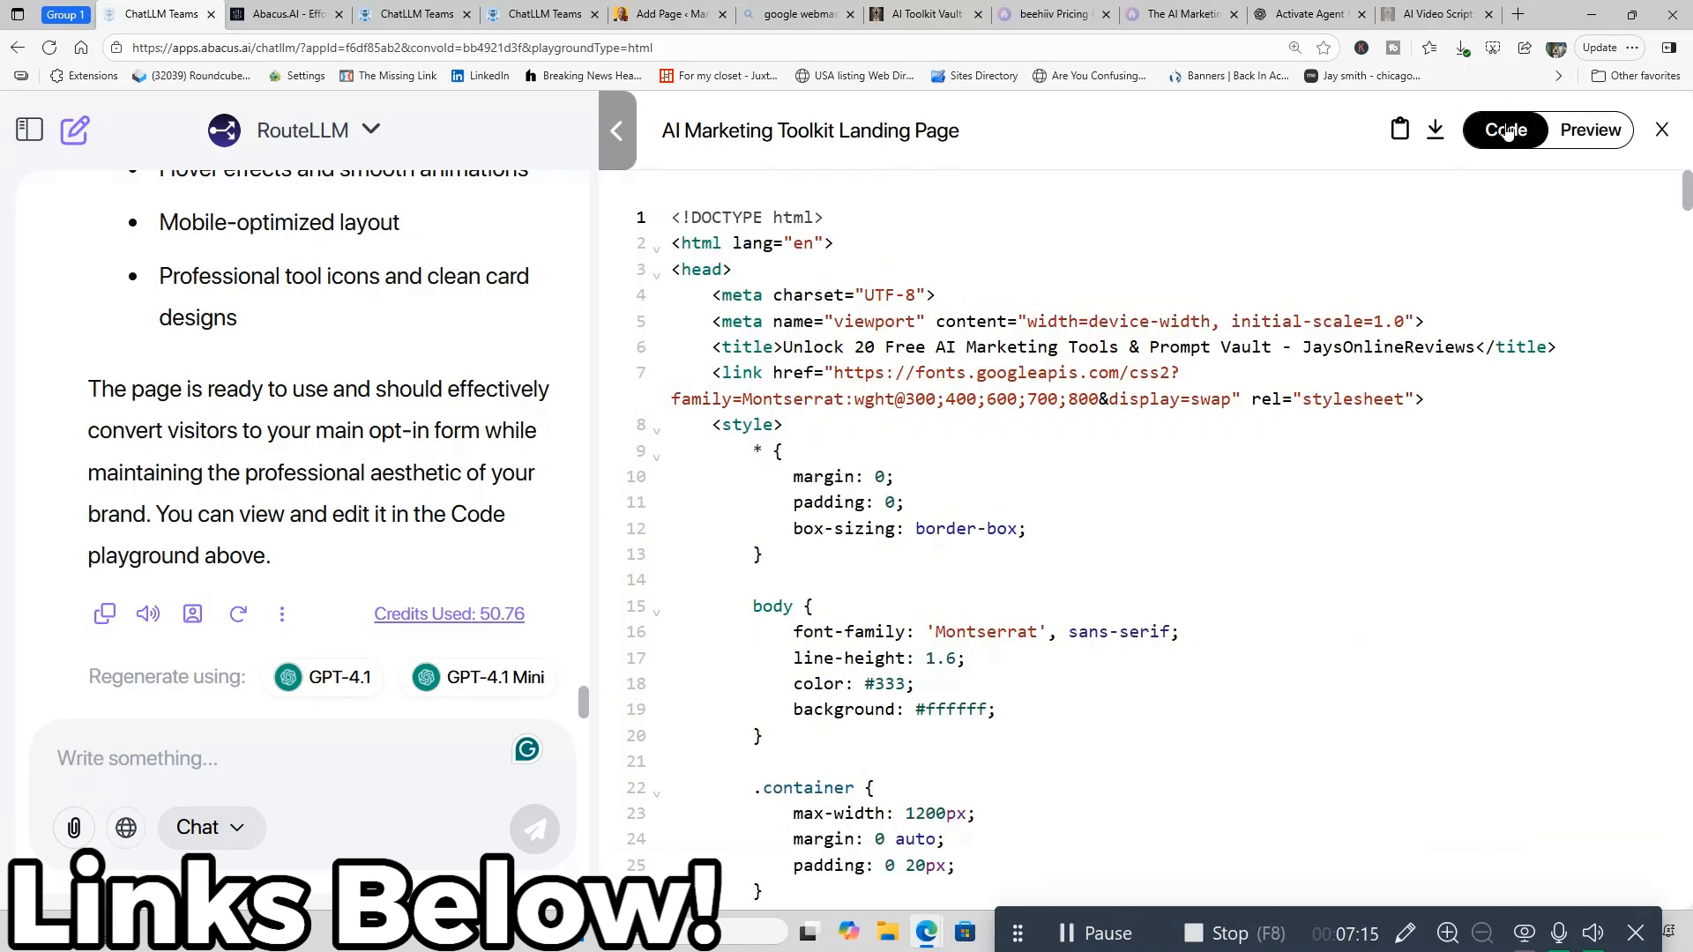
{"action": "left_click_drag", "start_coordinate": [668, 217], "coordinate": [814, 605]}
{"action": "scroll", "coordinate": [1006, 597], "scroll_direction": "down", "scroll_amount": 2}
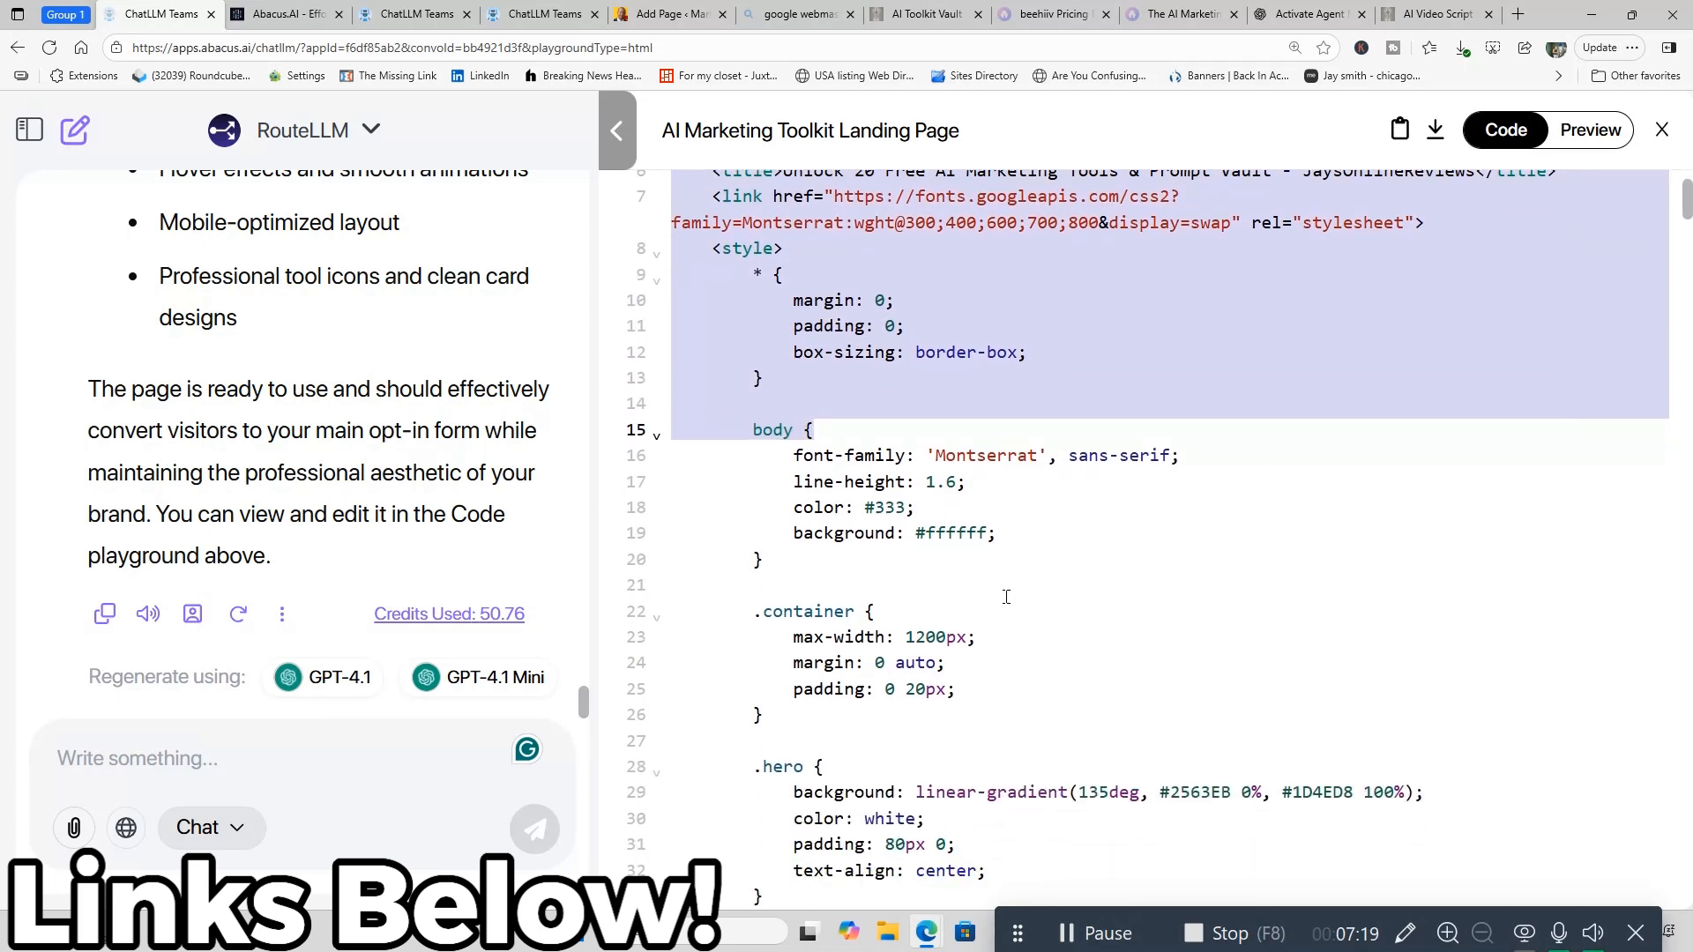
{"action": "scroll", "coordinate": [1006, 597], "scroll_direction": "up", "scroll_amount": 2}
{"action": "scroll", "coordinate": [1007, 597], "scroll_direction": "down", "scroll_amount": 20}
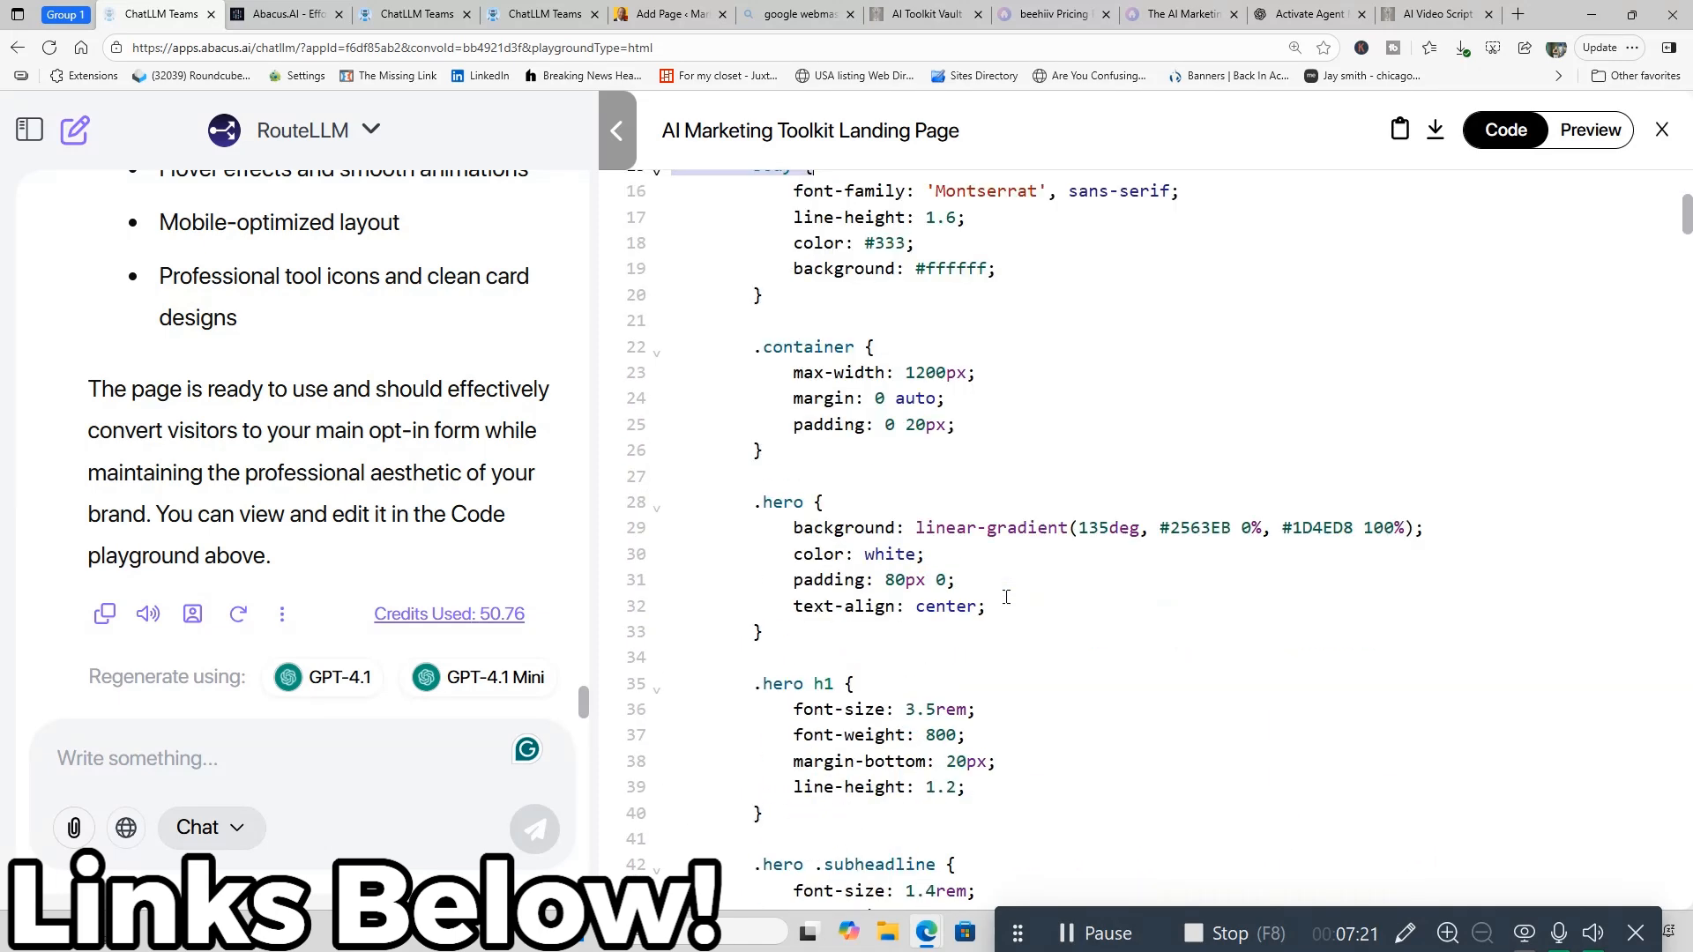
{"action": "scroll", "coordinate": [1006, 597], "scroll_direction": "down", "scroll_amount": 20}
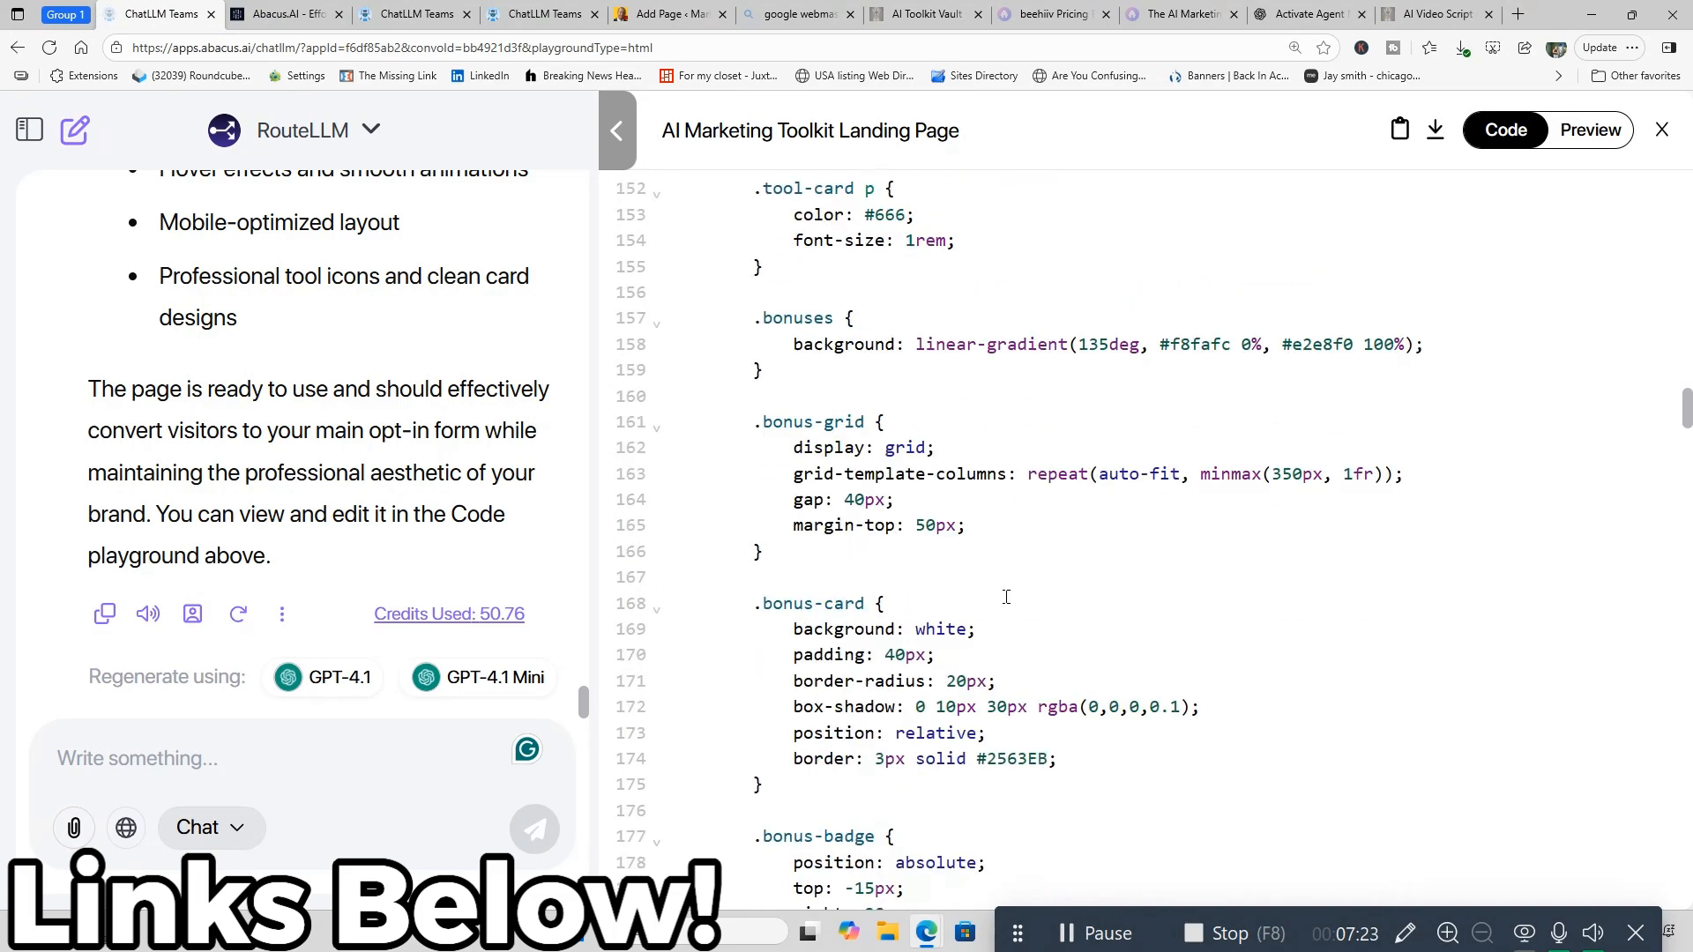
{"action": "scroll", "coordinate": [1007, 597], "scroll_direction": "down", "scroll_amount": 20}
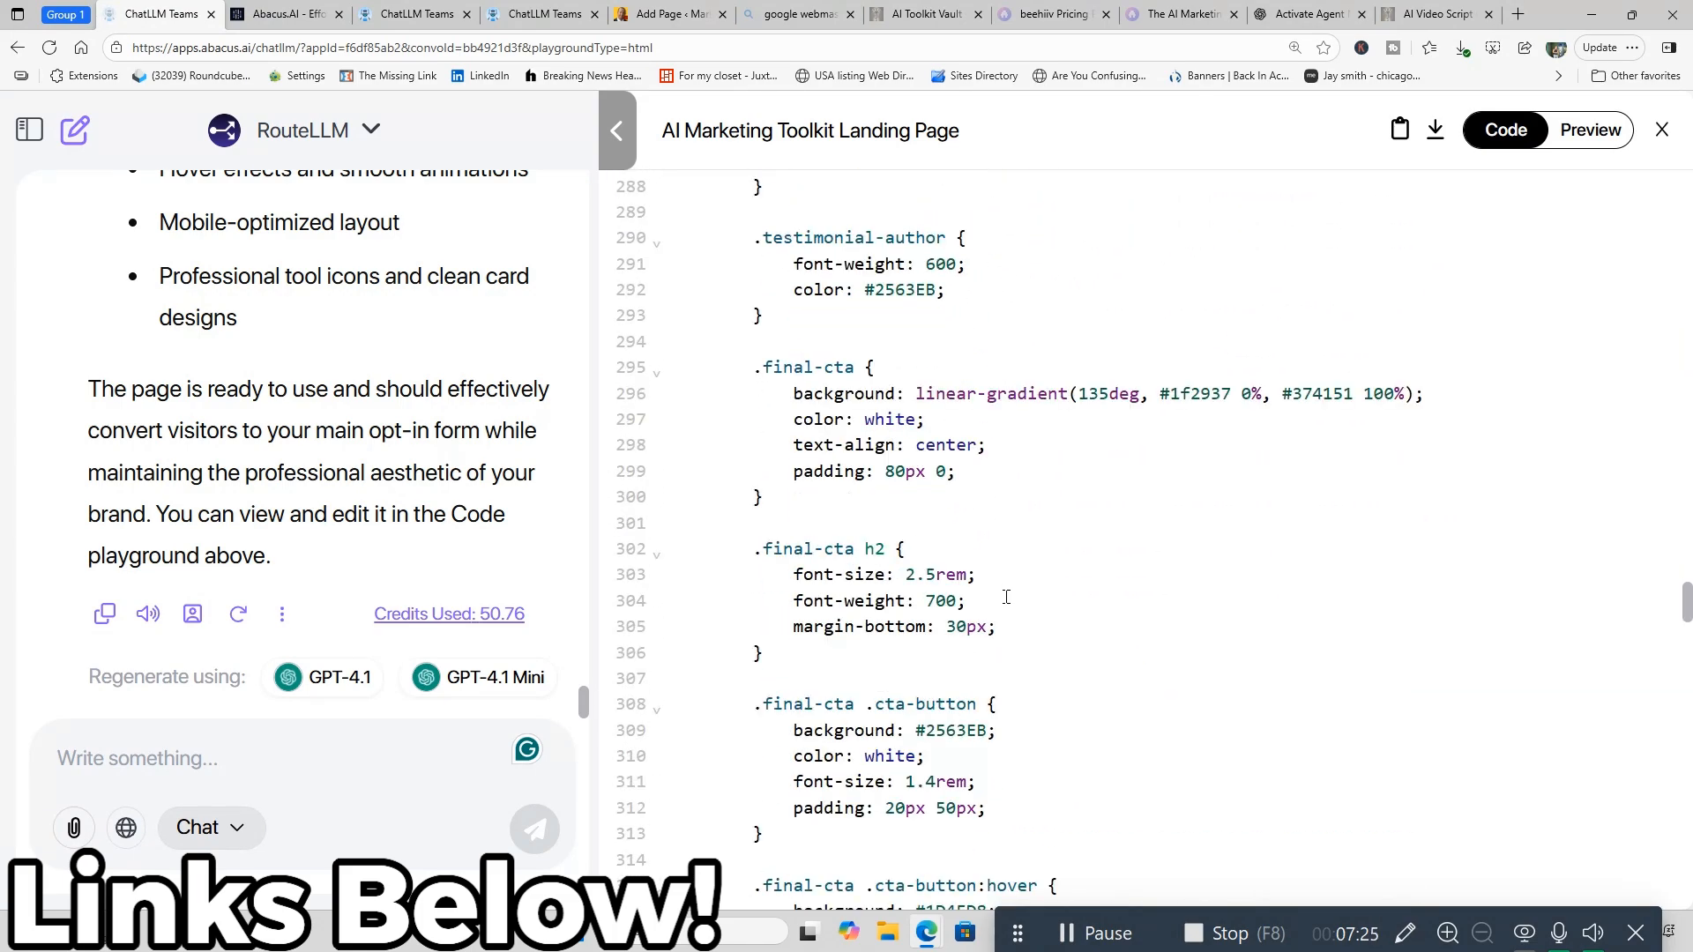
{"action": "scroll", "coordinate": [1006, 597], "scroll_direction": "down", "scroll_amount": 20}
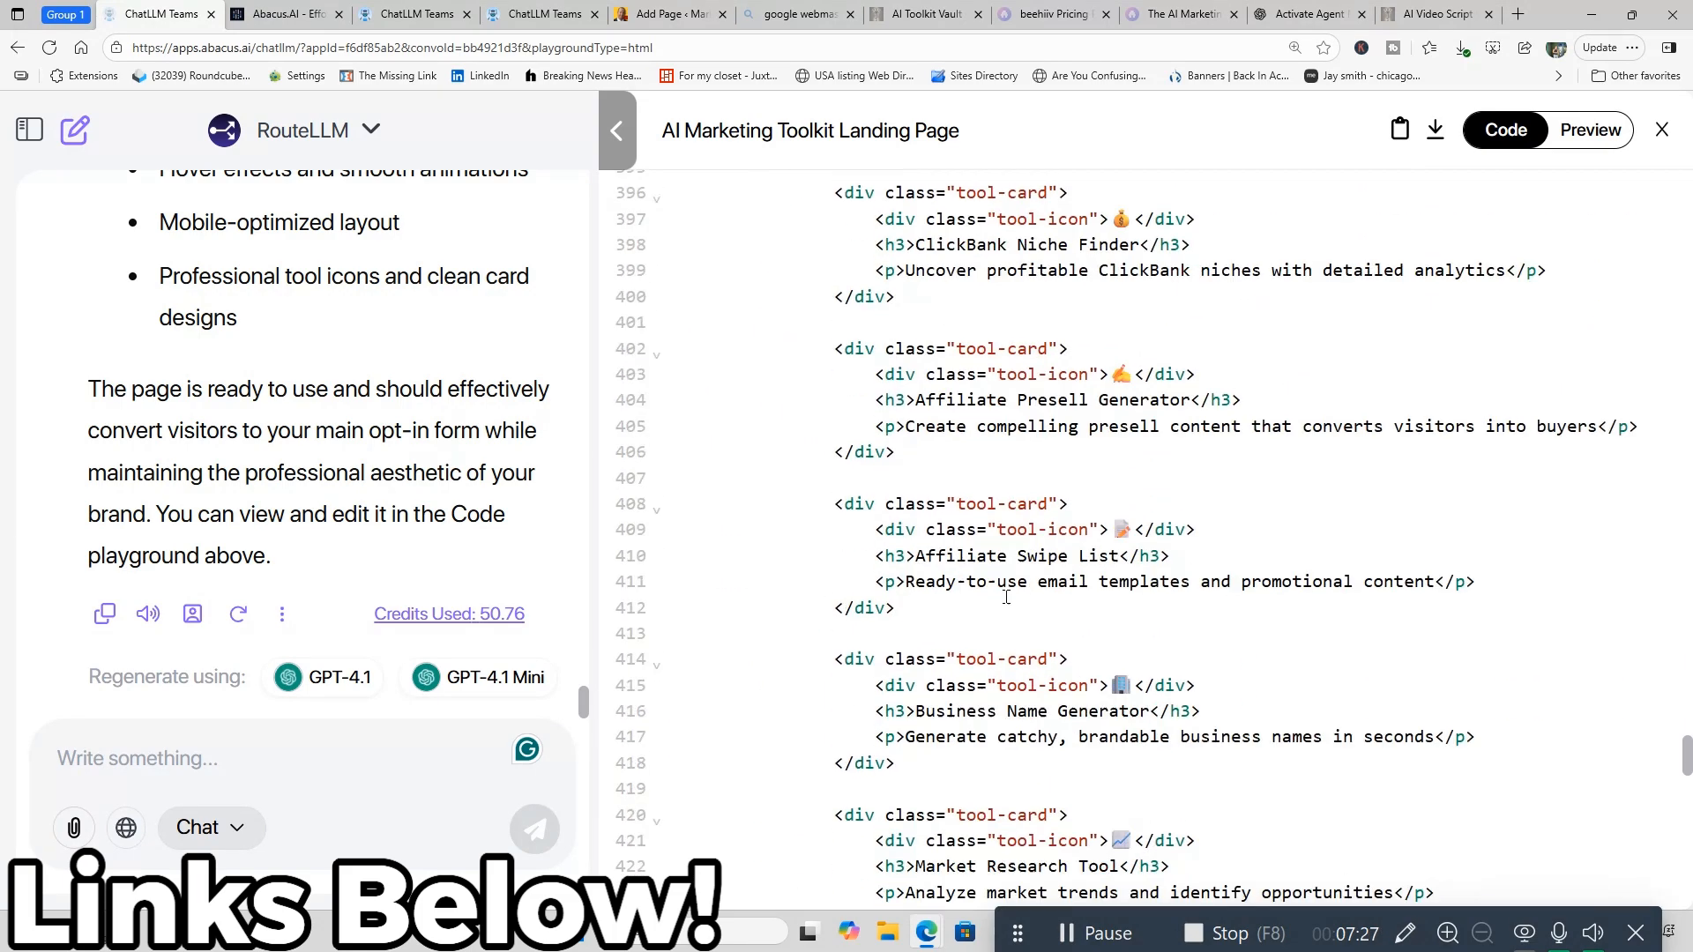
{"action": "scroll", "coordinate": [1006, 597], "scroll_direction": "down", "scroll_amount": 5}
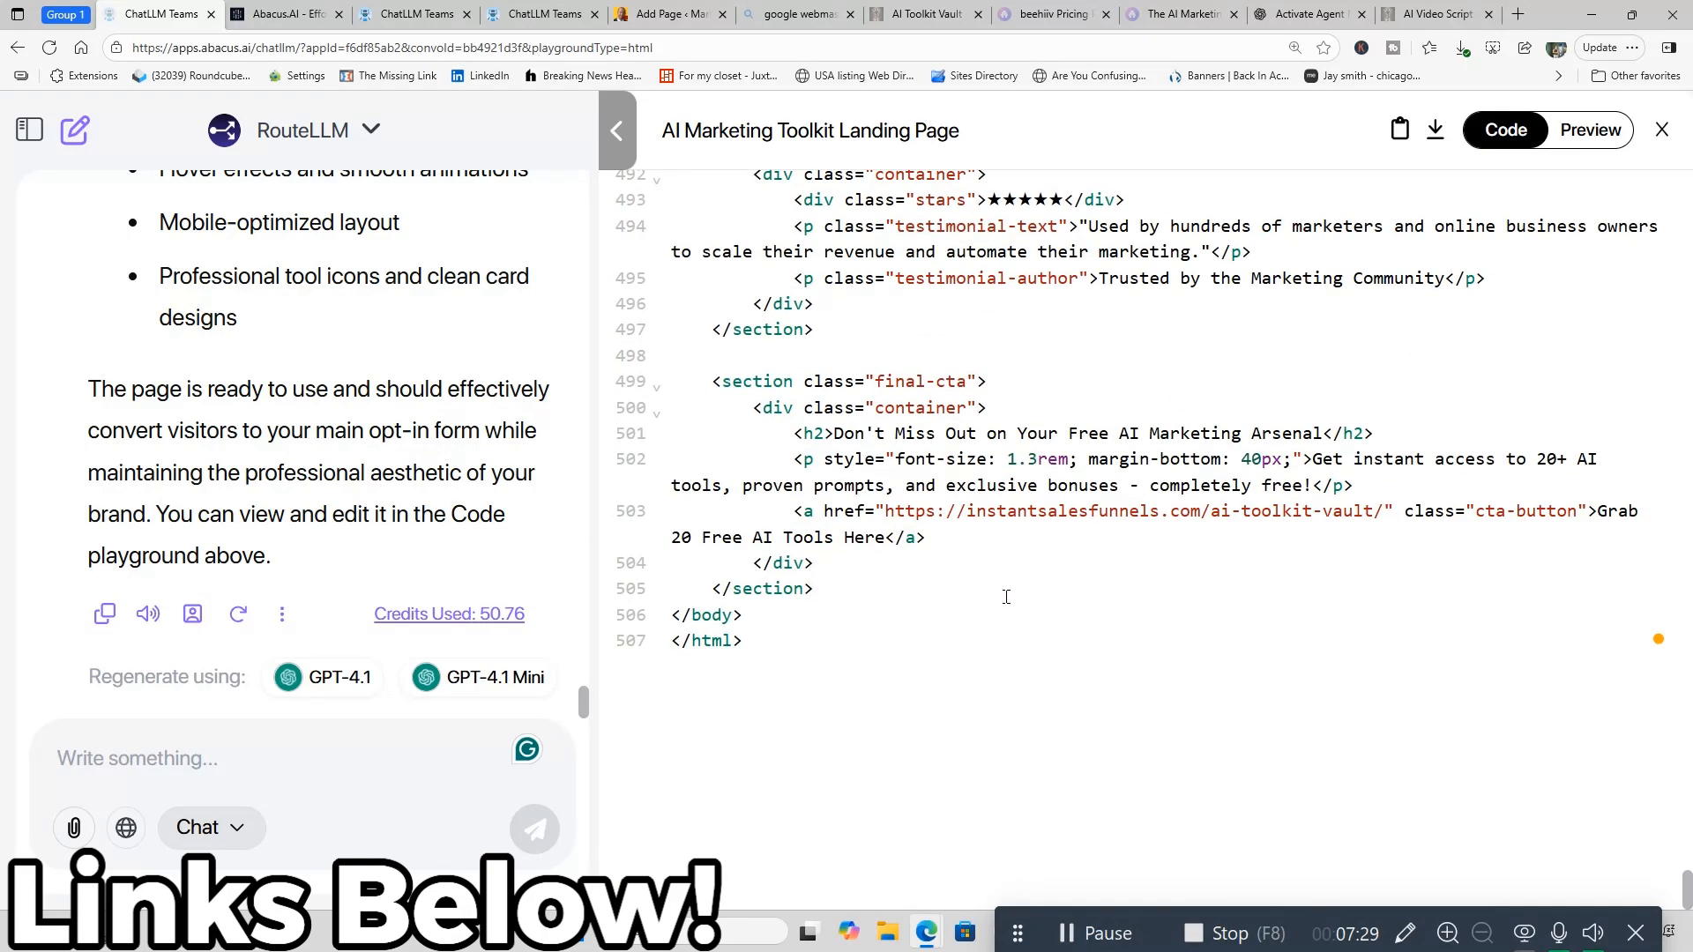
{"action": "key", "text": "ctrl+a"}
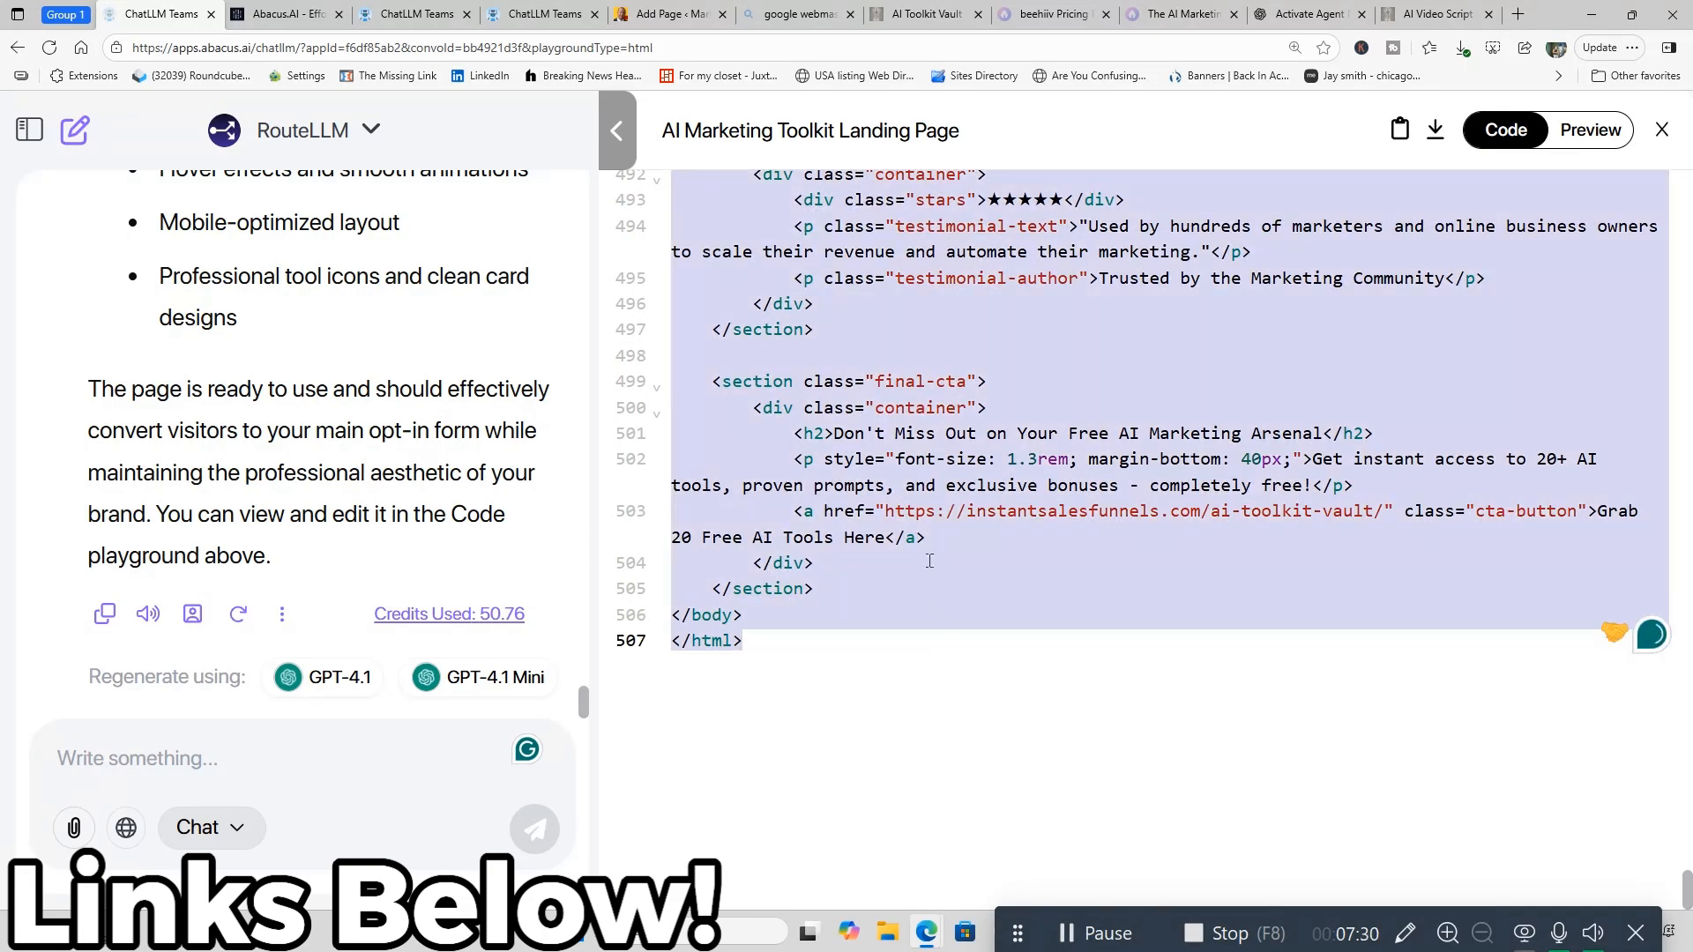
{"action": "right_click", "coordinate": [936, 507]}
{"action": "left_click", "coordinate": [1010, 609]}
- Switch to the new WordPress page and add a Custom HTML block below the empty title
{"action": "left_click", "coordinate": [681, 15]}
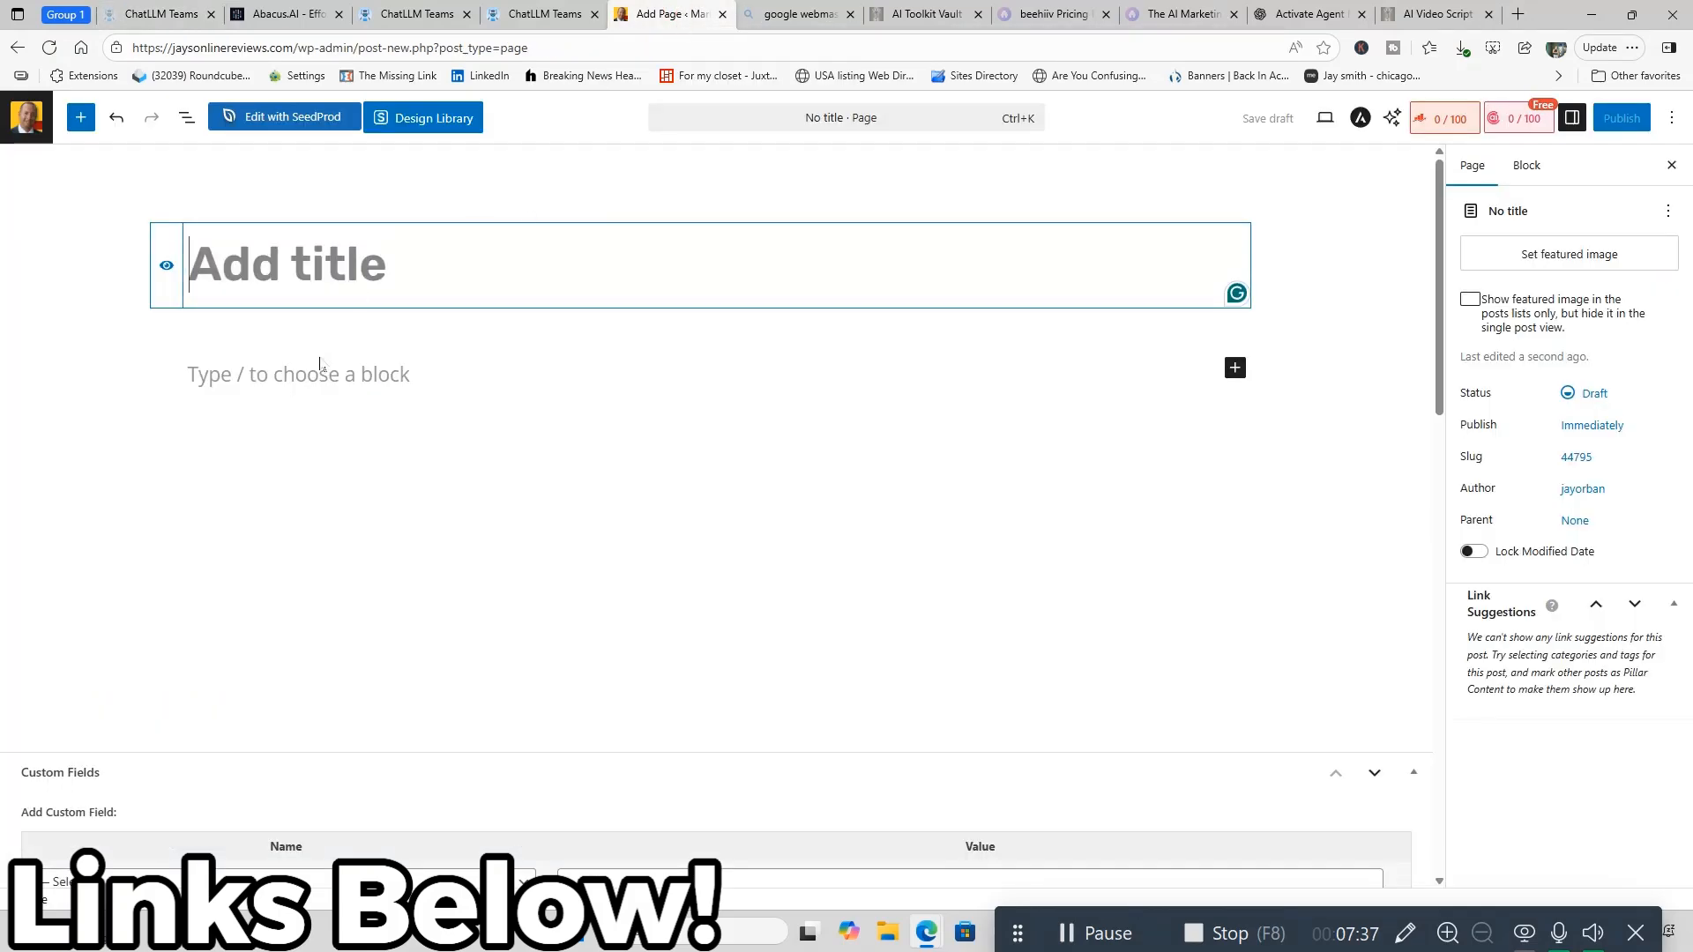
{"action": "left_click", "coordinate": [364, 379]}
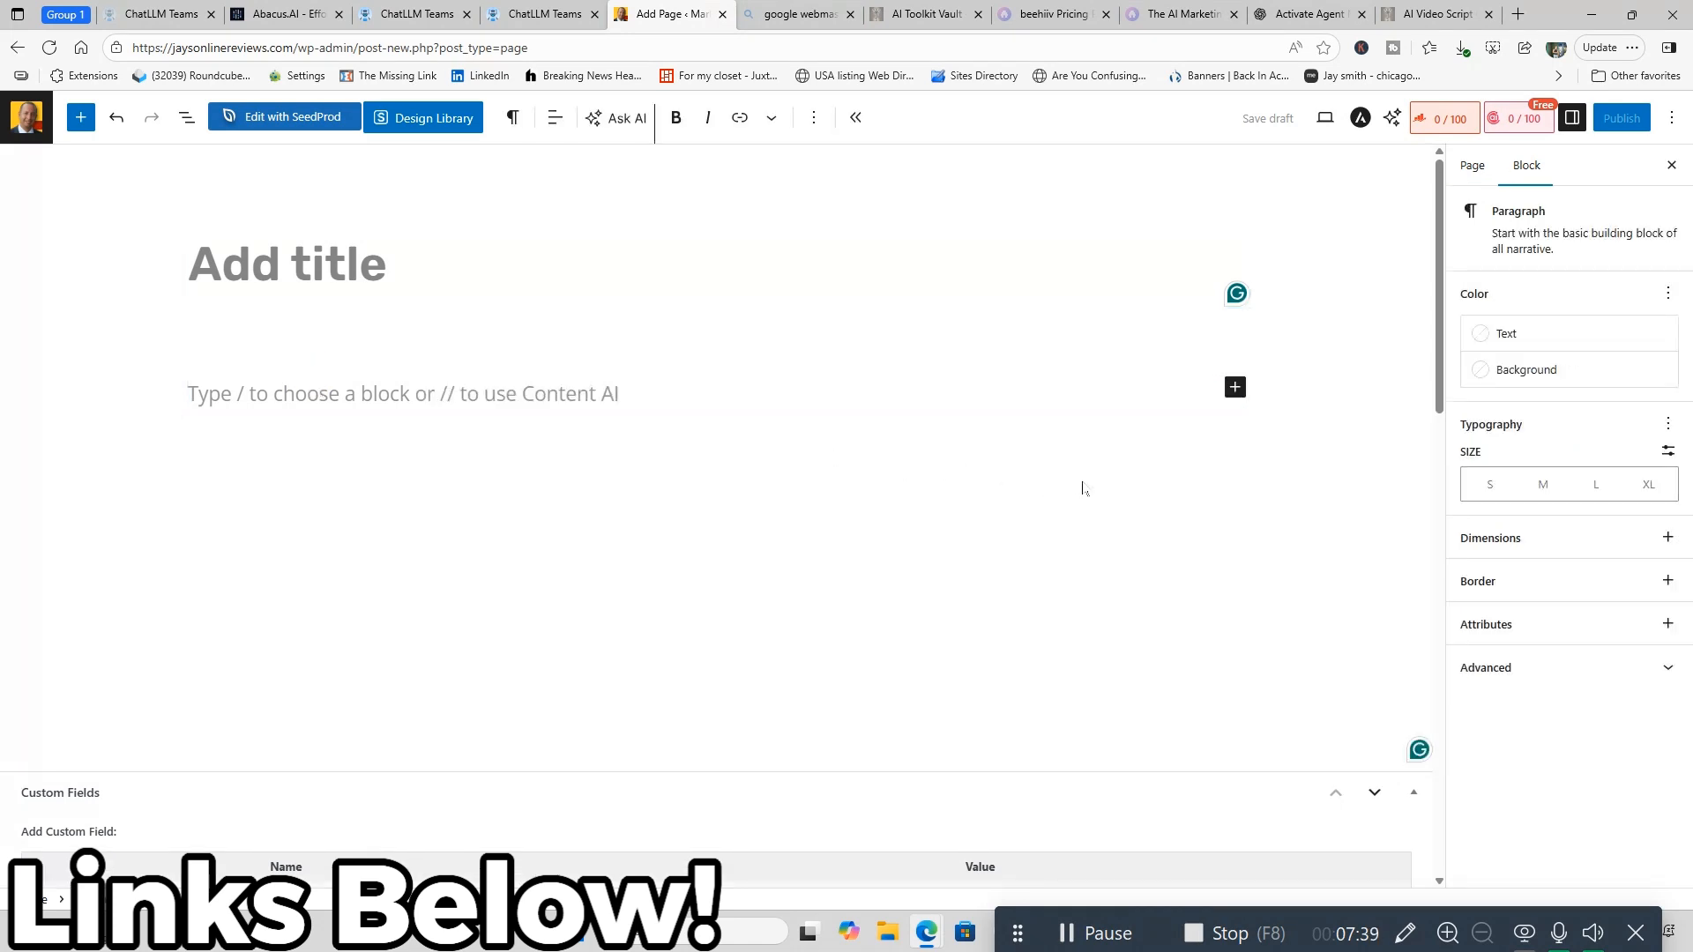
{"action": "left_click", "coordinate": [246, 390]}
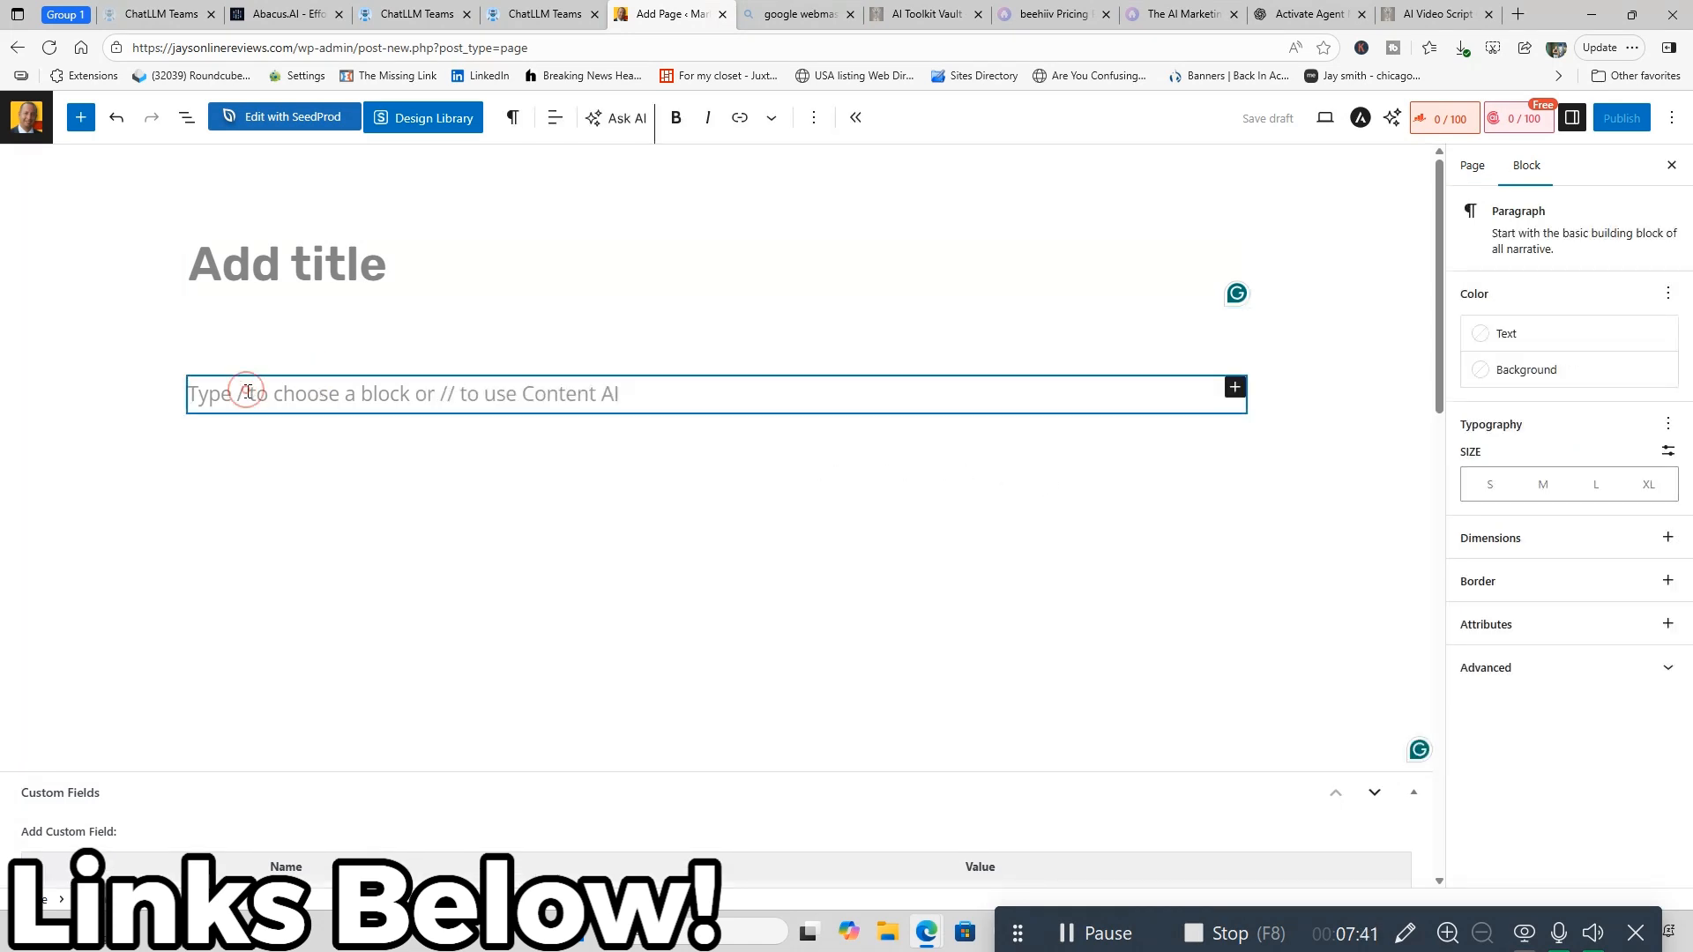
{"action": "left_click", "coordinate": [1233, 388]}
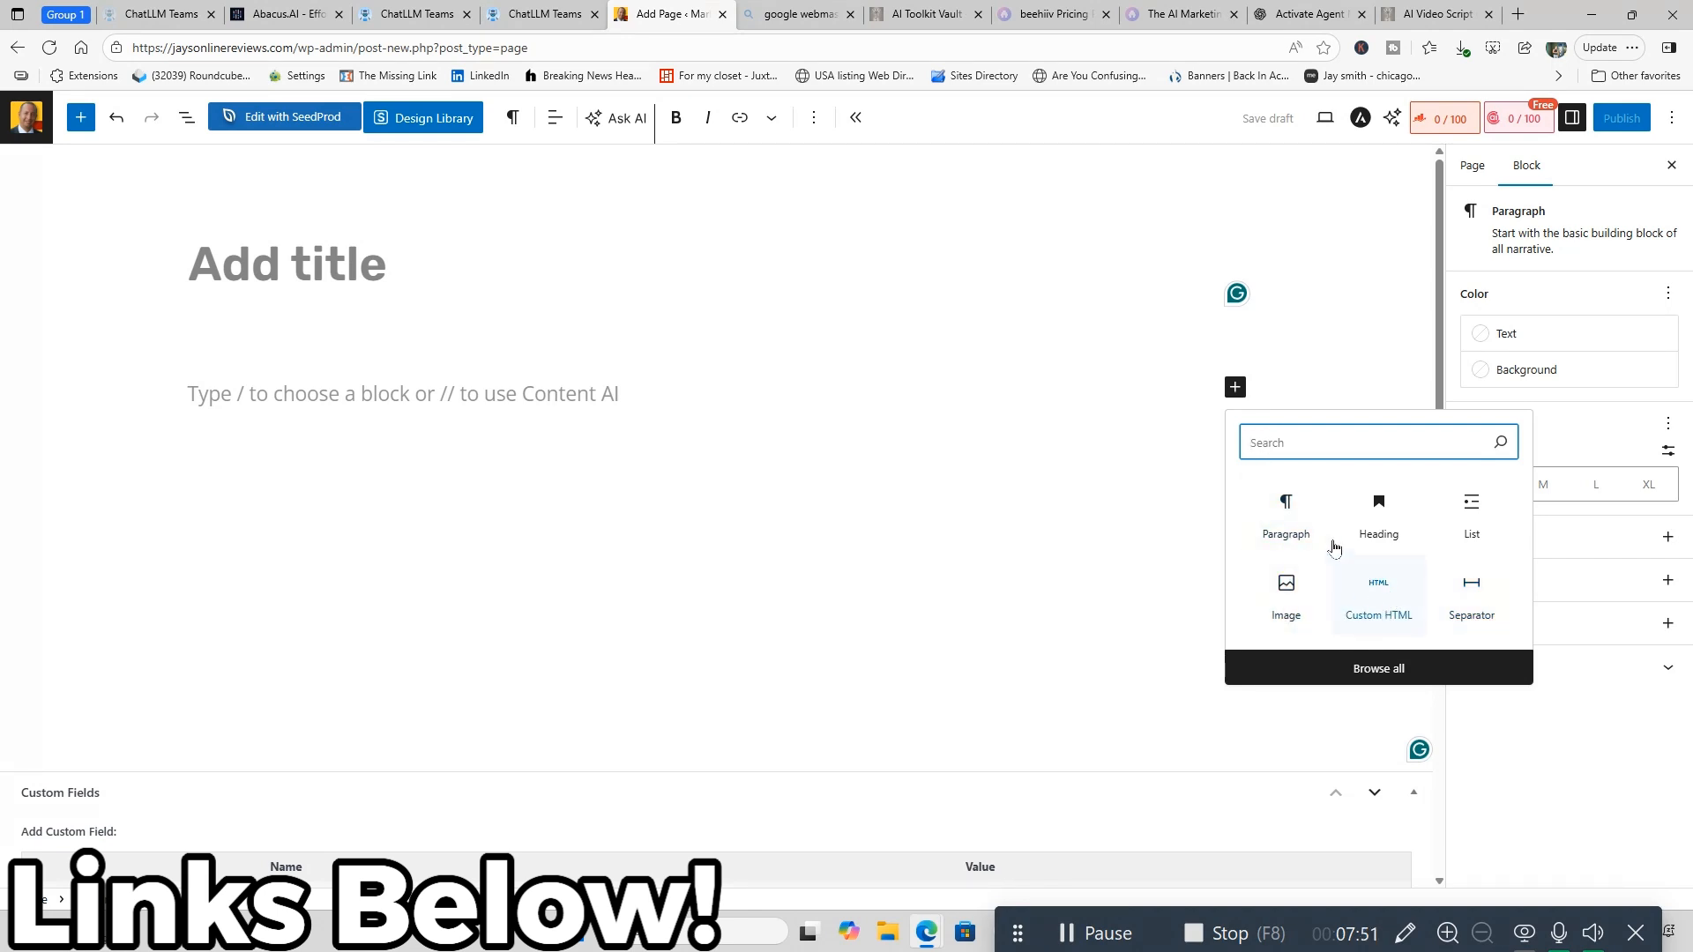
{"action": "type", "text": "h"}
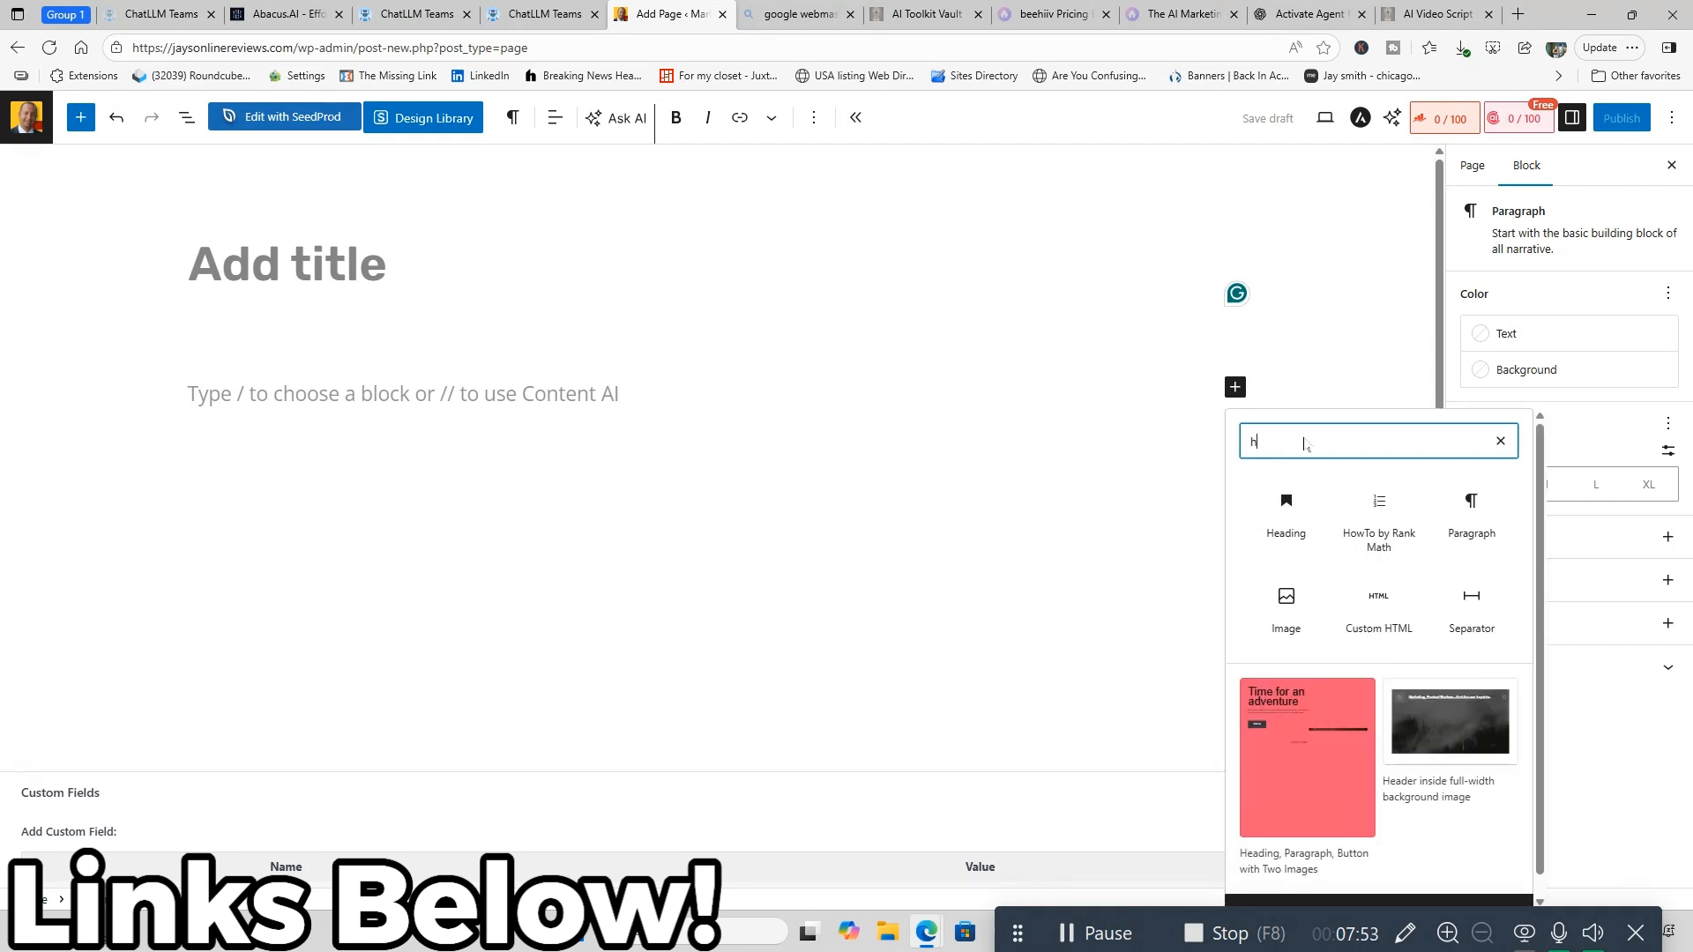
{"action": "left_click_drag", "start_coordinate": [1250, 439], "coordinate": [1272, 445]}
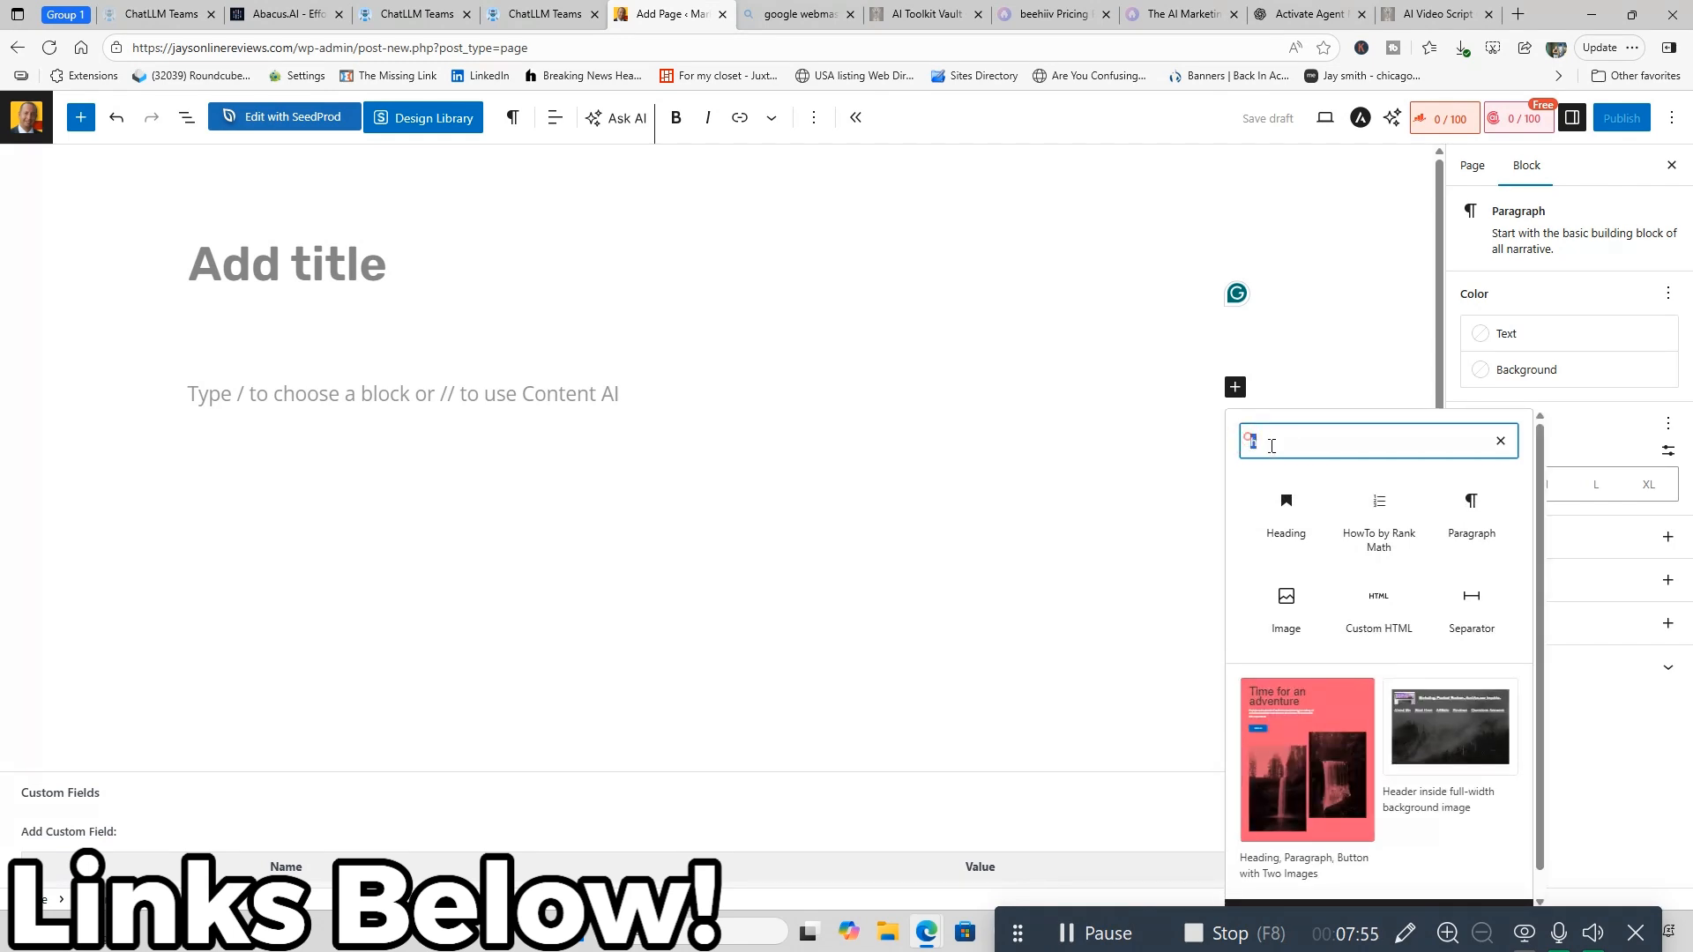
{"action": "key", "text": "BackSpace"}
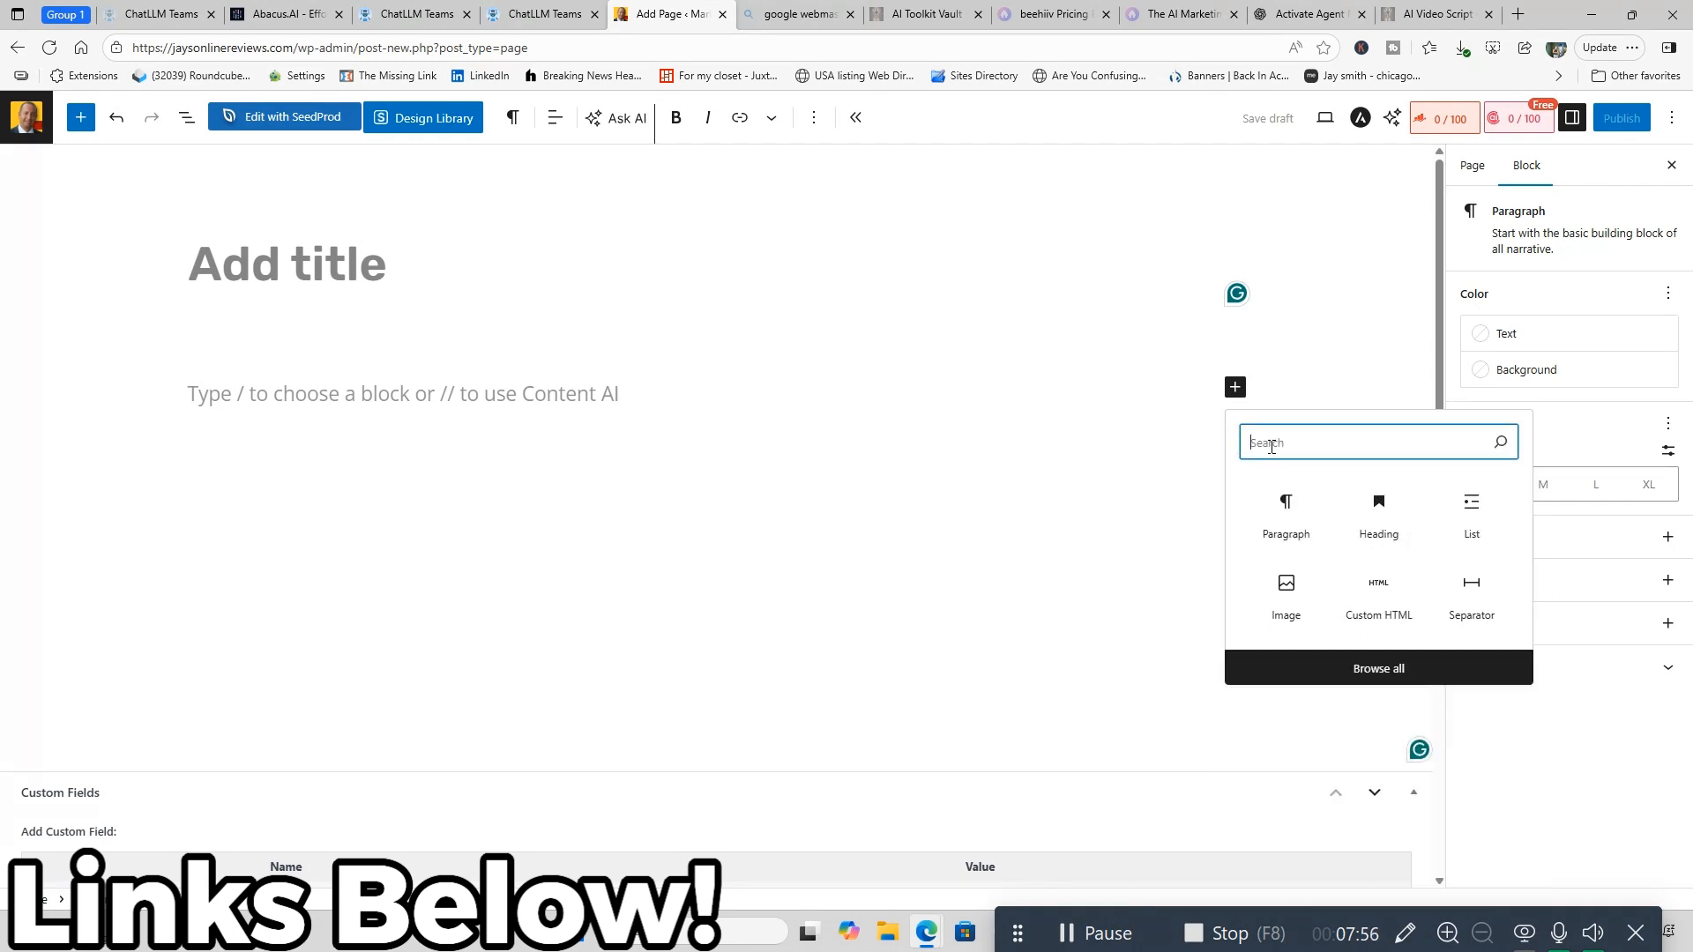
{"action": "left_click", "coordinate": [1381, 603]}
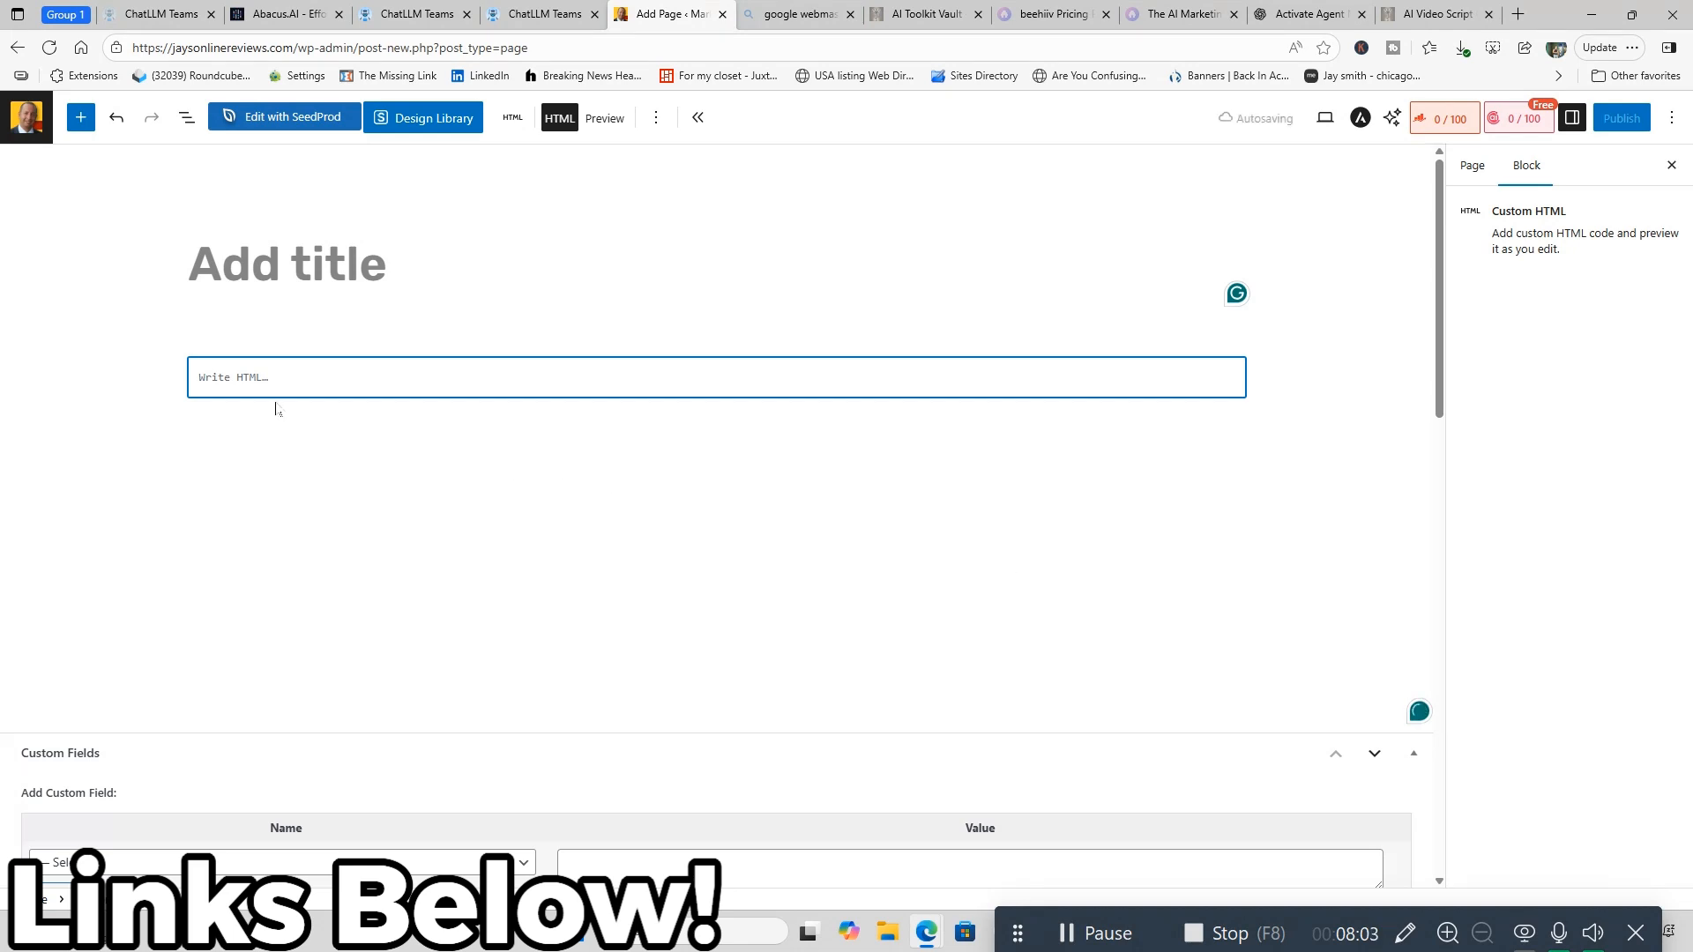
- Paste the copied landing page HTML into the Custom HTML block and check the code back to its opening lines
{"action": "right_click", "coordinate": [219, 380]}
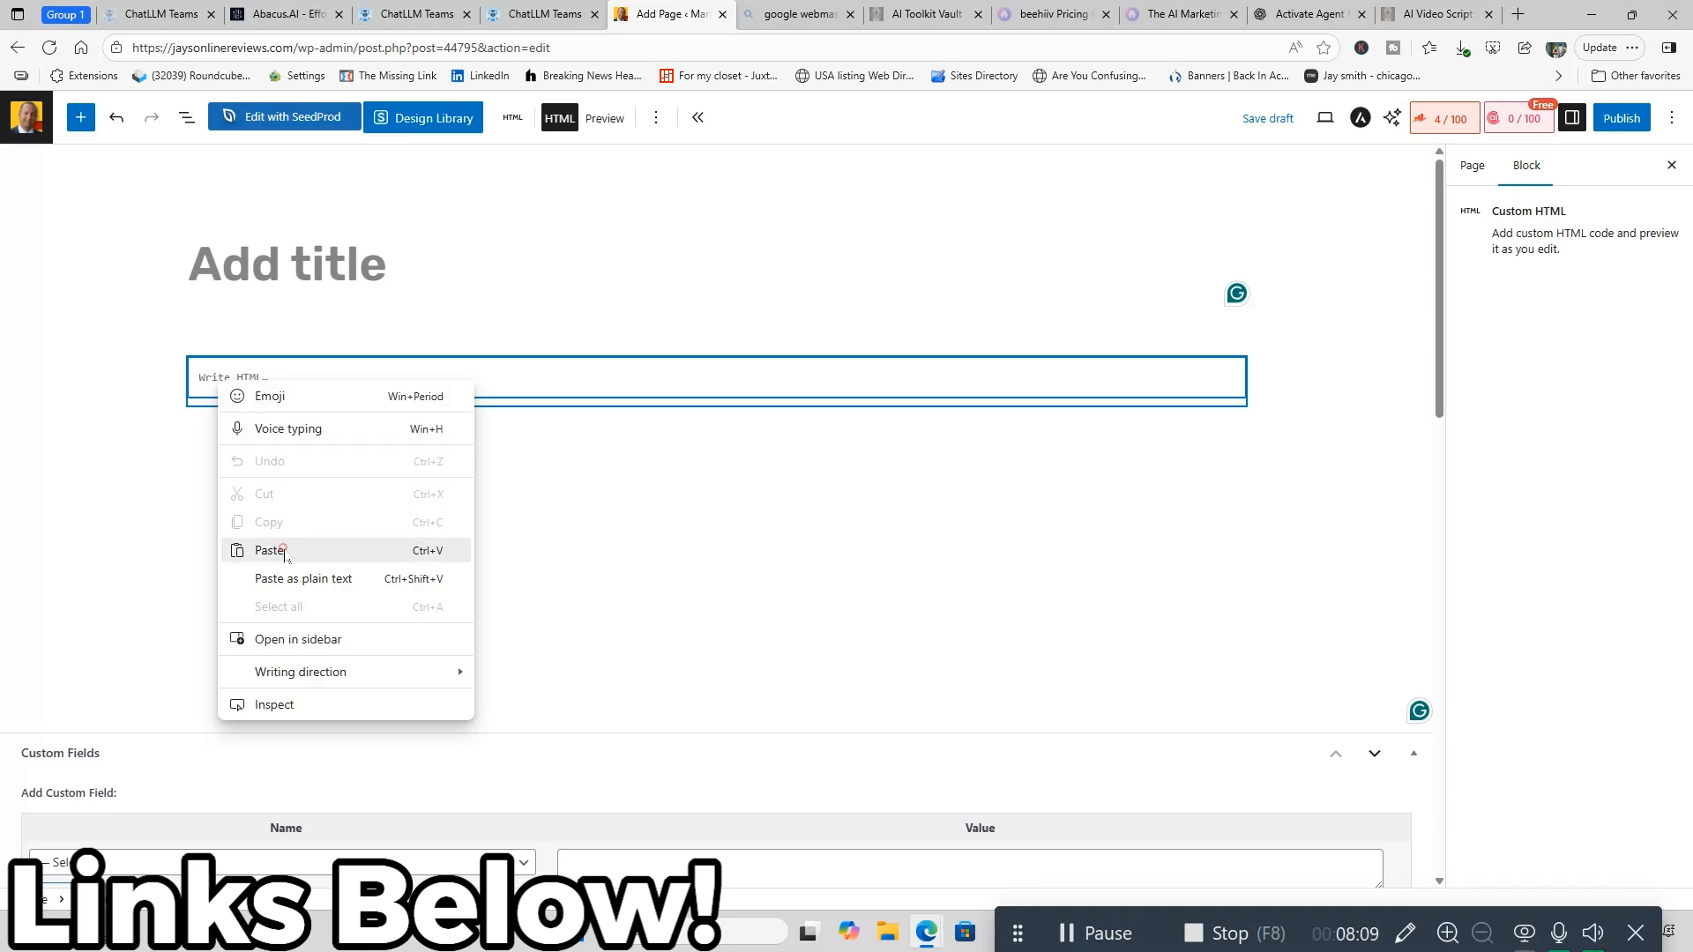
{"action": "left_click", "coordinate": [284, 550]}
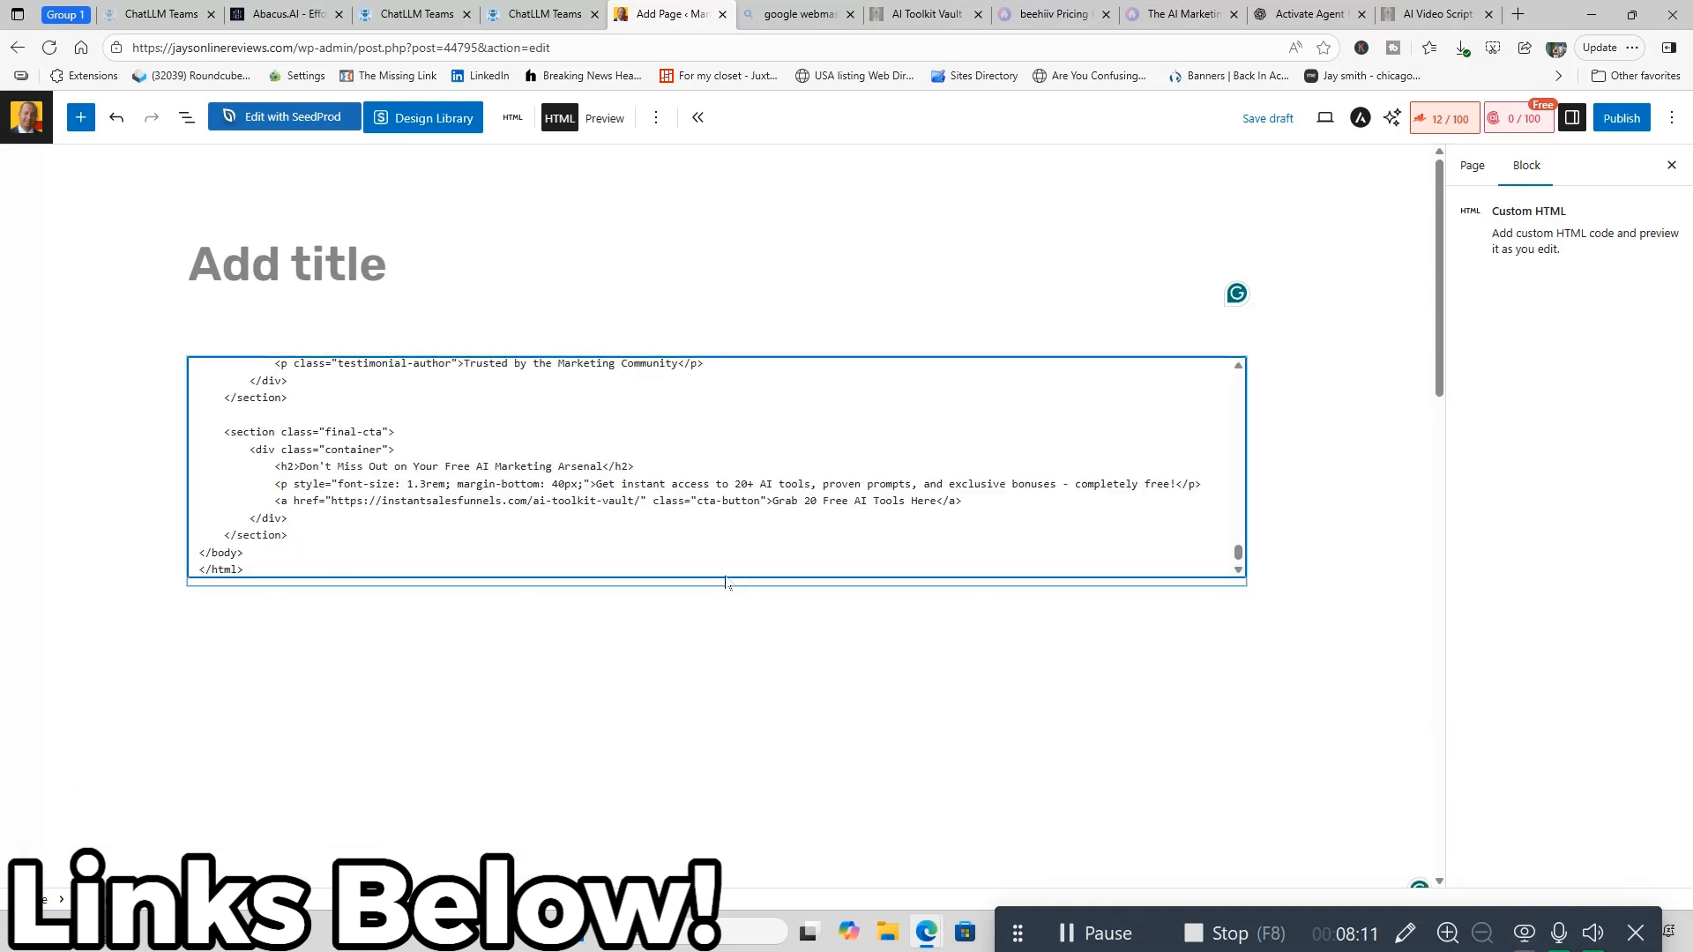
{"action": "left_click", "coordinate": [917, 299]}
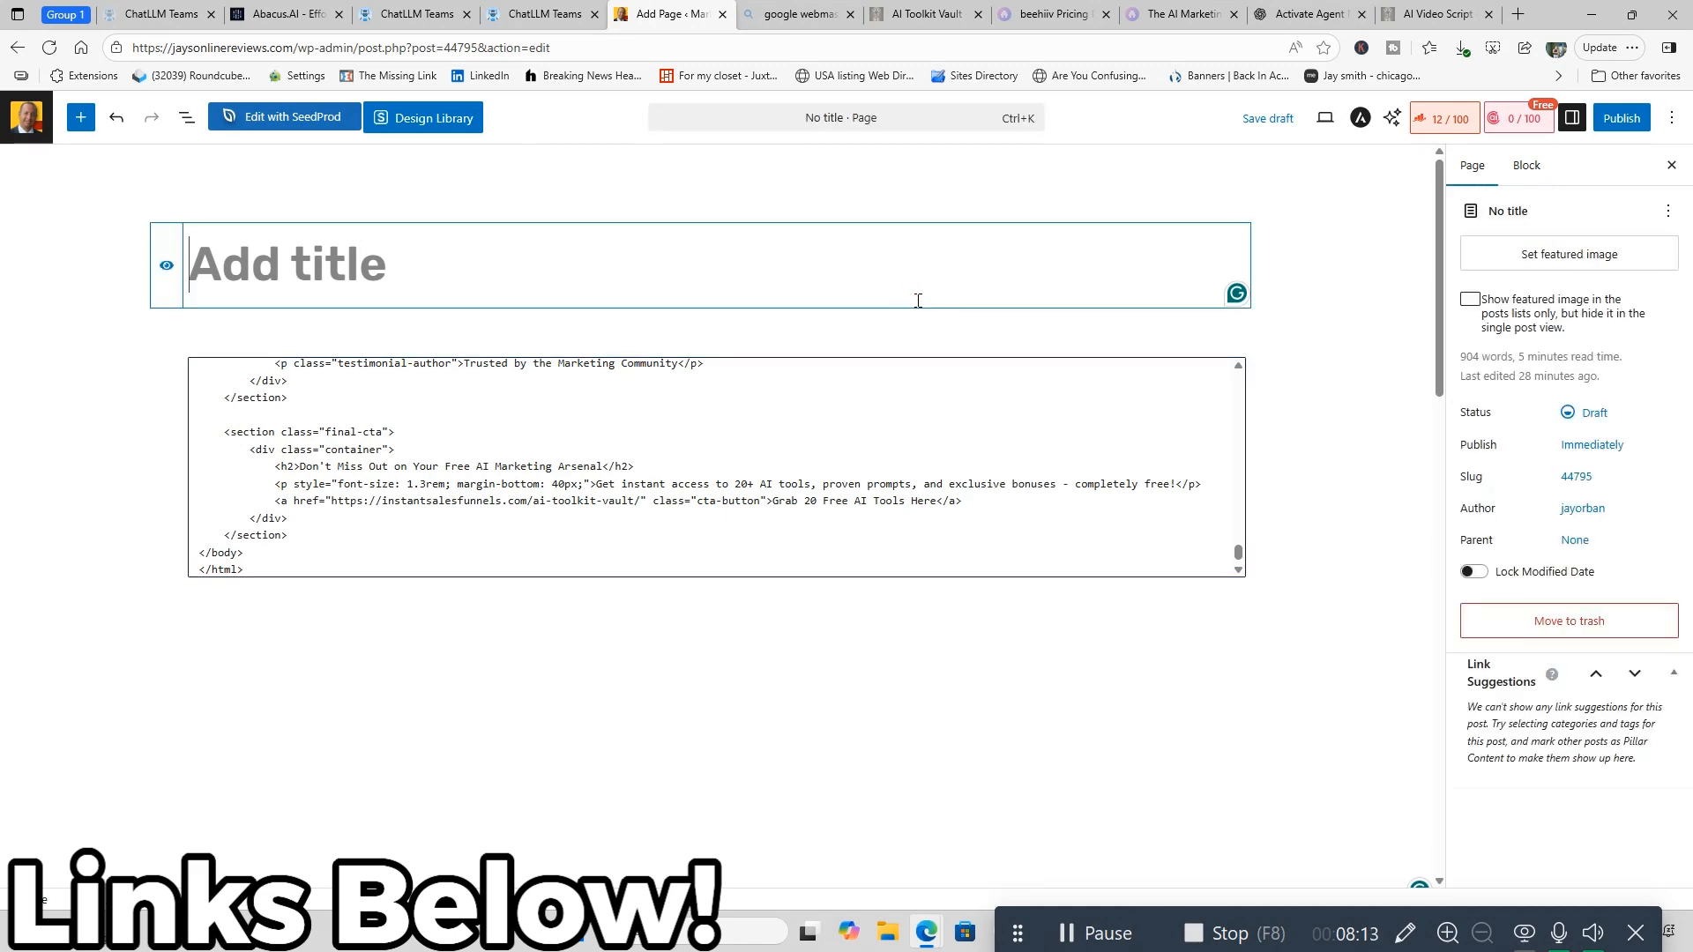
{"action": "triple_click", "coordinate": [984, 460]}
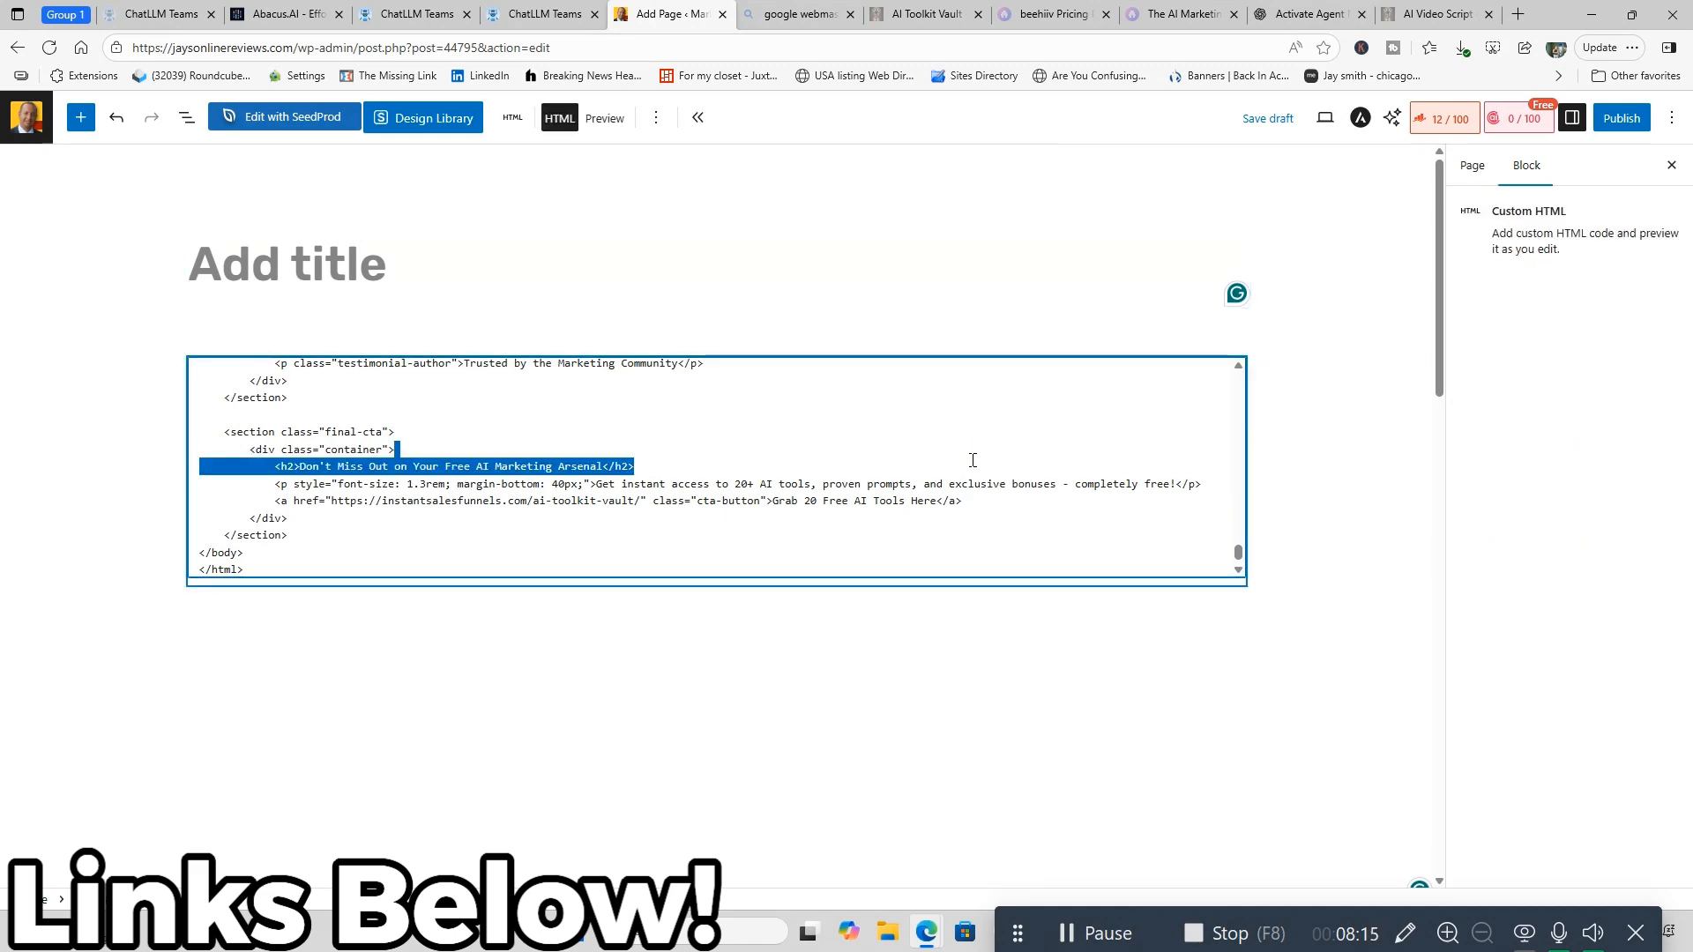
{"action": "scroll", "coordinate": [972, 459], "scroll_direction": "up", "scroll_amount": 15}
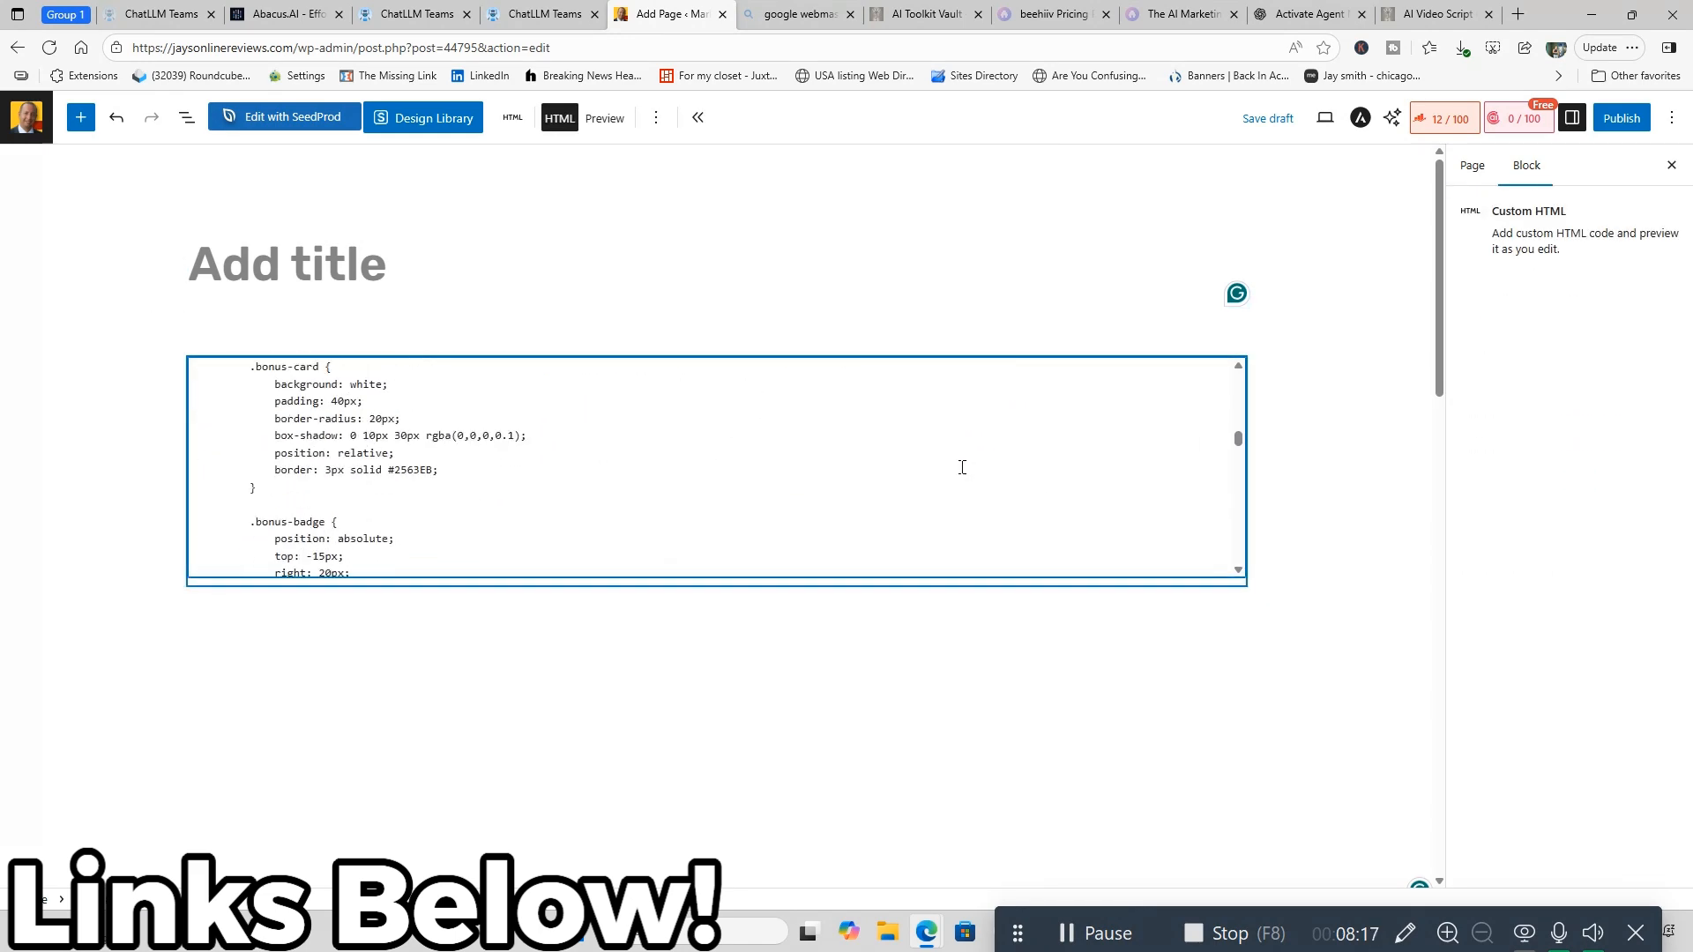
{"action": "scroll", "coordinate": [962, 467], "scroll_direction": "up", "scroll_amount": 15}
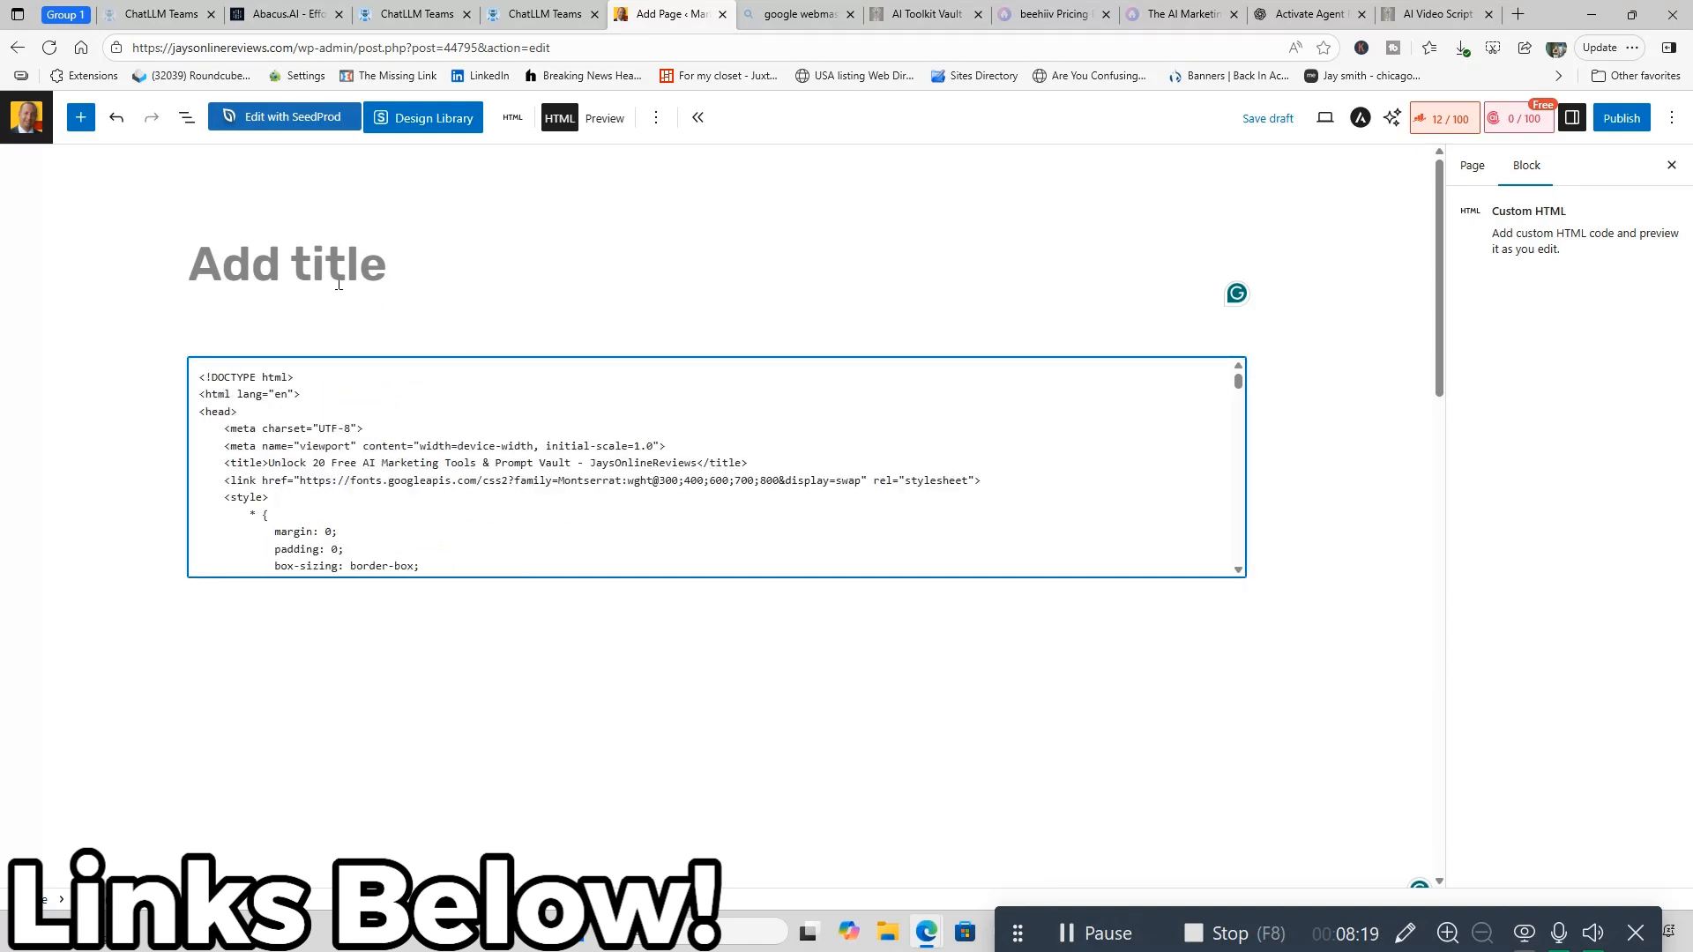
- Preview the Custom HTML block and review the rendered page's hero, tool cards, bonuses, opt-in form, testimonial and closing call to action
{"action": "left_click", "coordinate": [323, 262]}
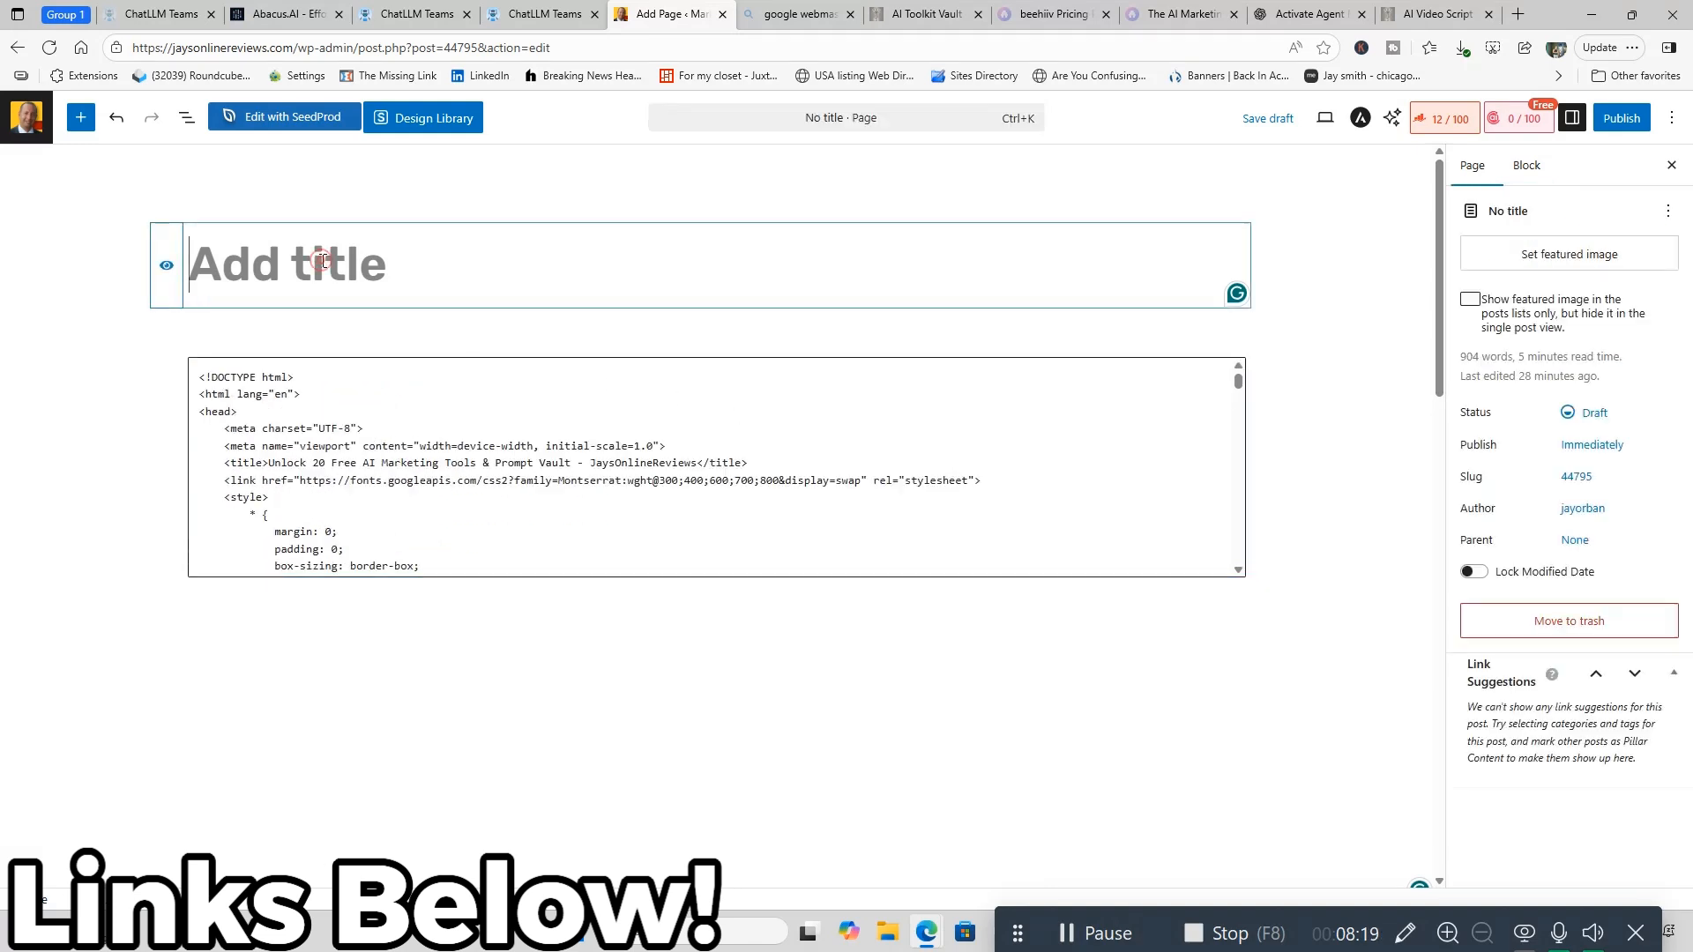
{"action": "left_click", "coordinate": [398, 397]}
{"action": "left_click", "coordinate": [605, 119]}
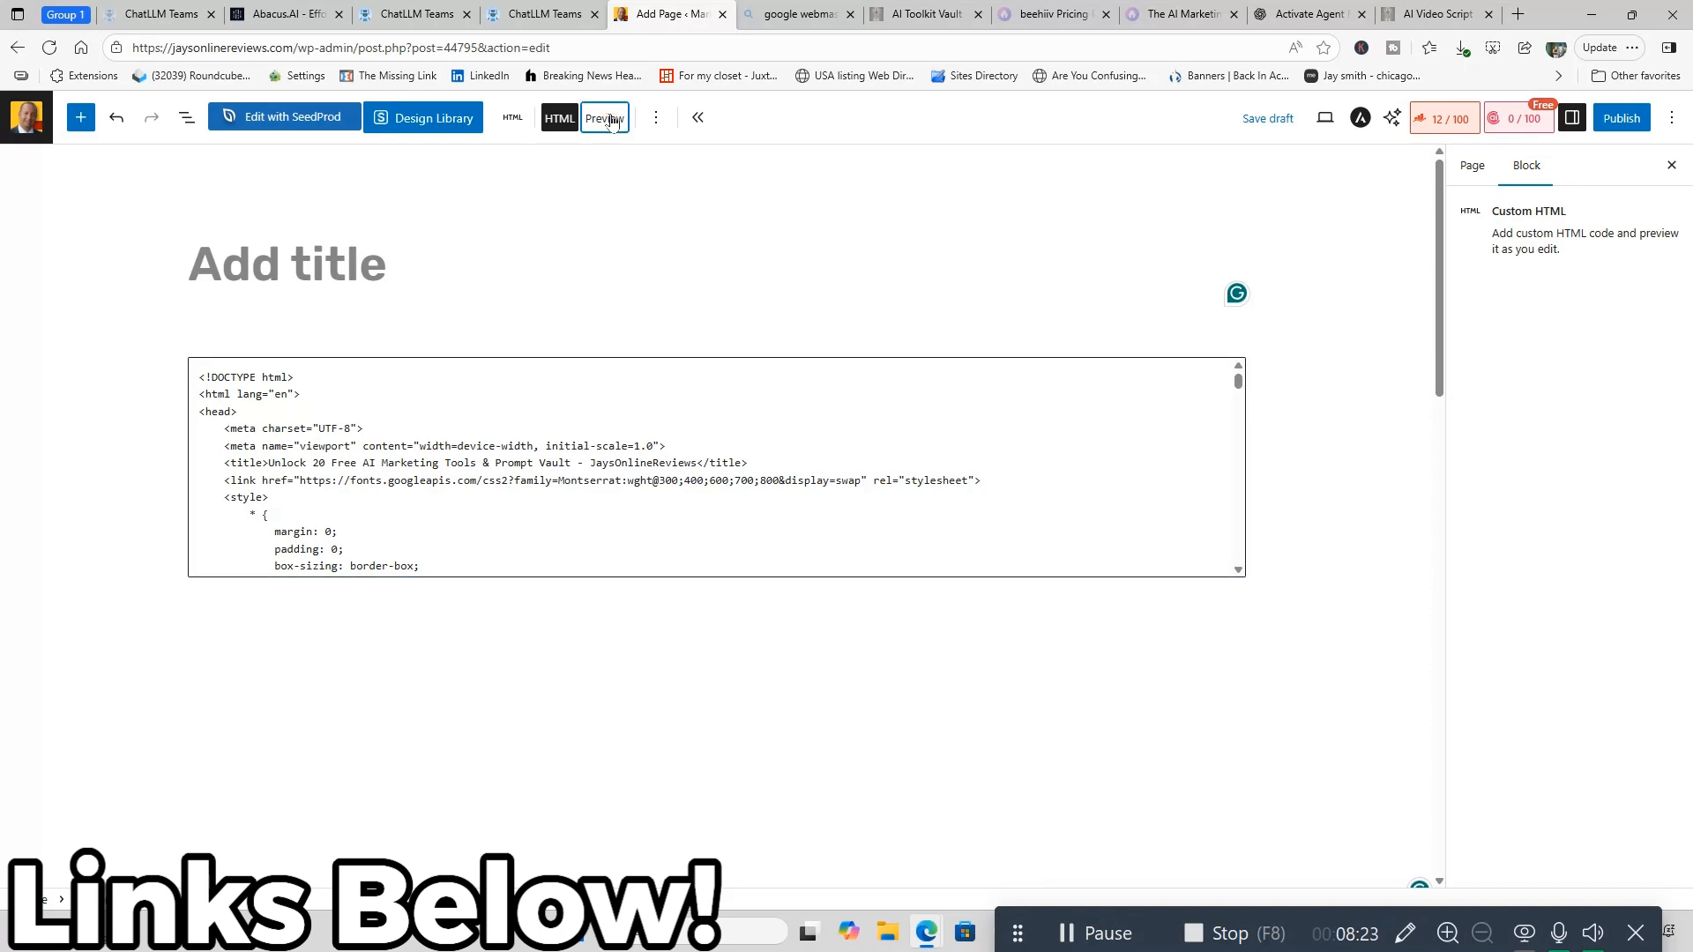
{"action": "scroll", "coordinate": [1137, 562], "scroll_direction": "down", "scroll_amount": 10}
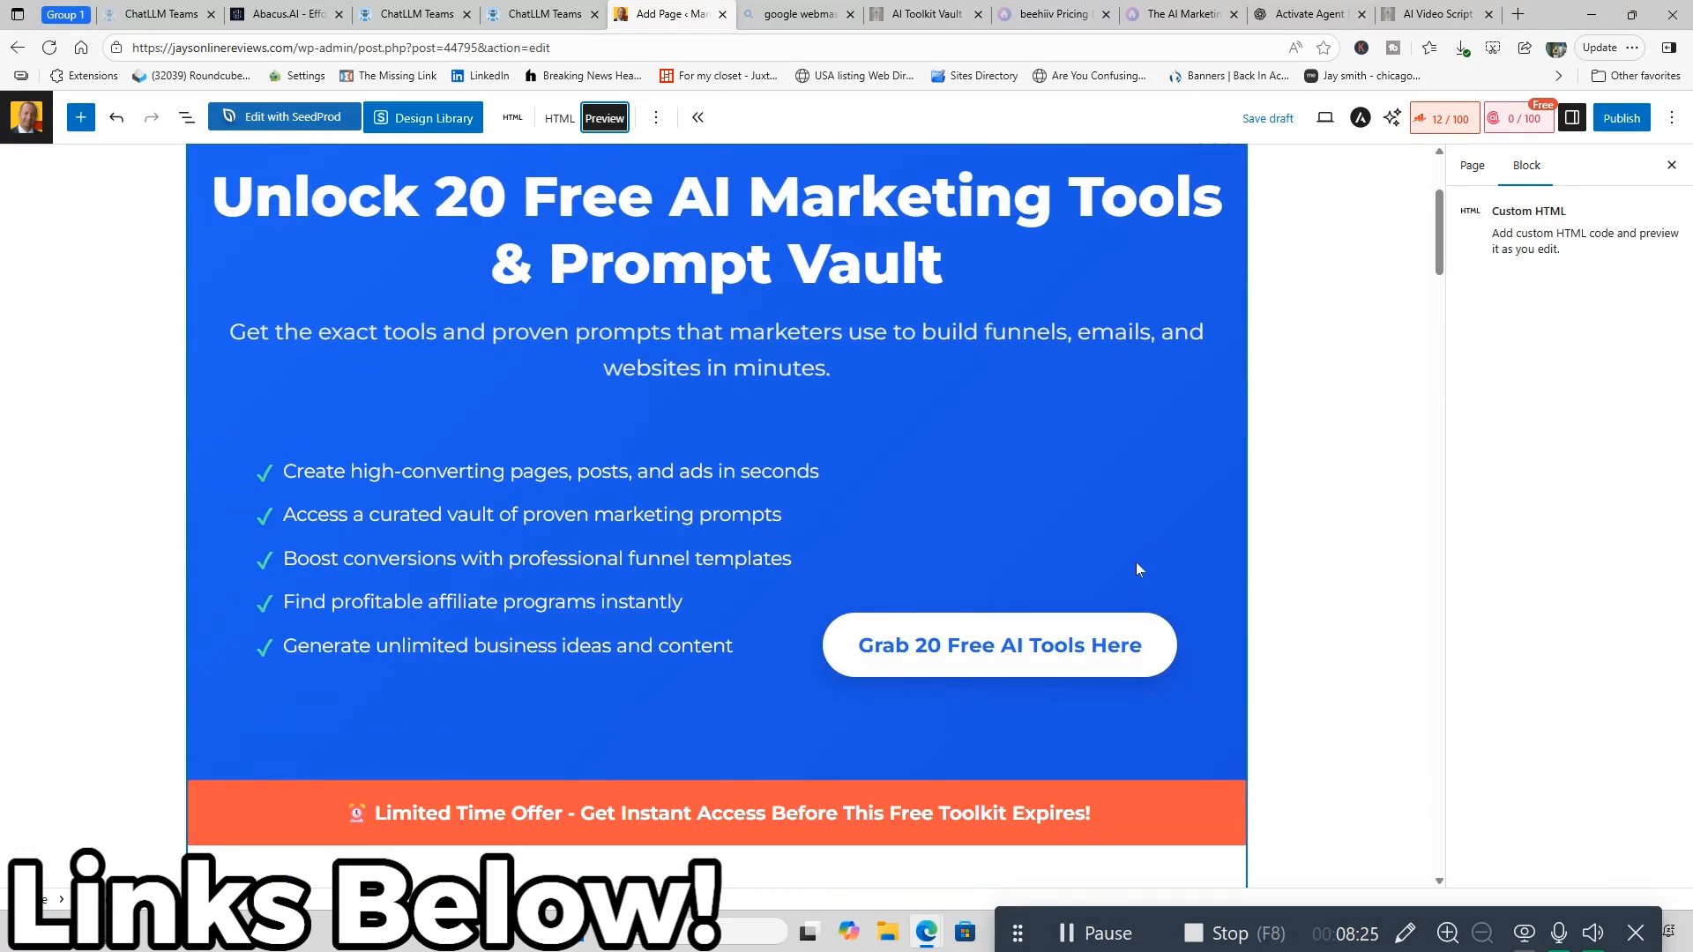
{"action": "scroll", "coordinate": [1136, 569], "scroll_direction": "down", "scroll_amount": 15}
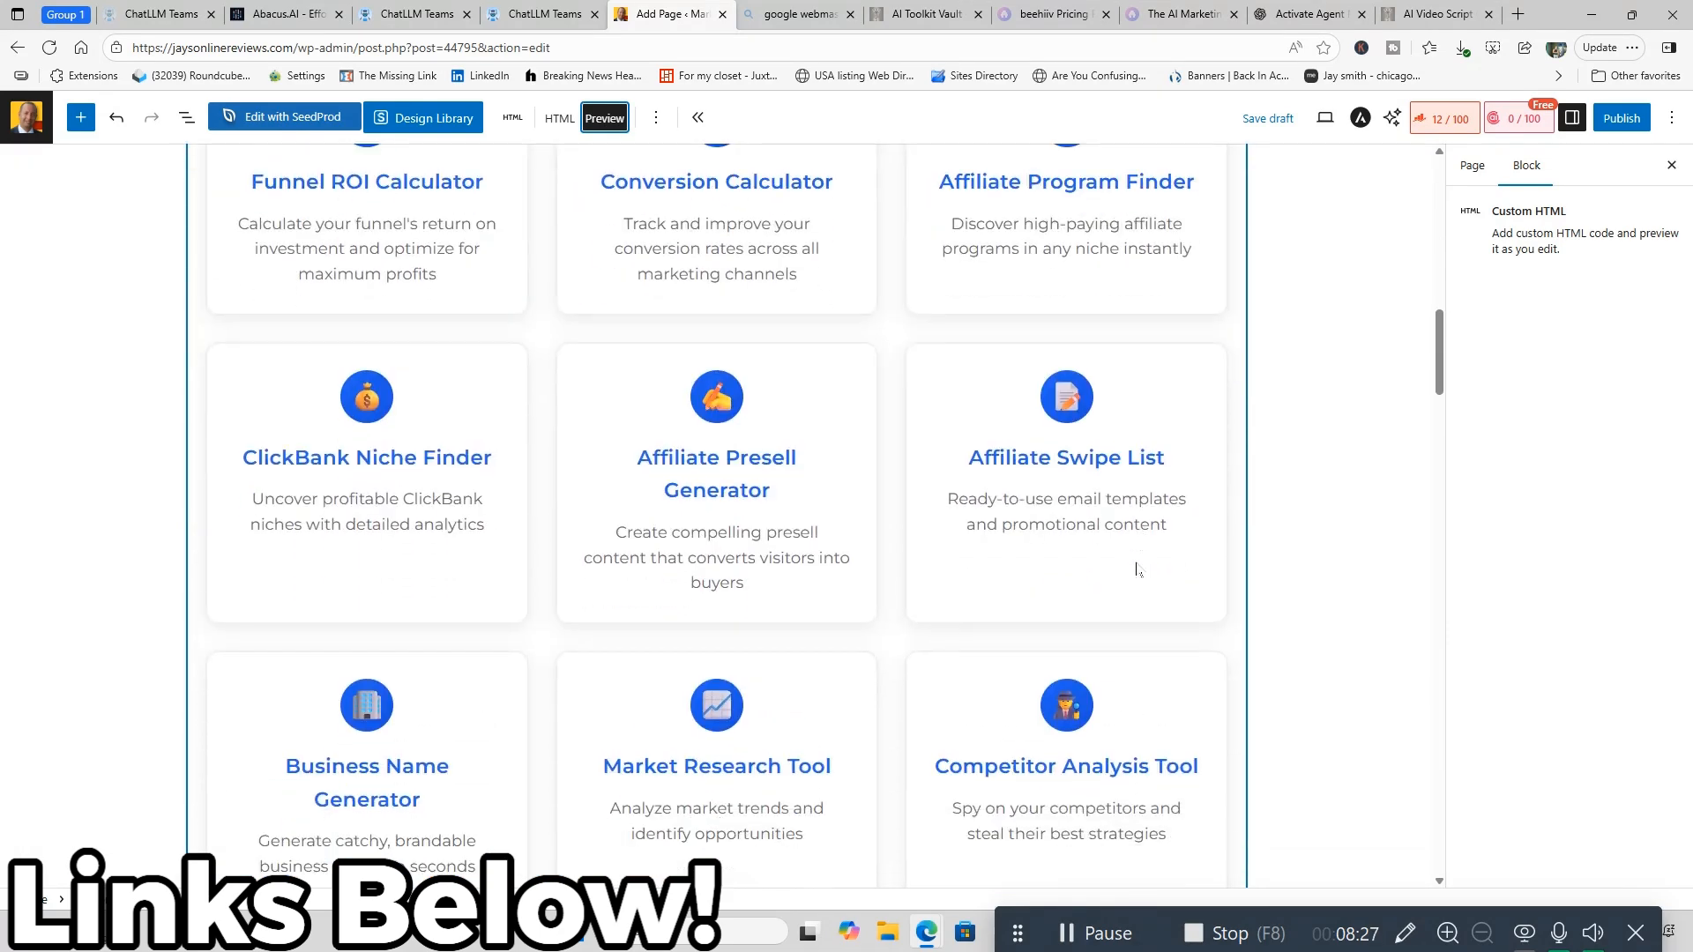
{"action": "scroll", "coordinate": [1138, 569], "scroll_direction": "down", "scroll_amount": 6}
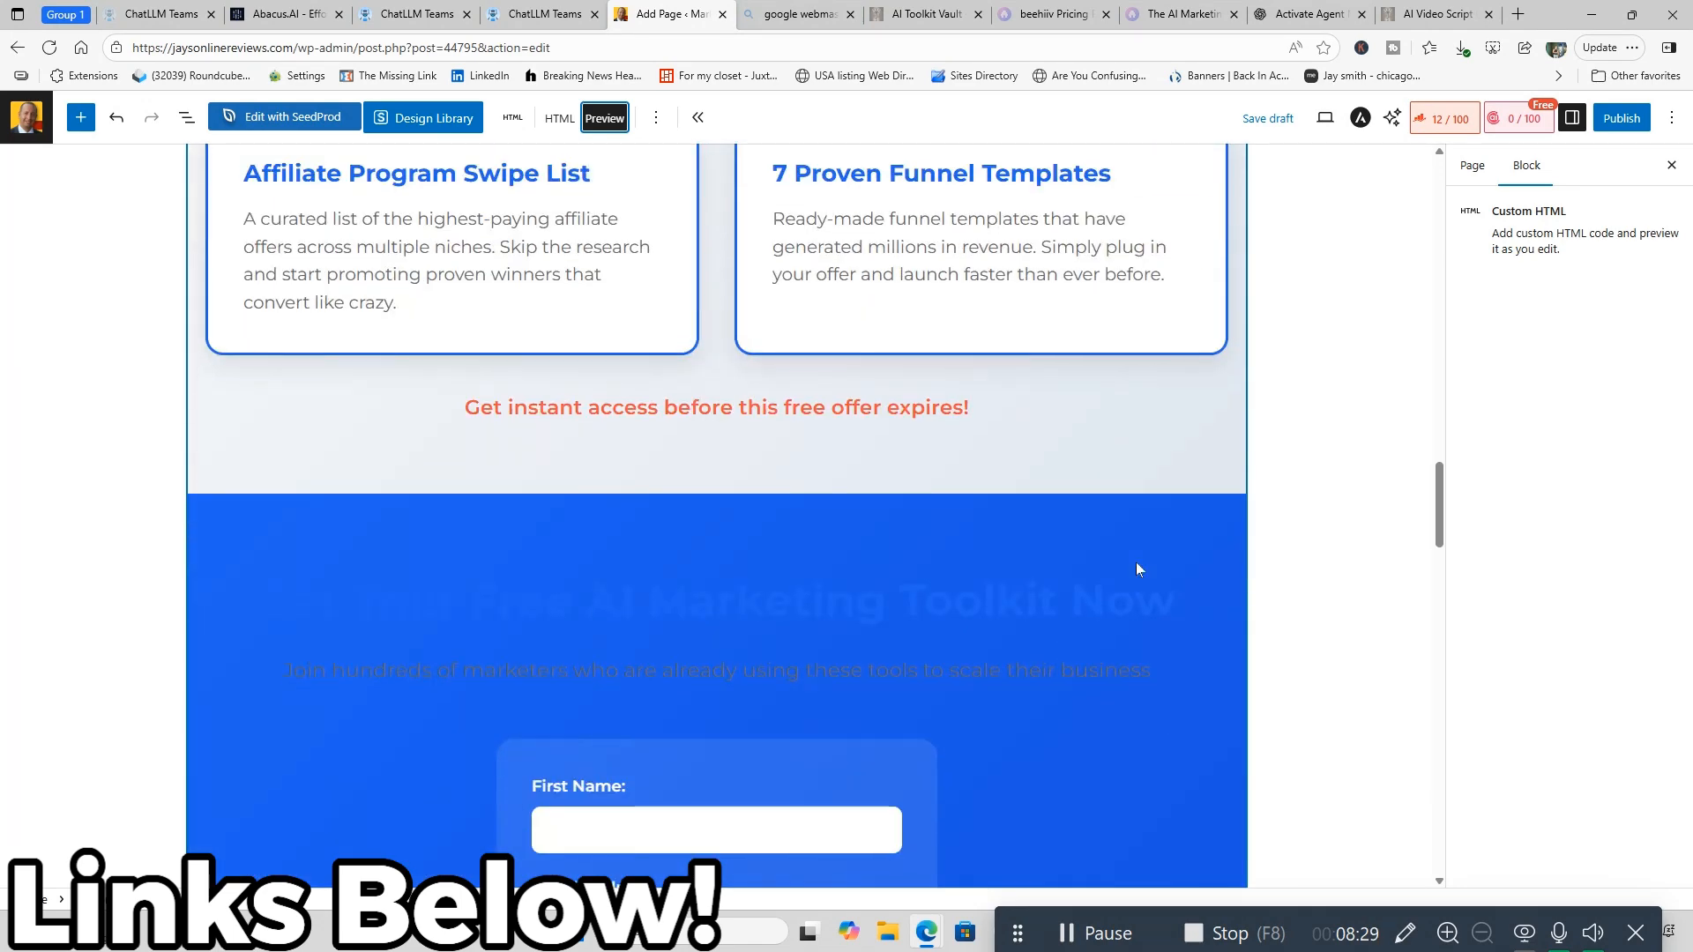
{"action": "scroll", "coordinate": [1020, 548], "scroll_direction": "up", "scroll_amount": 2}
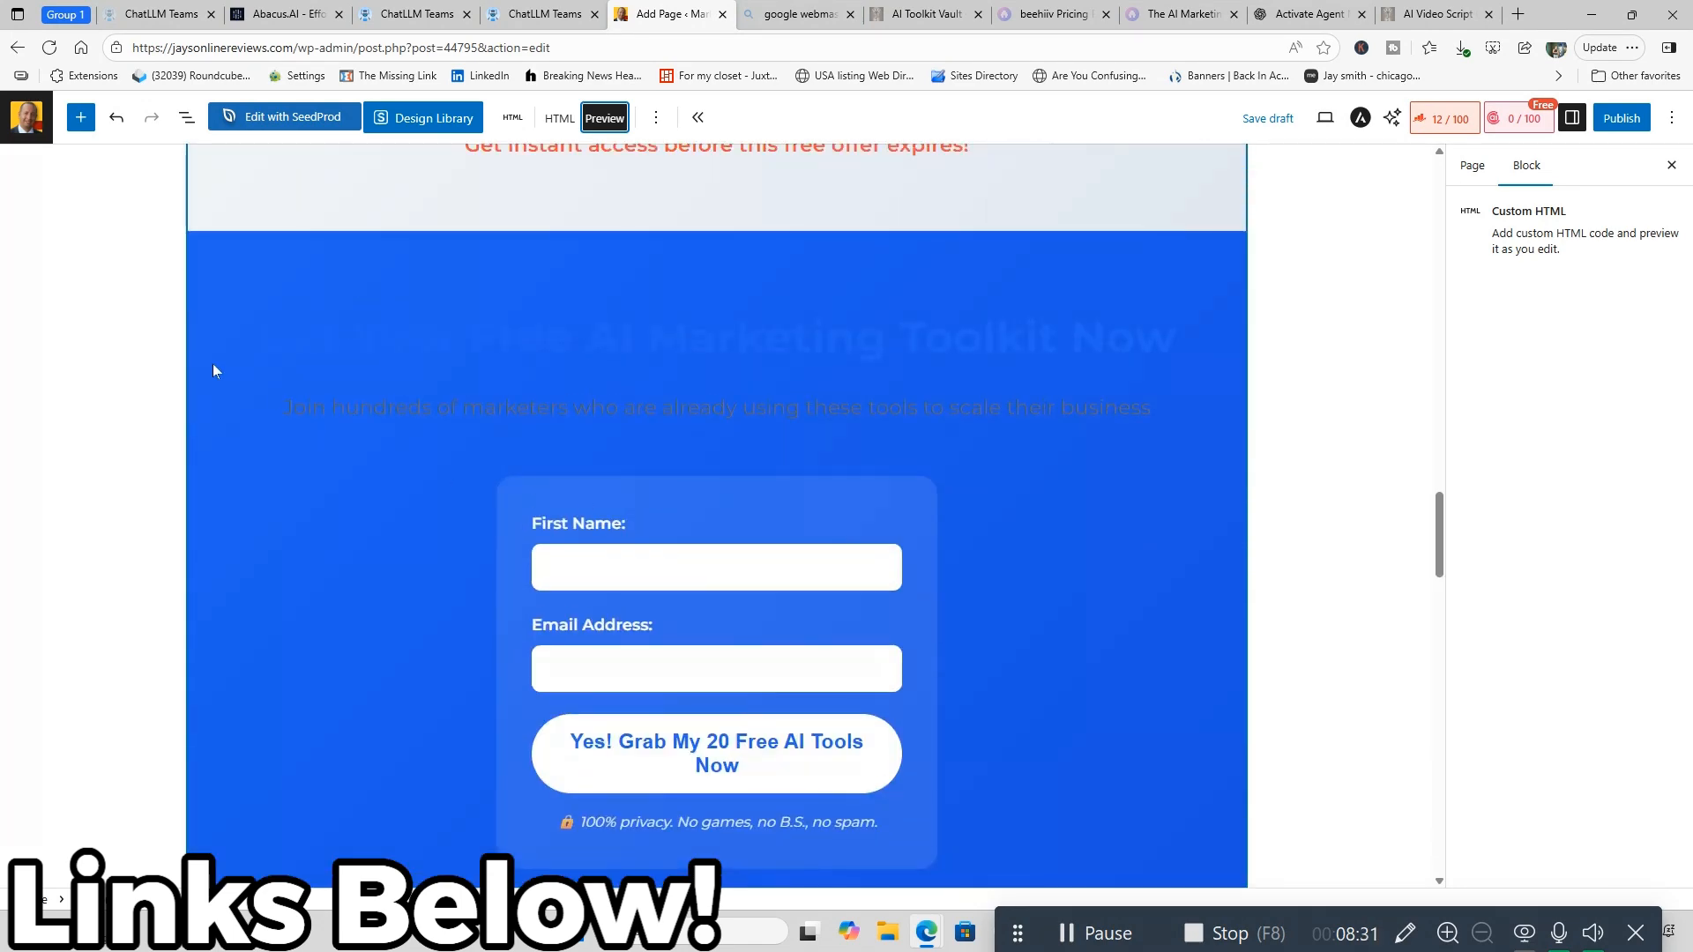
{"action": "scroll", "coordinate": [1229, 609], "scroll_direction": "down", "scroll_amount": 12}
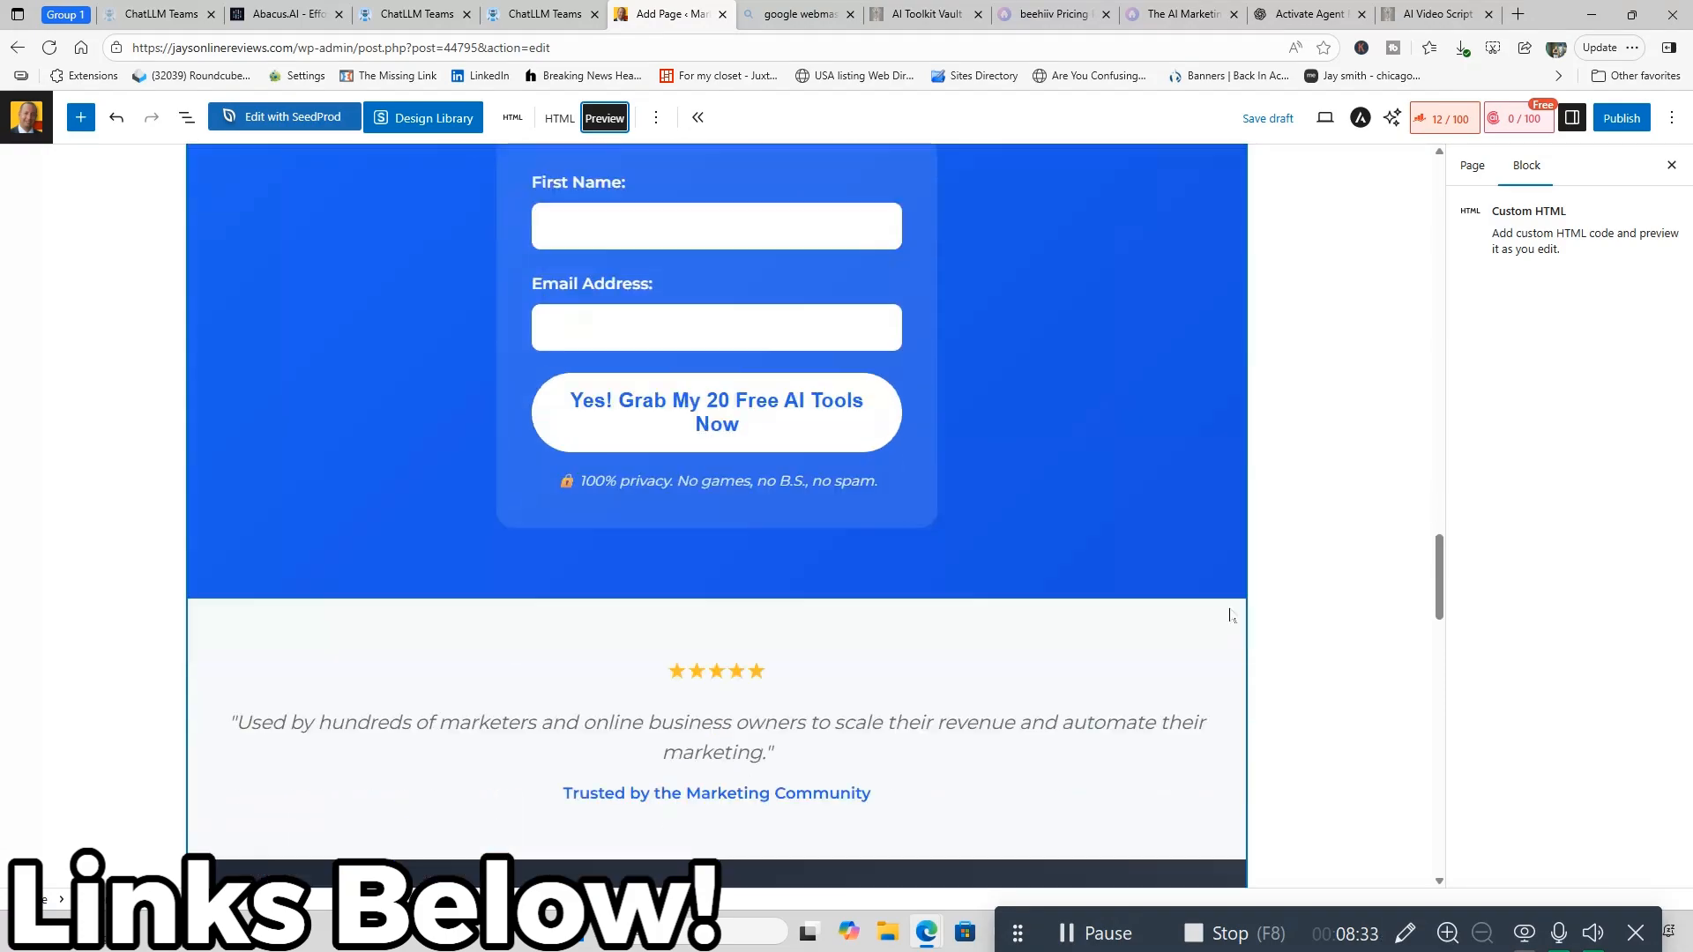
{"action": "scroll", "coordinate": [1232, 615], "scroll_direction": "down", "scroll_amount": 3}
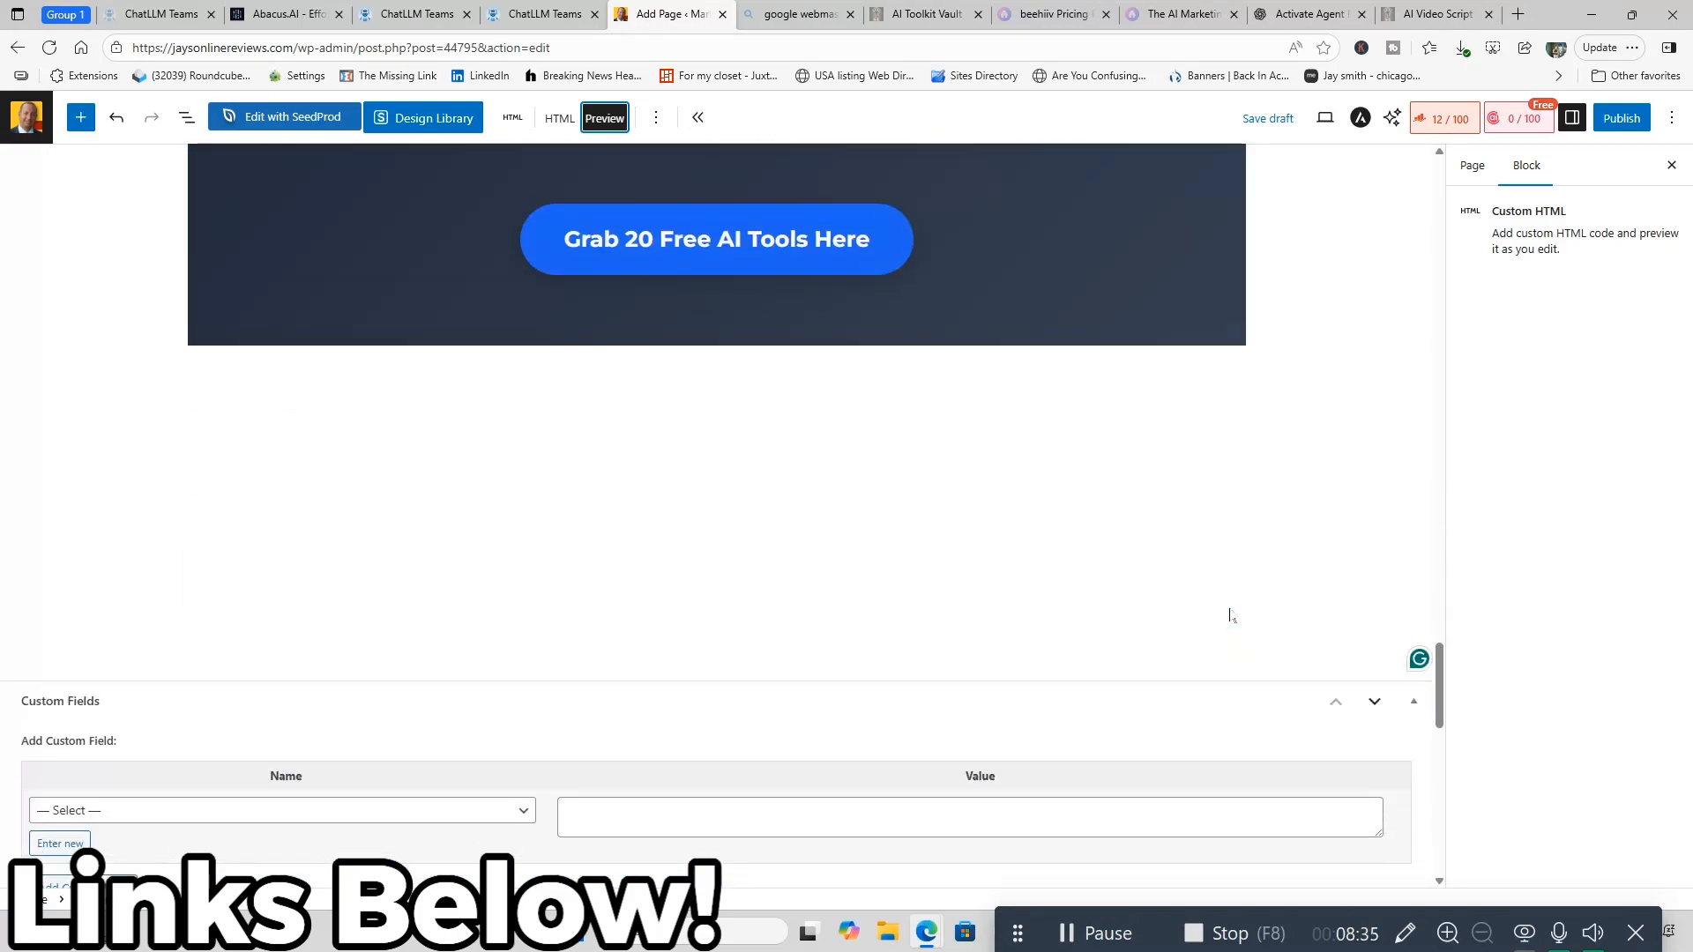
{"action": "scroll", "coordinate": [1231, 614], "scroll_direction": "up", "scroll_amount": 15}
{"action": "scroll", "coordinate": [1231, 615], "scroll_direction": "up", "scroll_amount": 10}
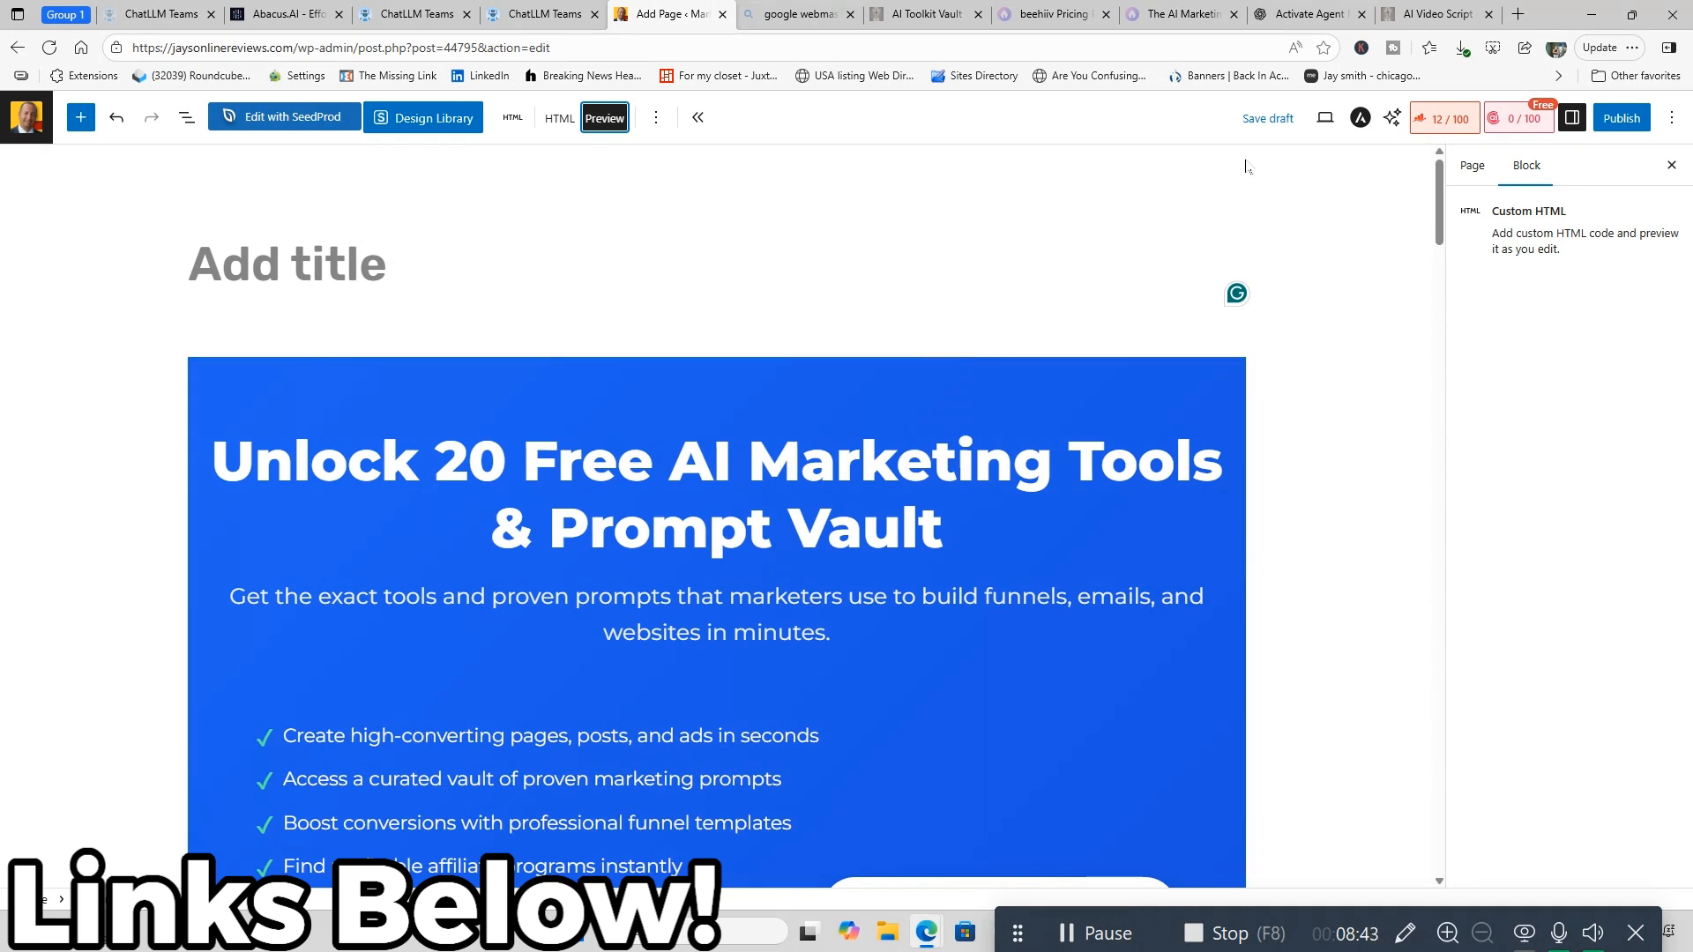
- Switch to the ChatGPT conversation and look back through the Deep Agent prompt versions for the landing page's headline
{"action": "mouse_move", "coordinate": [1314, 24]}
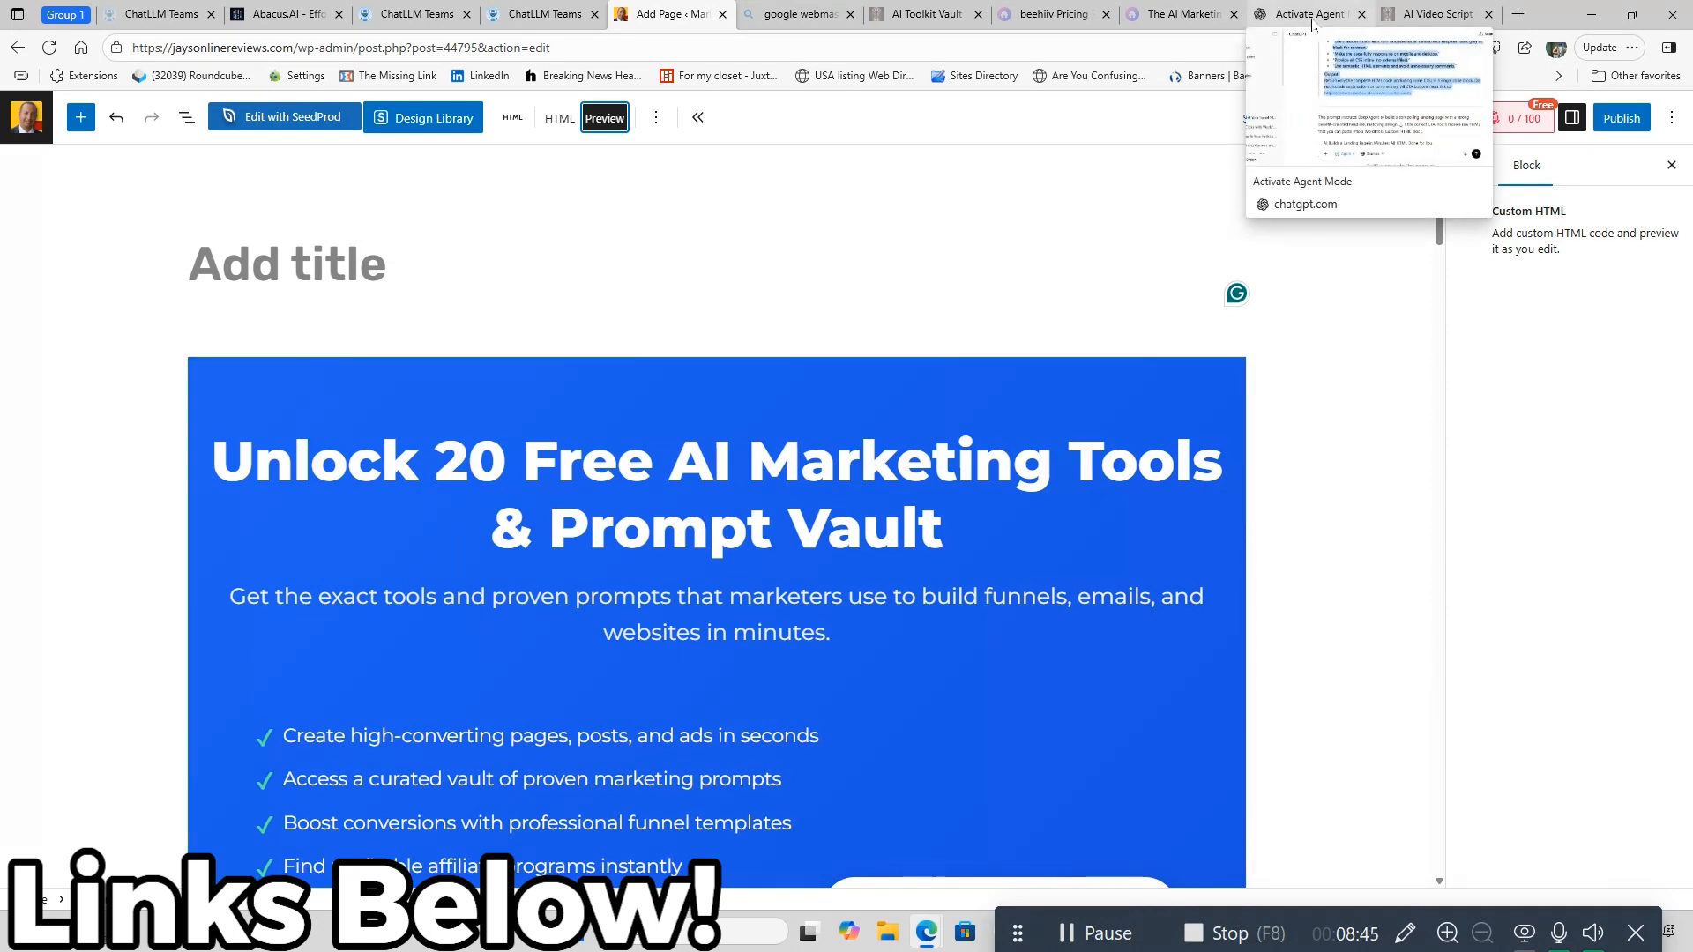
{"action": "left_click", "coordinate": [1313, 24]}
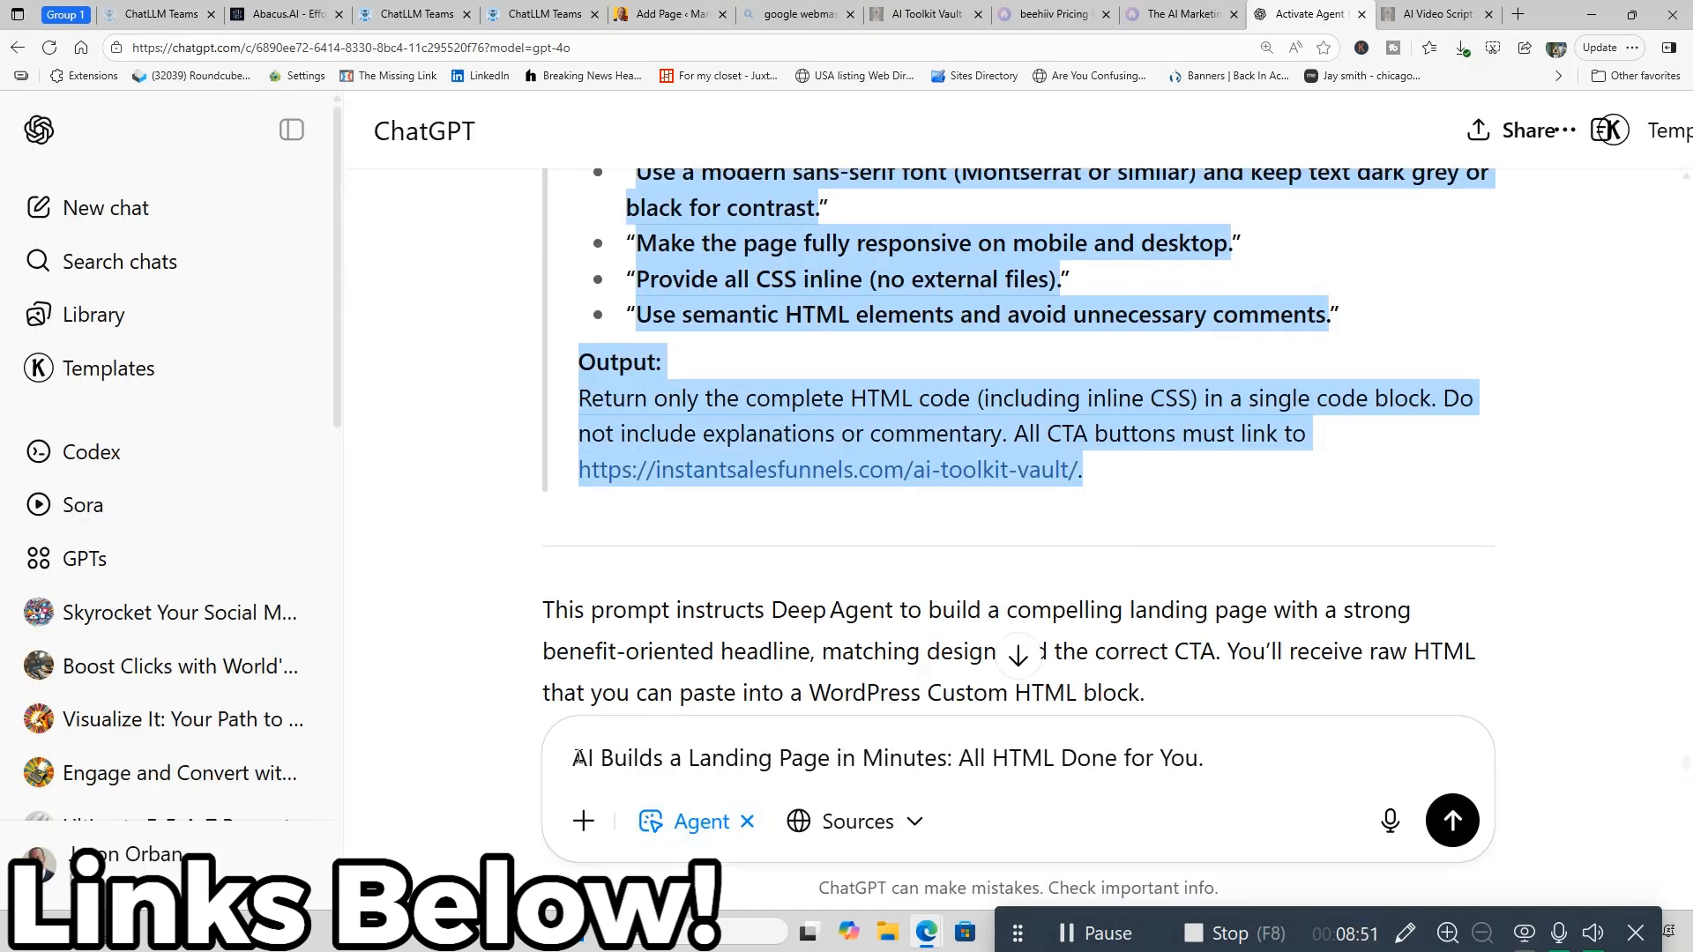
{"action": "scroll", "coordinate": [823, 641], "scroll_direction": "up", "scroll_amount": 15}
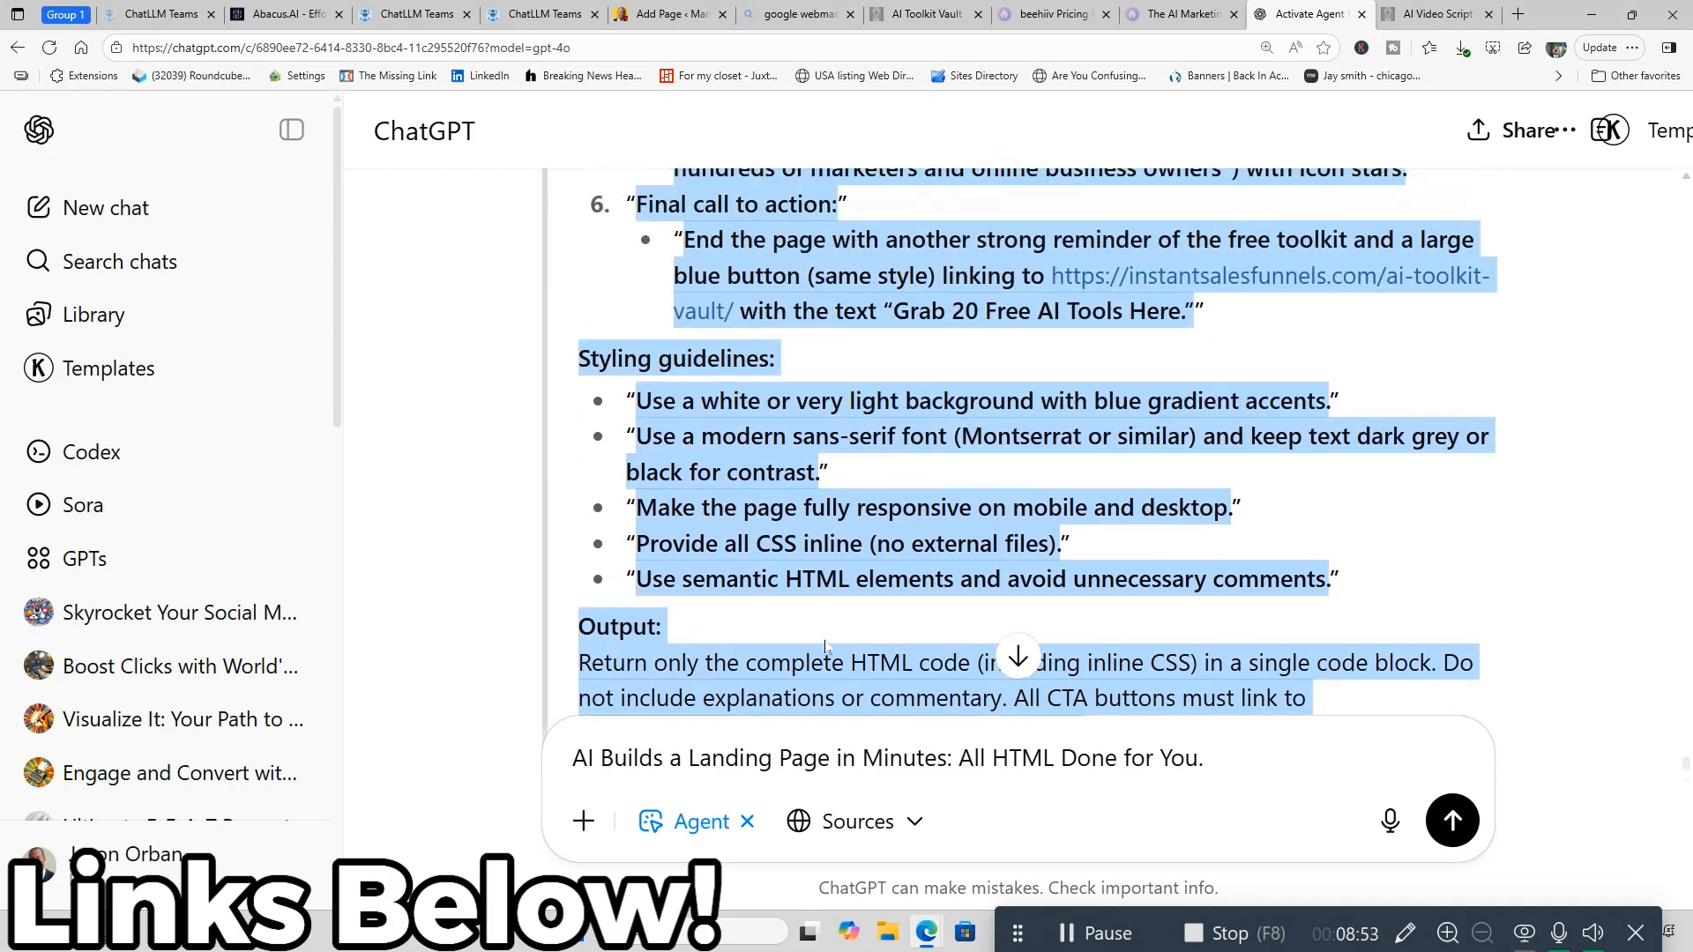
{"action": "scroll", "coordinate": [827, 641], "scroll_direction": "up", "scroll_amount": 2}
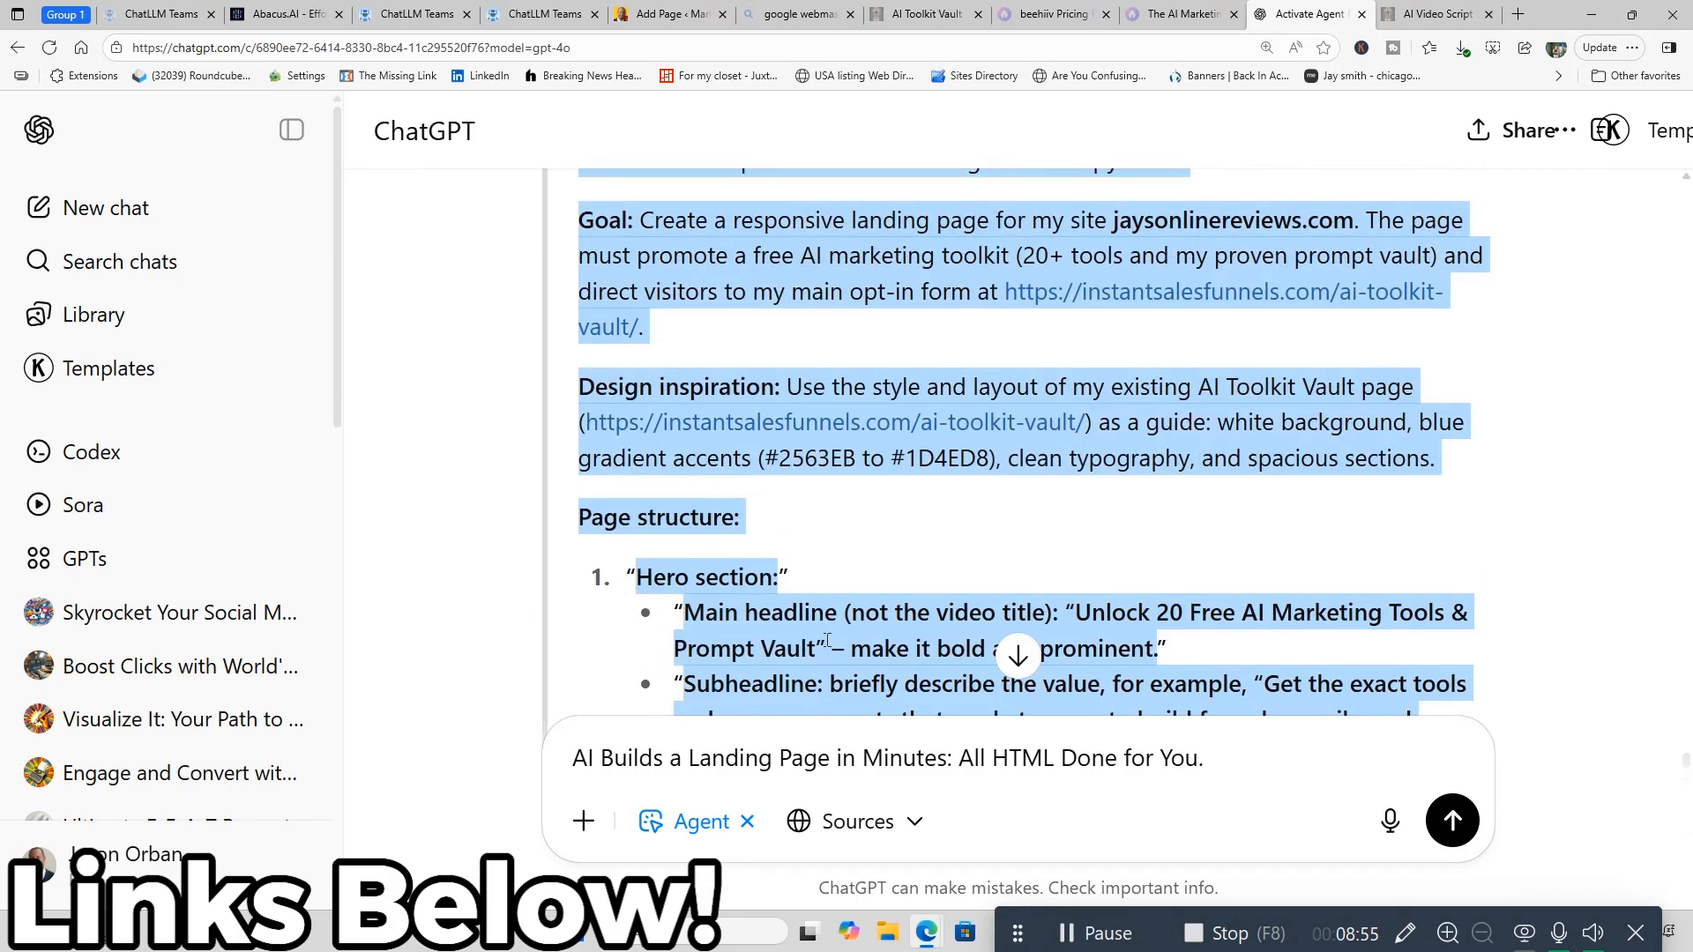
{"action": "left_click", "coordinate": [925, 564]}
{"action": "scroll", "coordinate": [921, 558], "scroll_direction": "up", "scroll_amount": 7}
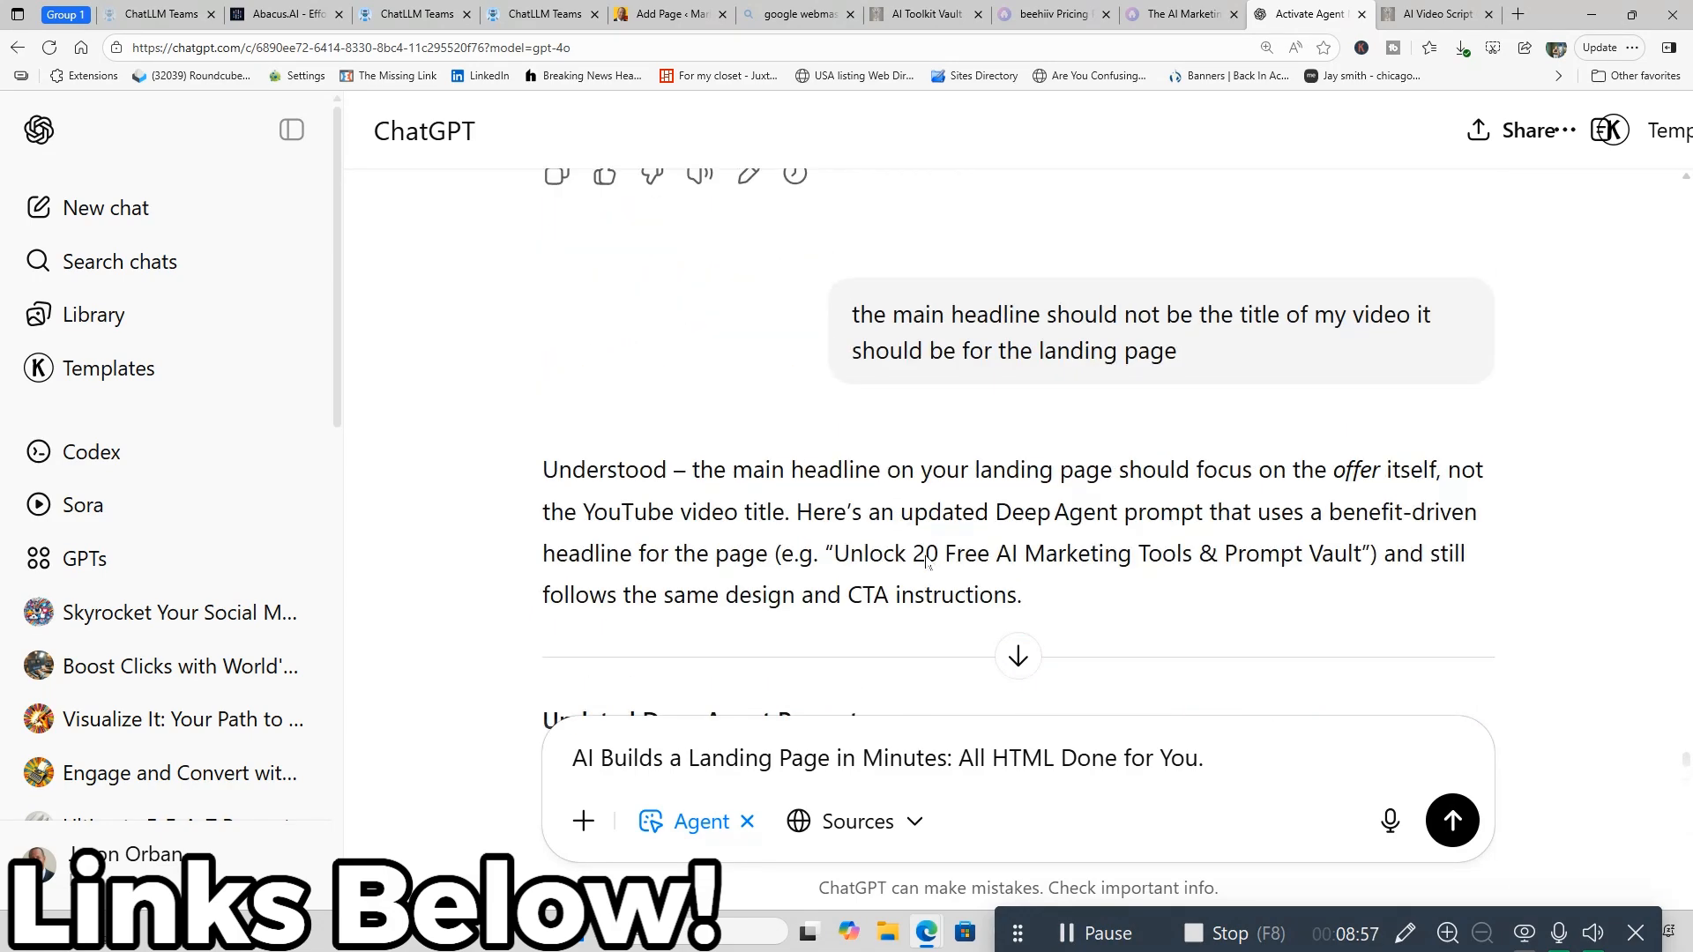
{"action": "scroll", "coordinate": [927, 556], "scroll_direction": "up", "scroll_amount": 10}
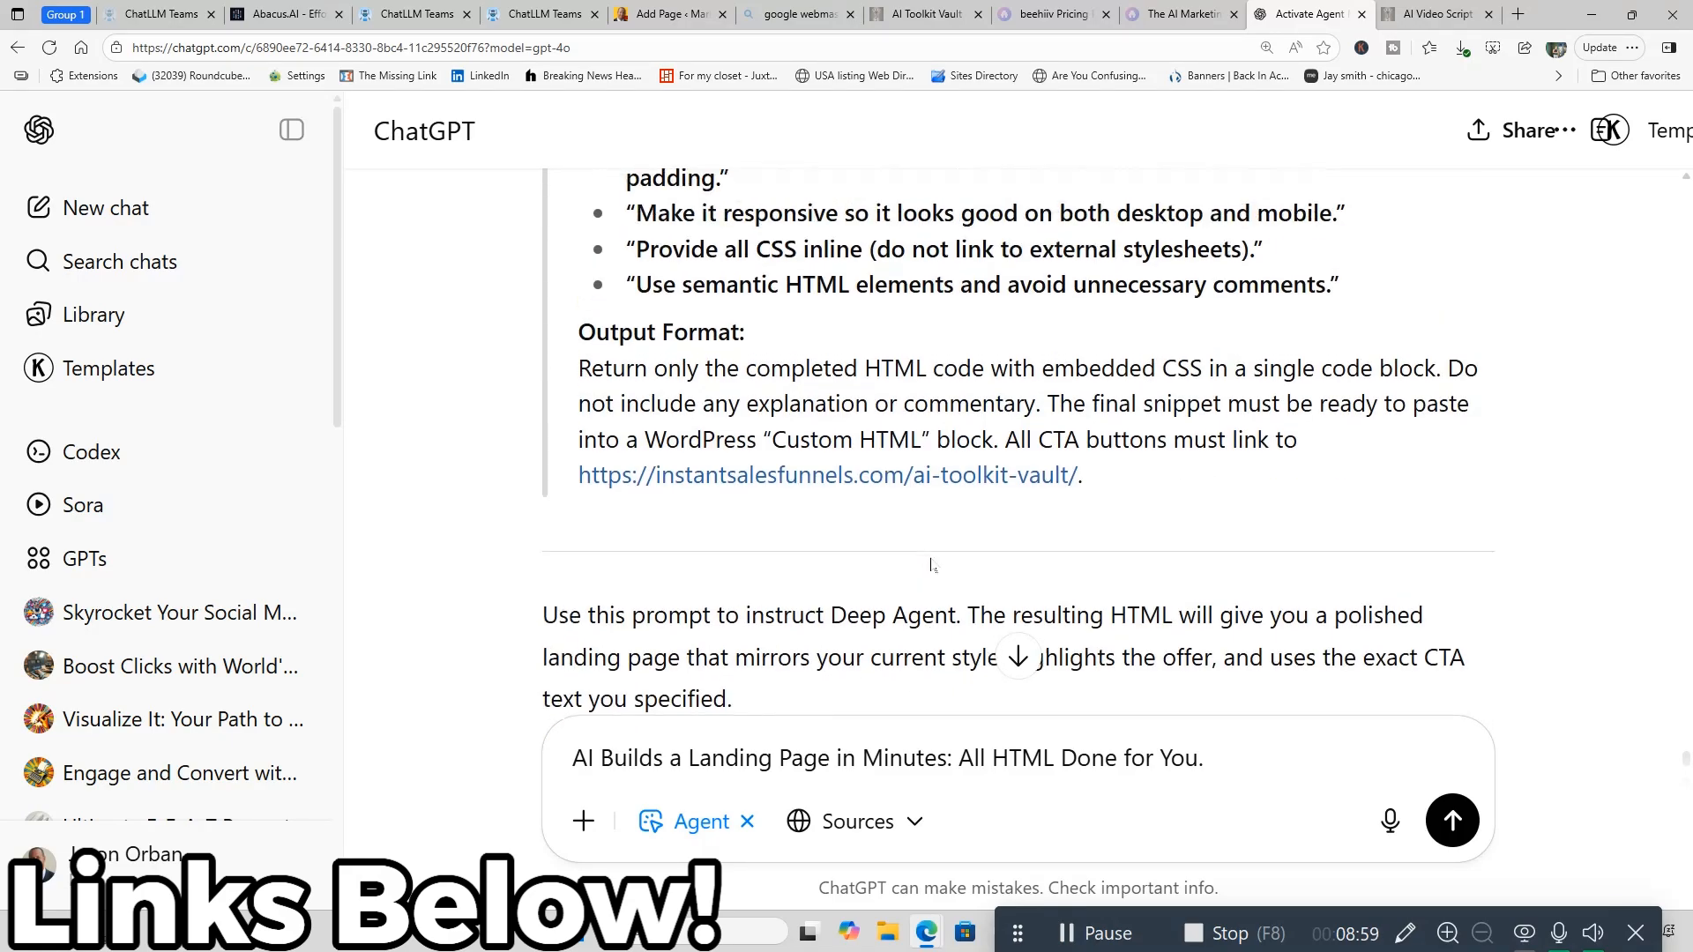
{"action": "scroll", "coordinate": [932, 565], "scroll_direction": "up", "scroll_amount": 10}
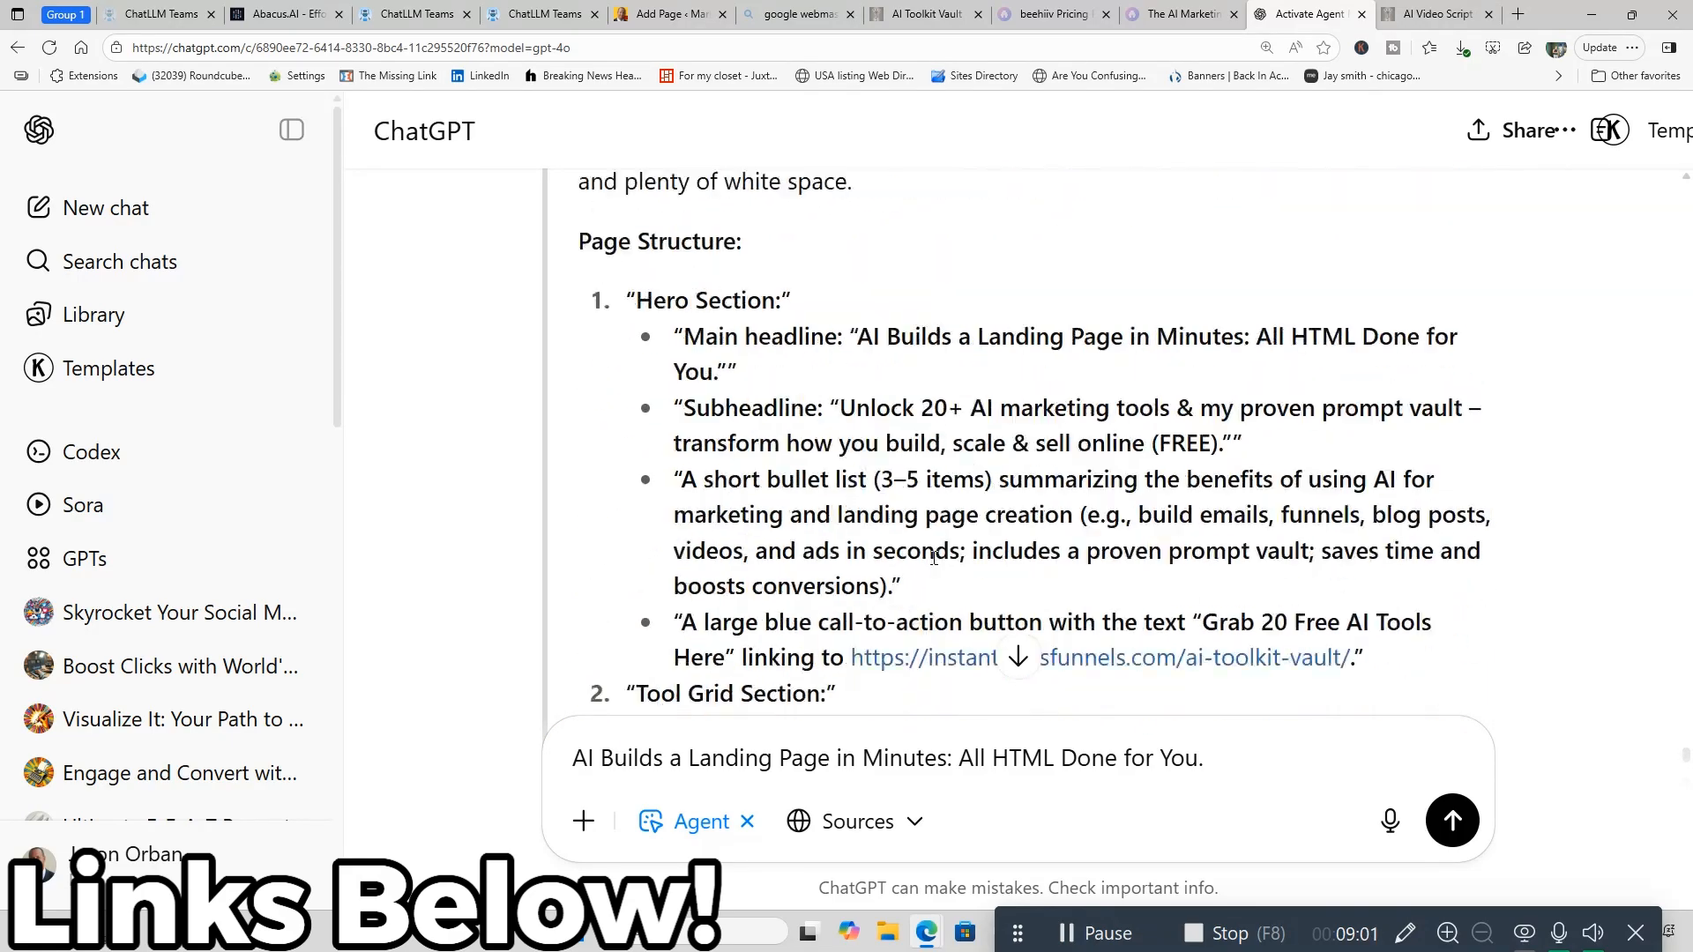
{"action": "scroll", "coordinate": [934, 560], "scroll_direction": "up", "scroll_amount": 10}
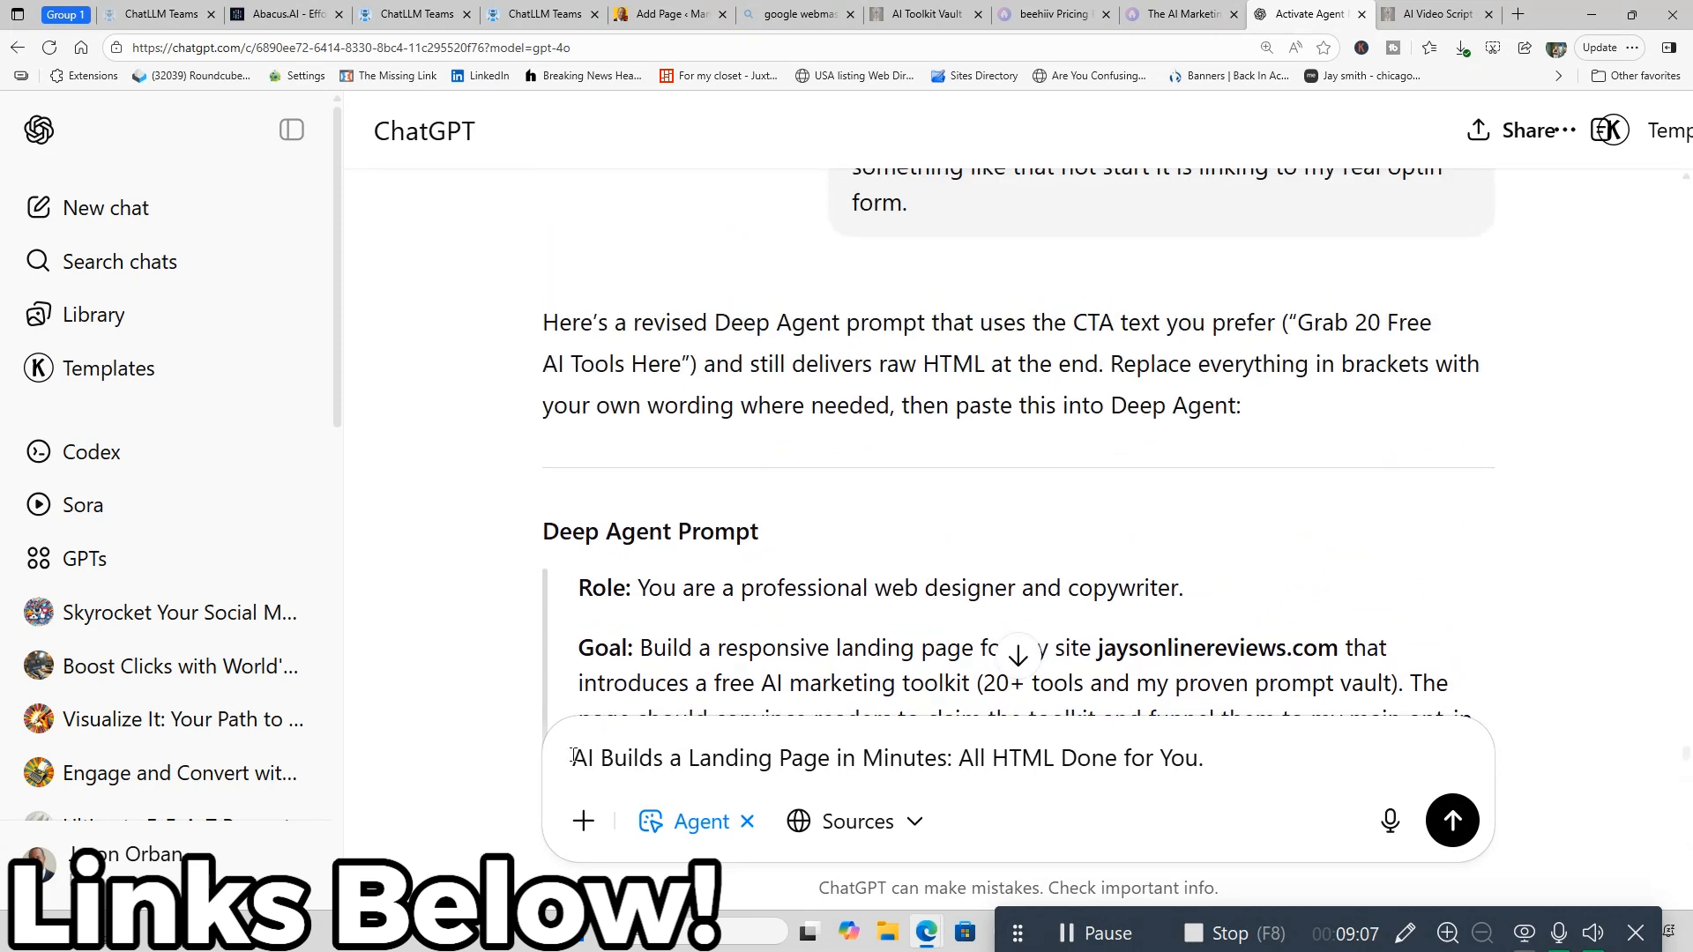
- Copy and clear the unsent draft message and ask ChatGPT "what was the title of this landing page we just created."
{"action": "left_click_drag", "start_coordinate": [573, 756], "coordinate": [1208, 762]}
{"action": "right_click", "coordinate": [1208, 762]}
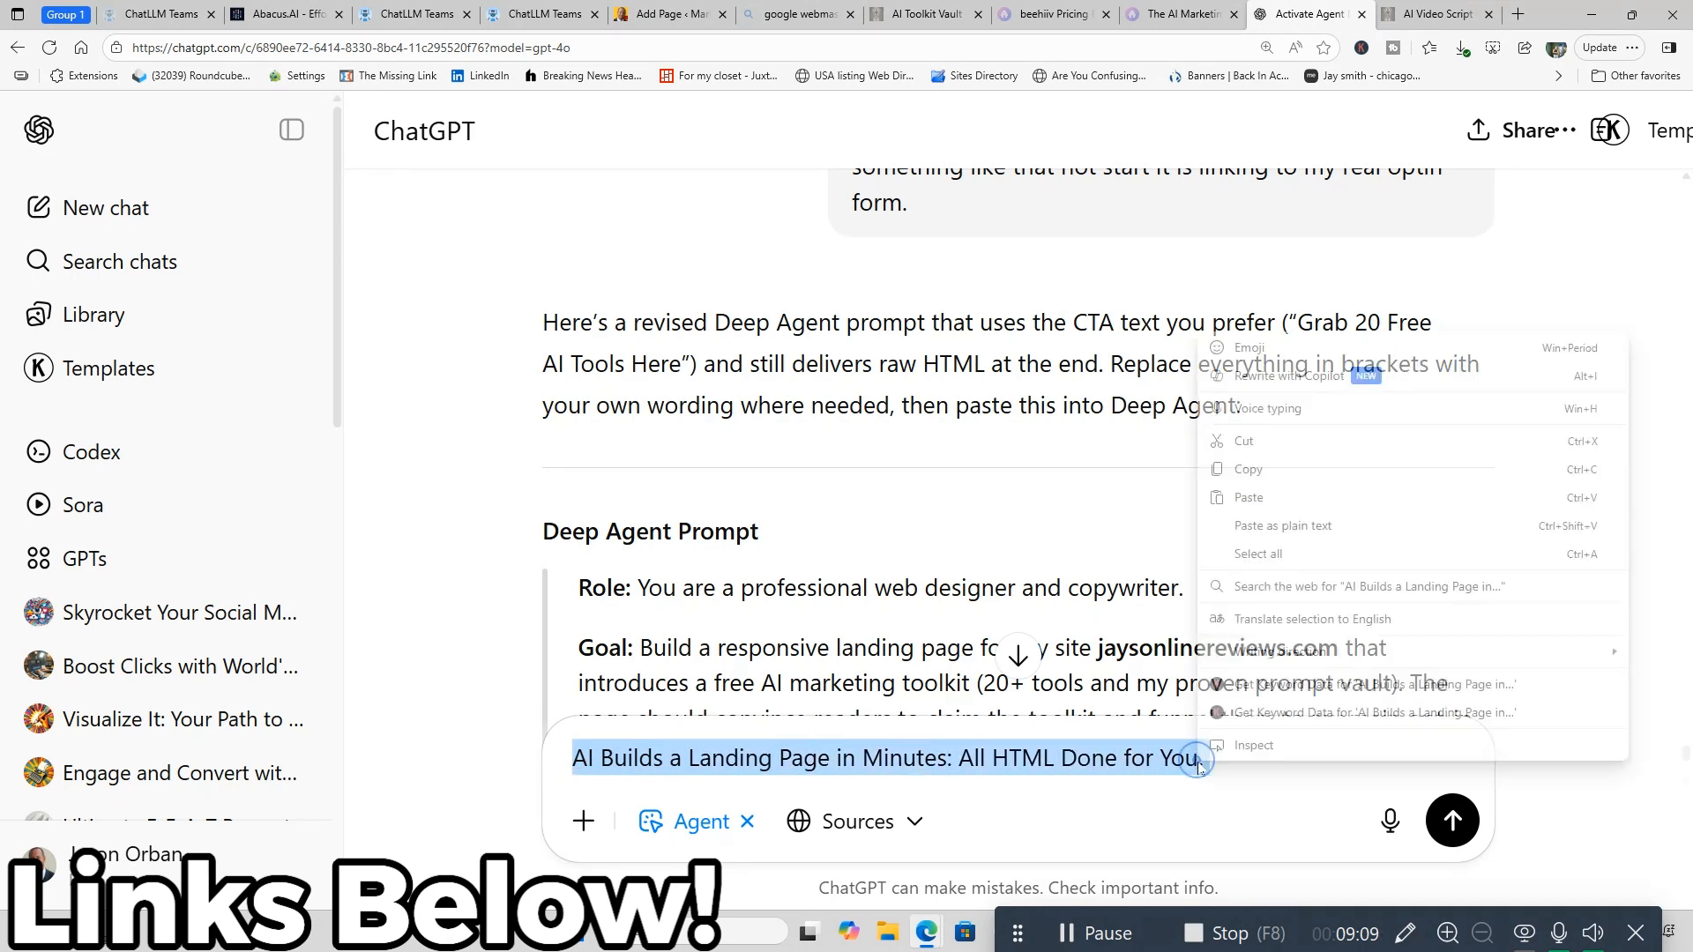
{"action": "left_click", "coordinate": [1284, 470]}
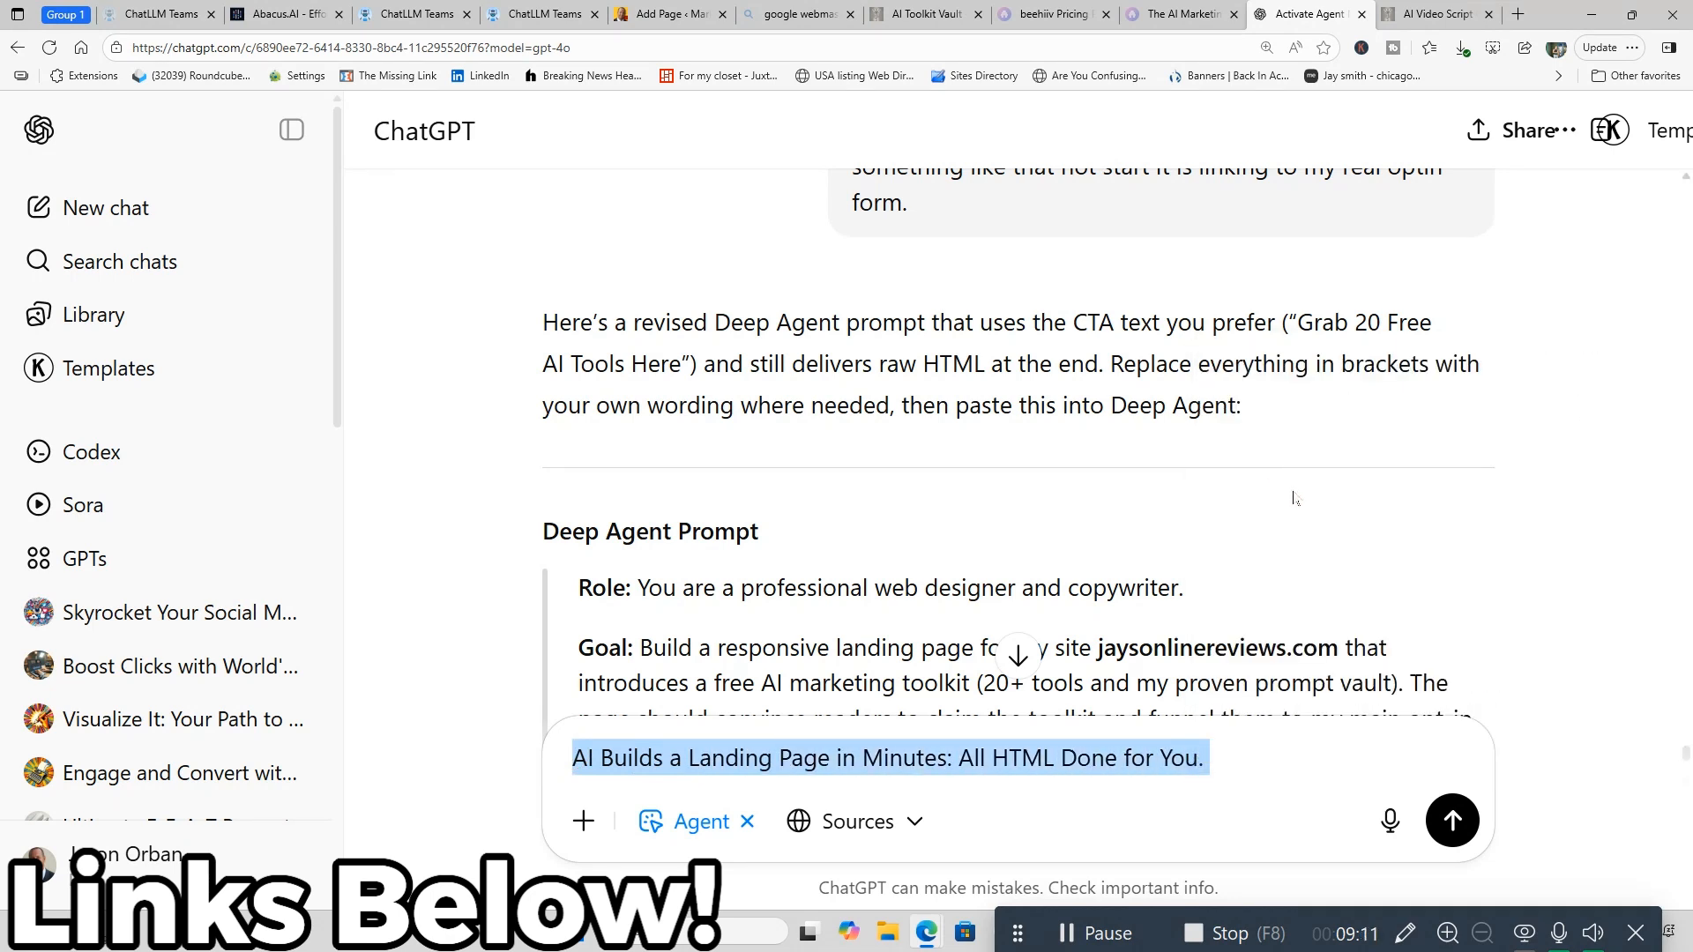
{"action": "key", "text": "BackSpace"}
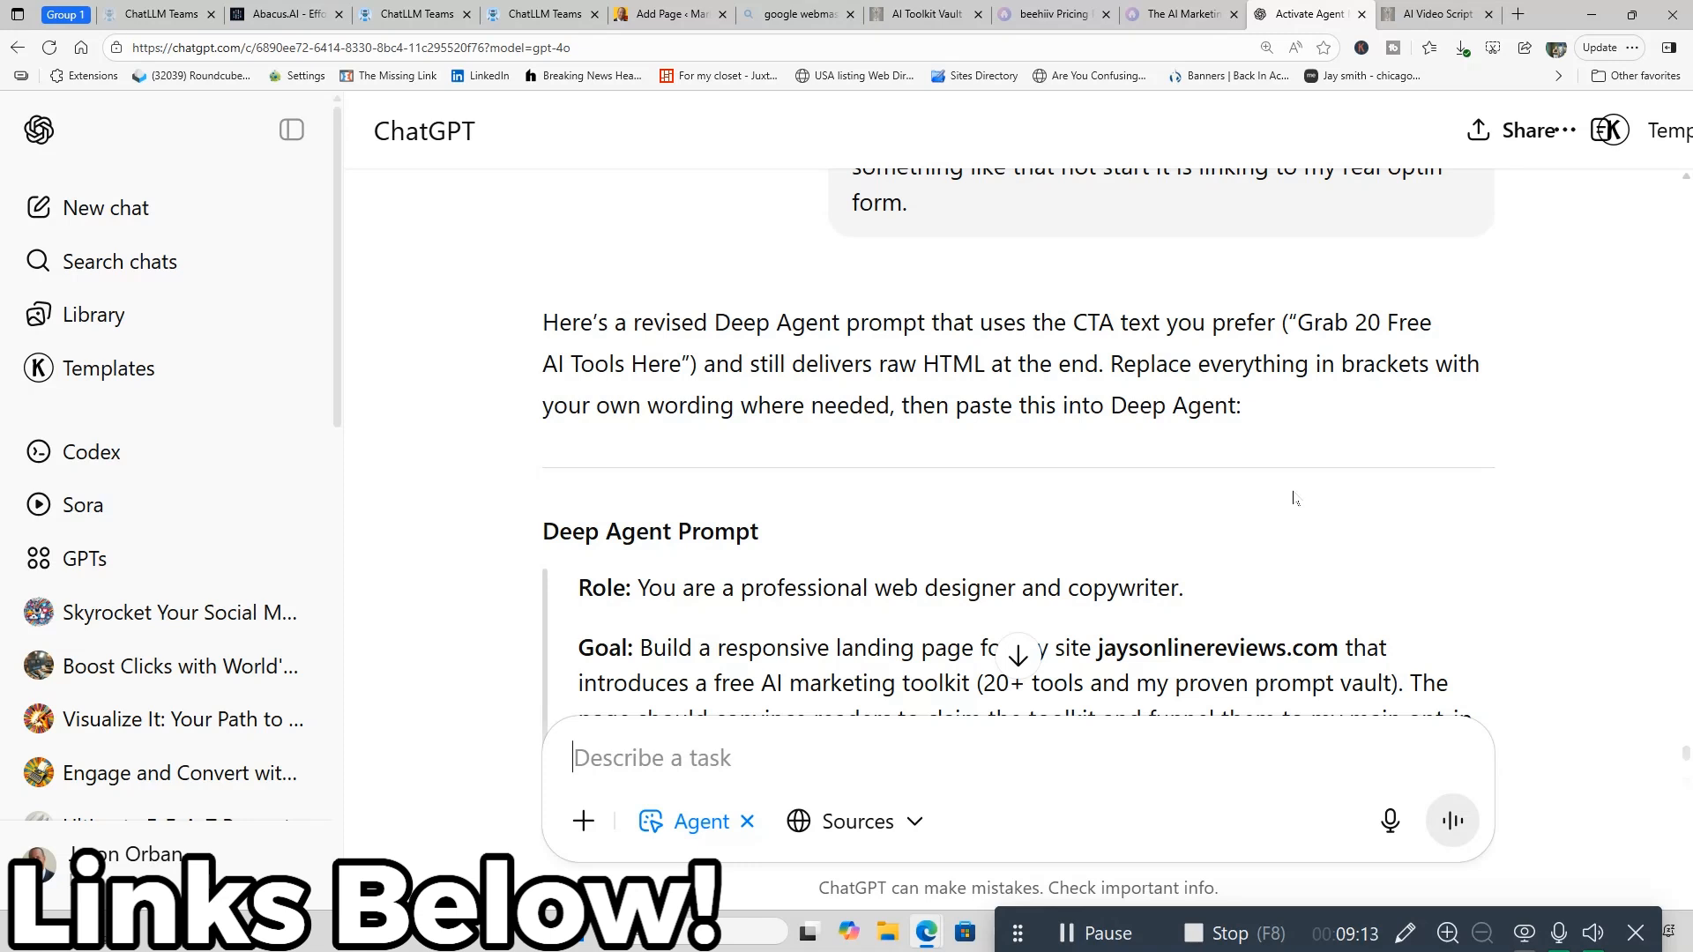
{"action": "type", "text": "what wa"}
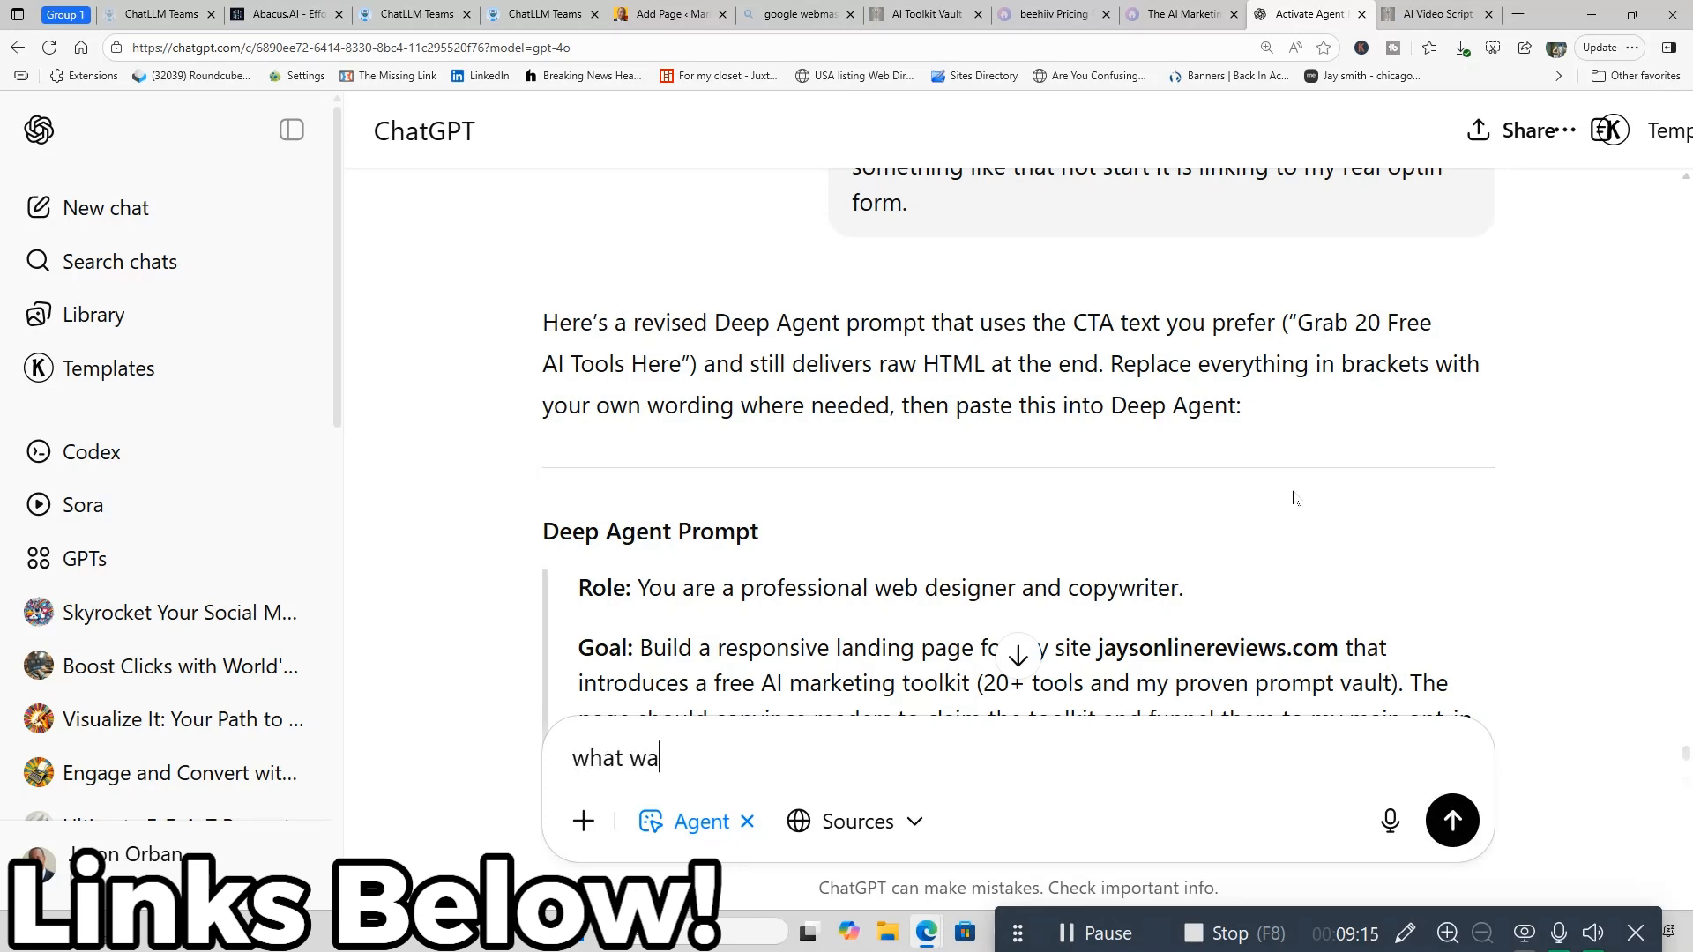
{"action": "type", "text": "s the title of this land"}
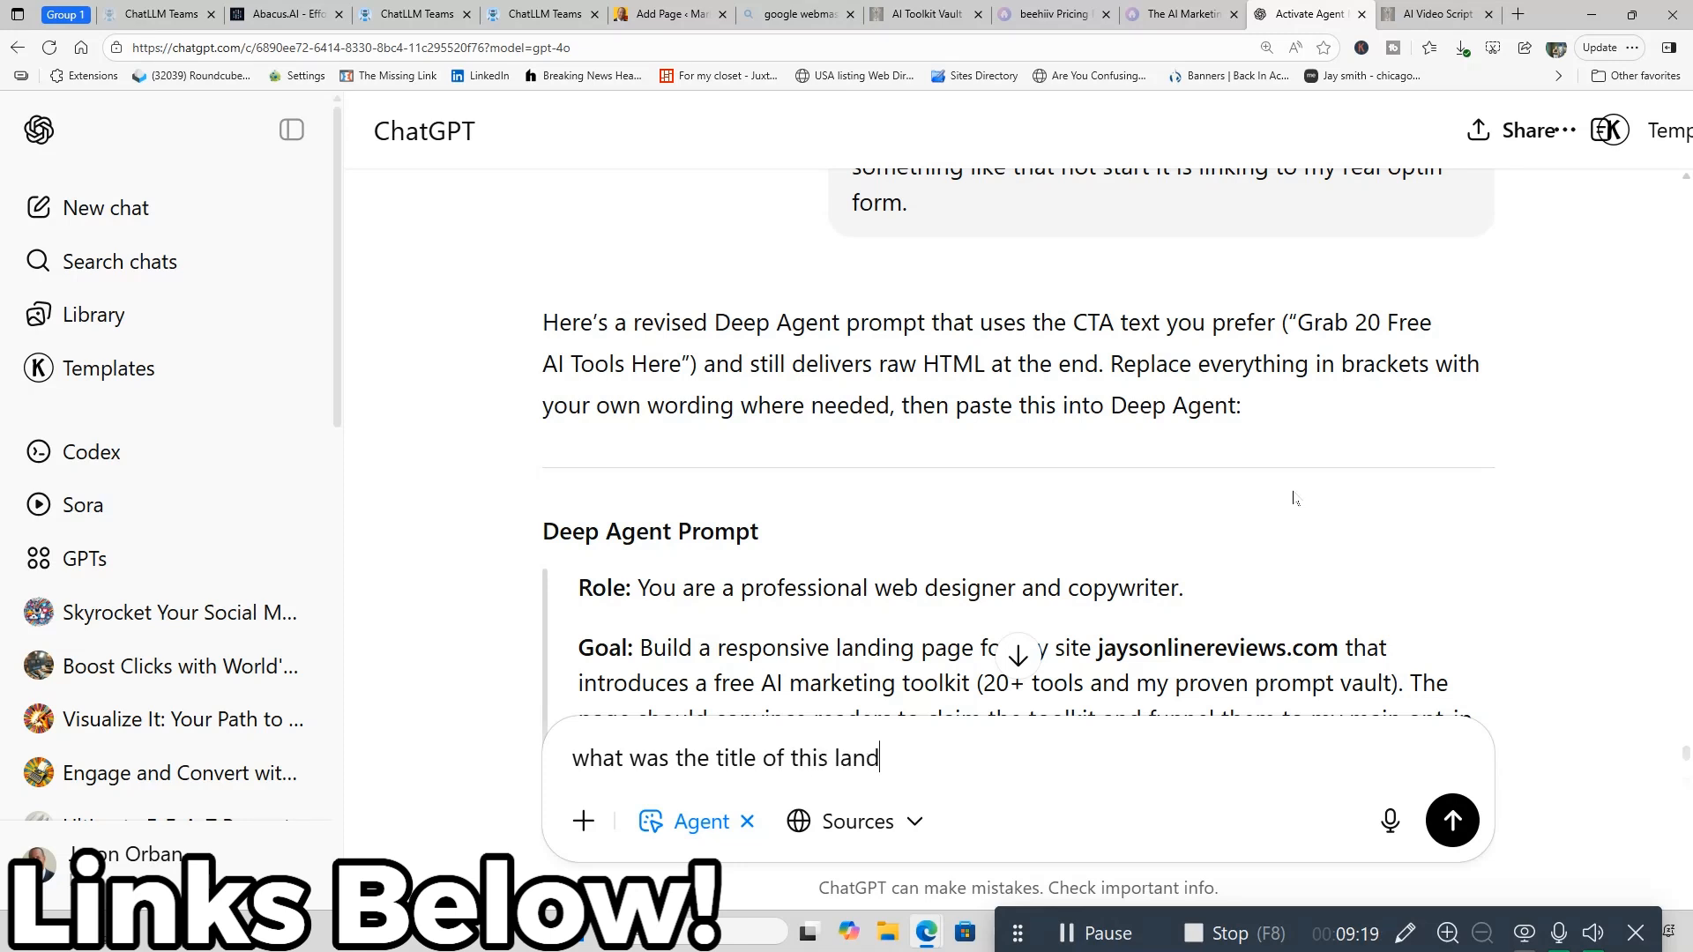
{"action": "type", "text": "ing page we "}
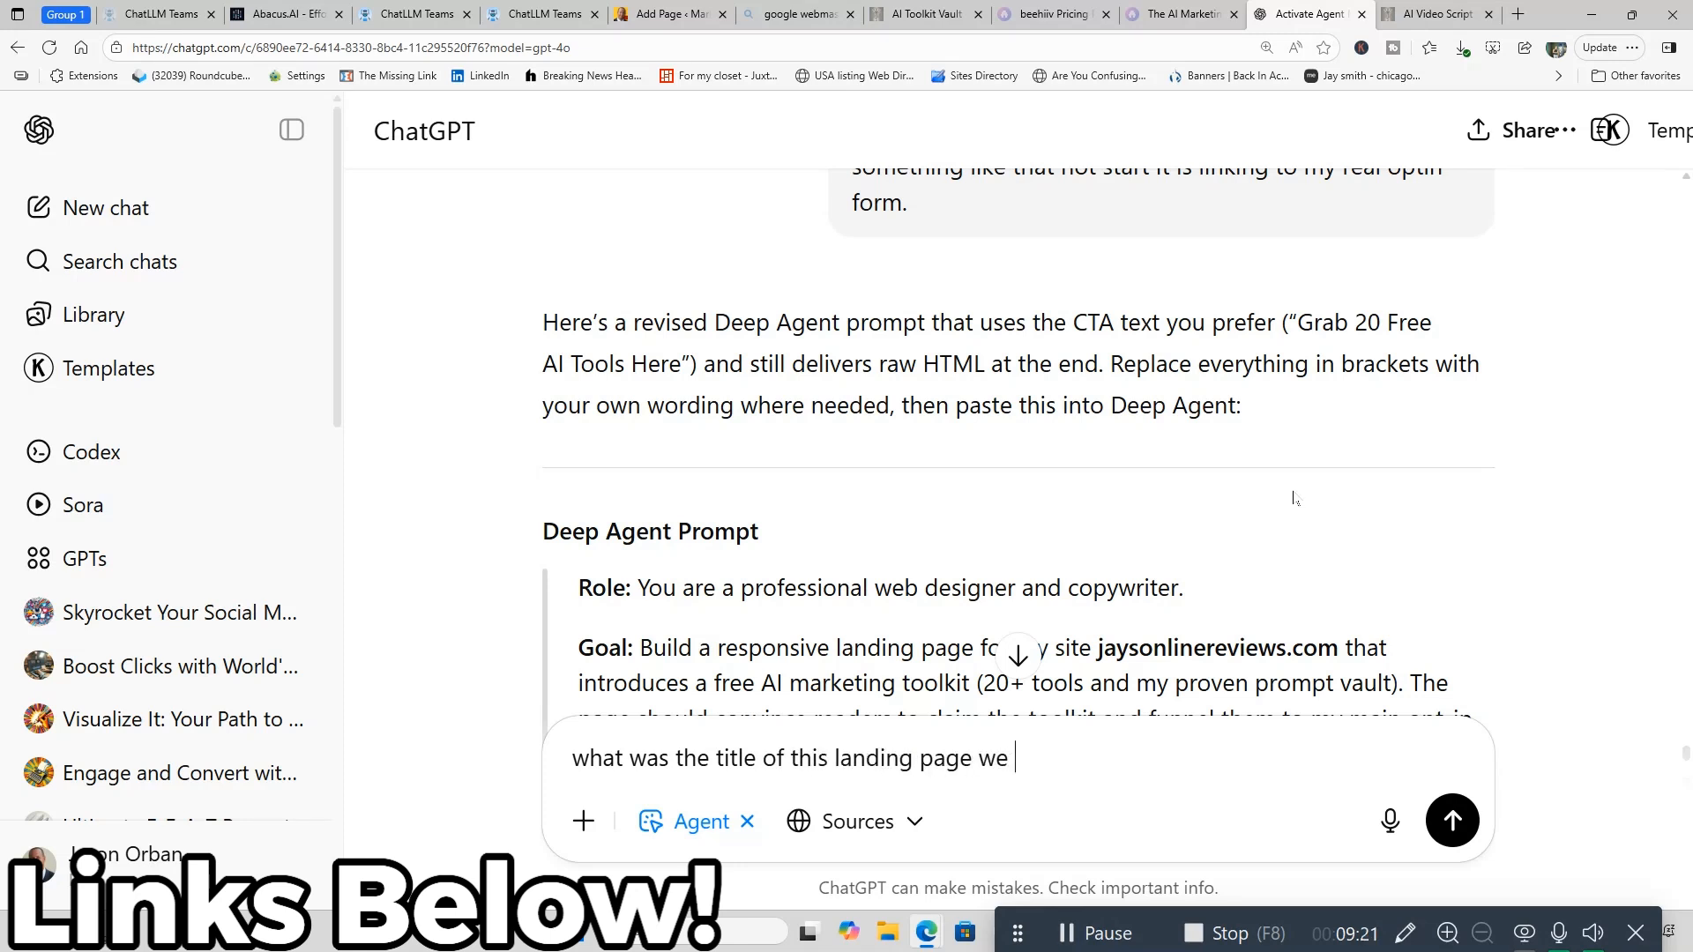
{"action": "type", "text": "just created."}
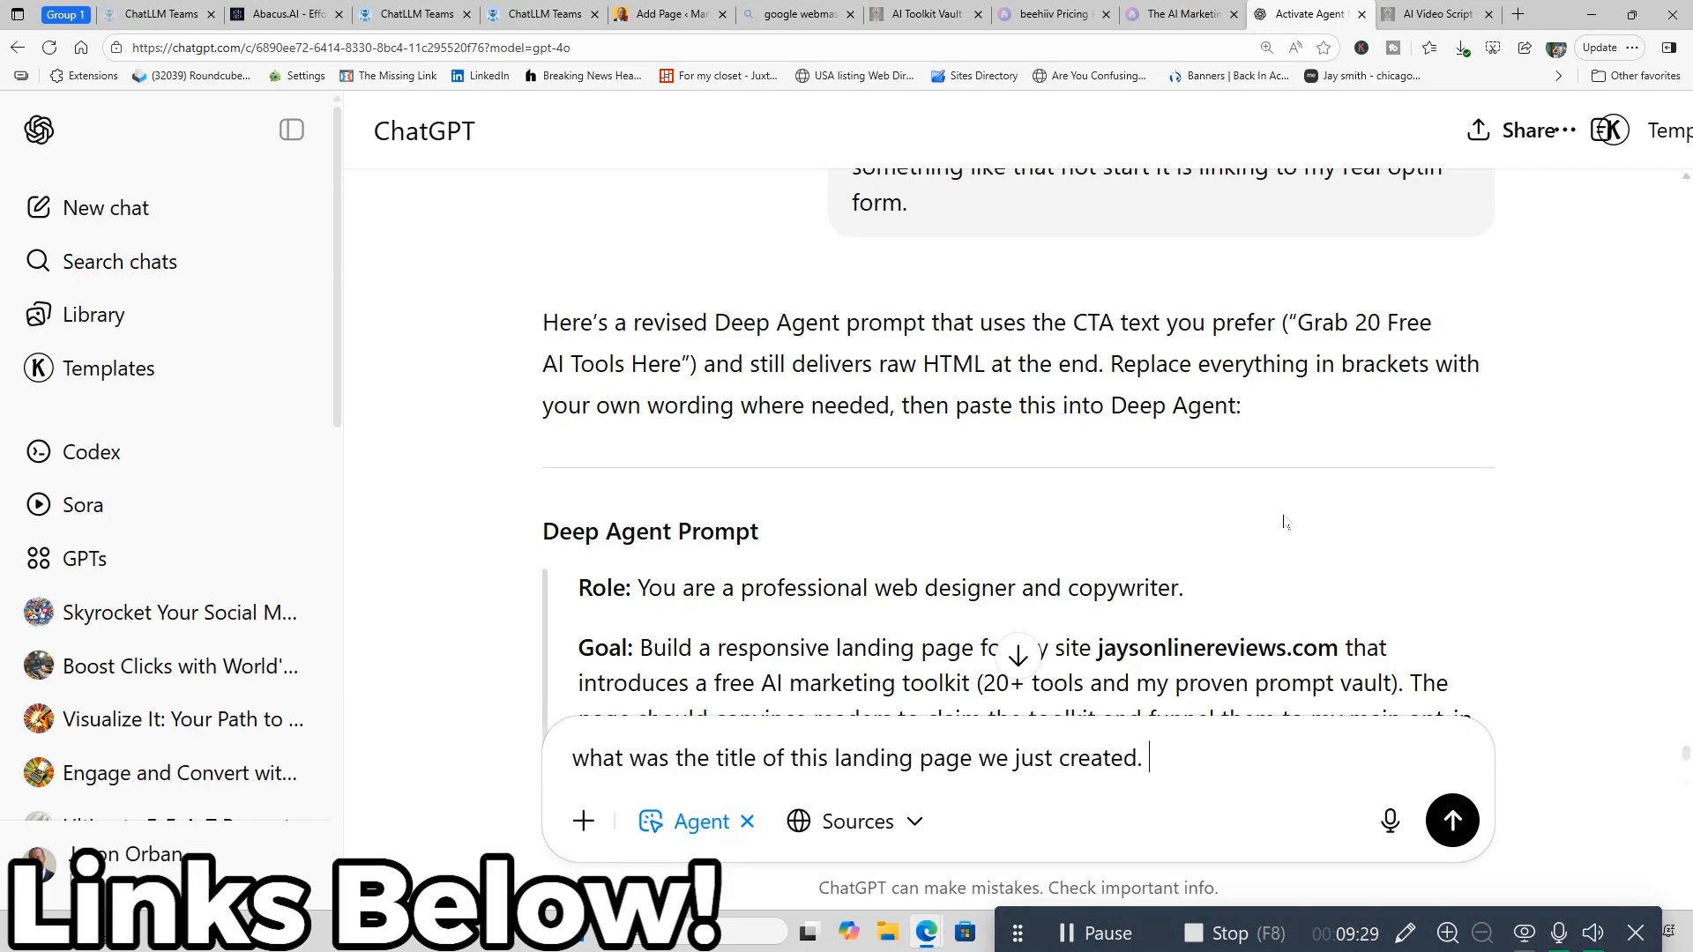
{"action": "key", "text": "Return"}
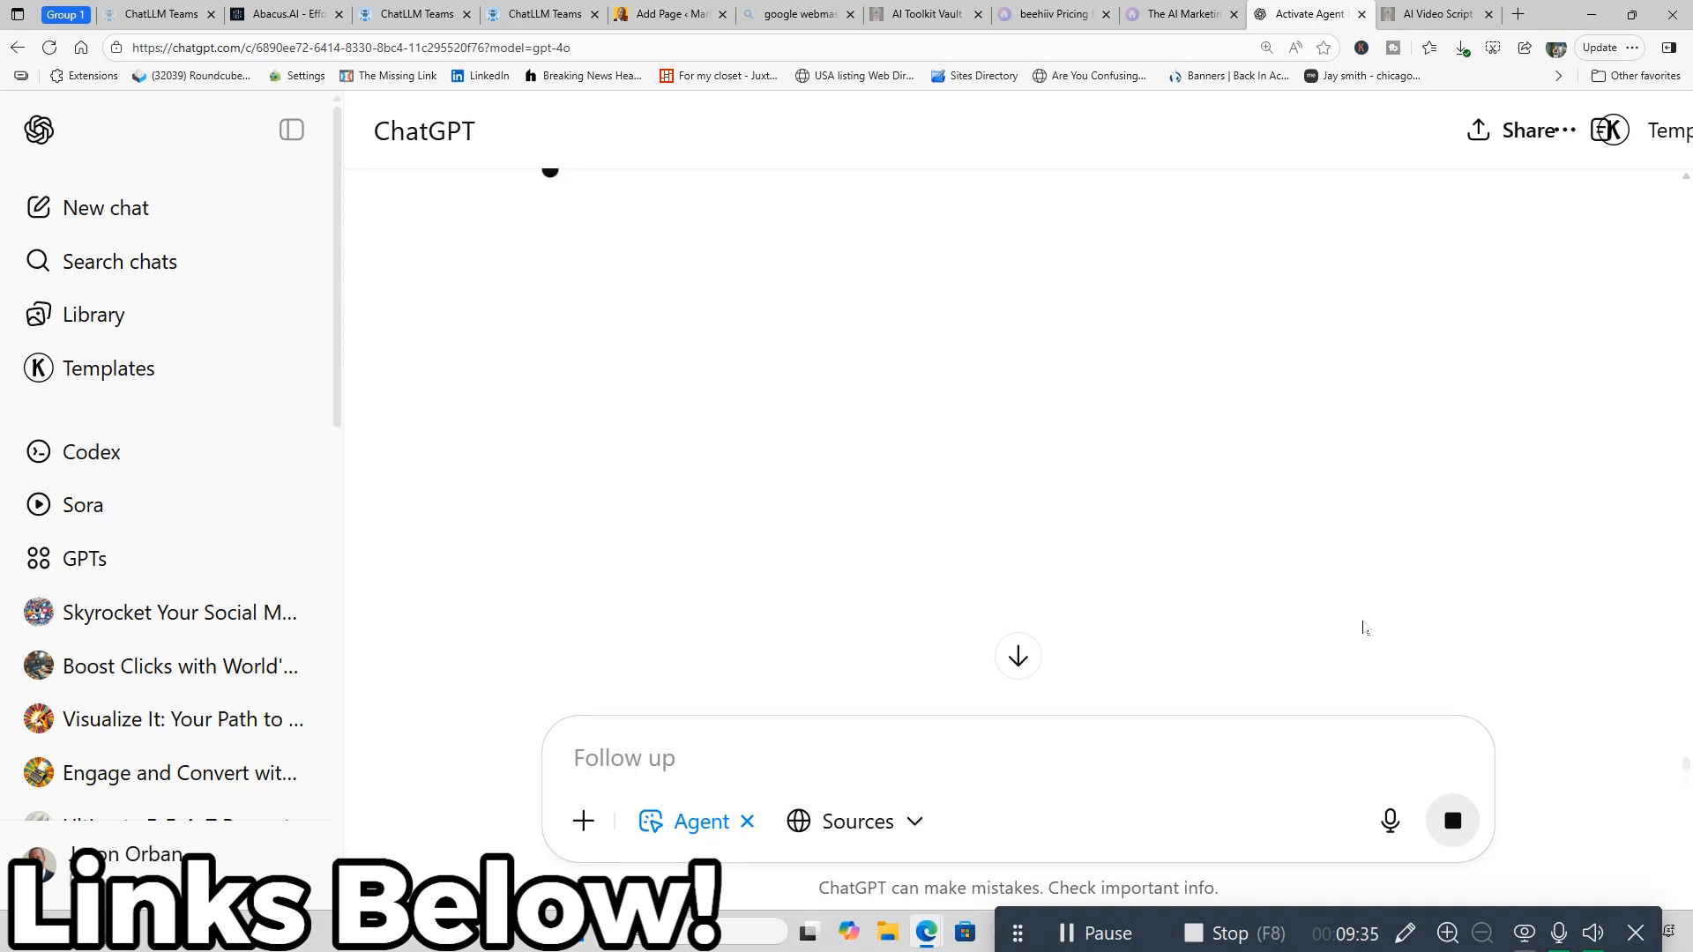
- Read ChatGPT's reply and copy the suggested title "Unlock 20 Free AI Marketing Tools & Prompt Vault – Free Toolkit for Marketers" without the quotation marks
{"action": "scroll", "coordinate": [1365, 628], "scroll_direction": "up", "scroll_amount": 2}
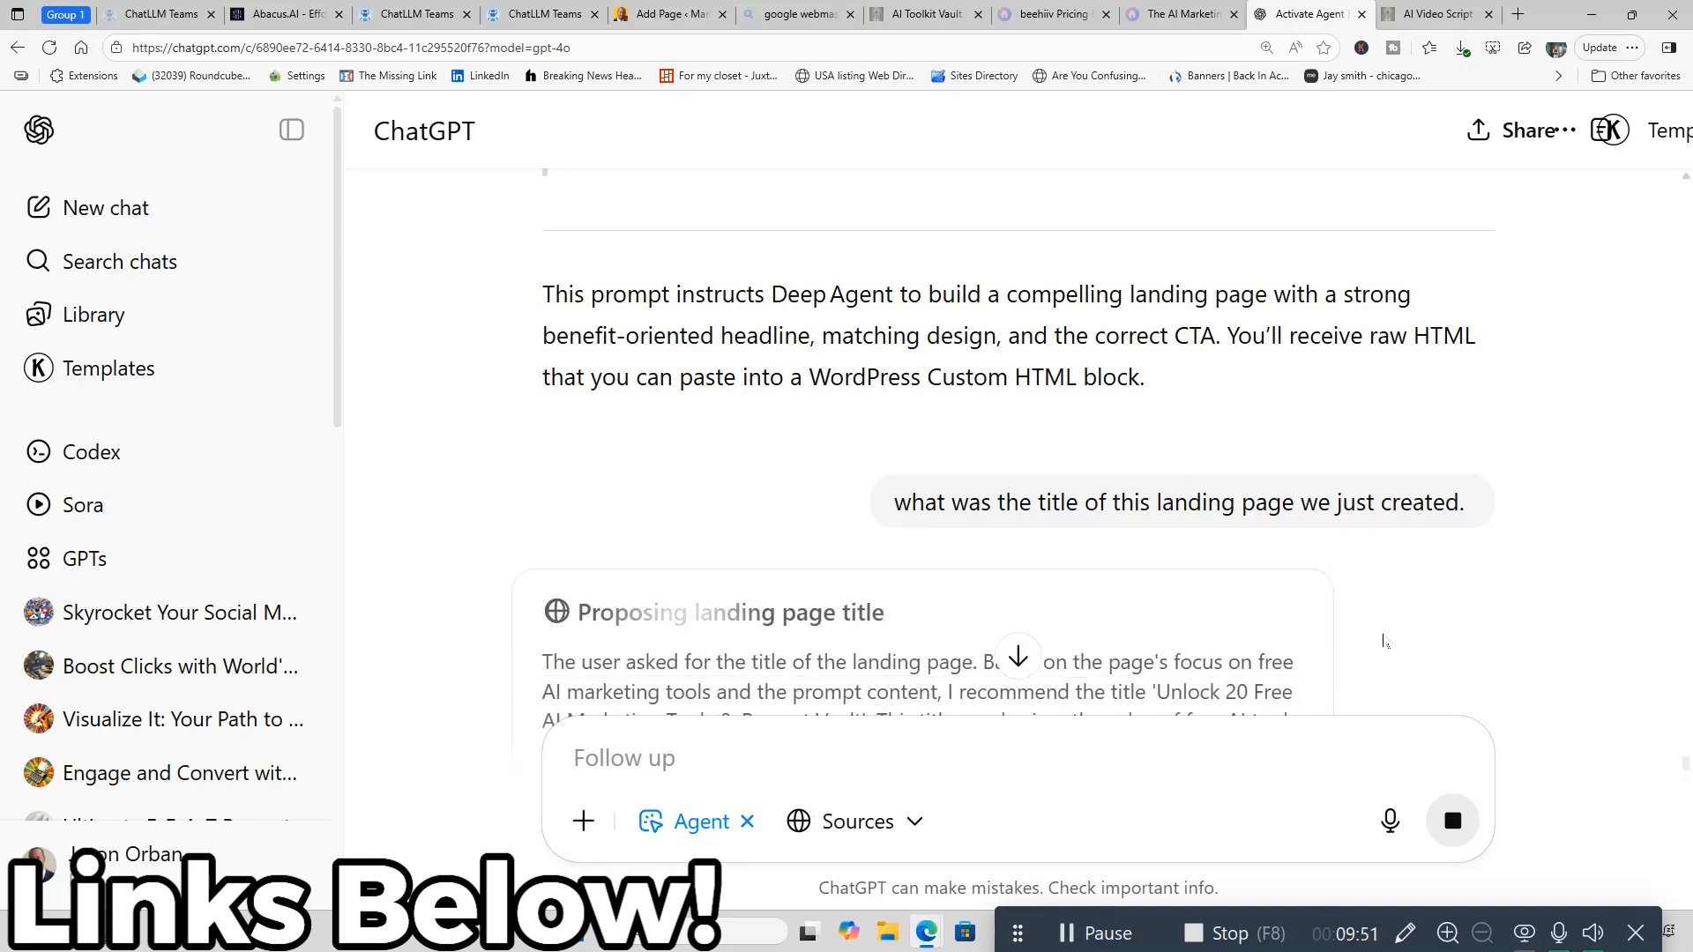
{"action": "scroll", "coordinate": [1382, 641], "scroll_direction": "down", "scroll_amount": 2}
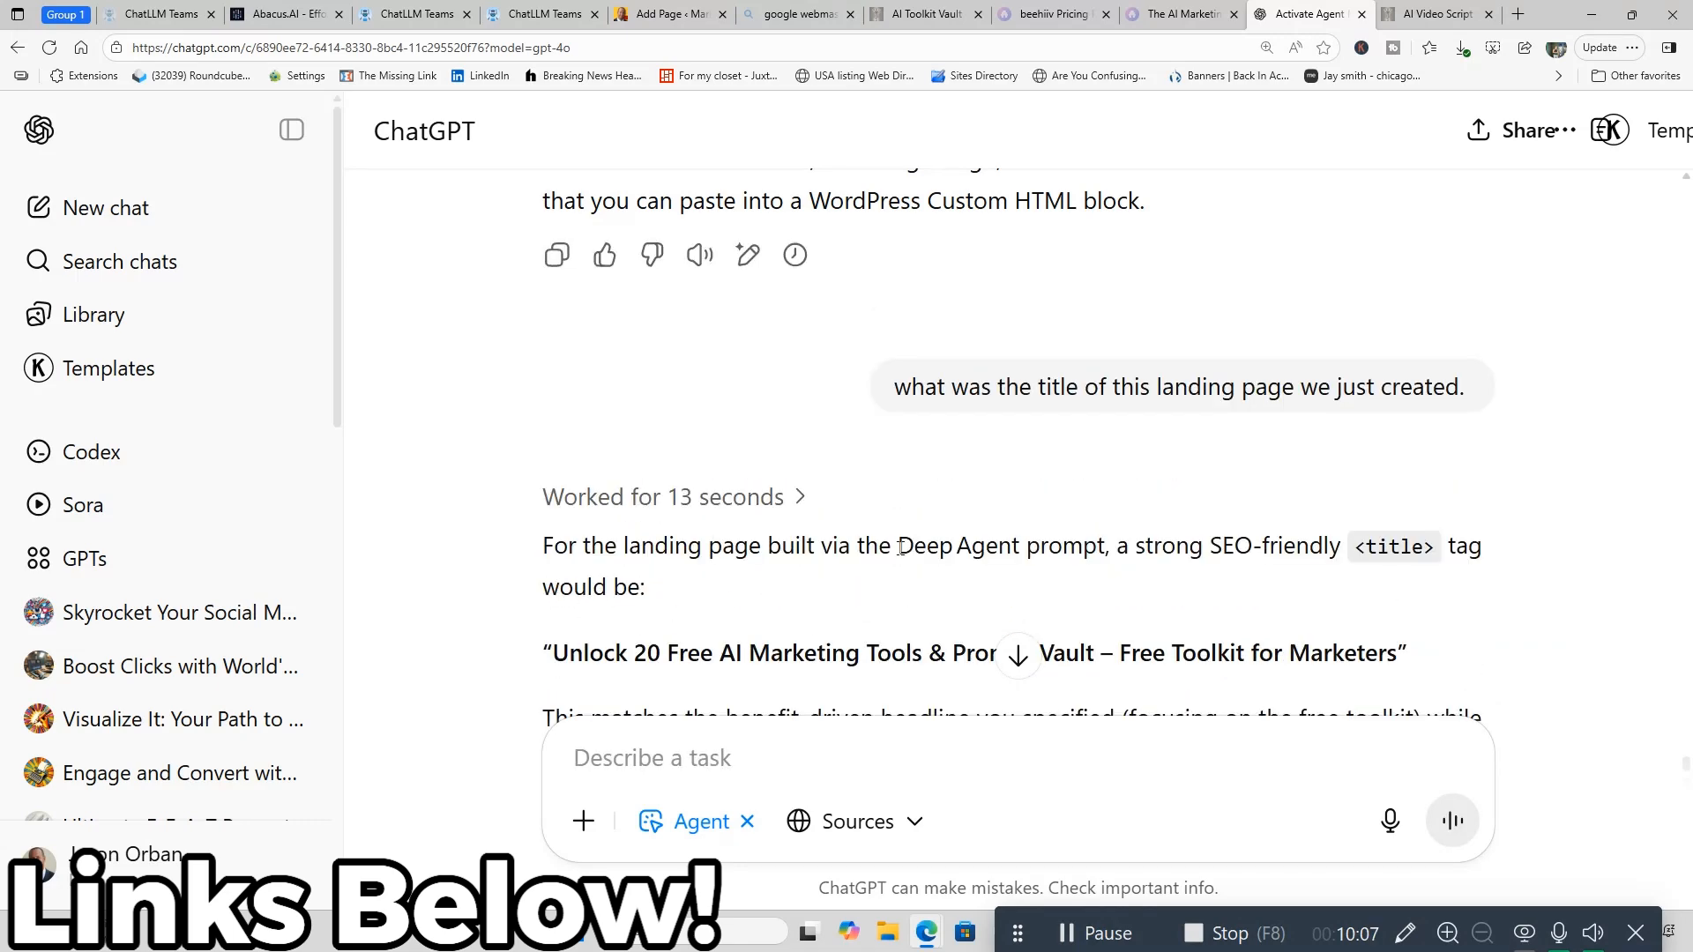
{"action": "scroll", "coordinate": [900, 548], "scroll_direction": "down", "scroll_amount": 2}
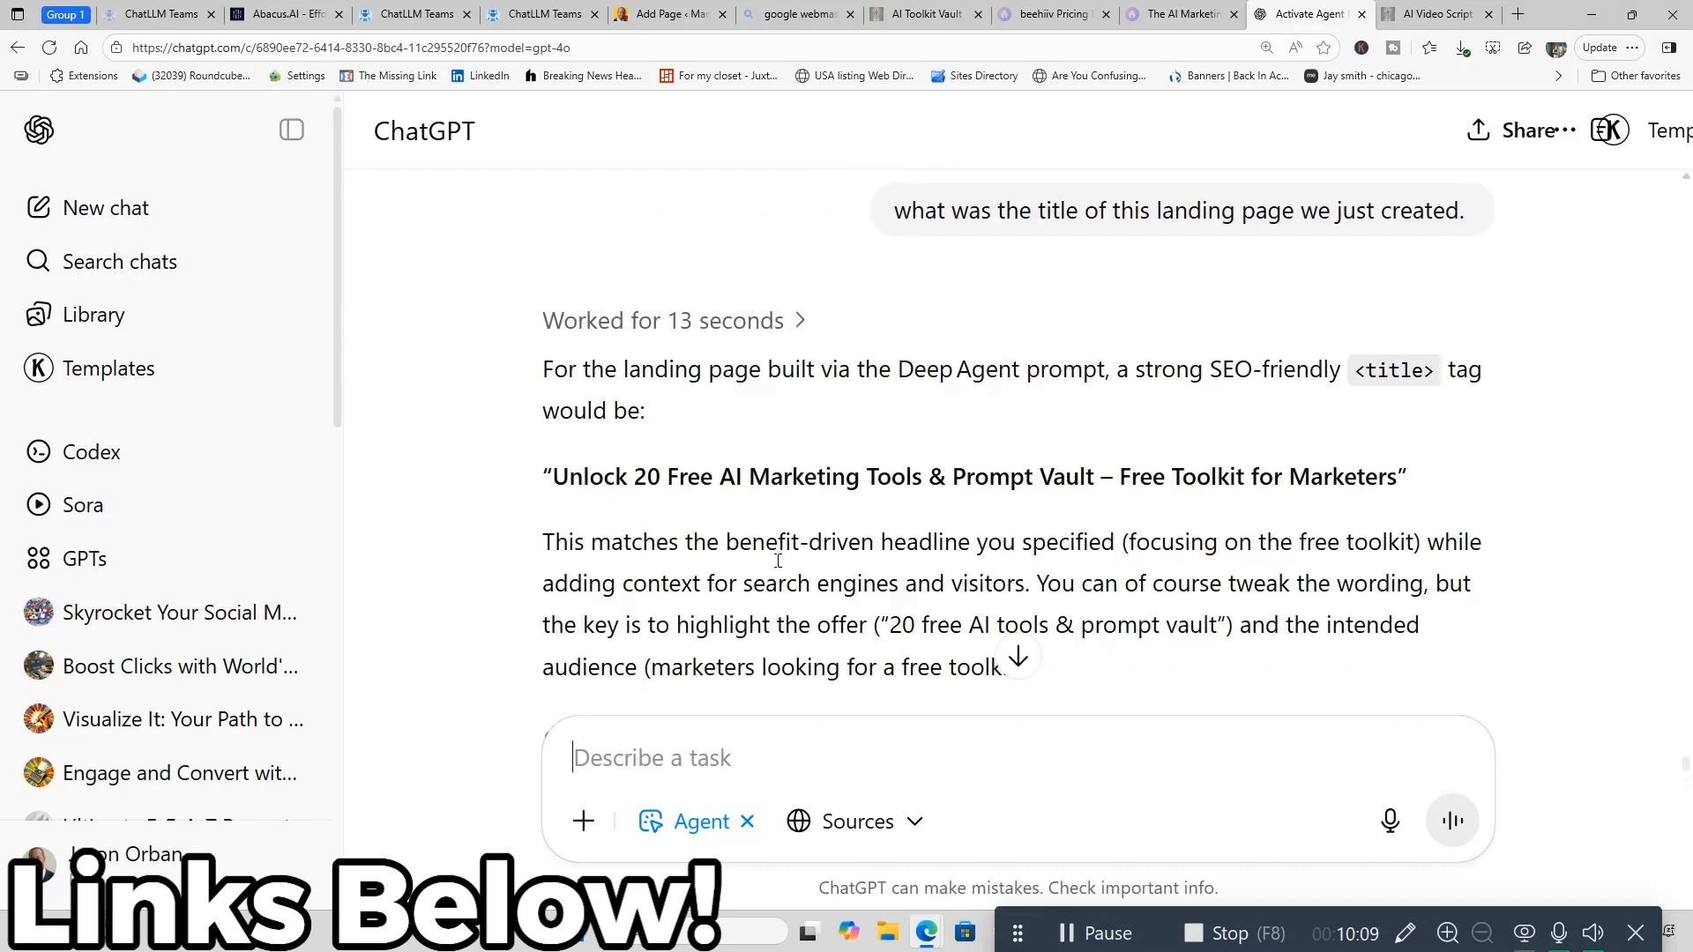
{"action": "left_click_drag", "start_coordinate": [554, 476], "coordinate": [1387, 483]}
{"action": "right_click", "coordinate": [1387, 484]}
{"action": "left_click", "coordinate": [1386, 492]}
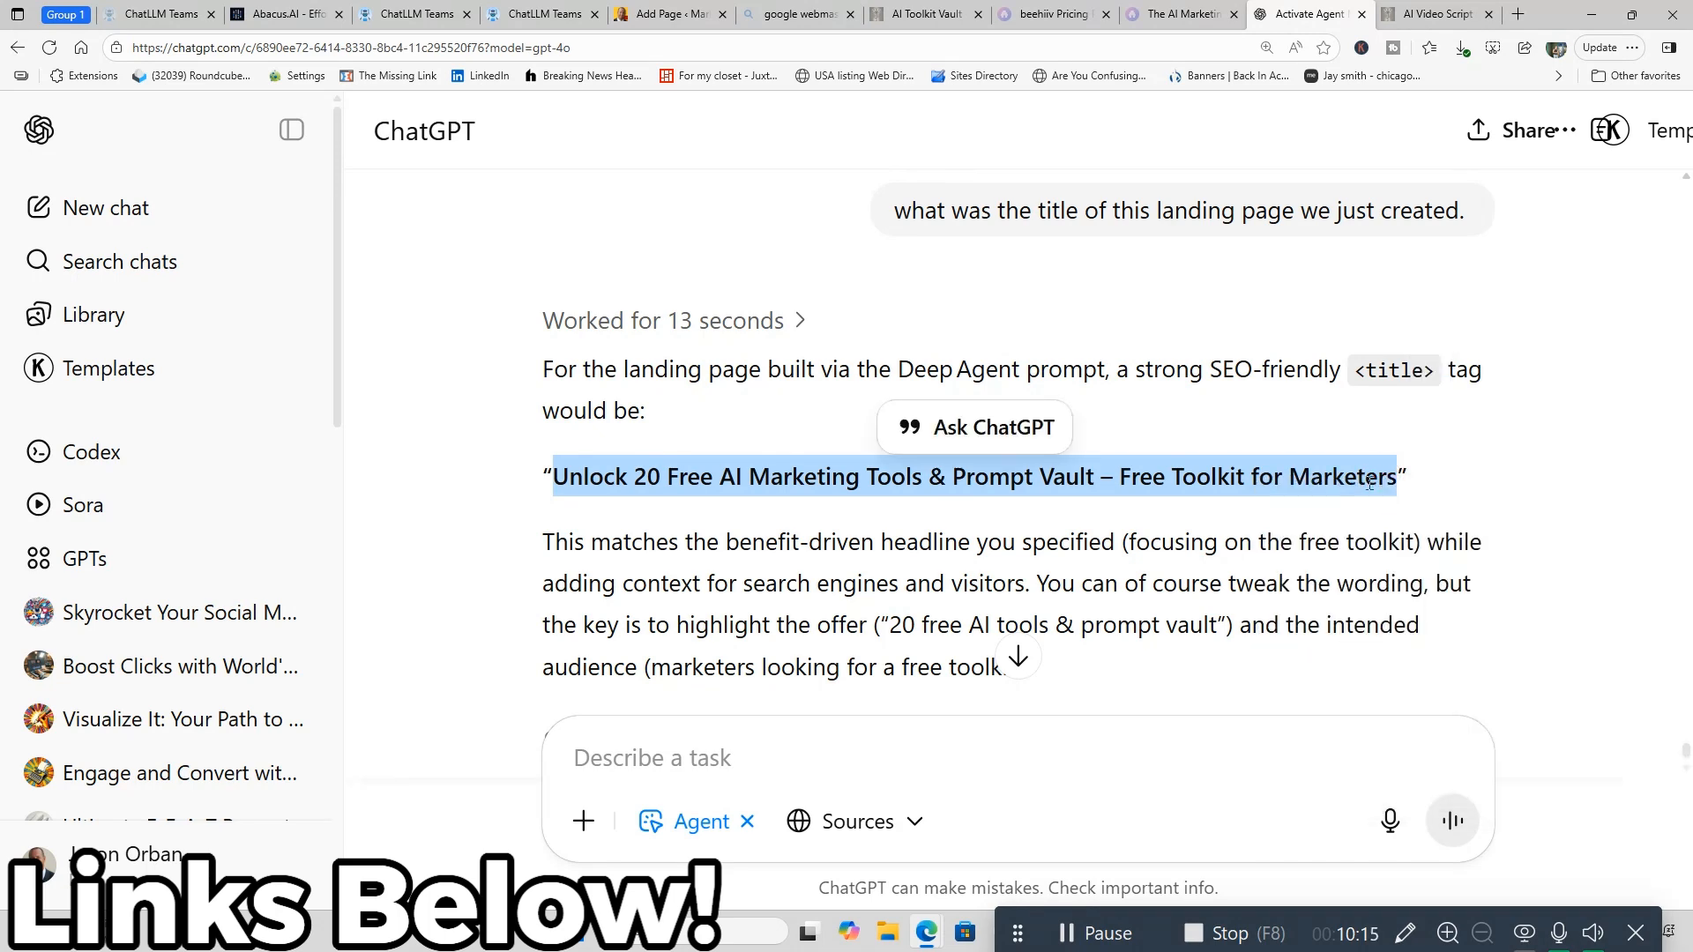
- Return to the WordPress page and paste "Unlock 20 Free AI Marketing Tools & Prompt Vault – Free Toolkit for Marketers" as its title
{"action": "left_click", "coordinate": [676, 18]}
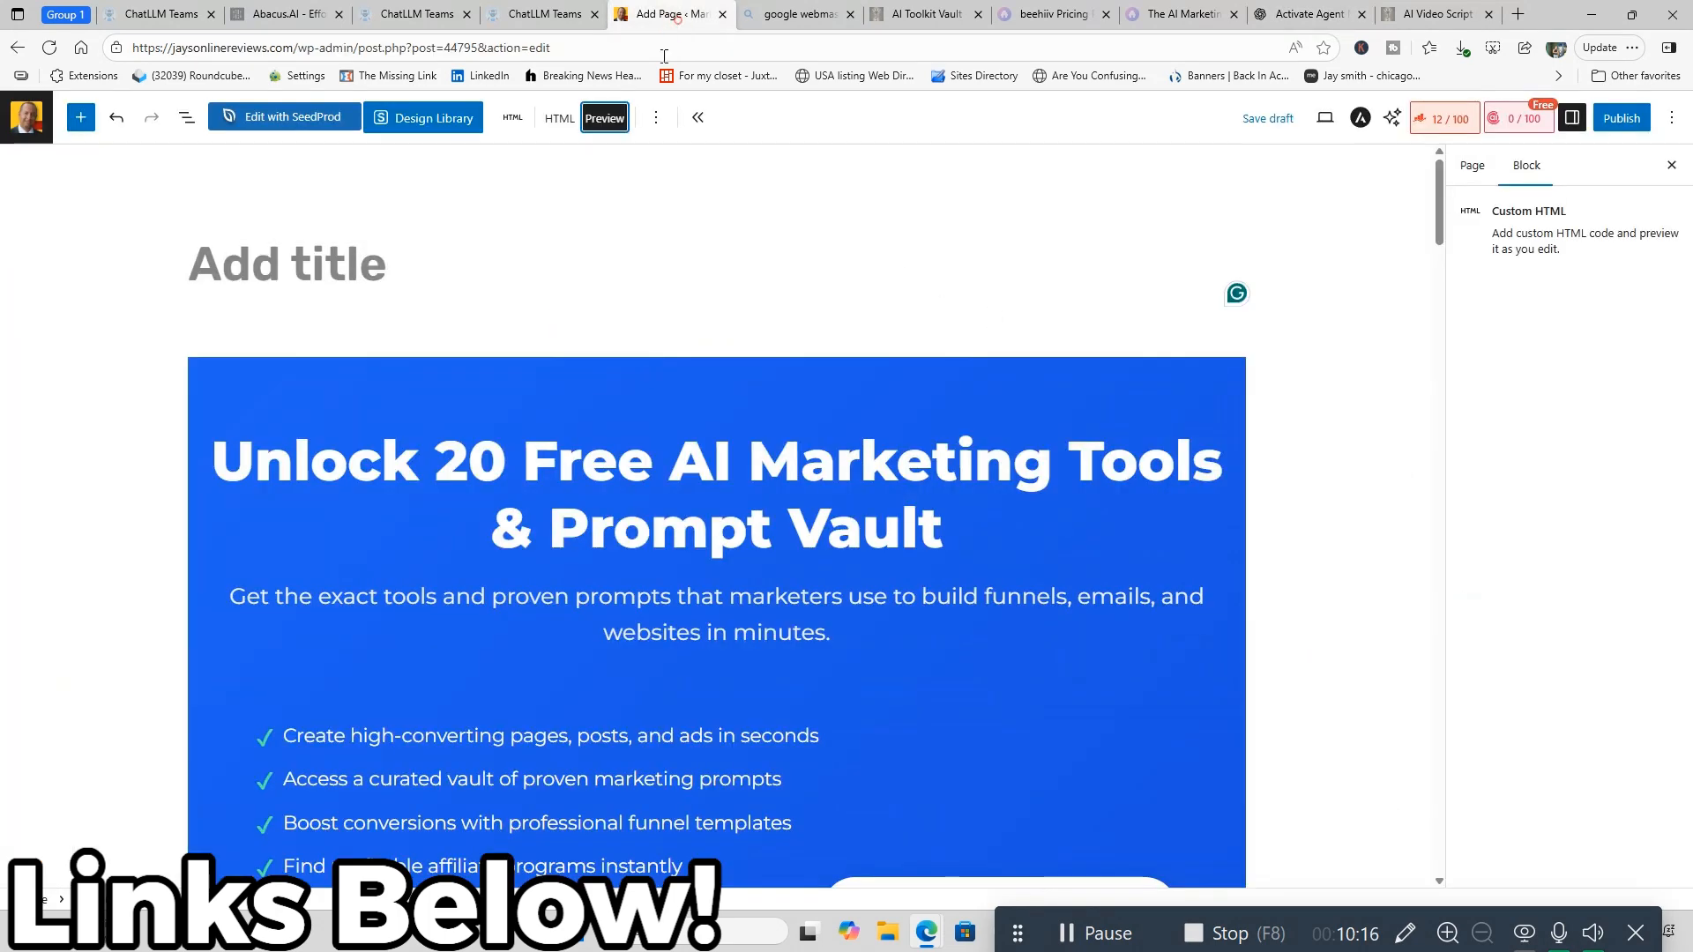
{"action": "left_click", "coordinate": [346, 265]}
{"action": "right_click", "coordinate": [339, 265]}
{"action": "left_click", "coordinate": [406, 432]}
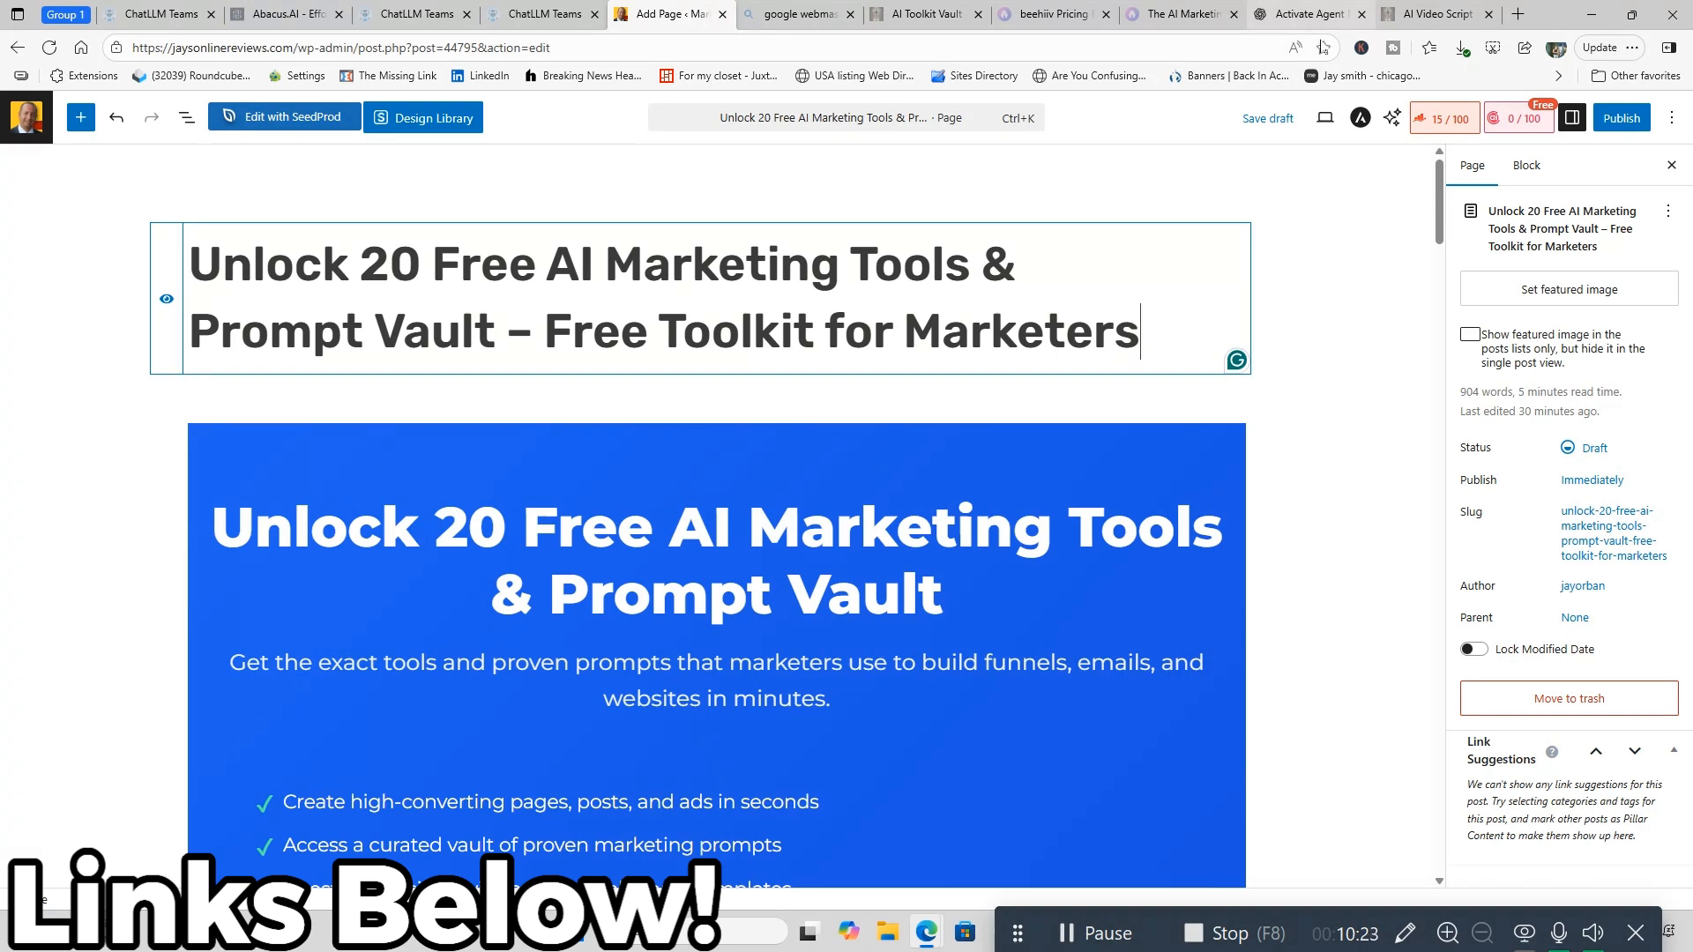
- Switch back to the ChatGPT conversation and ask "what a good short permalink for this page for seo?"
{"action": "left_click", "coordinate": [1309, 14]}
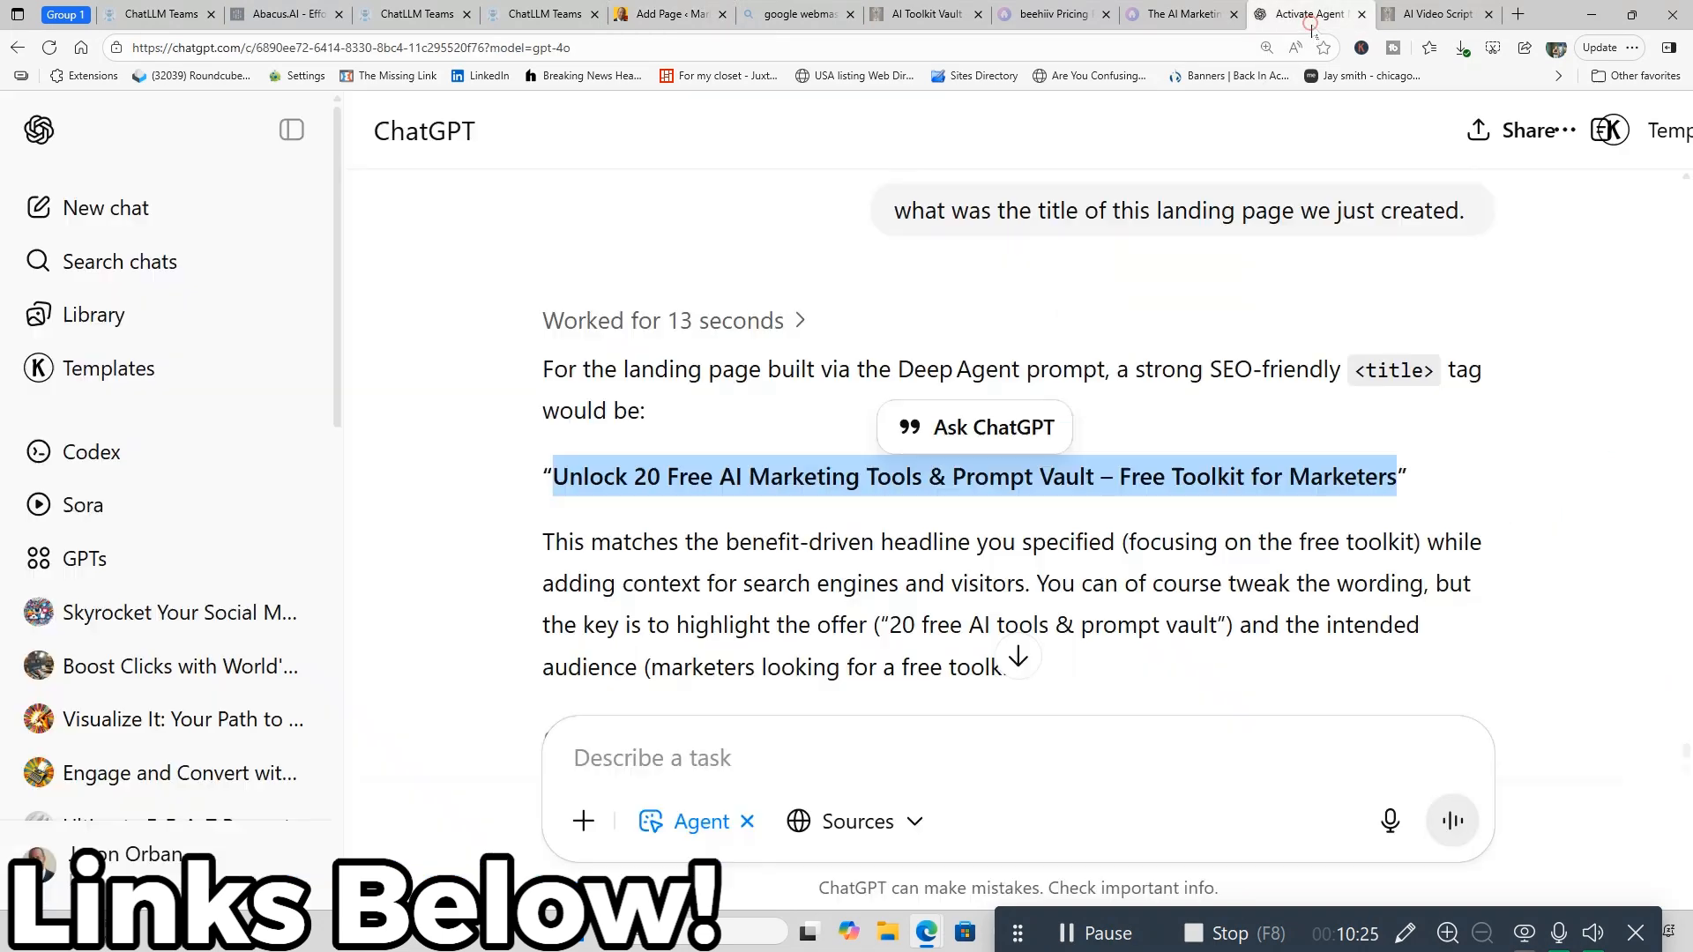
{"action": "left_click", "coordinate": [678, 765]}
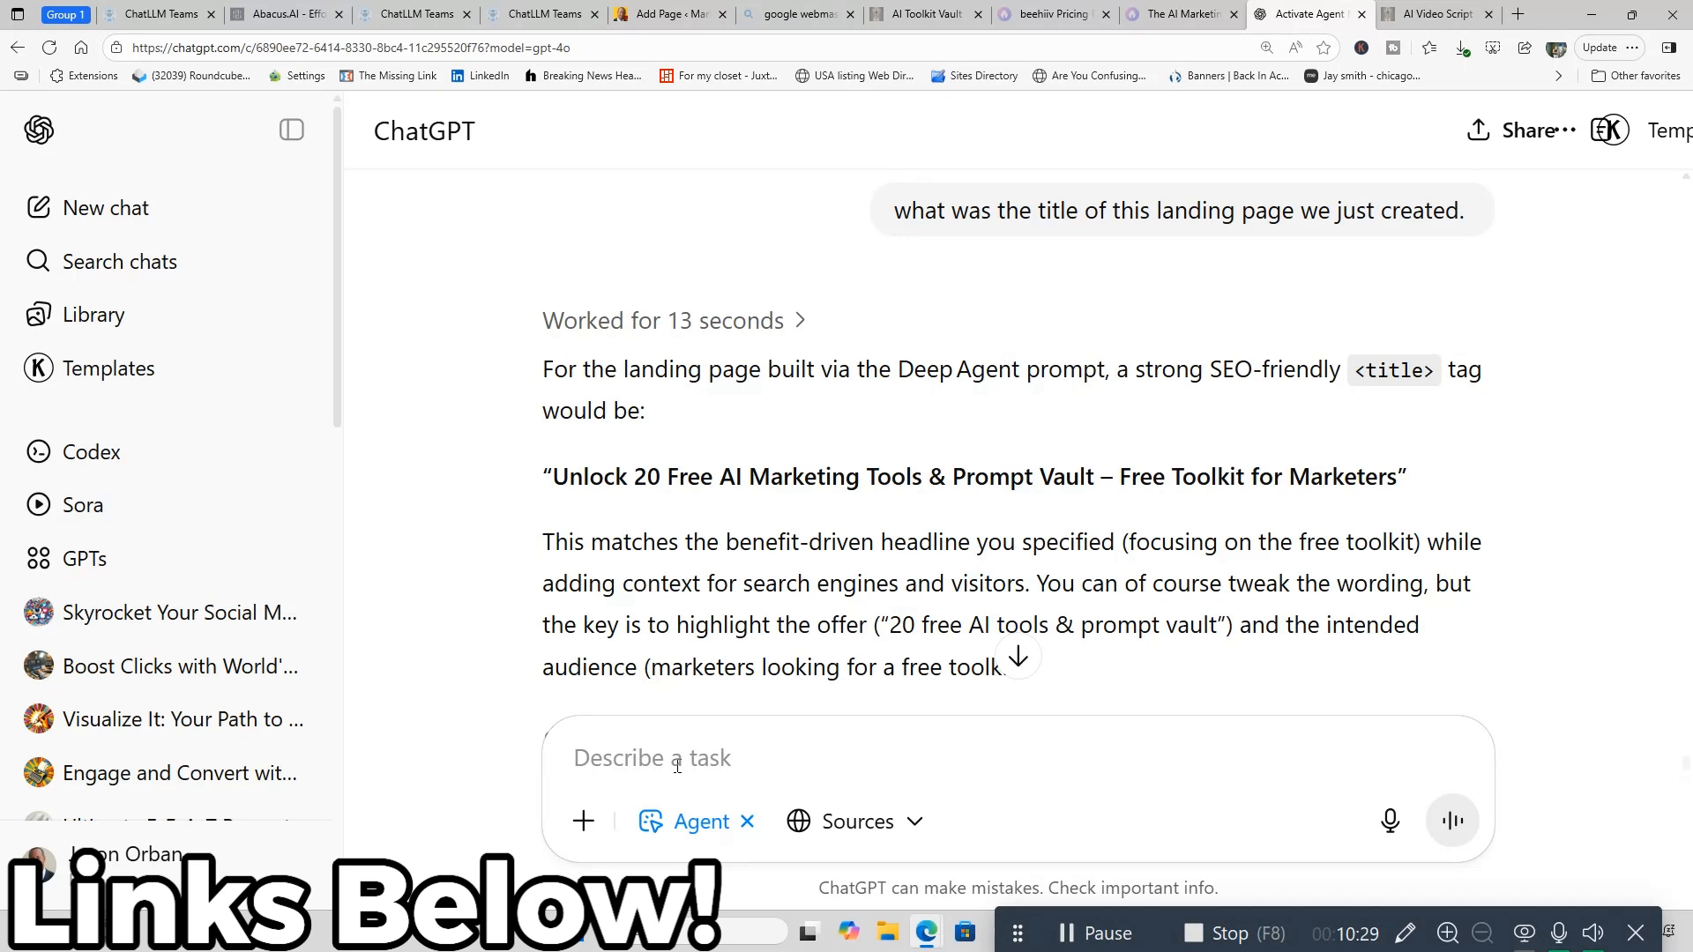
{"action": "type", "text": "what a good short"}
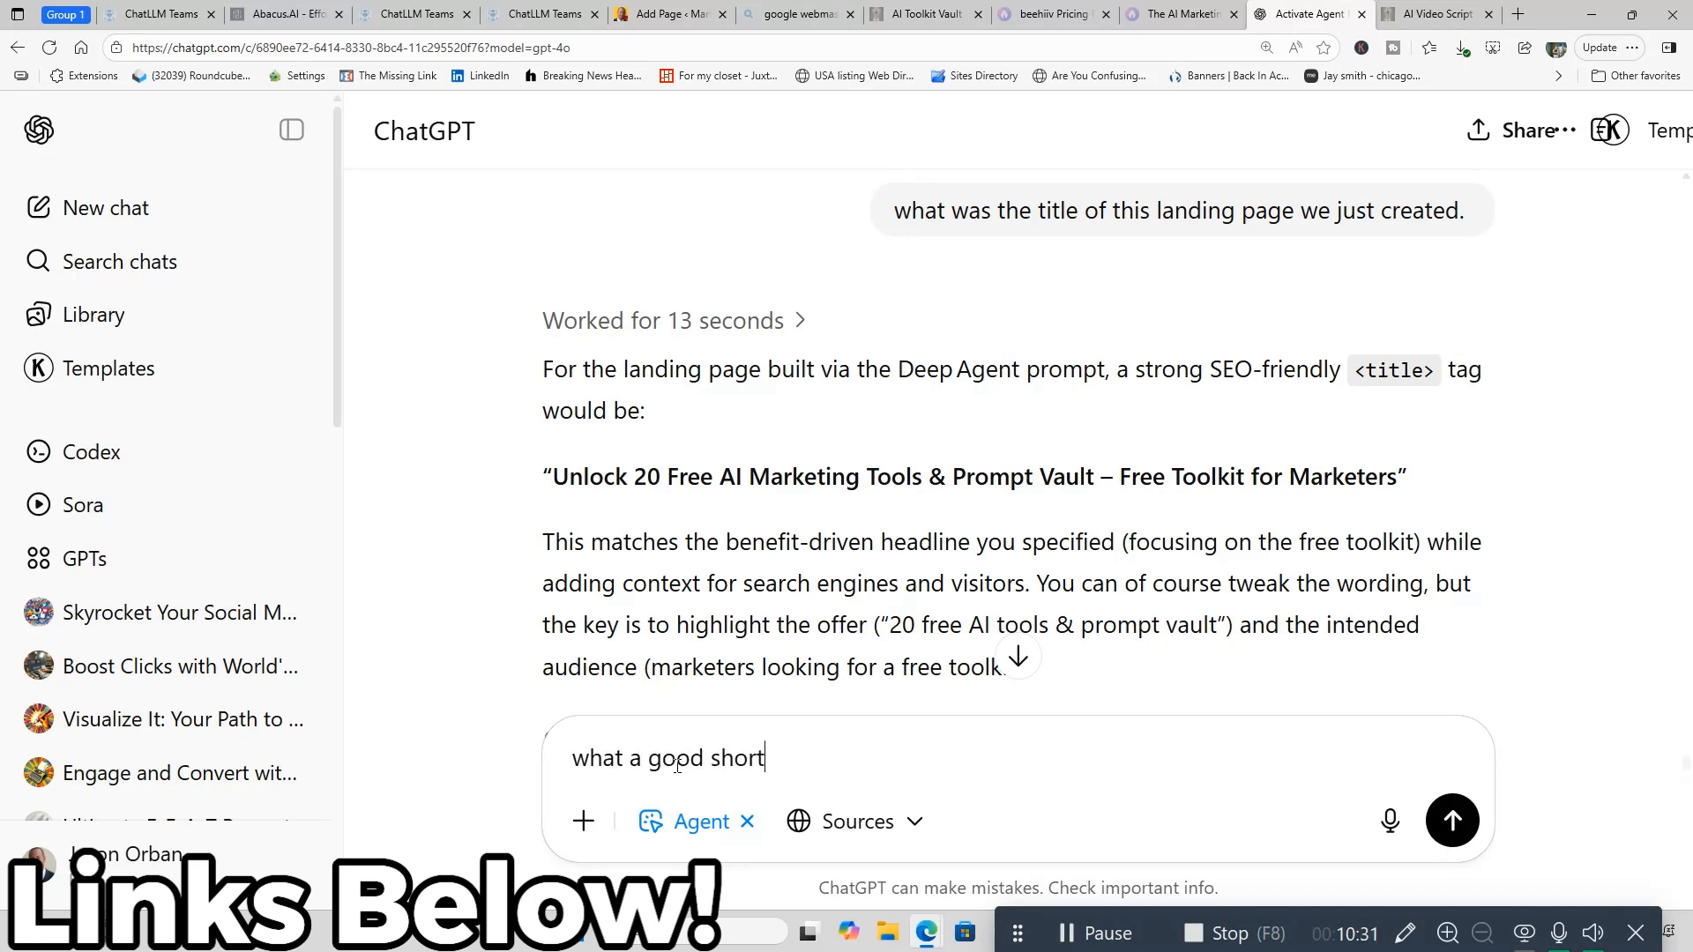
{"action": "type", "text": " permalink for this pa"}
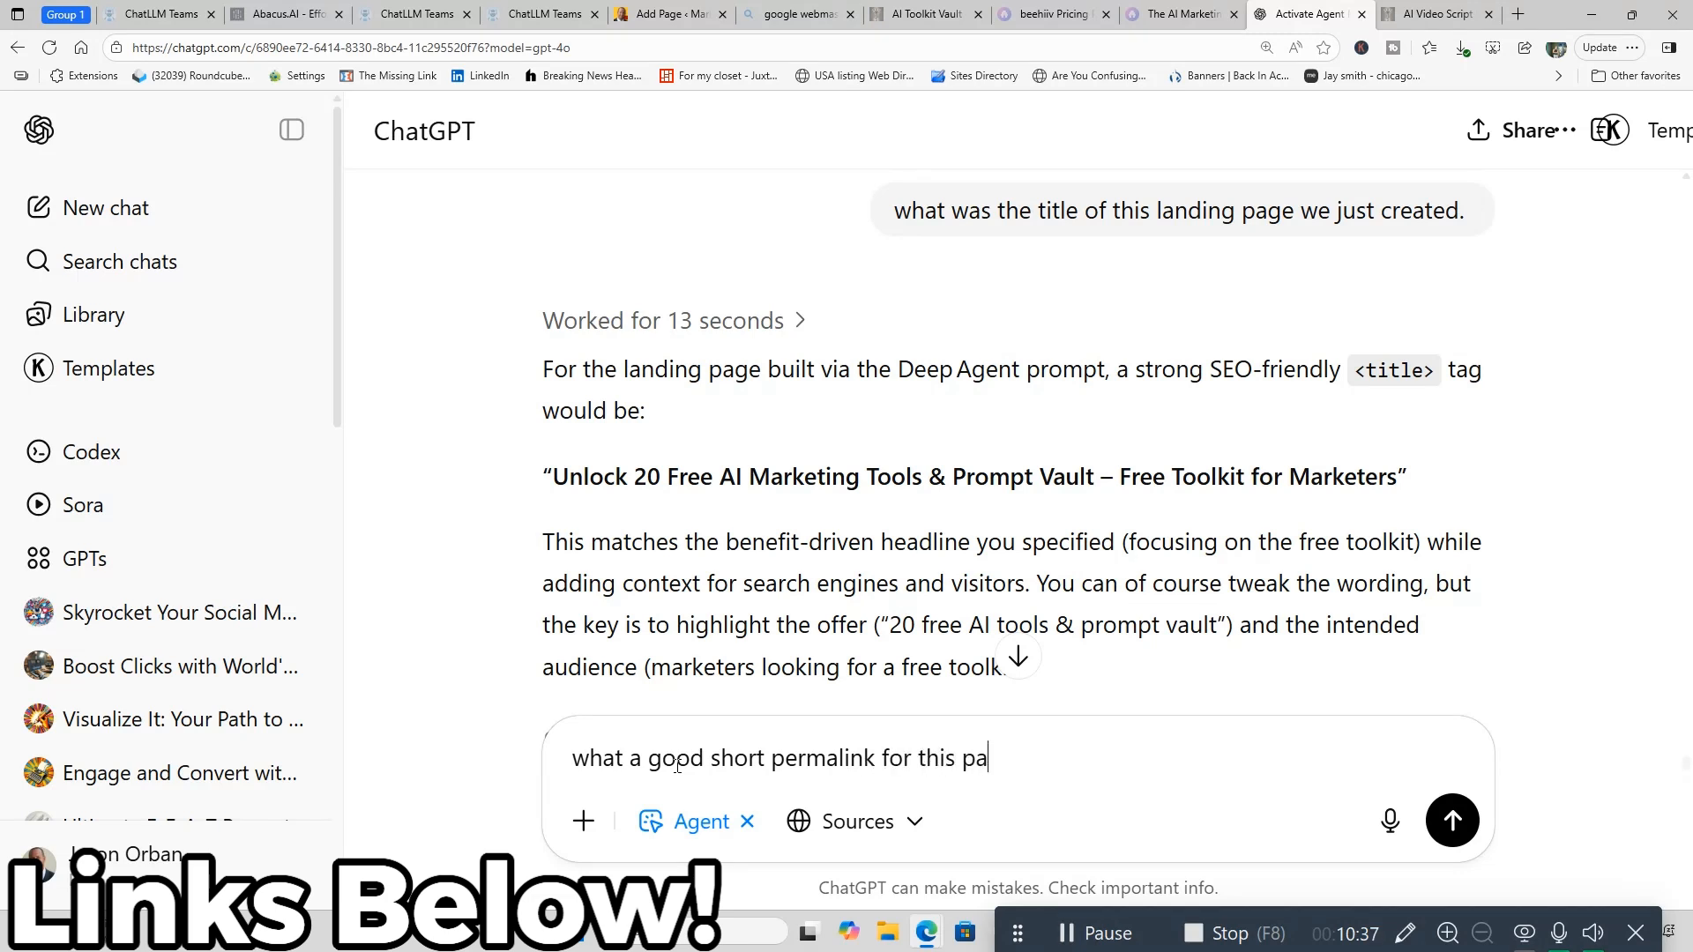
{"action": "type", "text": "ge for seo?"}
{"action": "key", "text": "Return"}
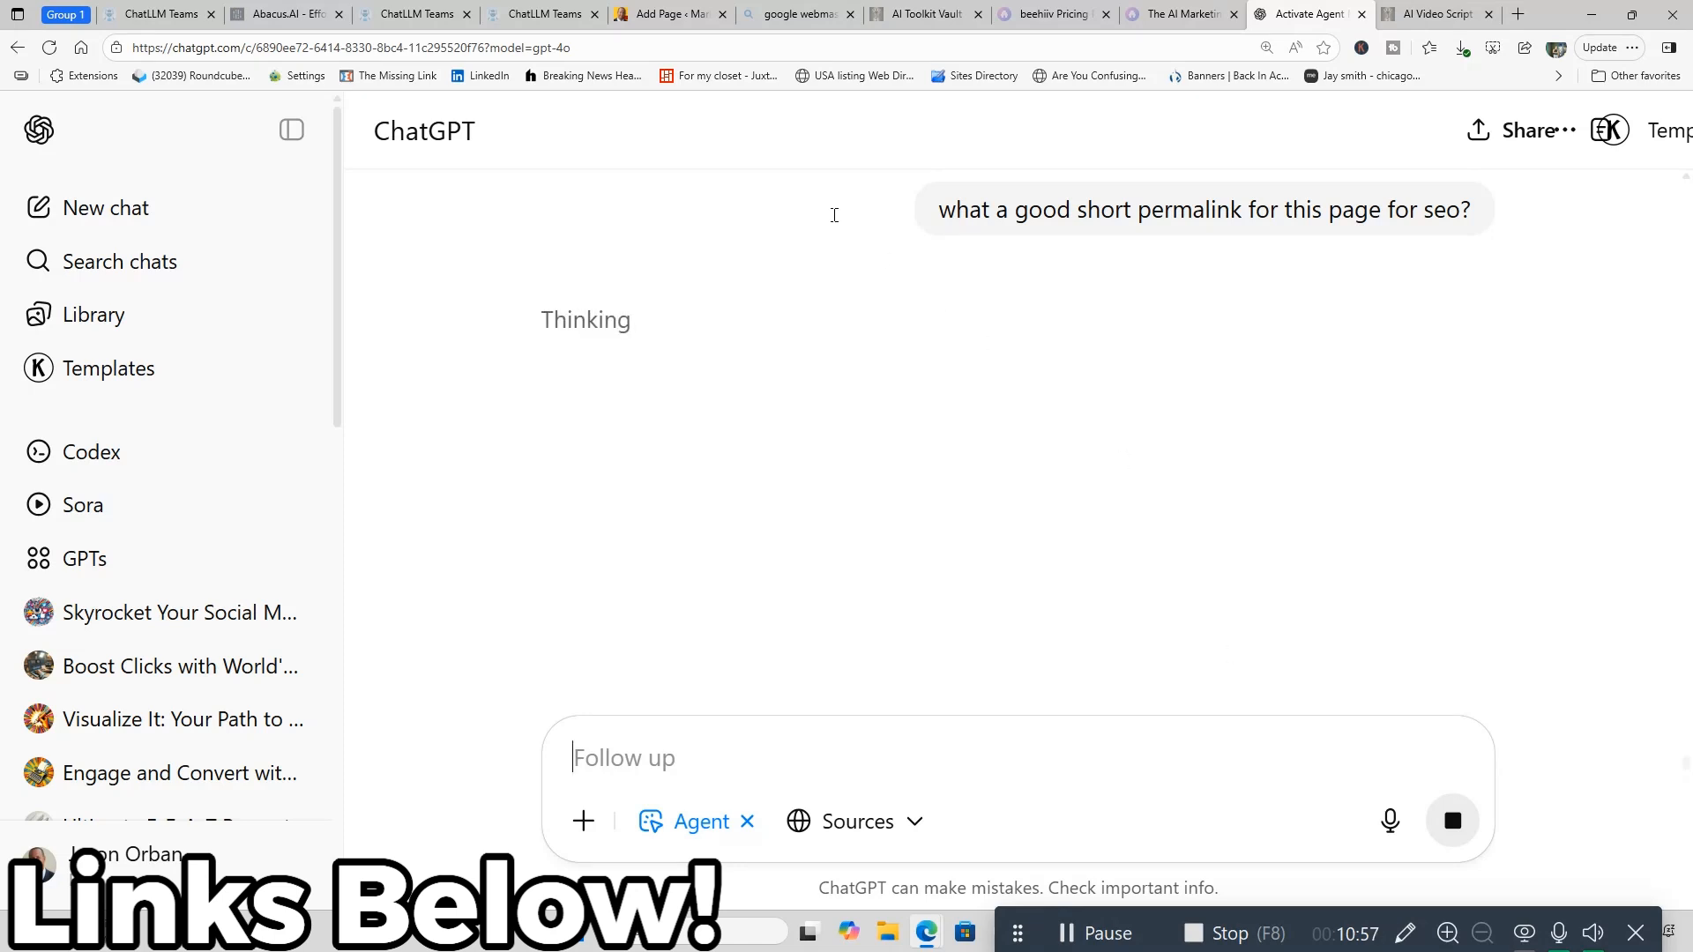
- Return to the WordPress page and add two empty paragraph blocks below the landing page's closing call-to-action section
{"action": "left_click", "coordinate": [671, 14]}
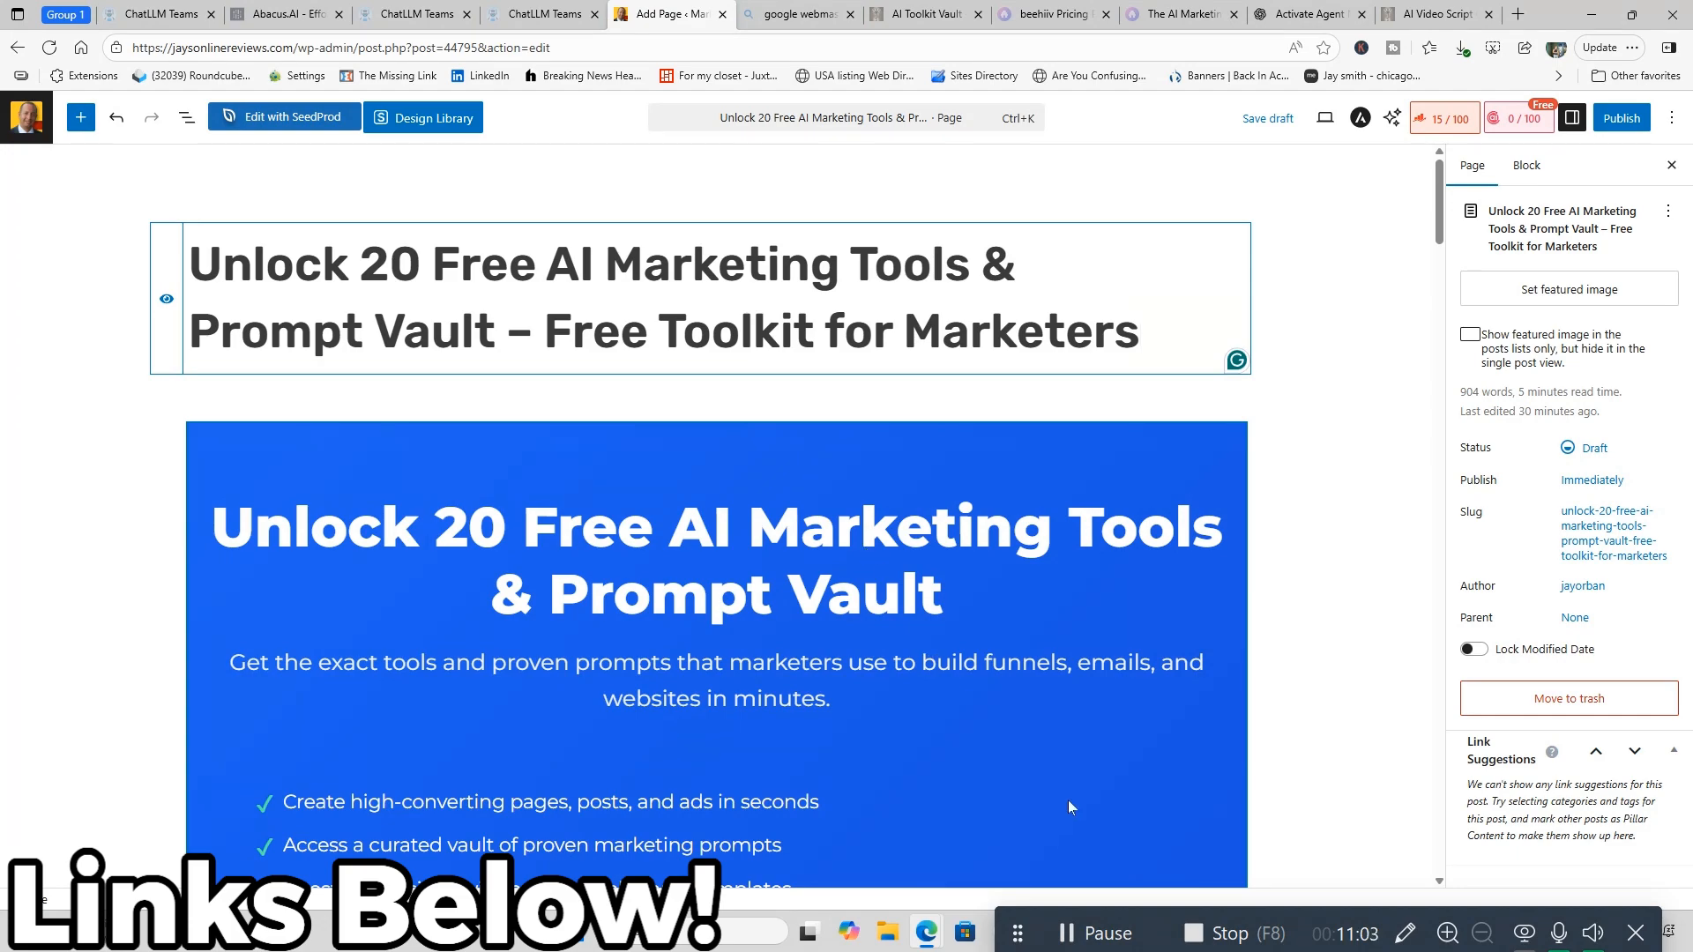
{"action": "scroll", "coordinate": [1064, 762], "scroll_direction": "down", "scroll_amount": 20}
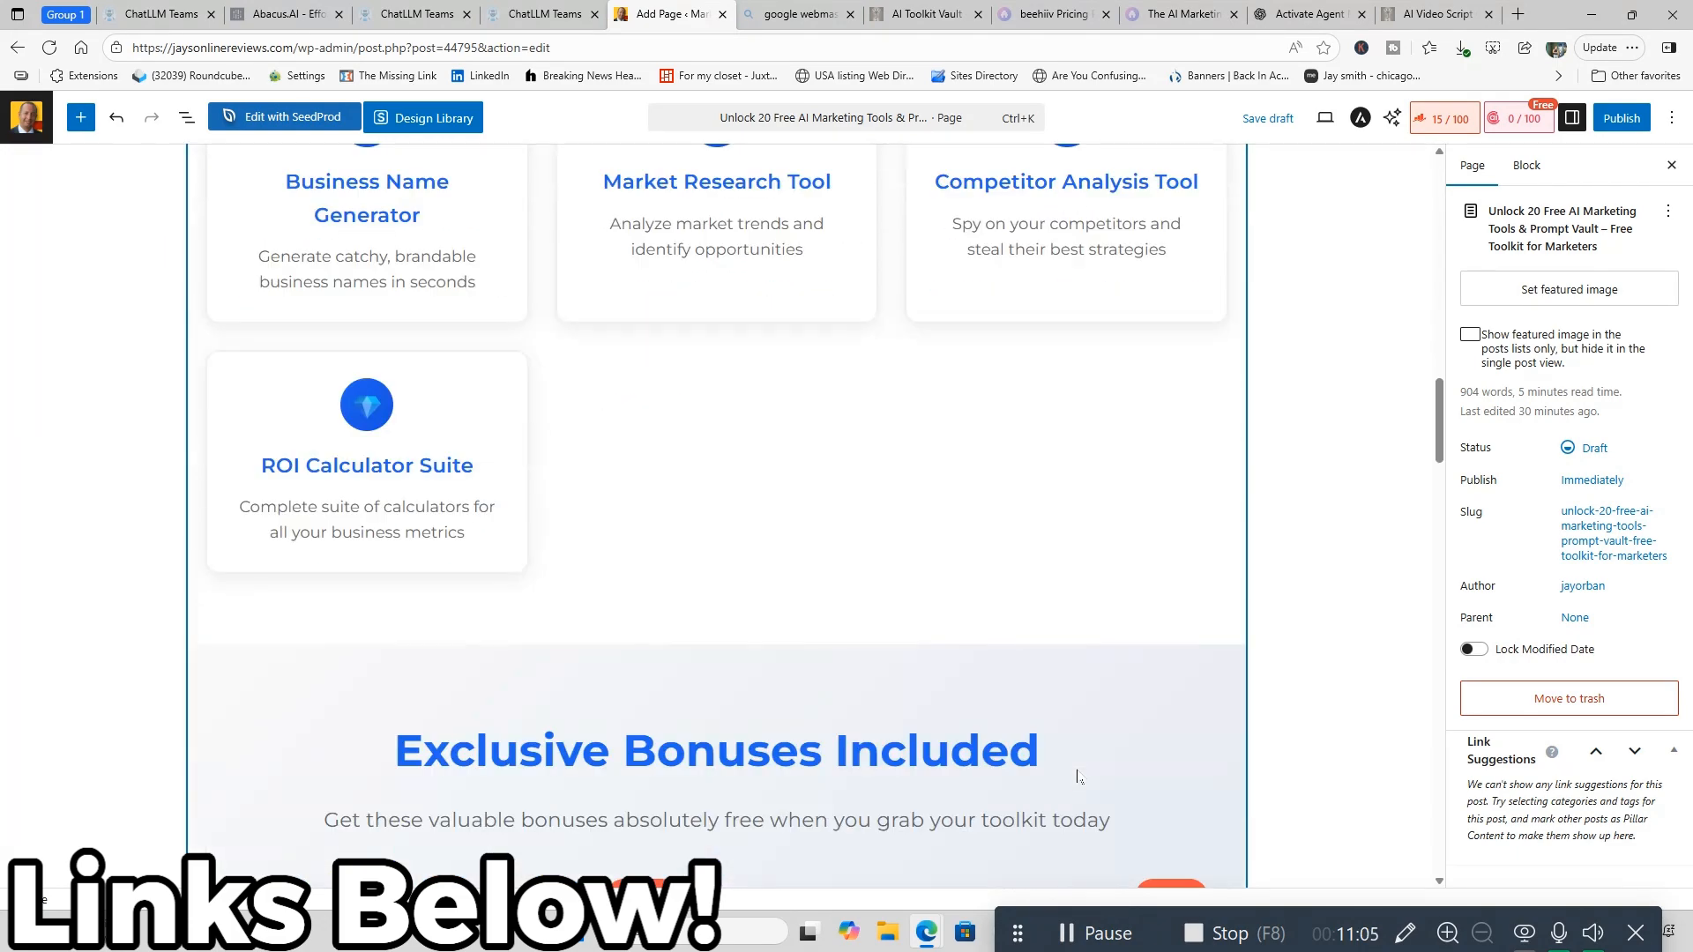
{"action": "scroll", "coordinate": [1083, 780], "scroll_direction": "down", "scroll_amount": 20}
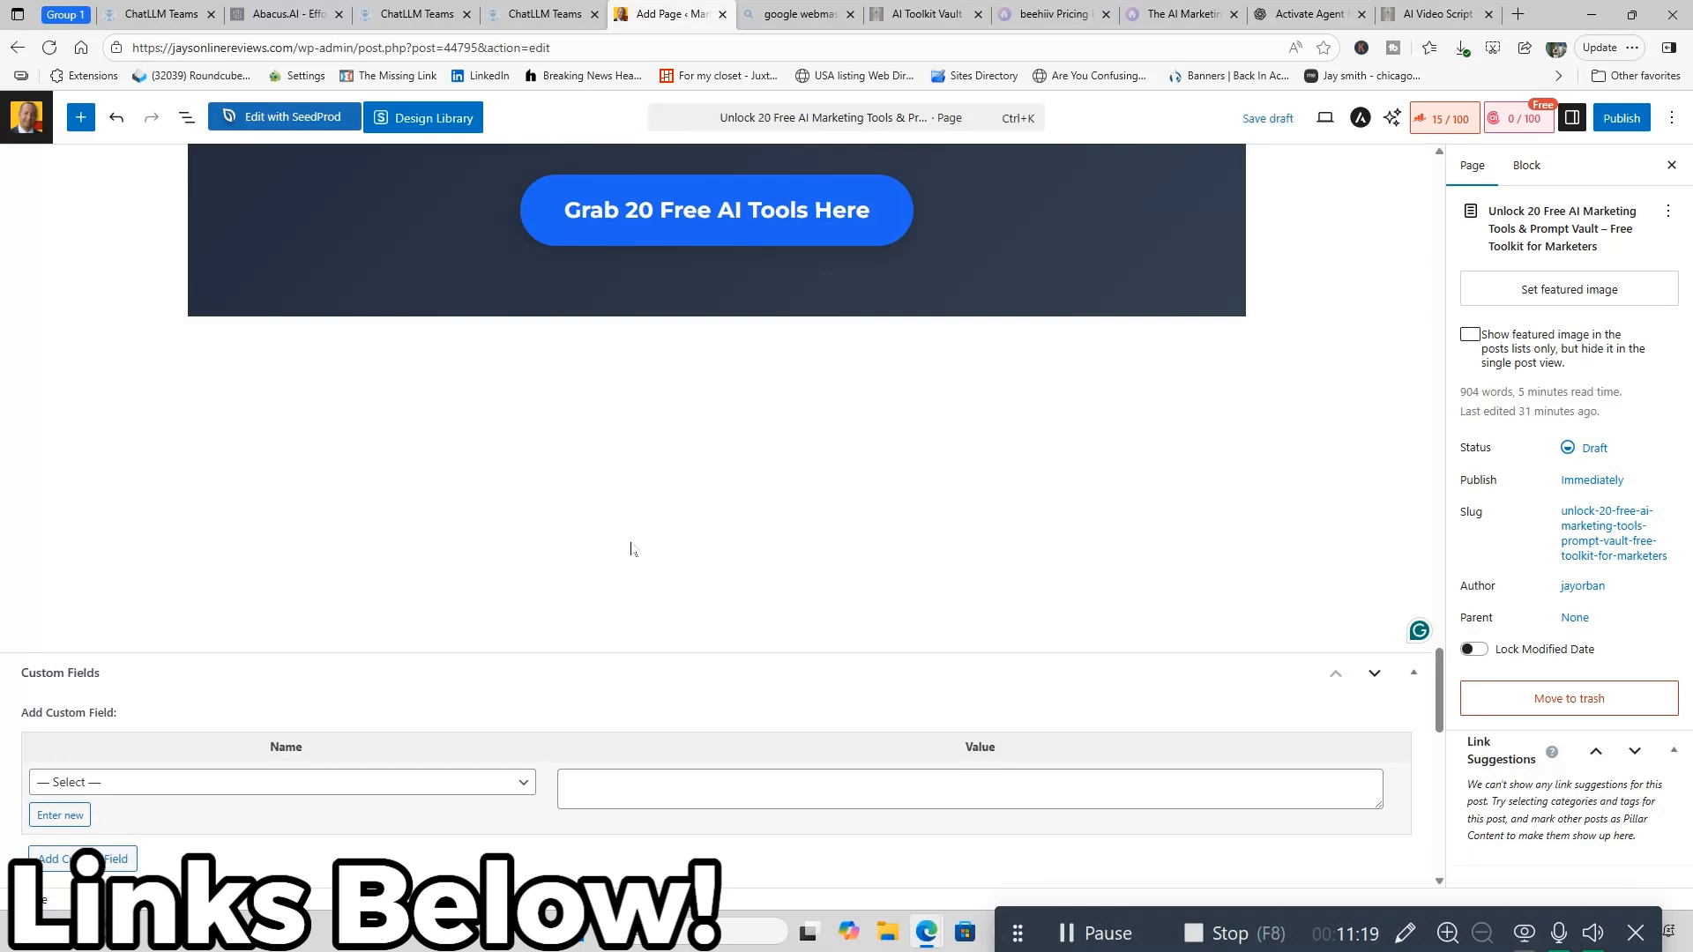
{"action": "left_click", "coordinate": [404, 454]}
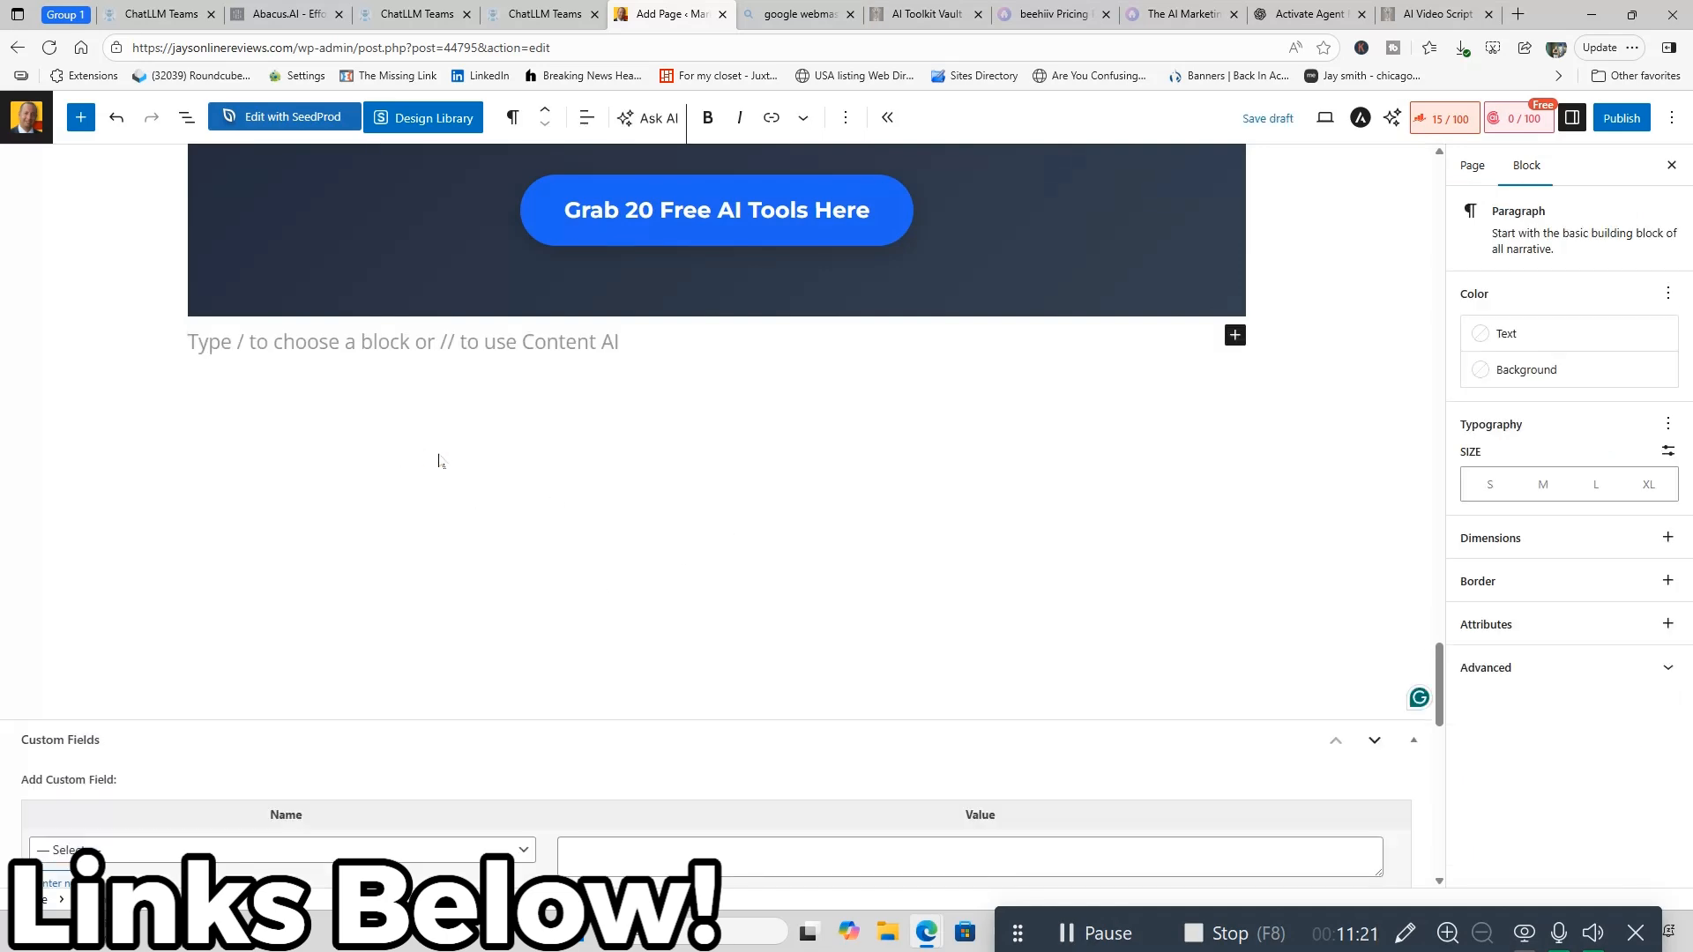
{"action": "key", "text": "Return"}
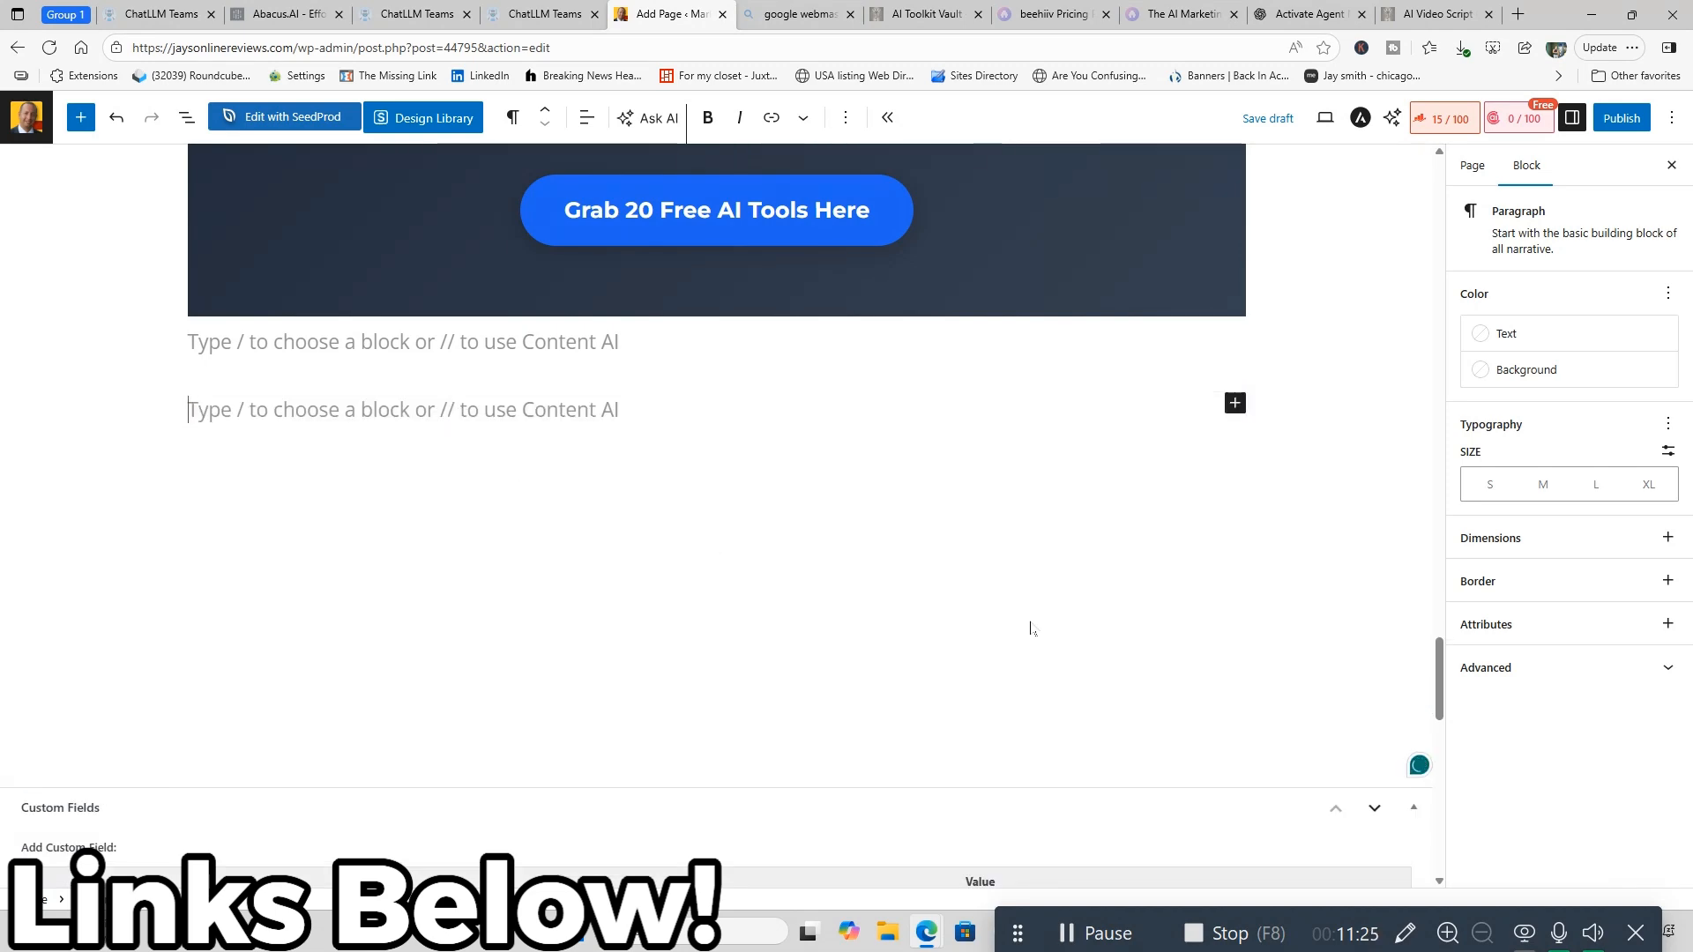
- Switch to the ChatGPT conversation and copy the suggested permalink "free-ai-toolkit" without its leading slash
{"action": "scroll", "coordinate": [1055, 626], "scroll_direction": "up", "scroll_amount": 20}
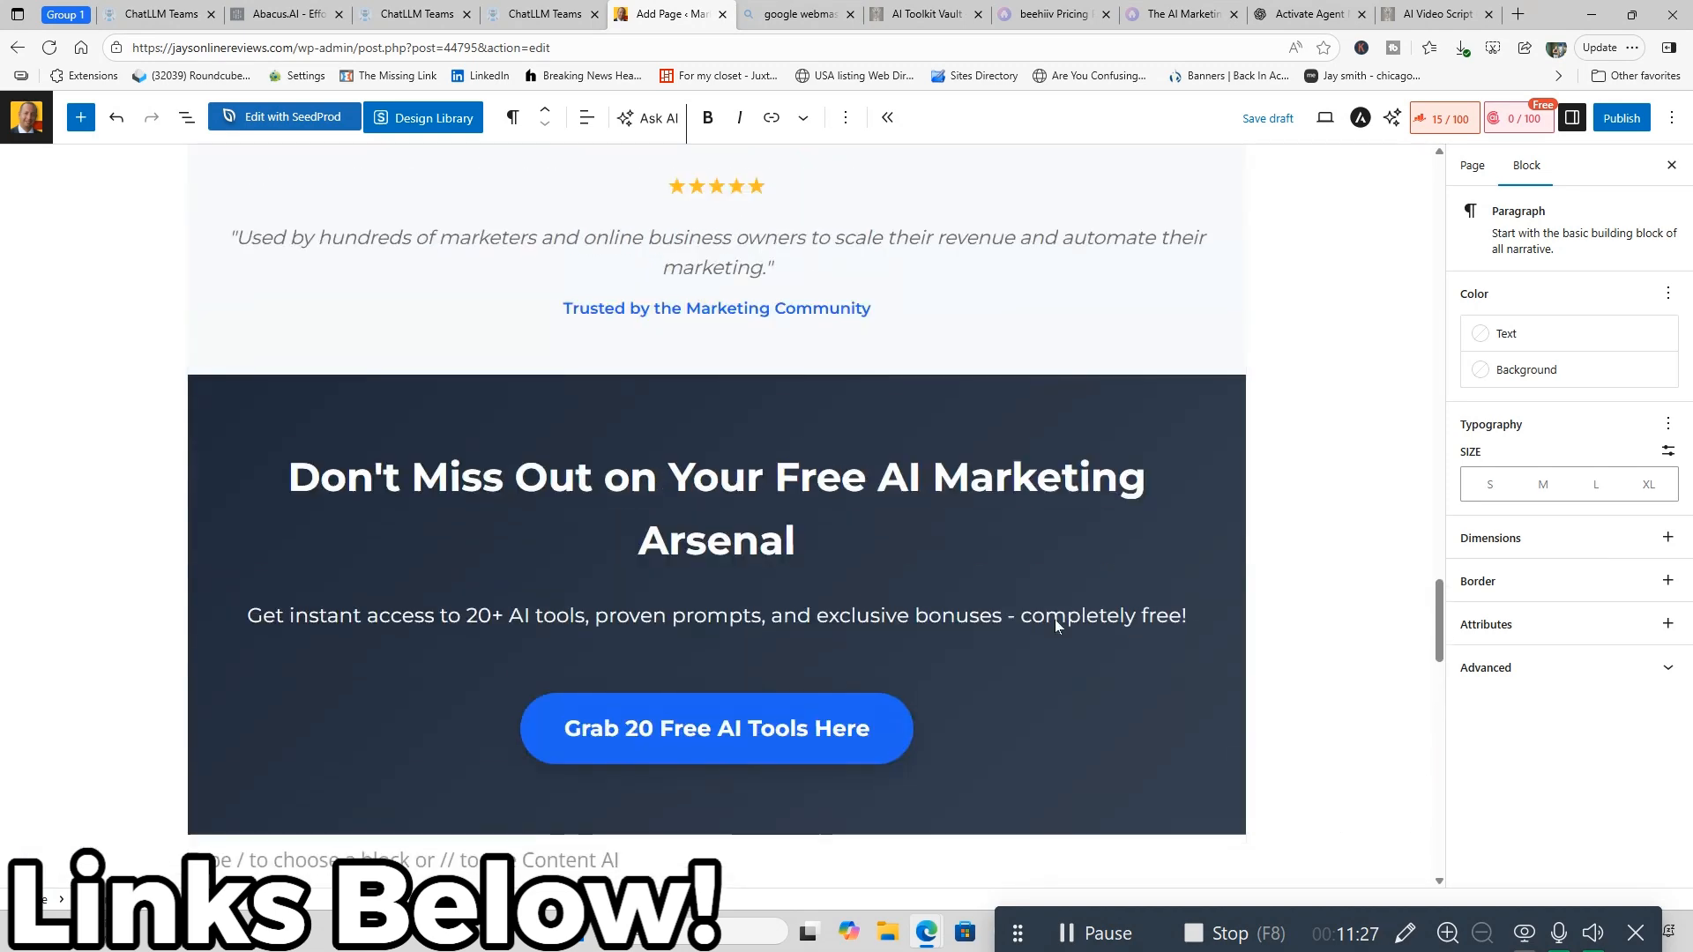
{"action": "scroll", "coordinate": [1054, 626], "scroll_direction": "up", "scroll_amount": 10}
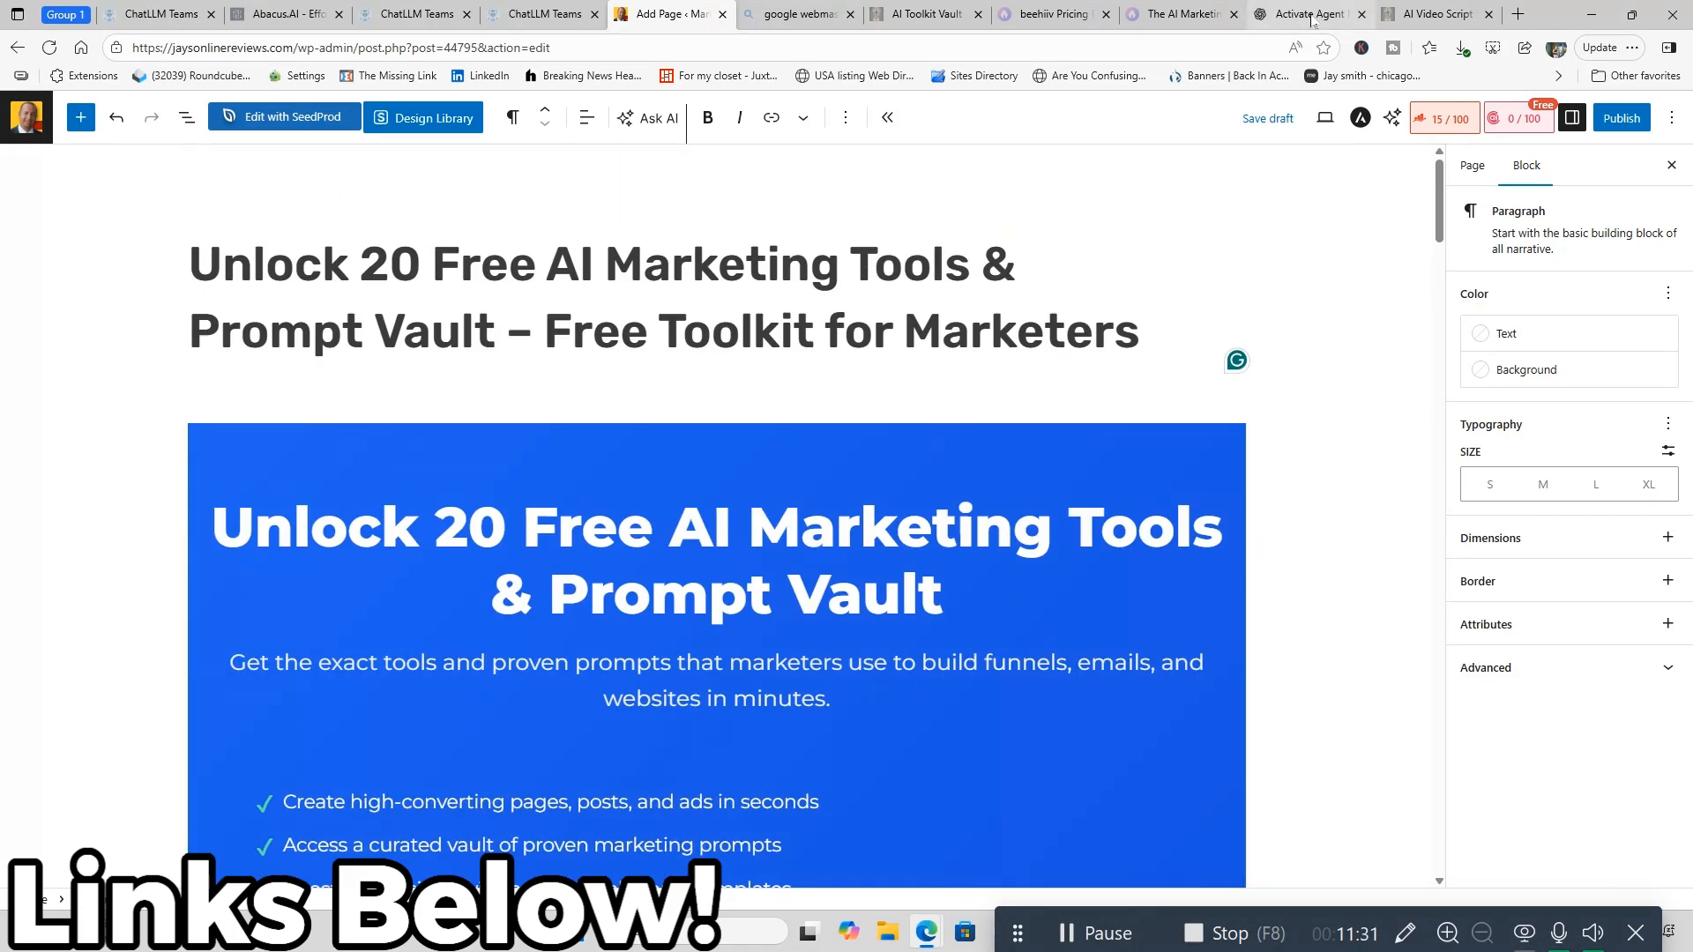
{"action": "left_click", "coordinate": [1439, 15]}
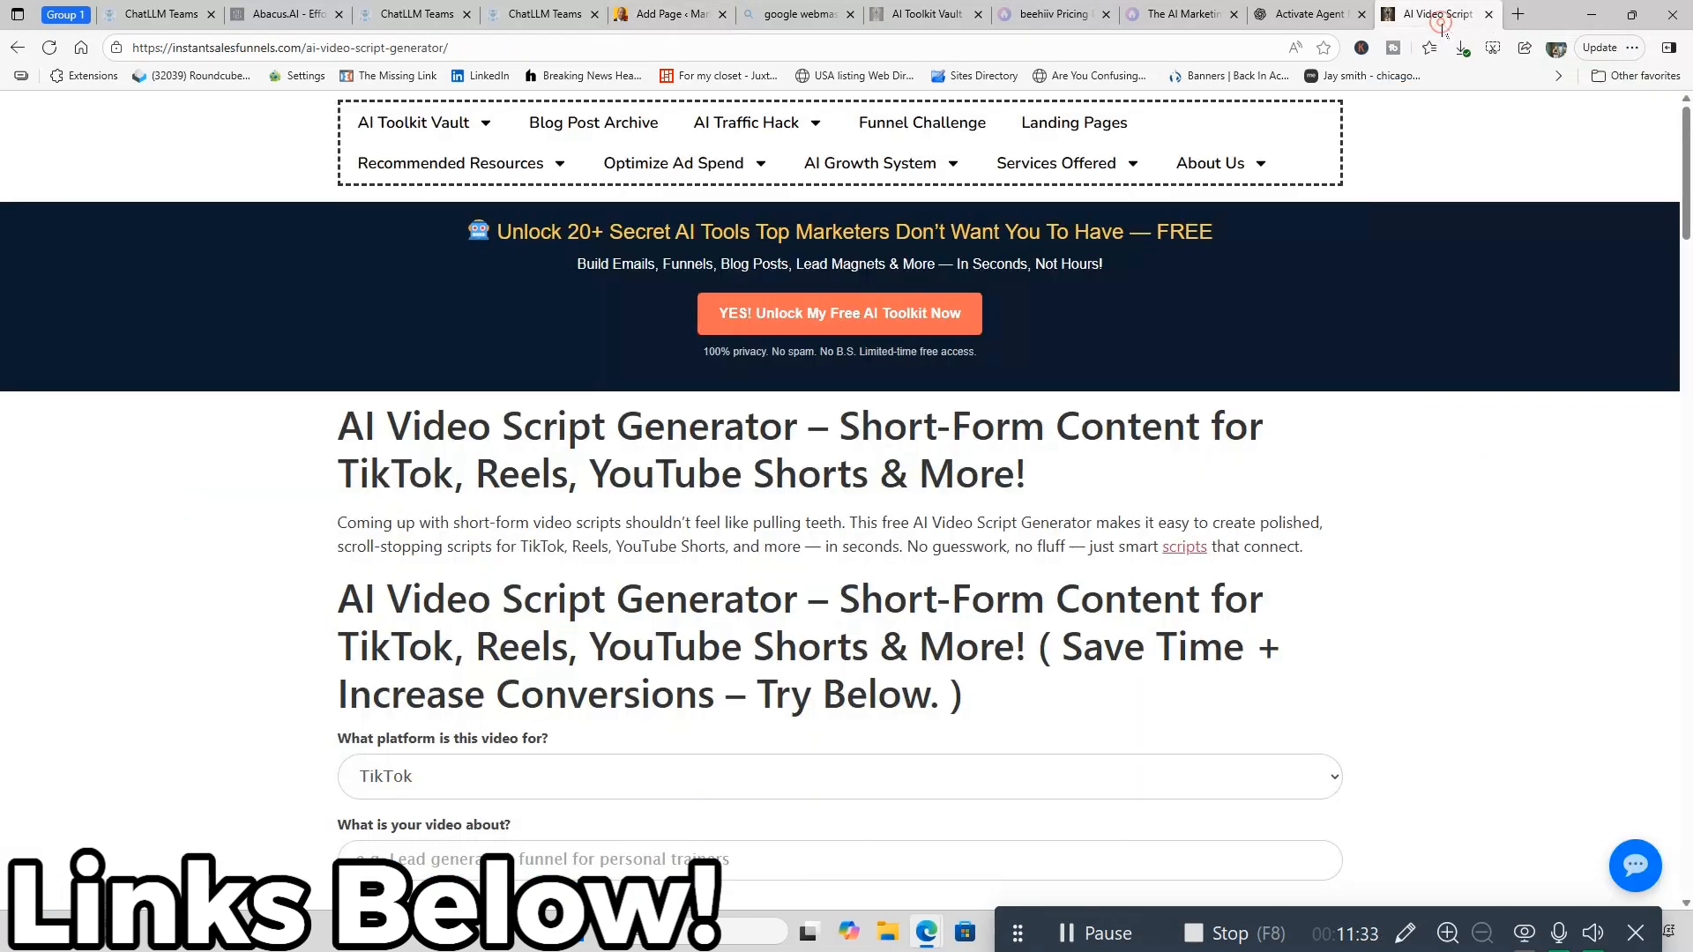
{"action": "left_click", "coordinate": [1312, 14]}
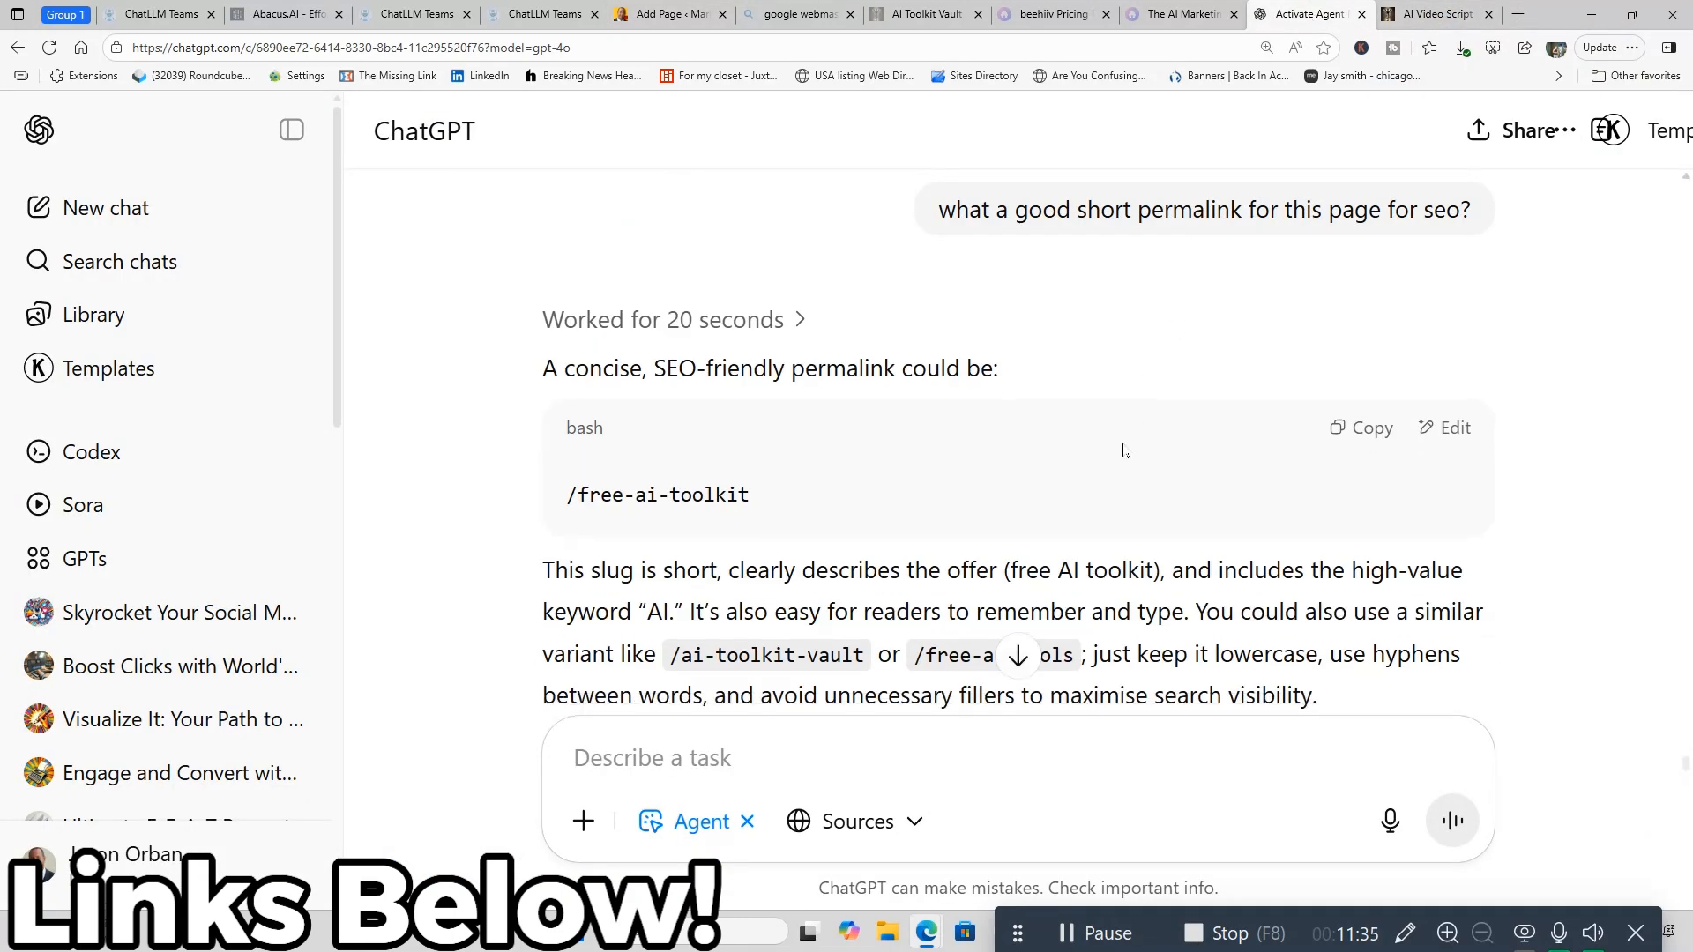
{"action": "left_click_drag", "start_coordinate": [579, 495], "coordinate": [748, 497]}
{"action": "right_click", "coordinate": [745, 497]}
{"action": "left_click", "coordinate": [764, 509]}
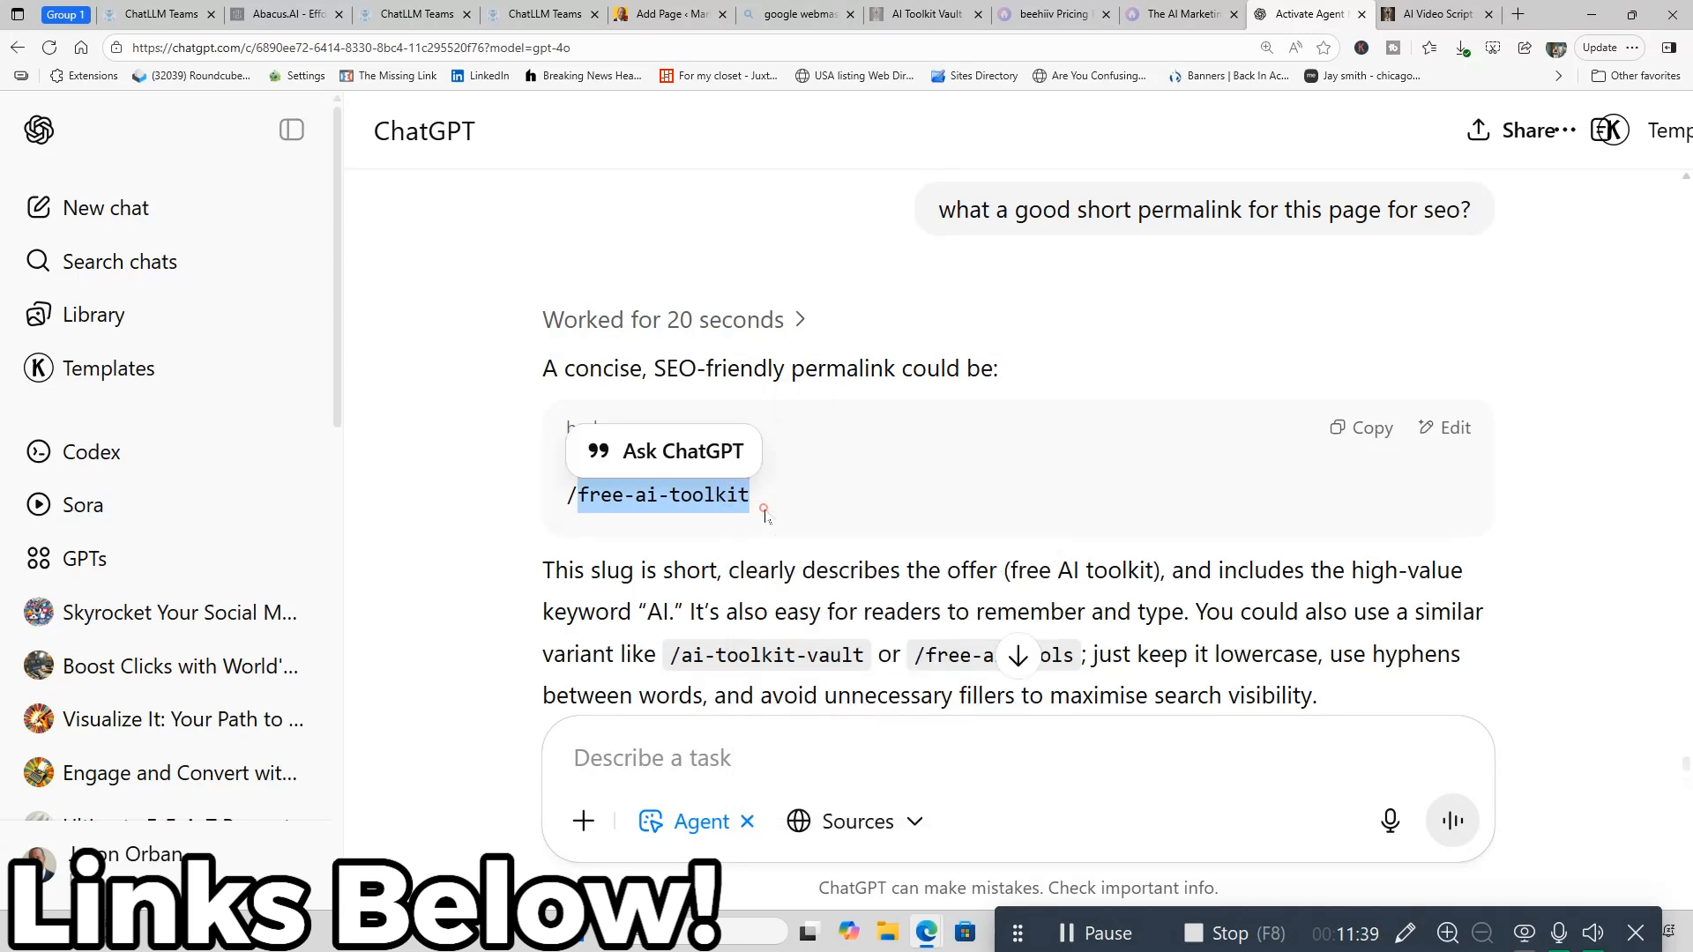
- Return to the WordPress page and replace its slug with "free-ai-toolkit"
{"action": "left_click", "coordinate": [670, 14]}
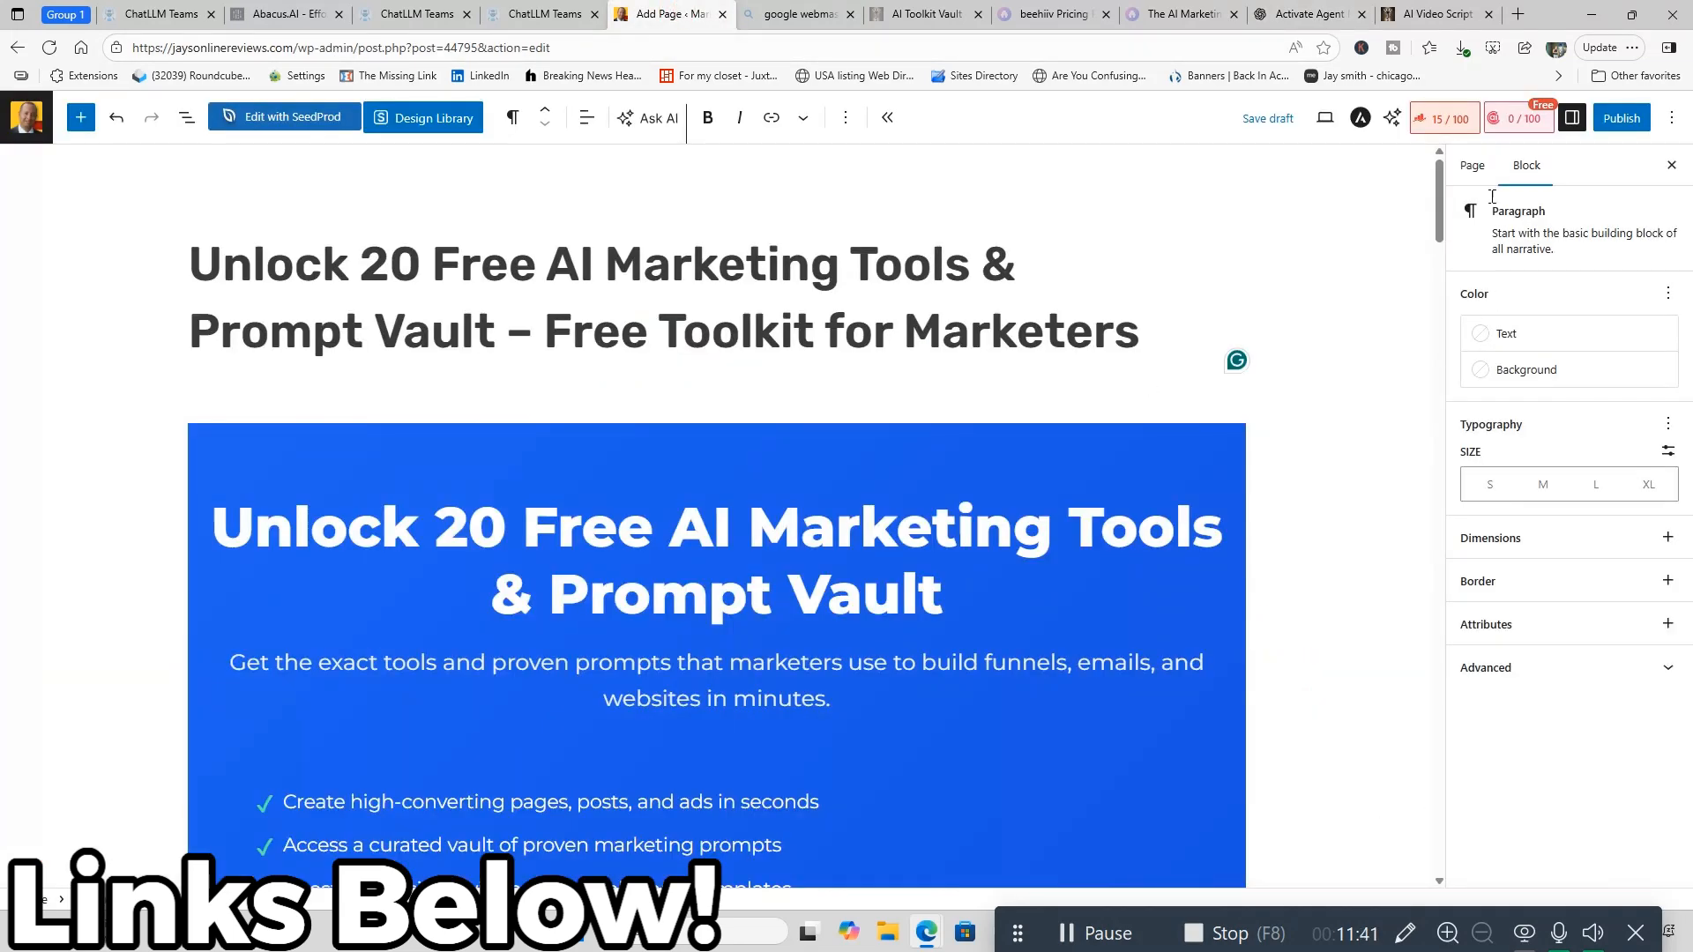
{"action": "left_click", "coordinate": [1472, 166]}
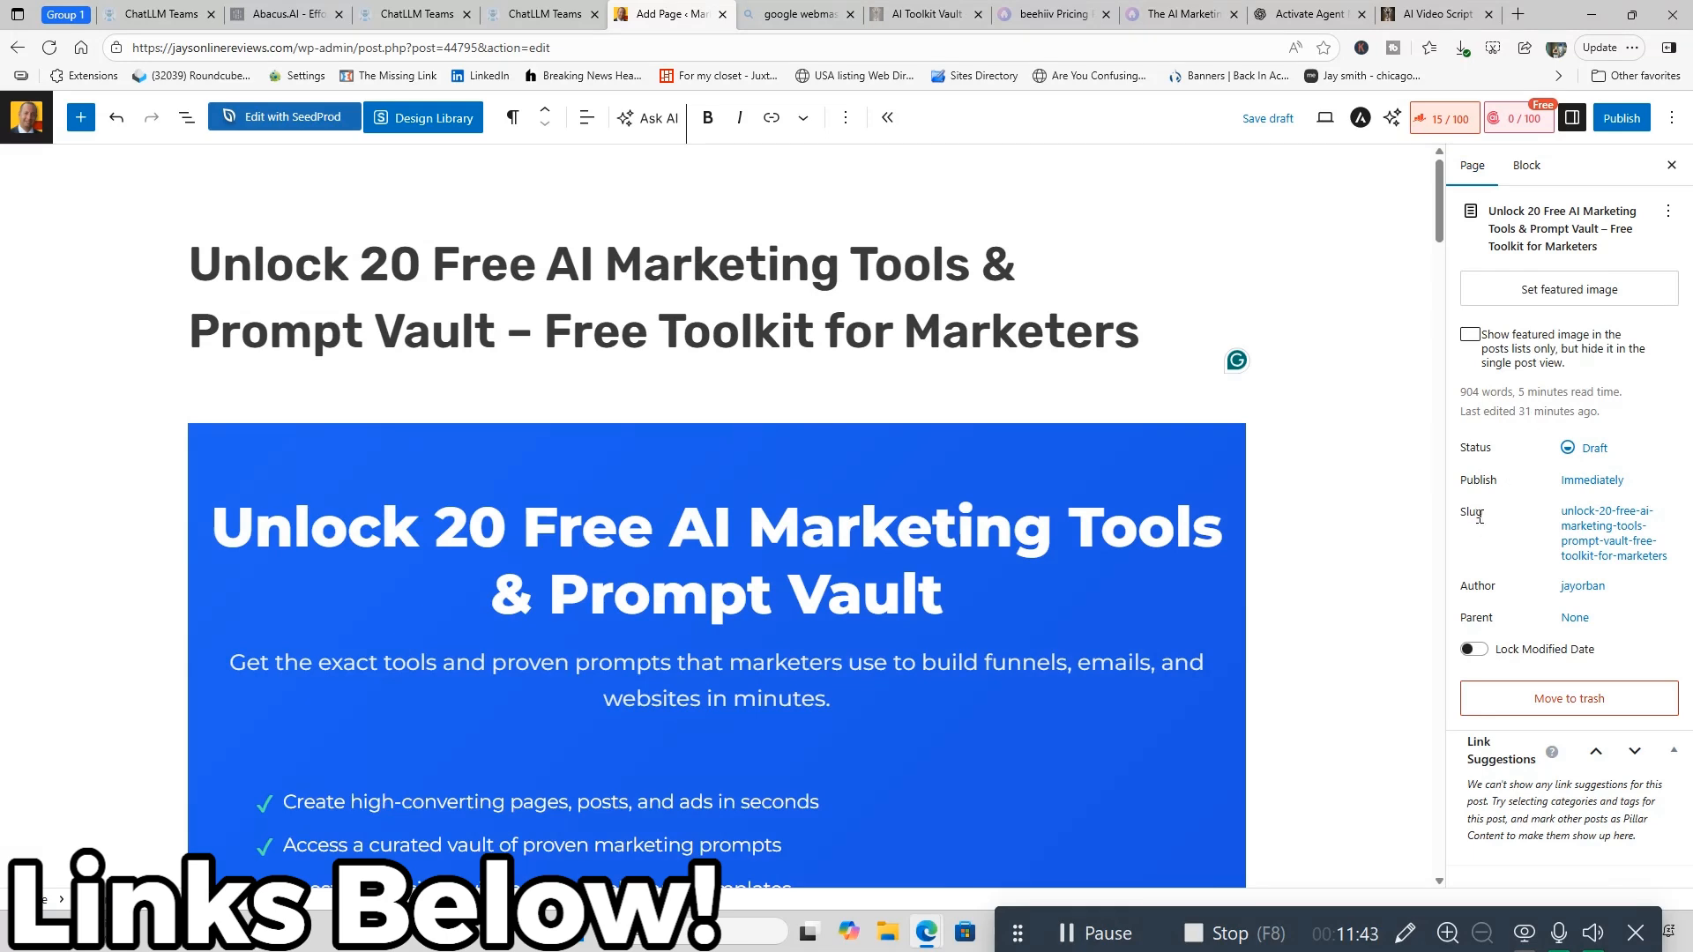
{"action": "left_click", "coordinate": [1592, 547]}
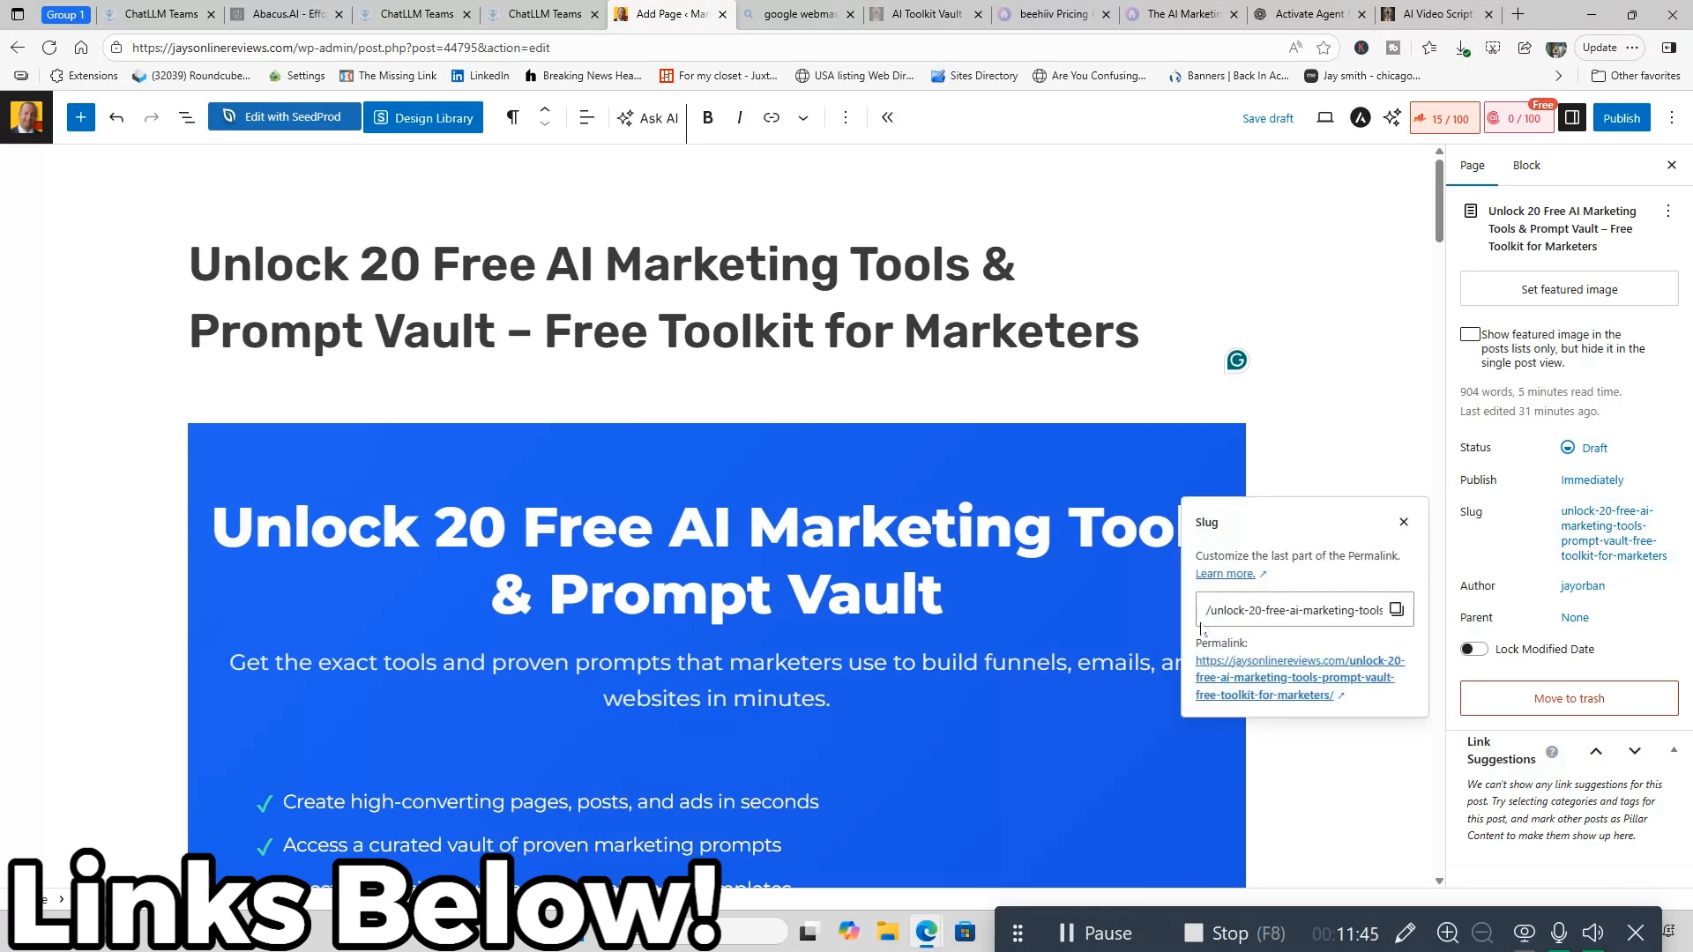
{"action": "left_click_drag", "start_coordinate": [1212, 608], "coordinate": [1538, 646]}
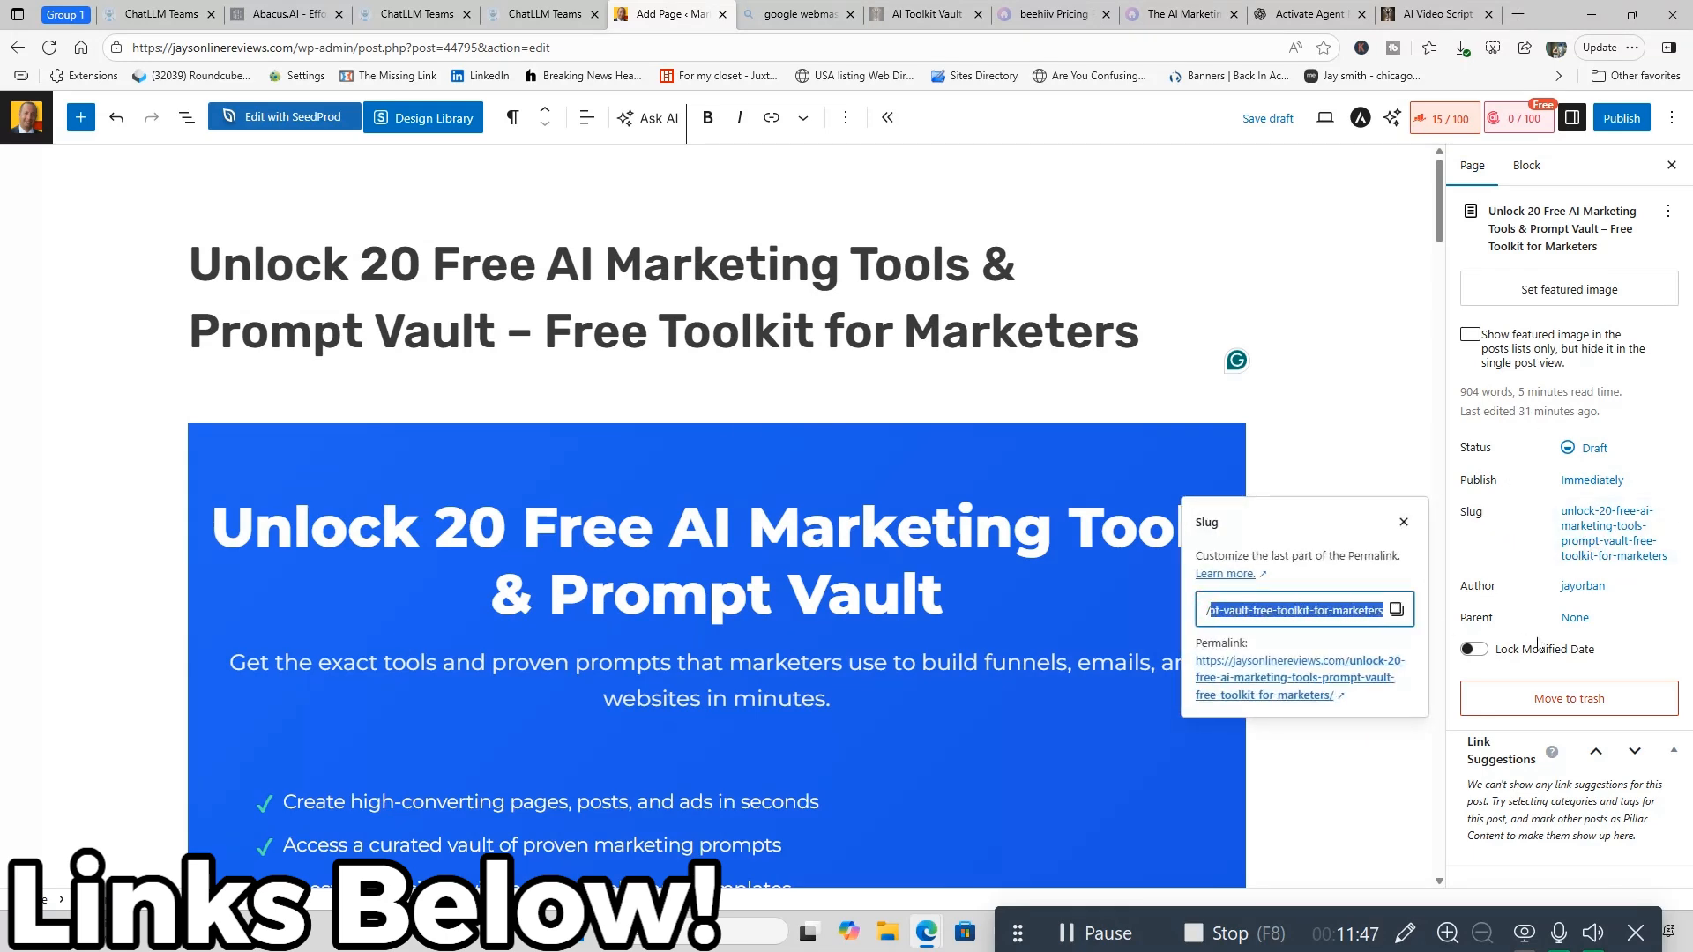
{"action": "key", "text": "BackSpace"}
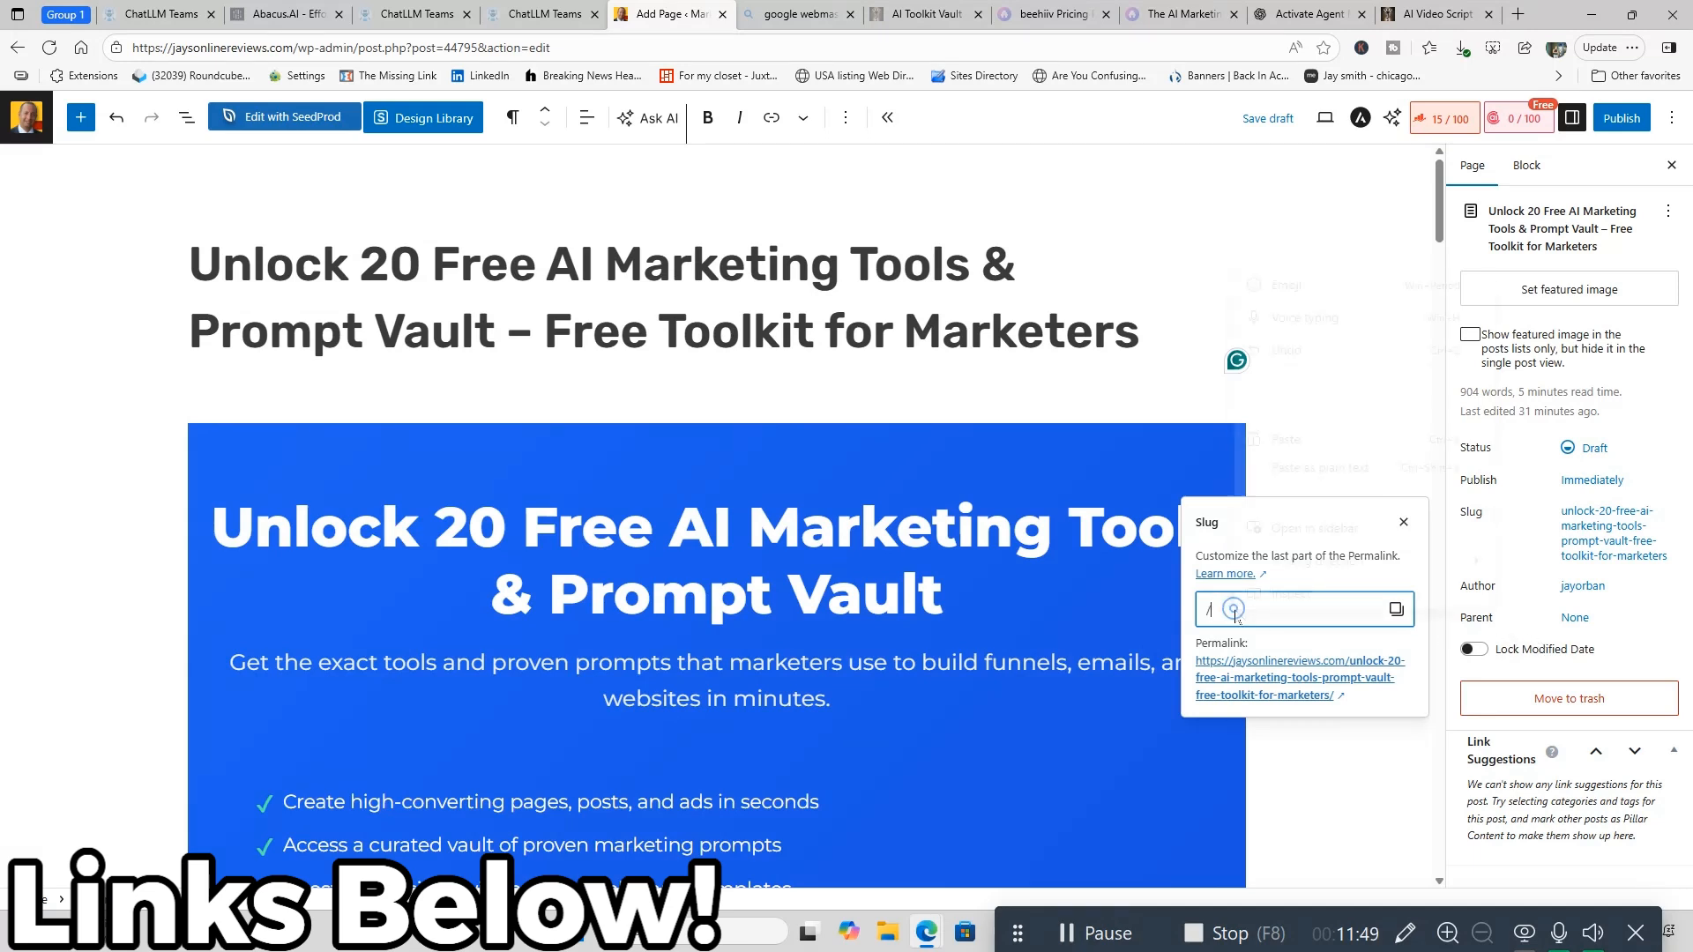
{"action": "right_click", "coordinate": [1240, 611]}
{"action": "left_click", "coordinate": [1272, 450]}
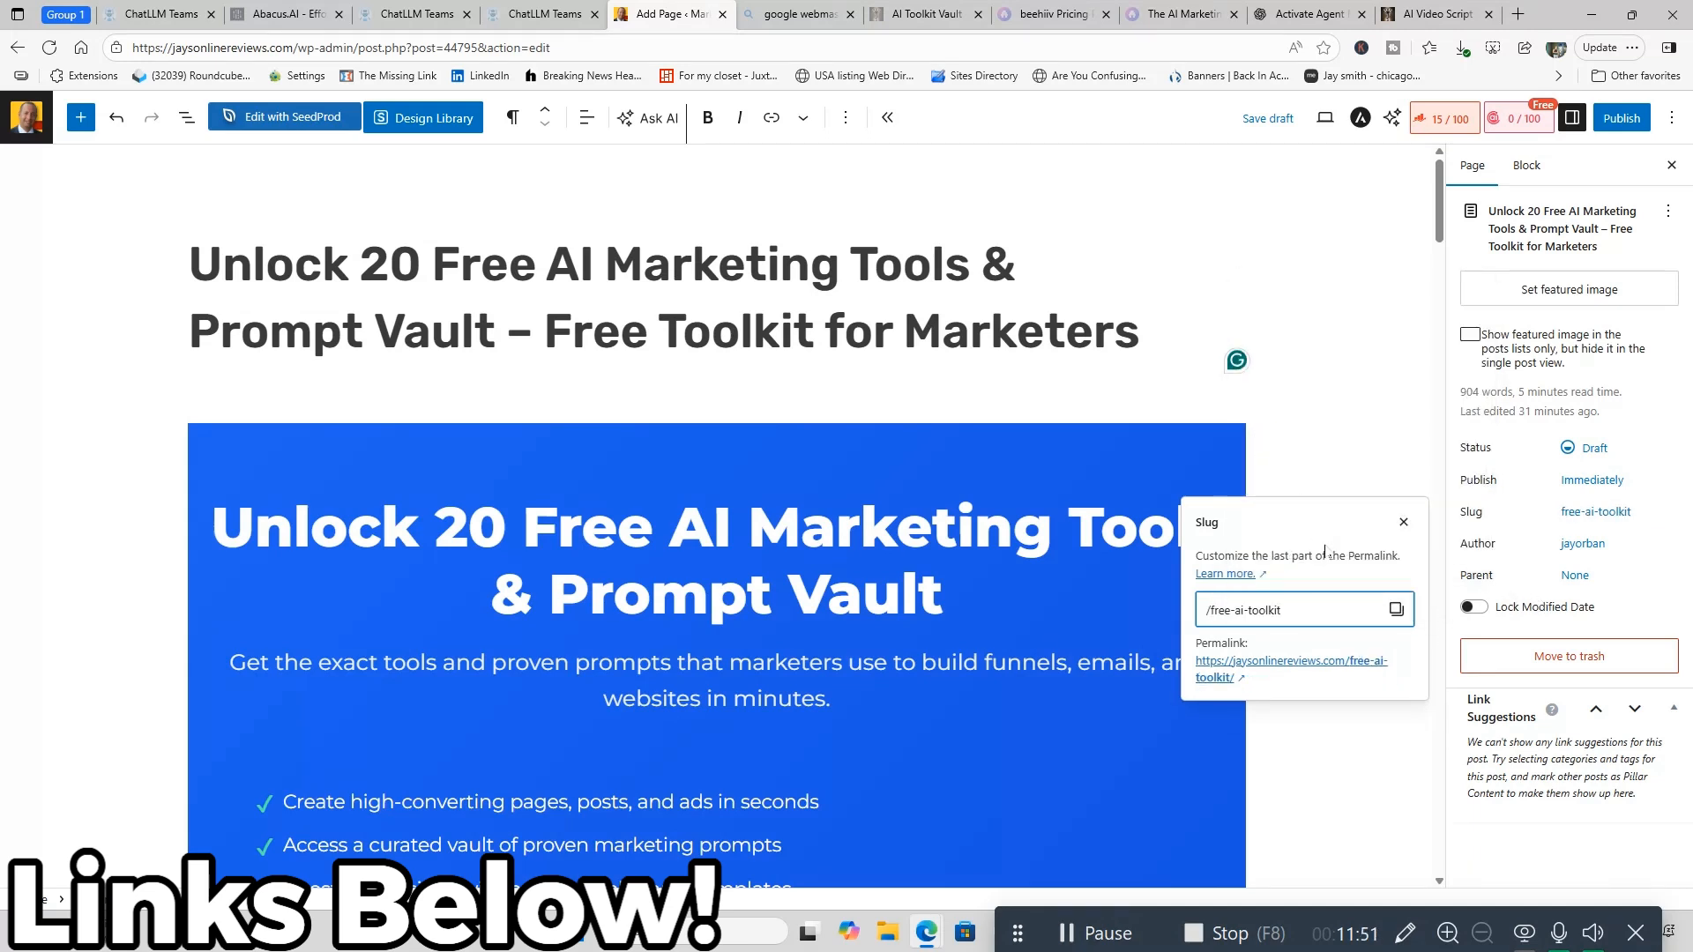
{"action": "left_click", "coordinate": [1362, 422]}
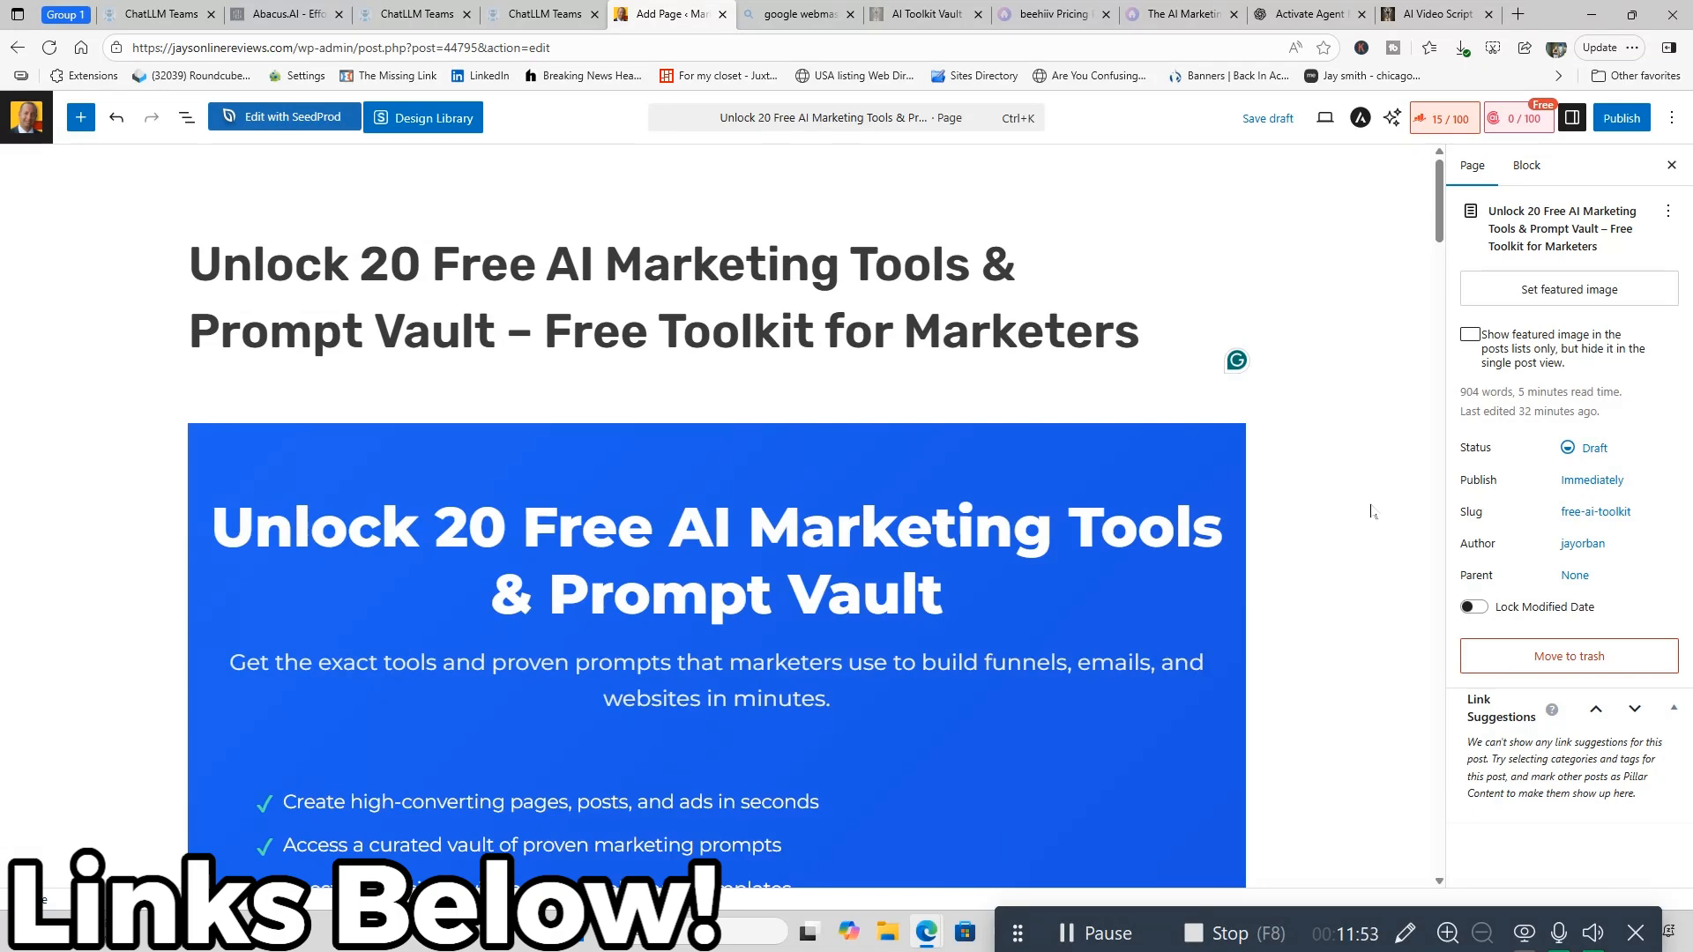
- Examine the landing page's Custom HTML block as code and return it to its rendered preview
{"action": "scroll", "coordinate": [1371, 514], "scroll_direction": "down", "scroll_amount": 2}
{"action": "left_click", "coordinate": [1074, 457]}
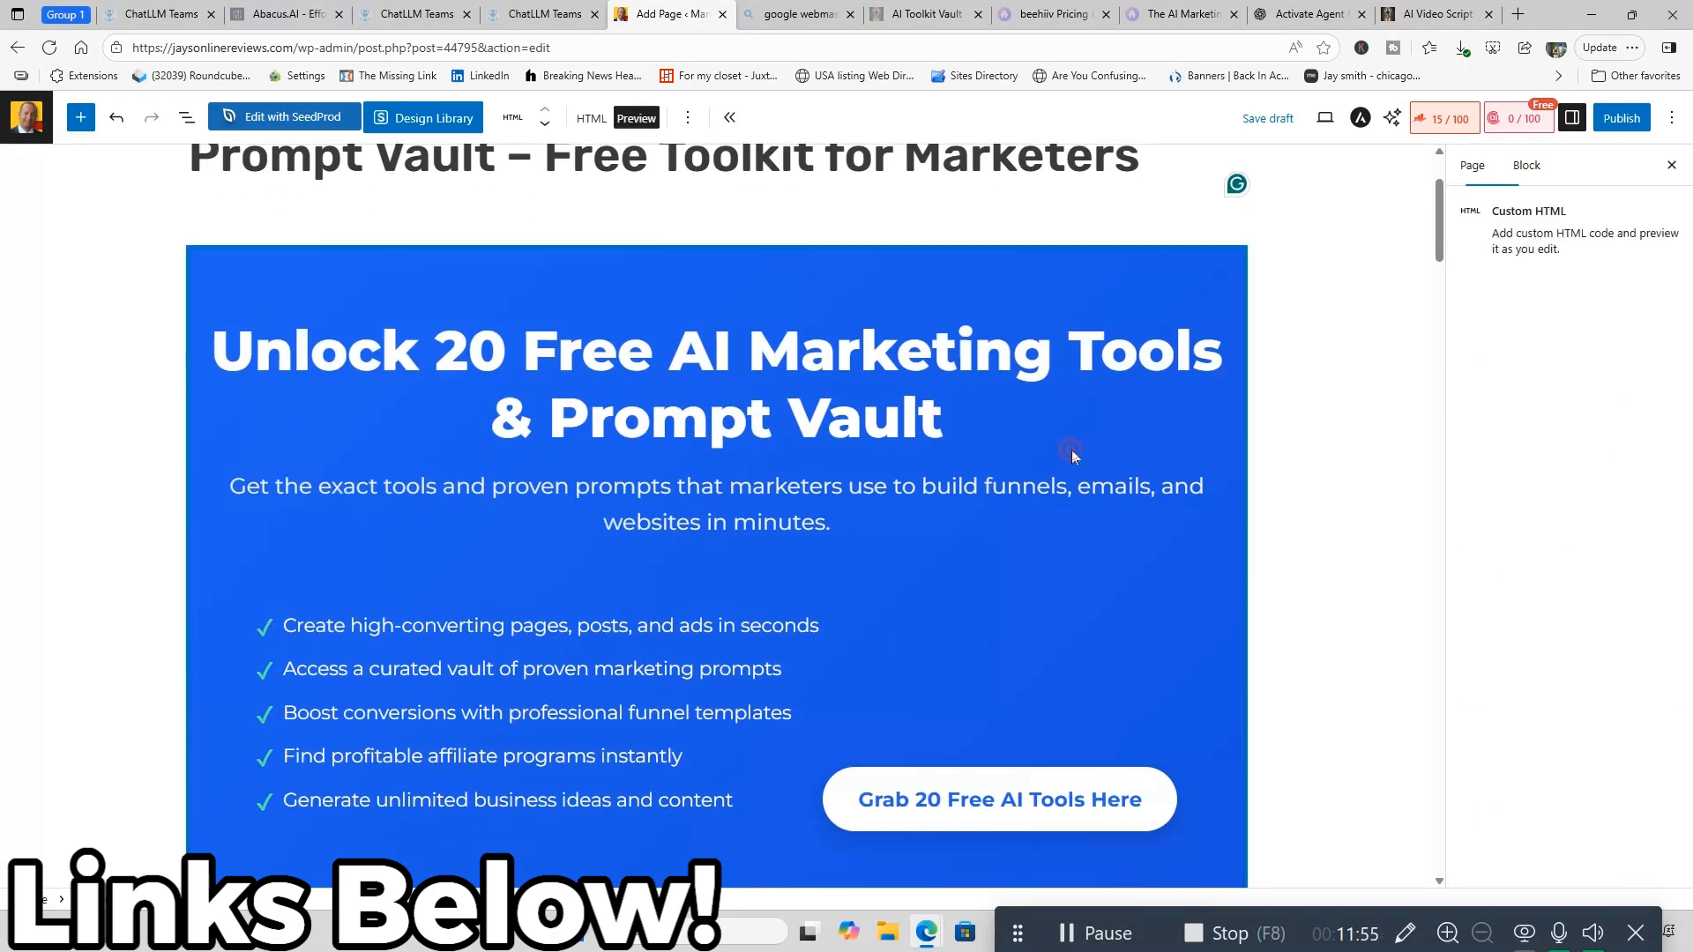
{"action": "left_click", "coordinate": [591, 121]}
{"action": "left_click", "coordinate": [636, 125]}
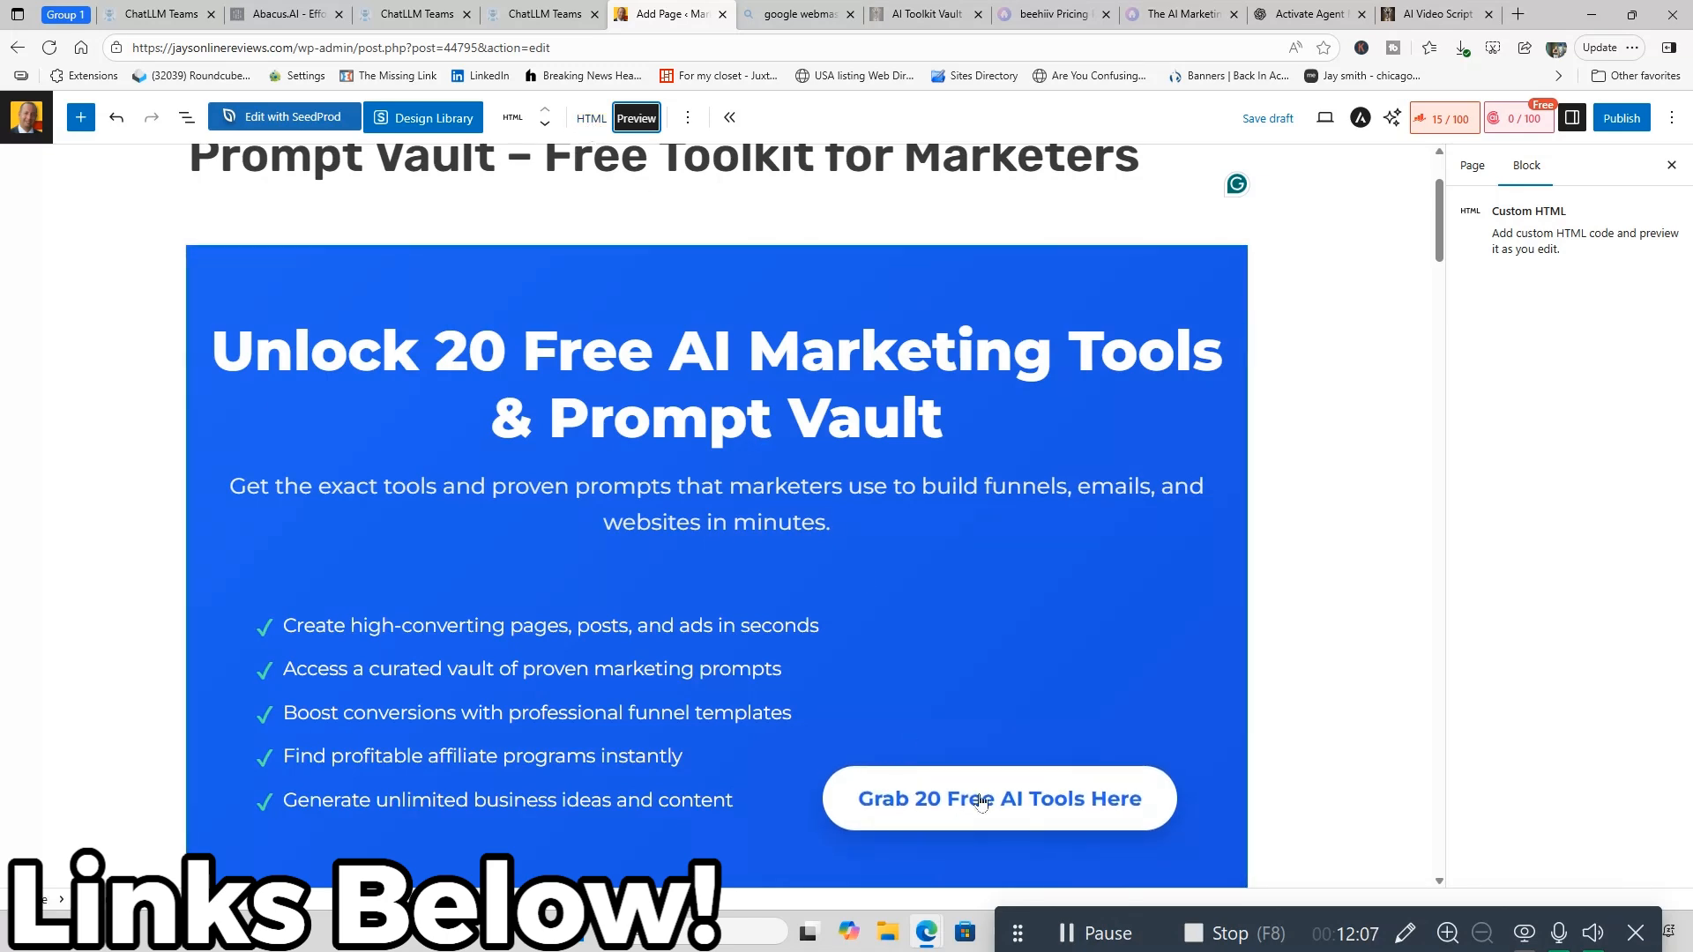
{"action": "left_click", "coordinate": [591, 118]}
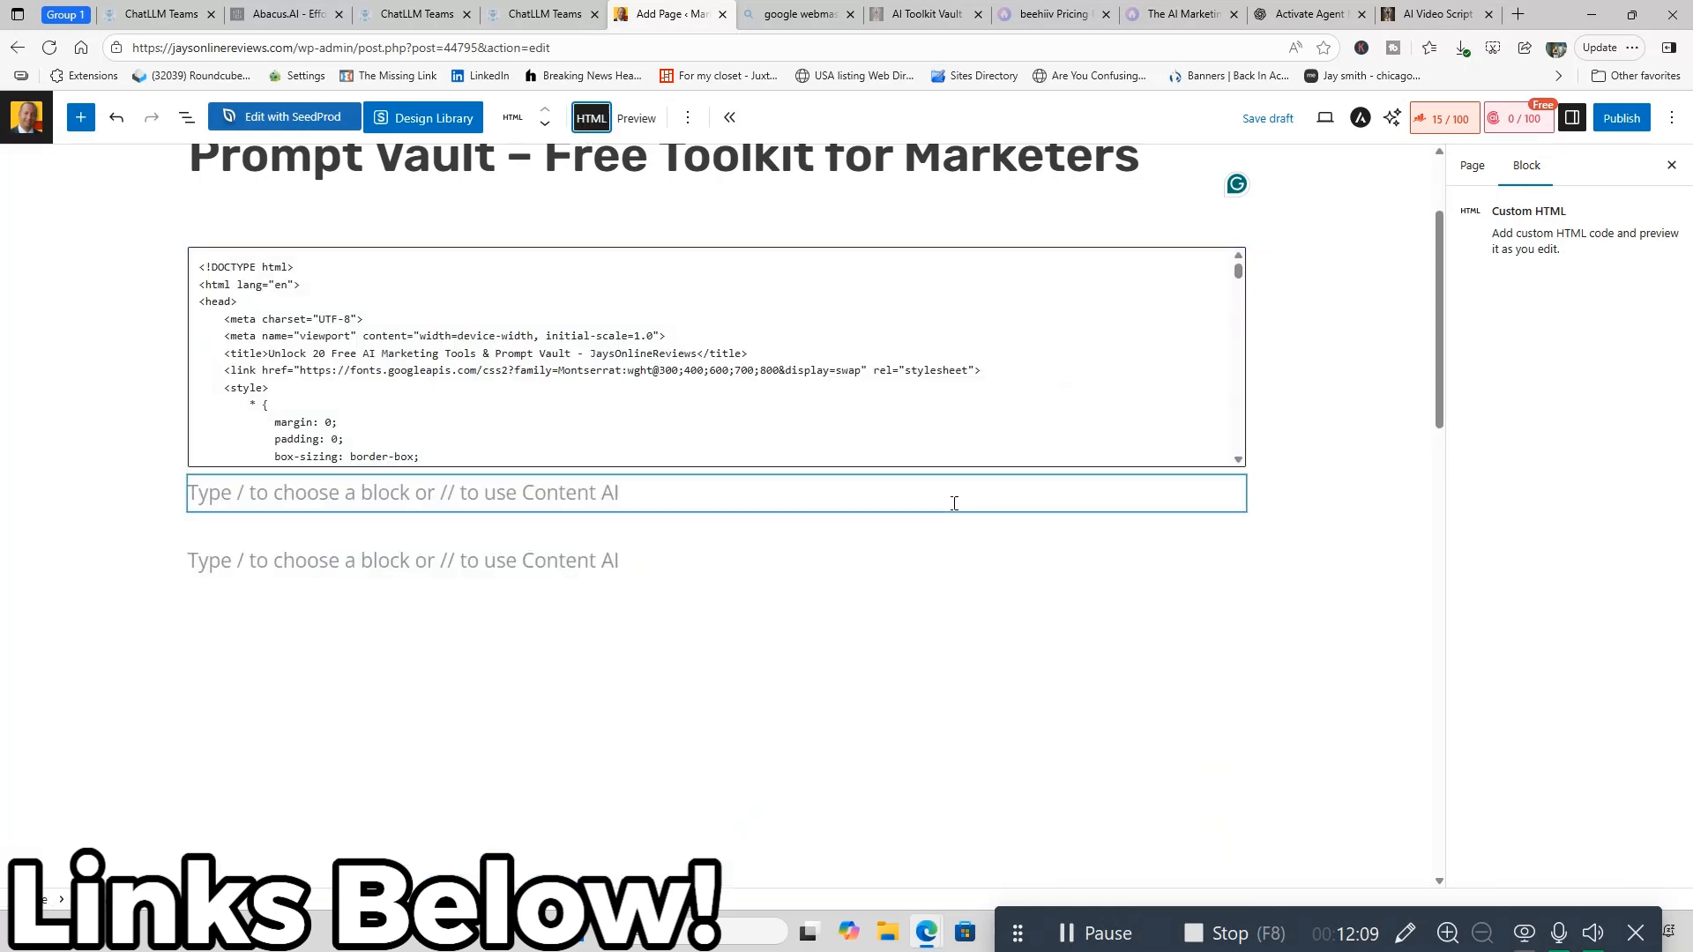
{"action": "left_click", "coordinate": [635, 120]}
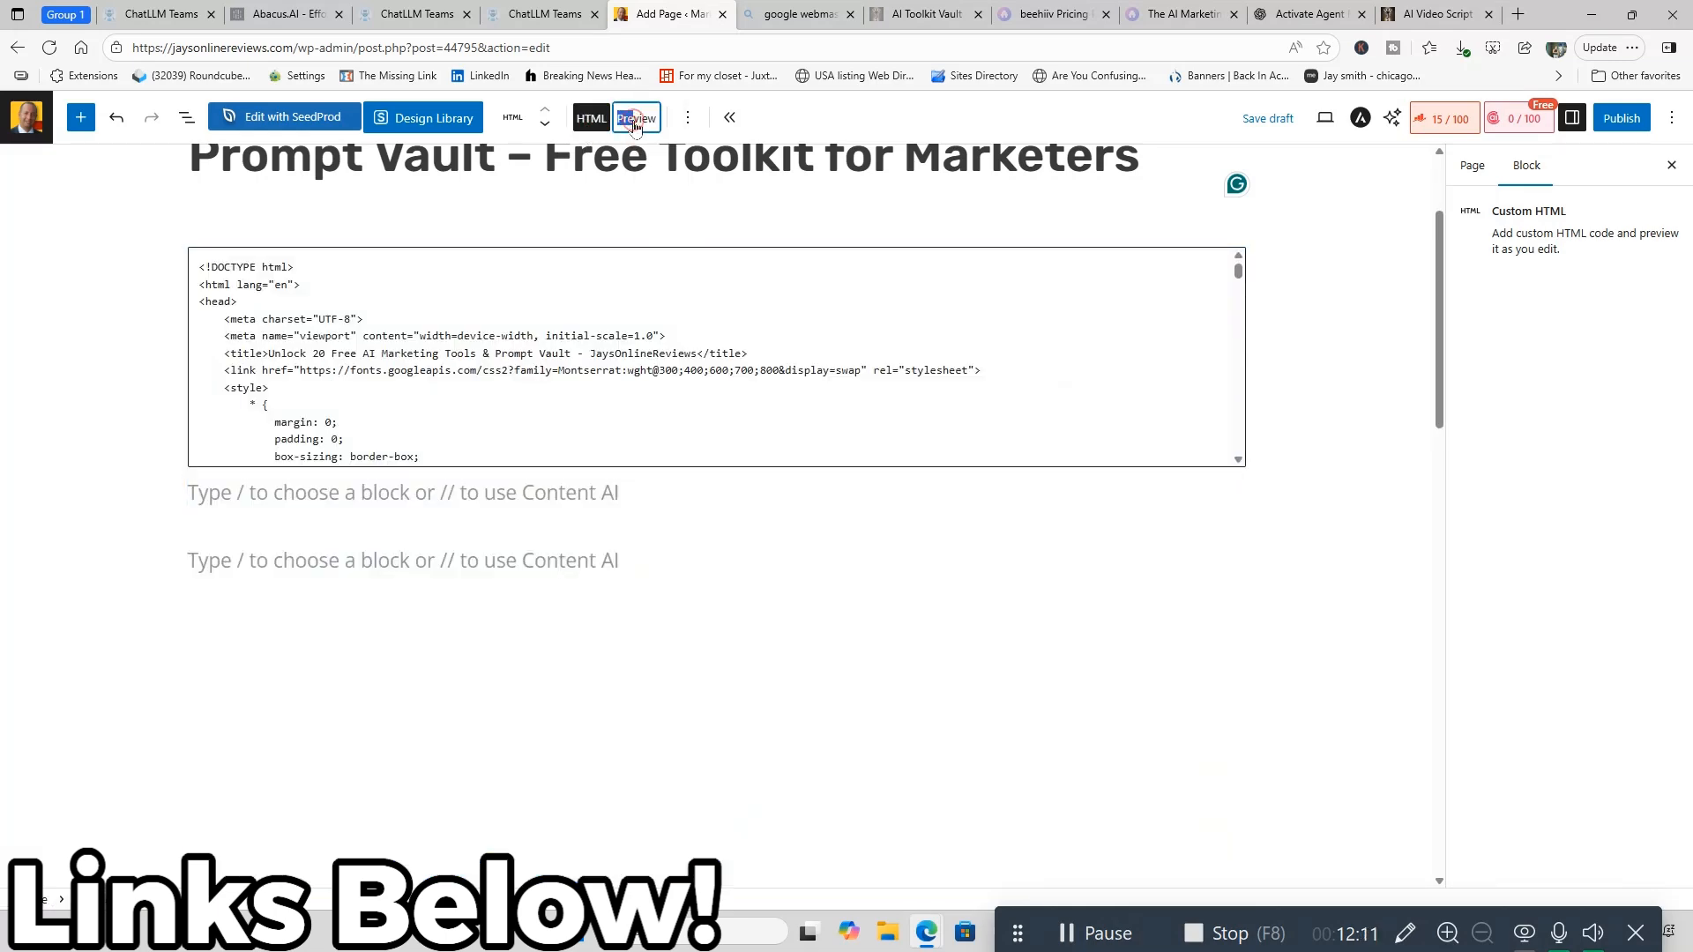
{"action": "scroll", "coordinate": [1332, 679], "scroll_direction": "up", "scroll_amount": 2}
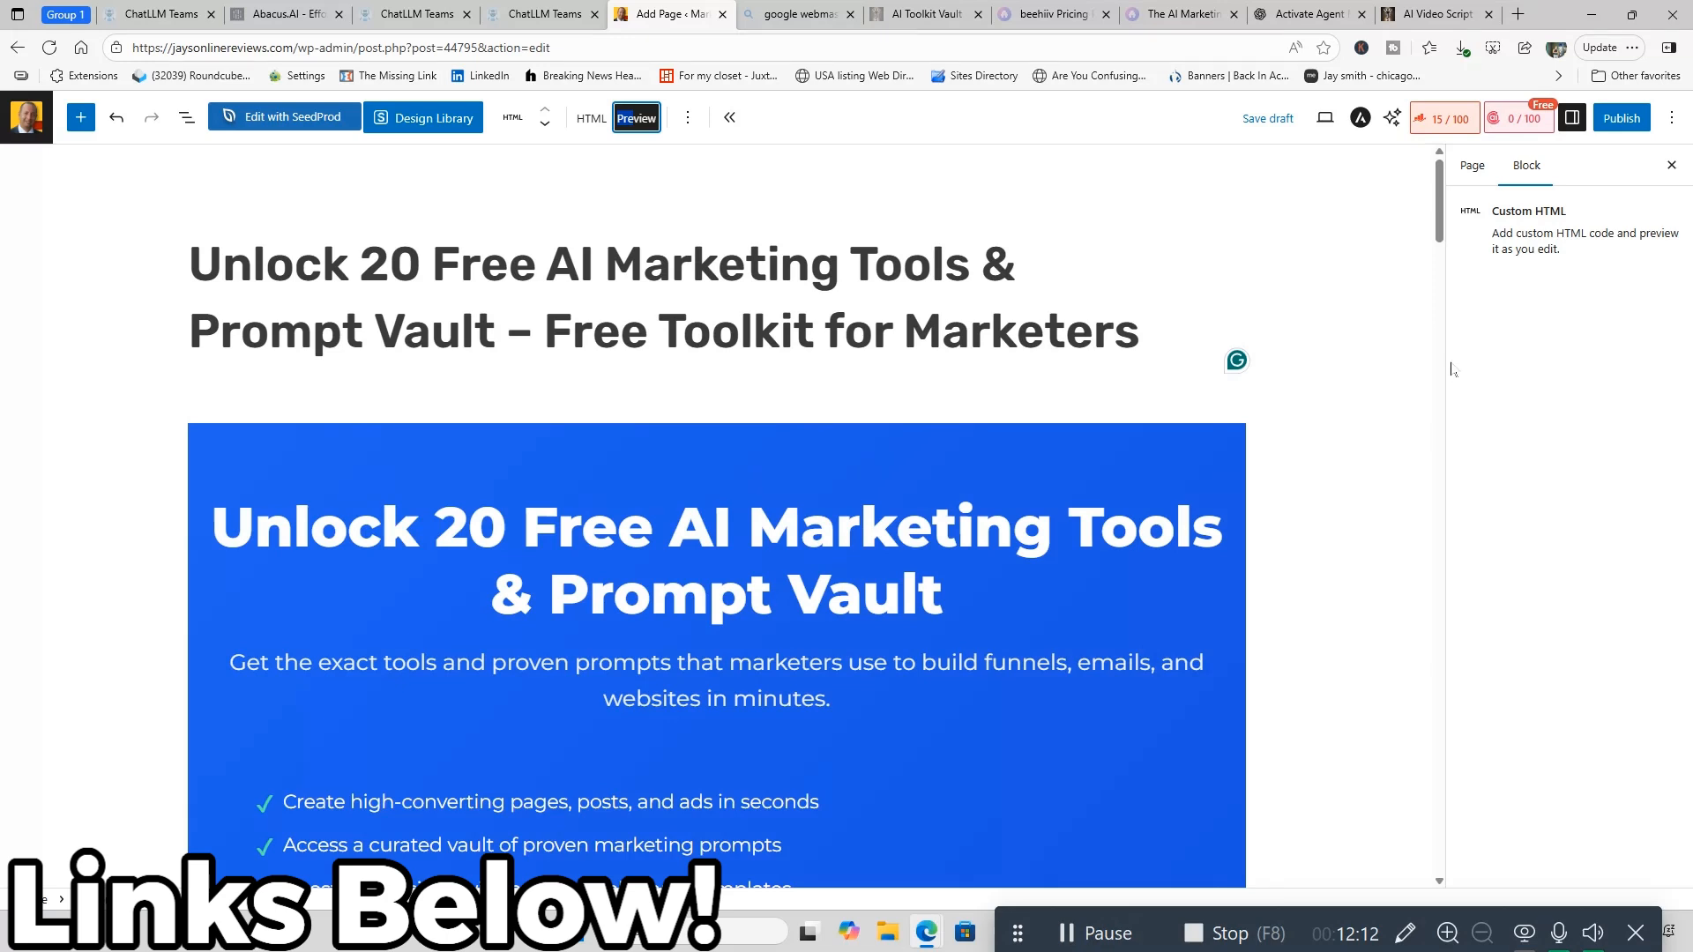
- Check the page settings and publish the landing page publicly and immediately
{"action": "left_click", "coordinate": [1471, 166]}
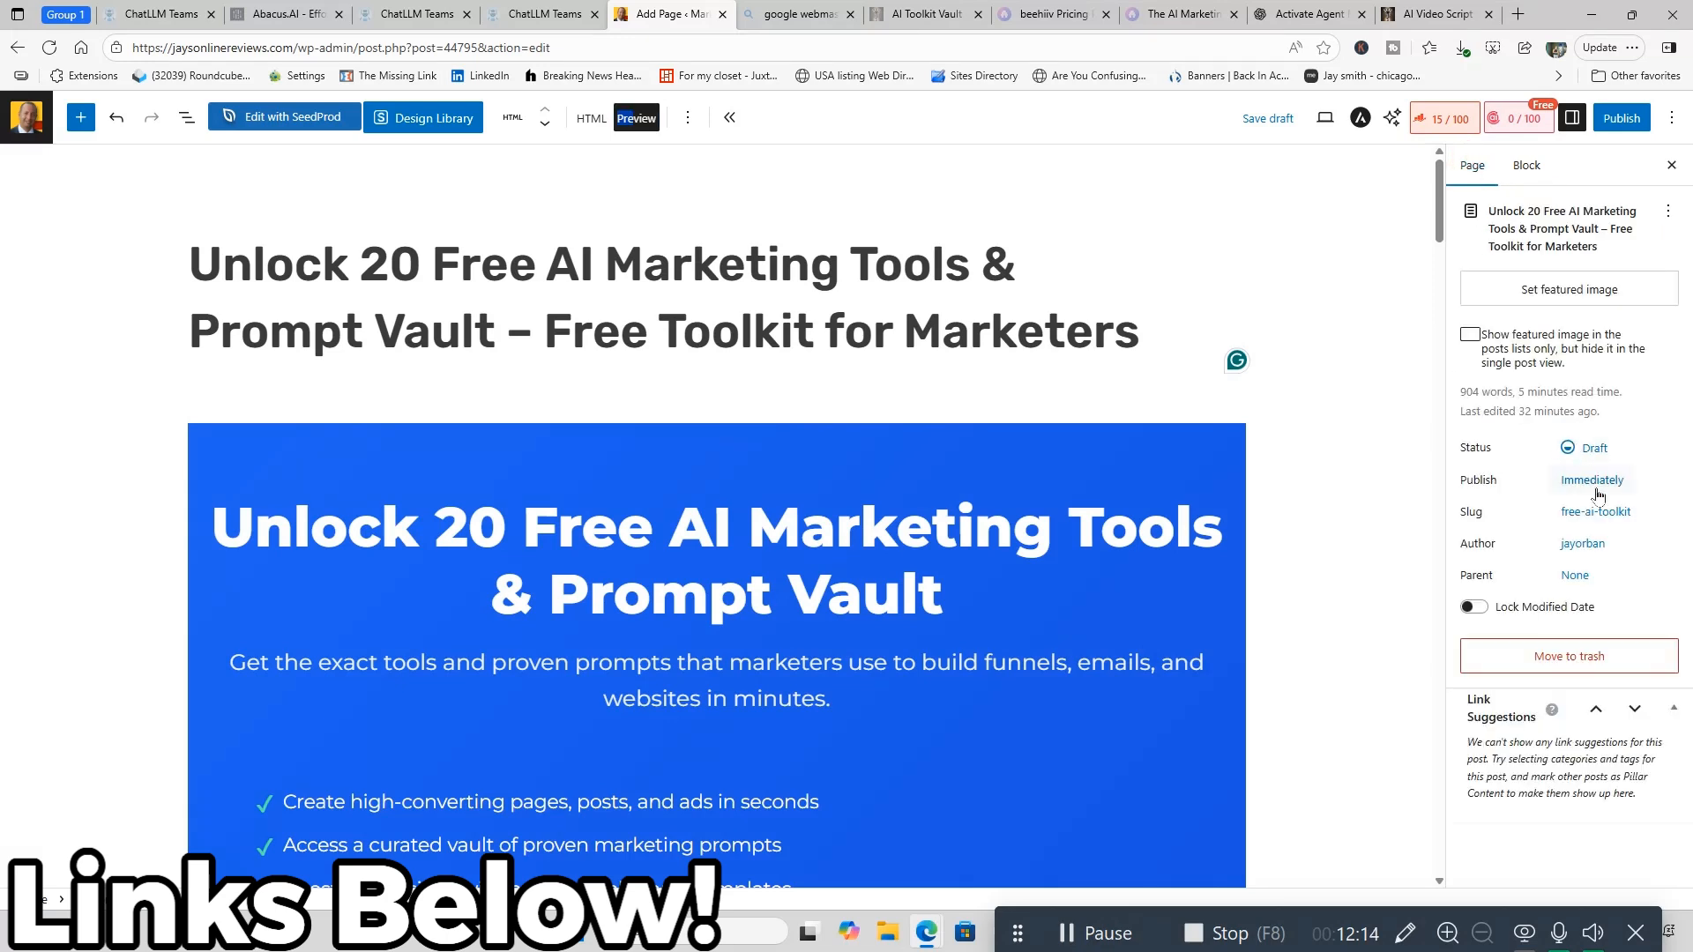
{"action": "left_click", "coordinate": [1620, 120]}
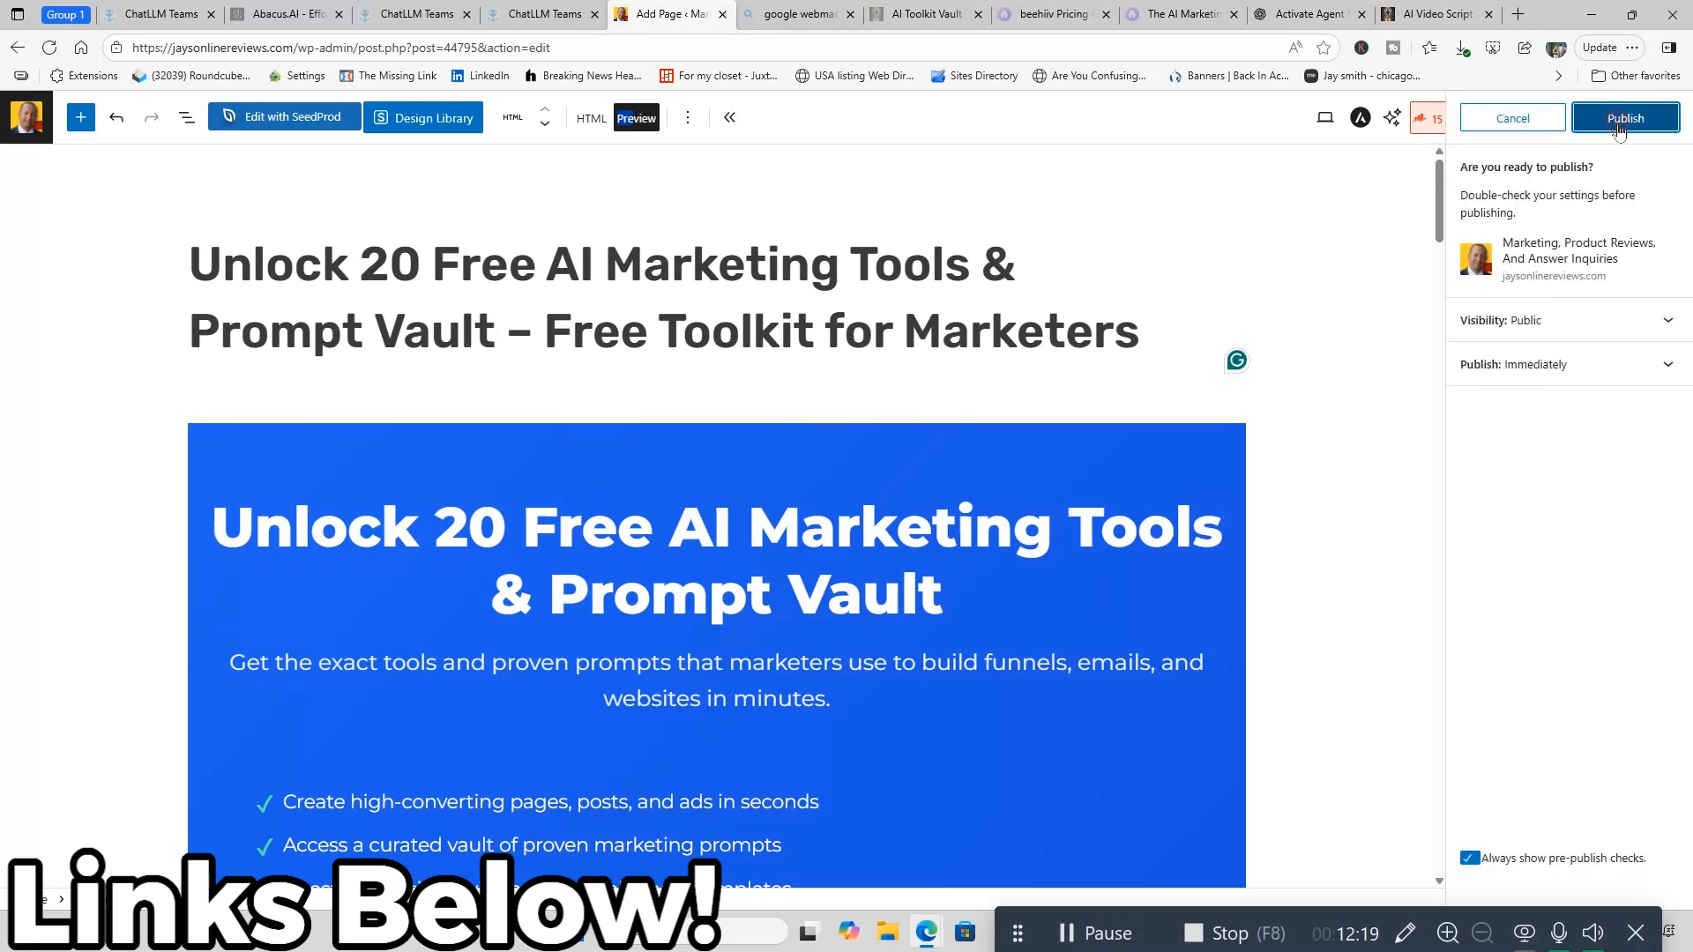
{"action": "left_click", "coordinate": [1619, 121]}
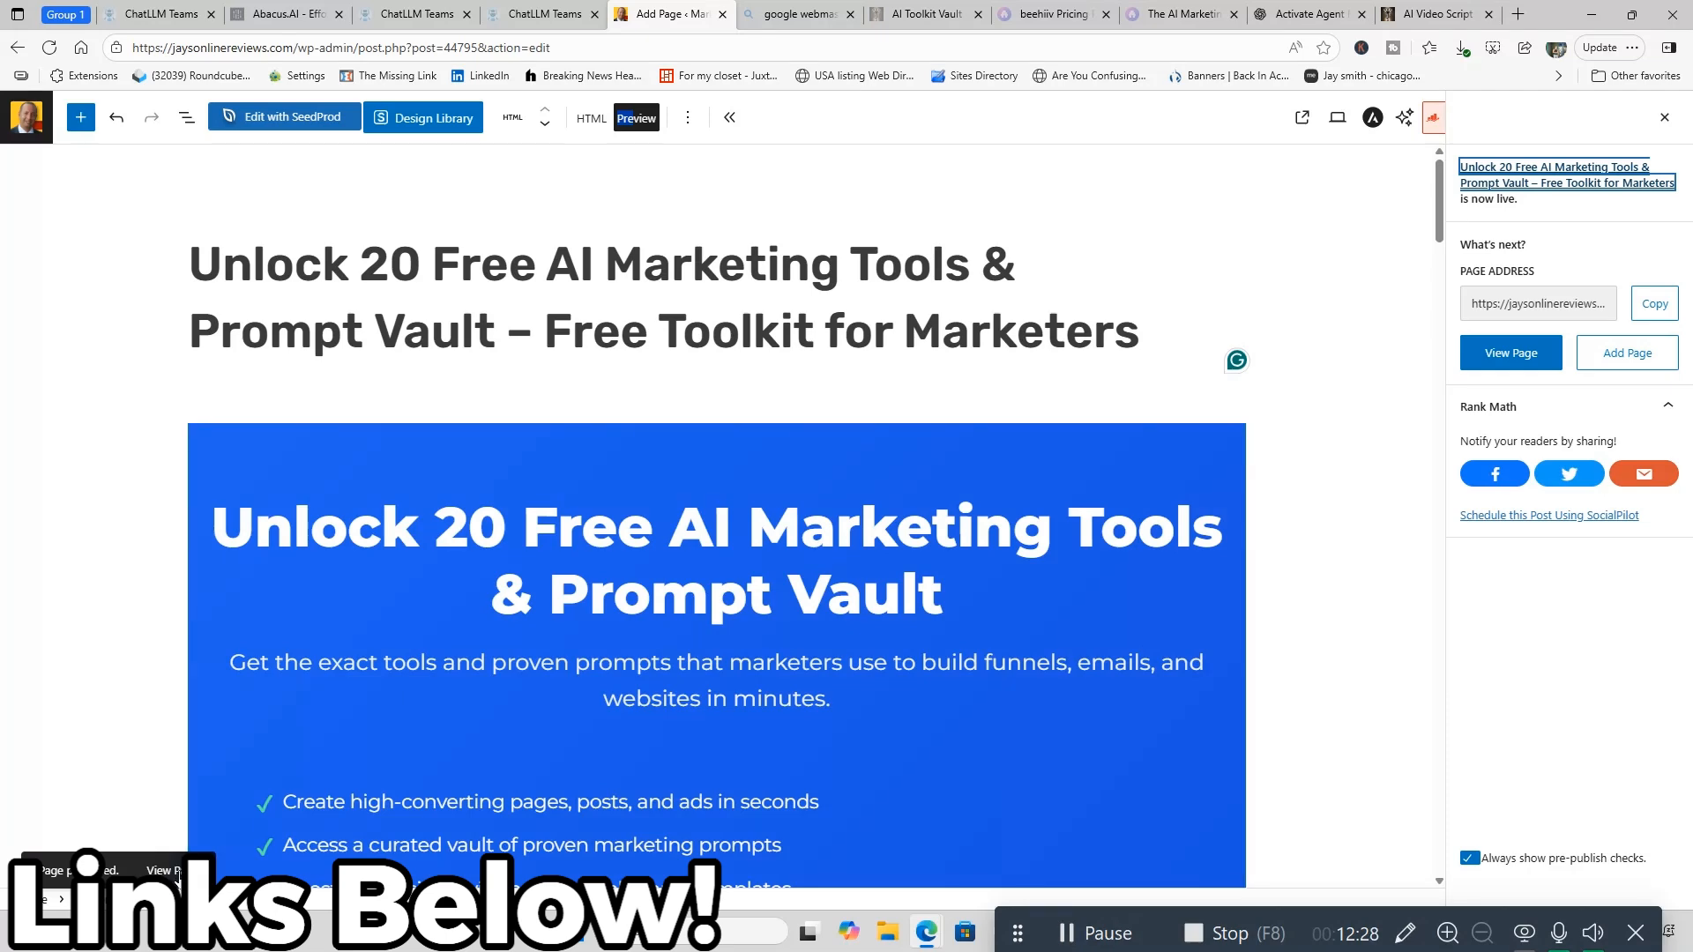
- View the published page, test its "Grab 20 Free AI Tools Here" link, and return to the landing page
{"action": "left_click", "coordinate": [174, 872]}
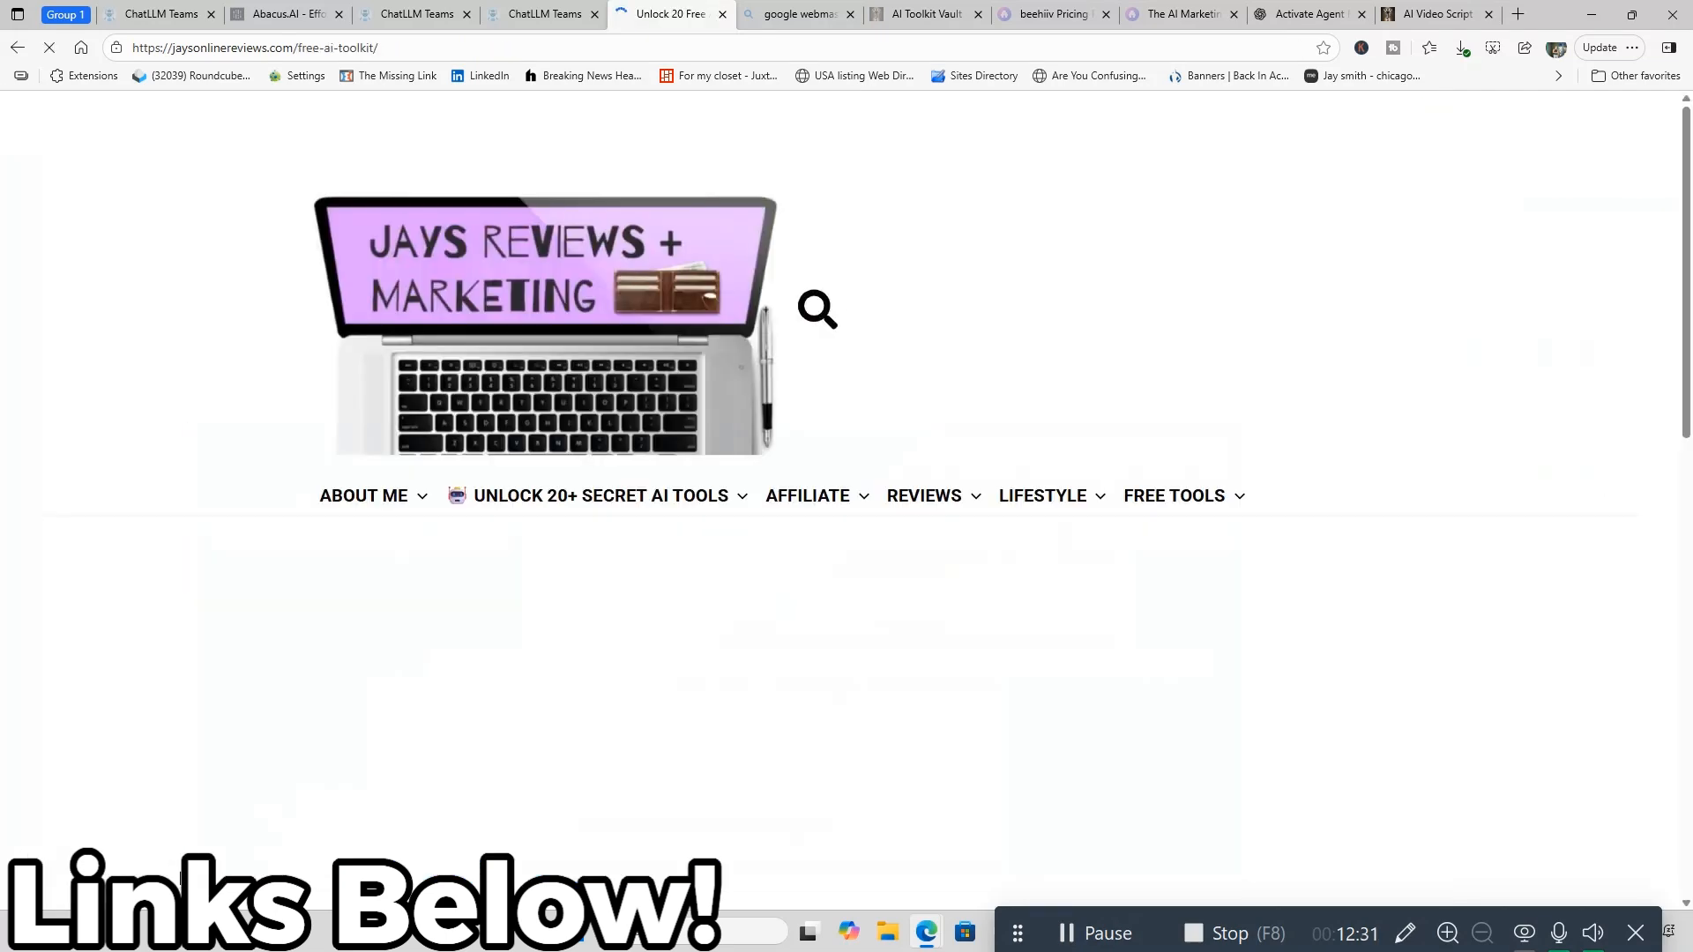
{"action": "scroll", "coordinate": [1031, 723], "scroll_direction": "down", "scroll_amount": 9}
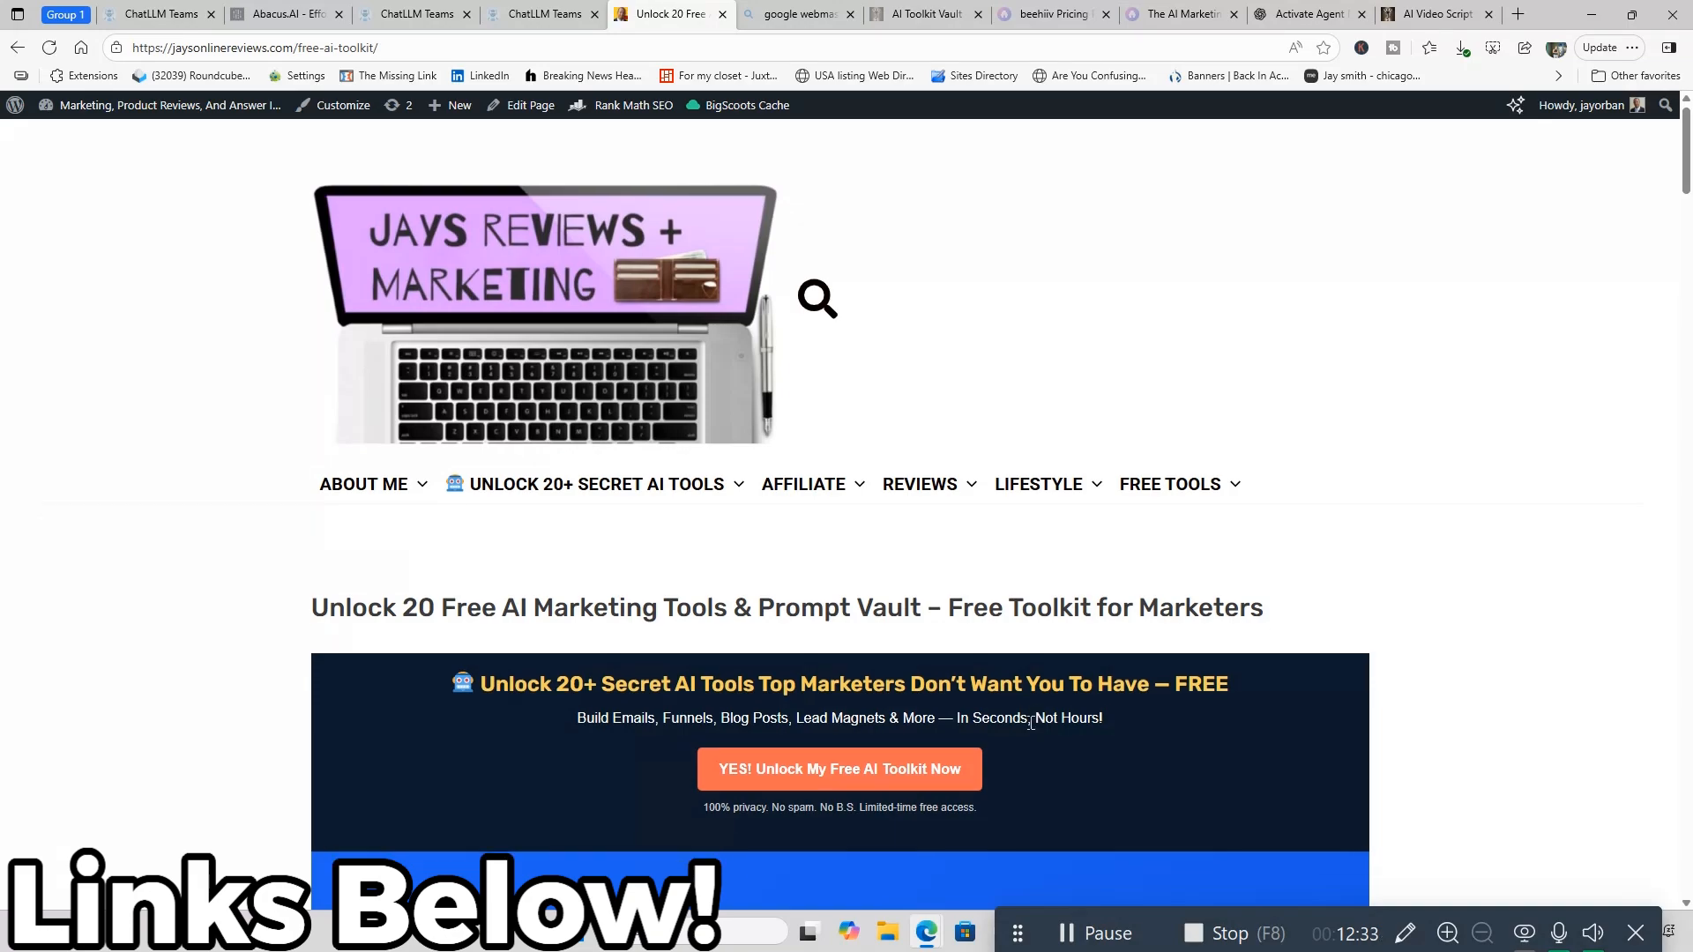
{"action": "scroll", "coordinate": [1031, 724], "scroll_direction": "down", "scroll_amount": 8}
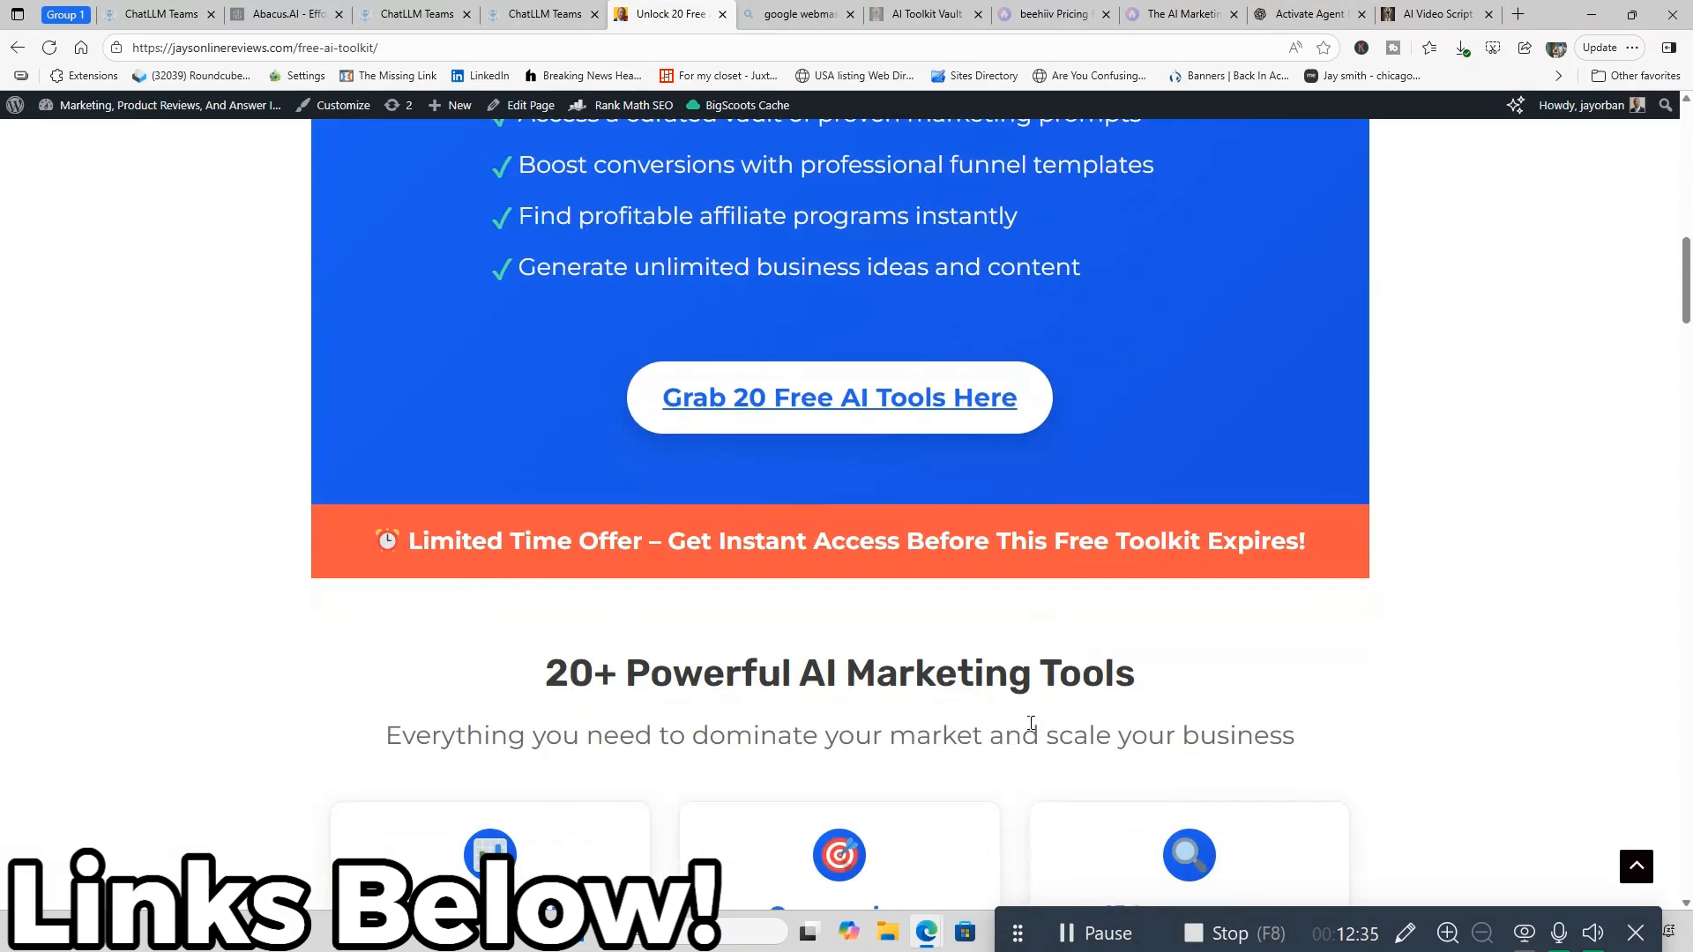
{"action": "scroll", "coordinate": [1031, 731], "scroll_direction": "down", "scroll_amount": 3}
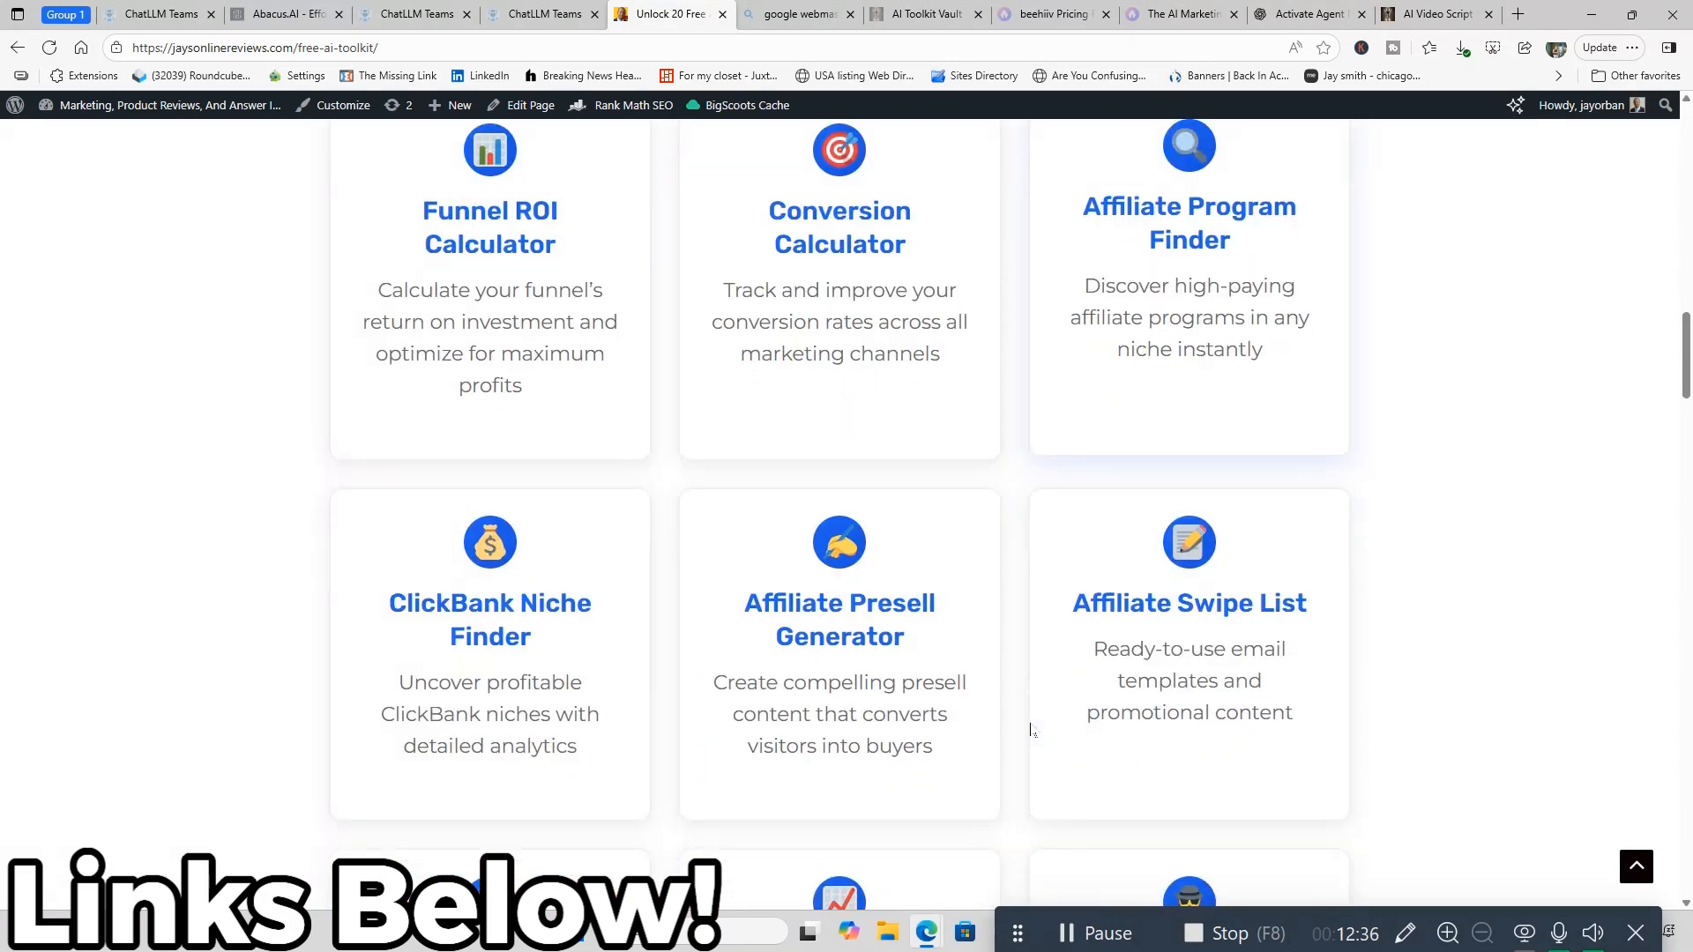
{"action": "scroll", "coordinate": [1029, 730], "scroll_direction": "up", "scroll_amount": 9}
{"action": "left_click", "coordinate": [898, 505]}
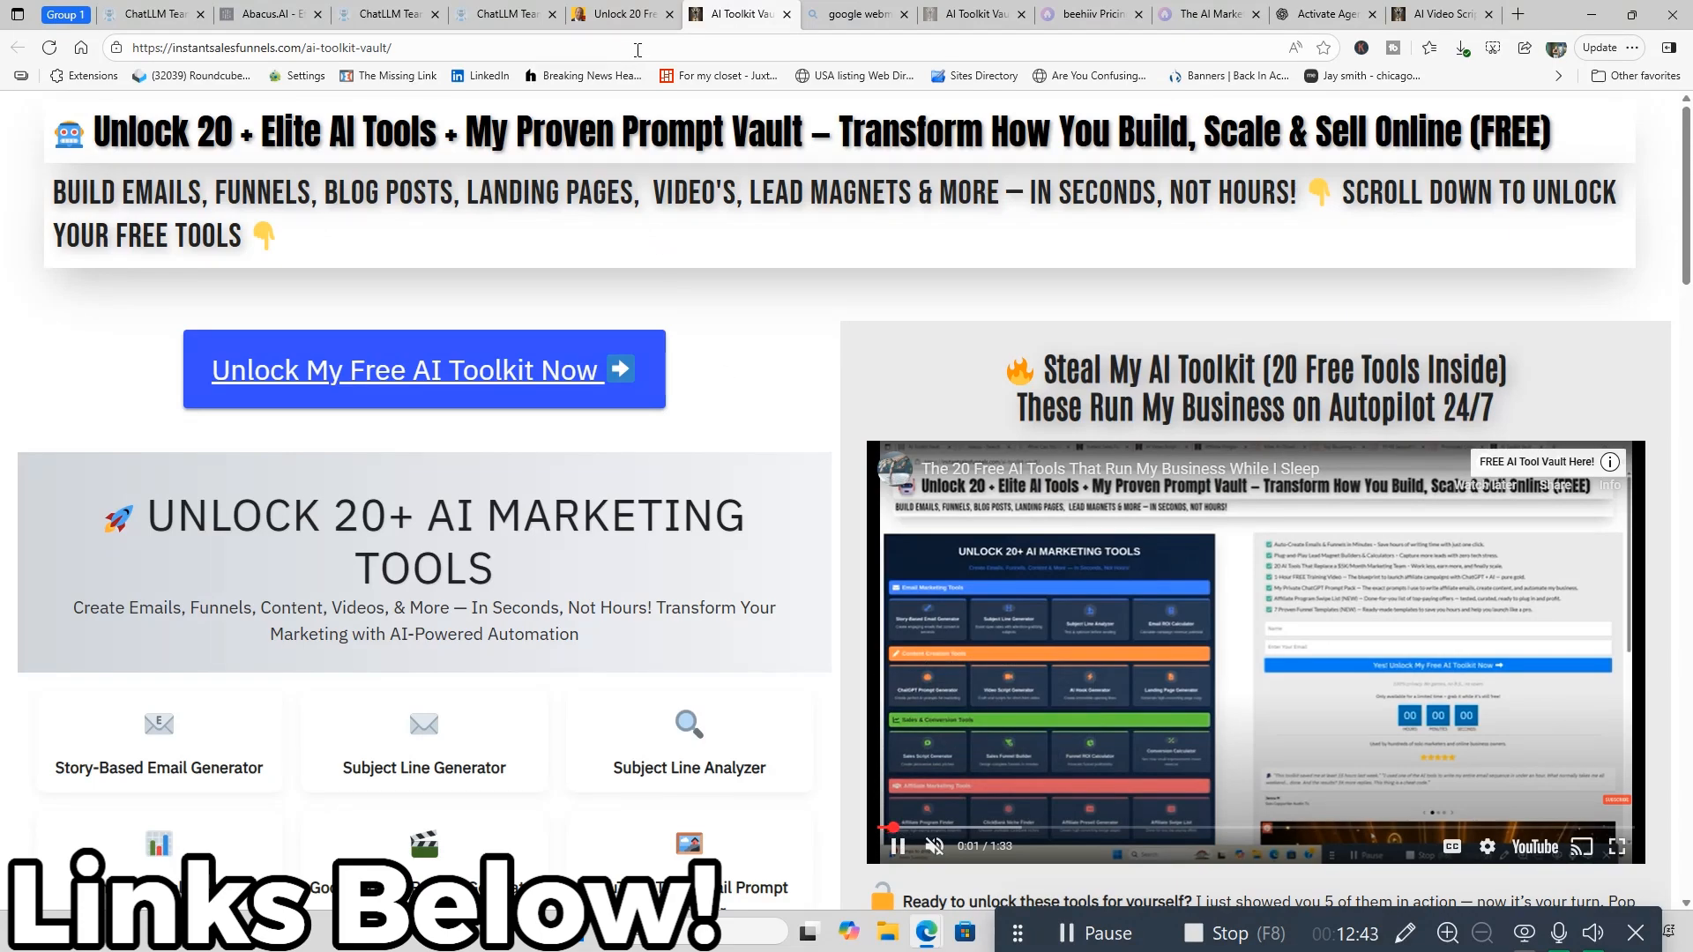
{"action": "left_click", "coordinate": [654, 15]}
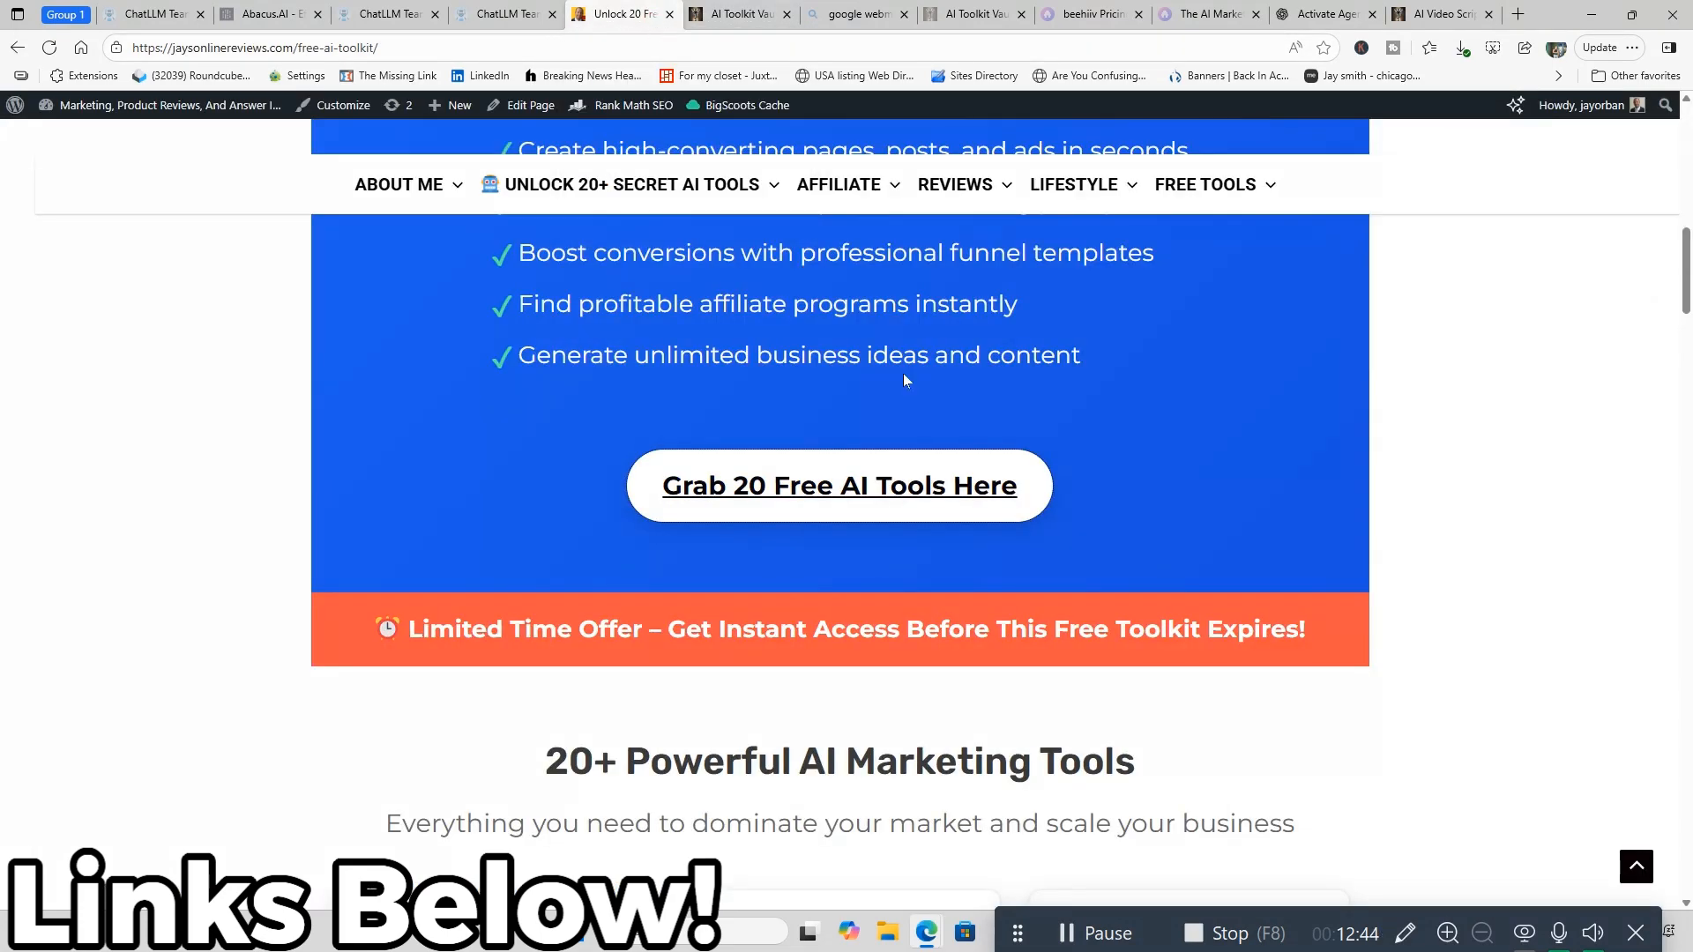
- Review the live landing page from its tool cards down to the footer, and switch to the Abacus.AI site
{"action": "scroll", "coordinate": [1314, 785], "scroll_direction": "down", "scroll_amount": 15}
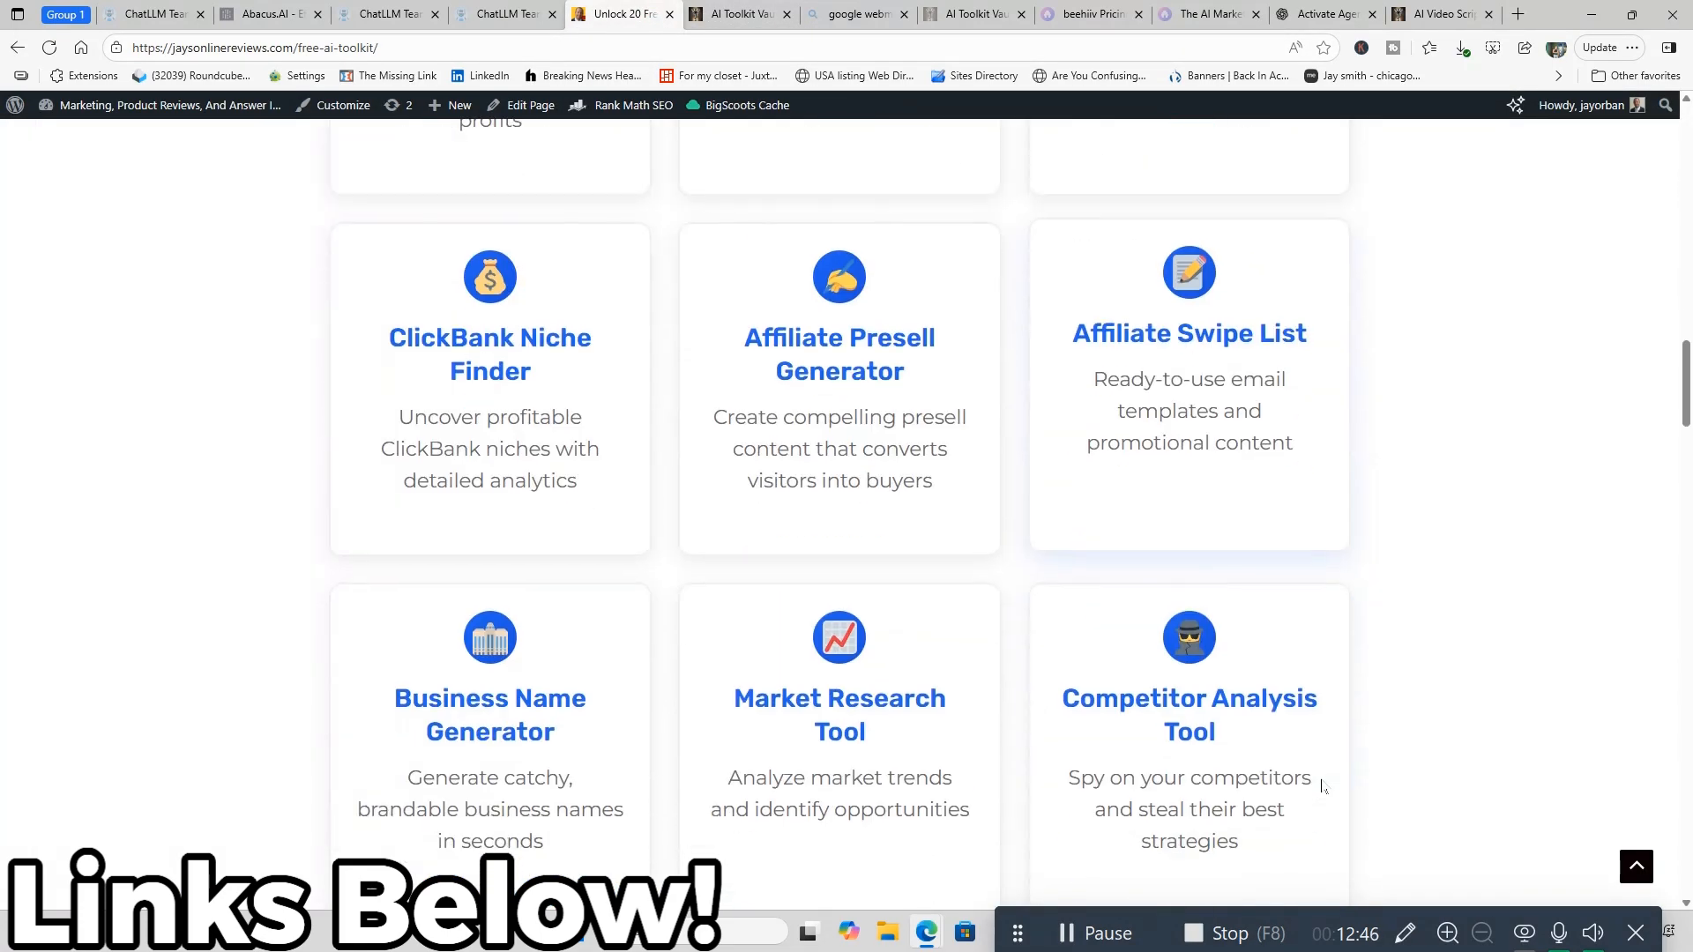
{"action": "scroll", "coordinate": [1323, 785], "scroll_direction": "down", "scroll_amount": 18}
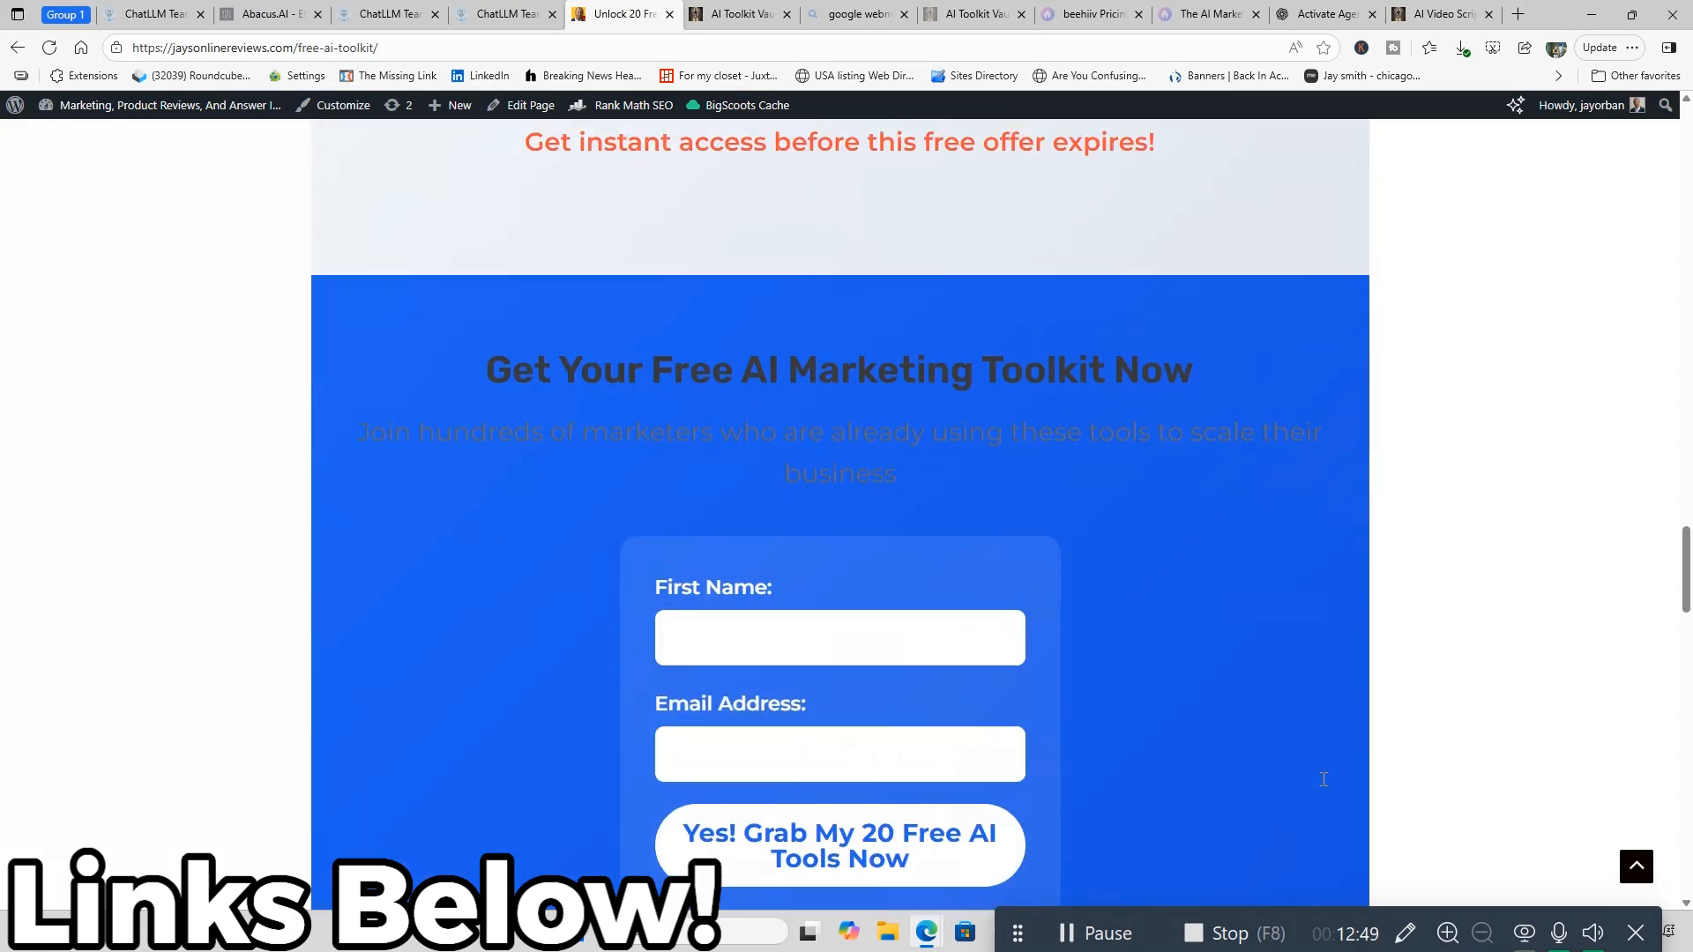
{"action": "scroll", "coordinate": [1325, 782], "scroll_direction": "down", "scroll_amount": 10}
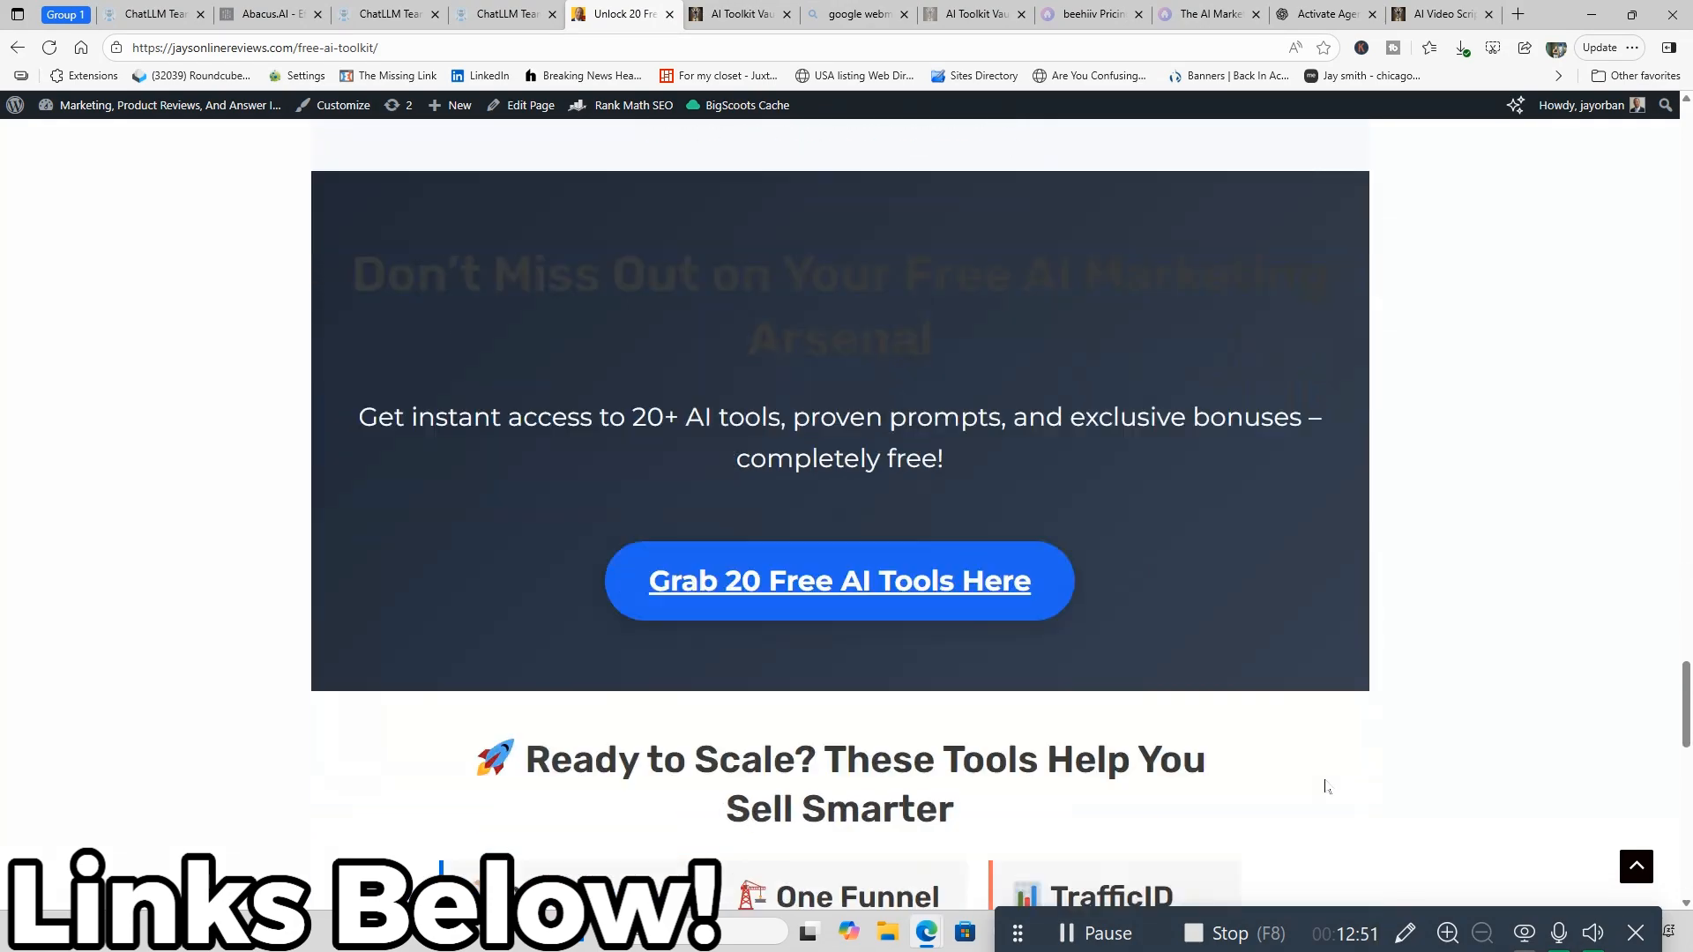
{"action": "scroll", "coordinate": [1324, 785], "scroll_direction": "down", "scroll_amount": 13}
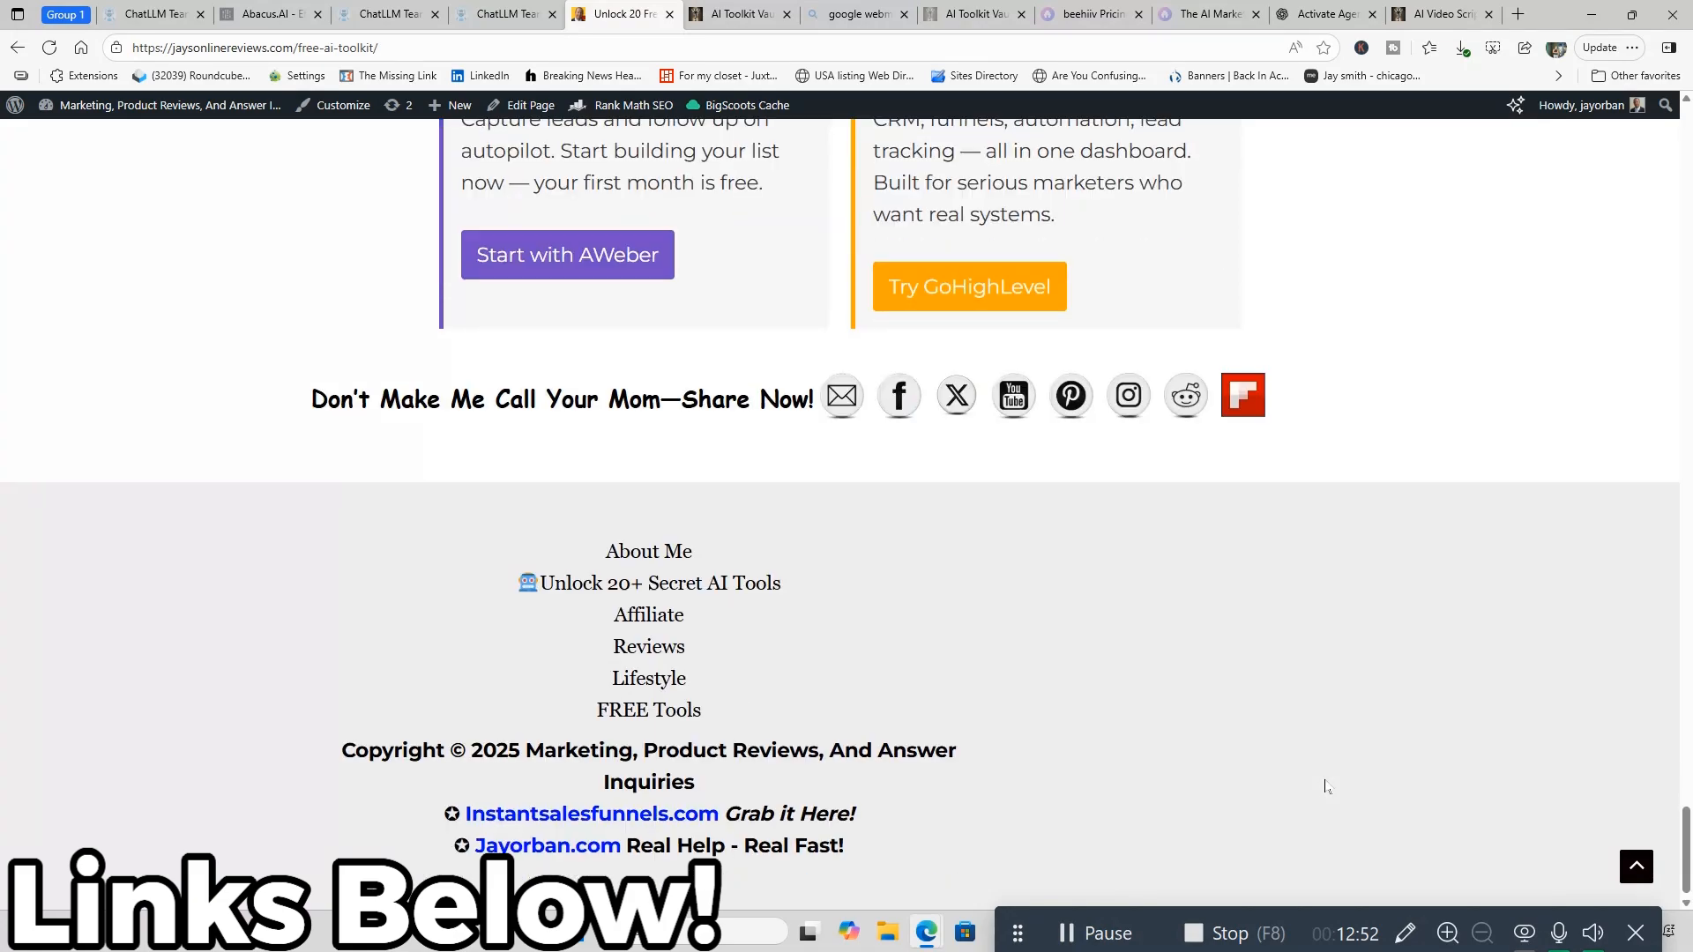
{"action": "scroll", "coordinate": [1325, 785], "scroll_direction": "up", "scroll_amount": 16}
{"action": "scroll", "coordinate": [1325, 785], "scroll_direction": "up", "scroll_amount": 20}
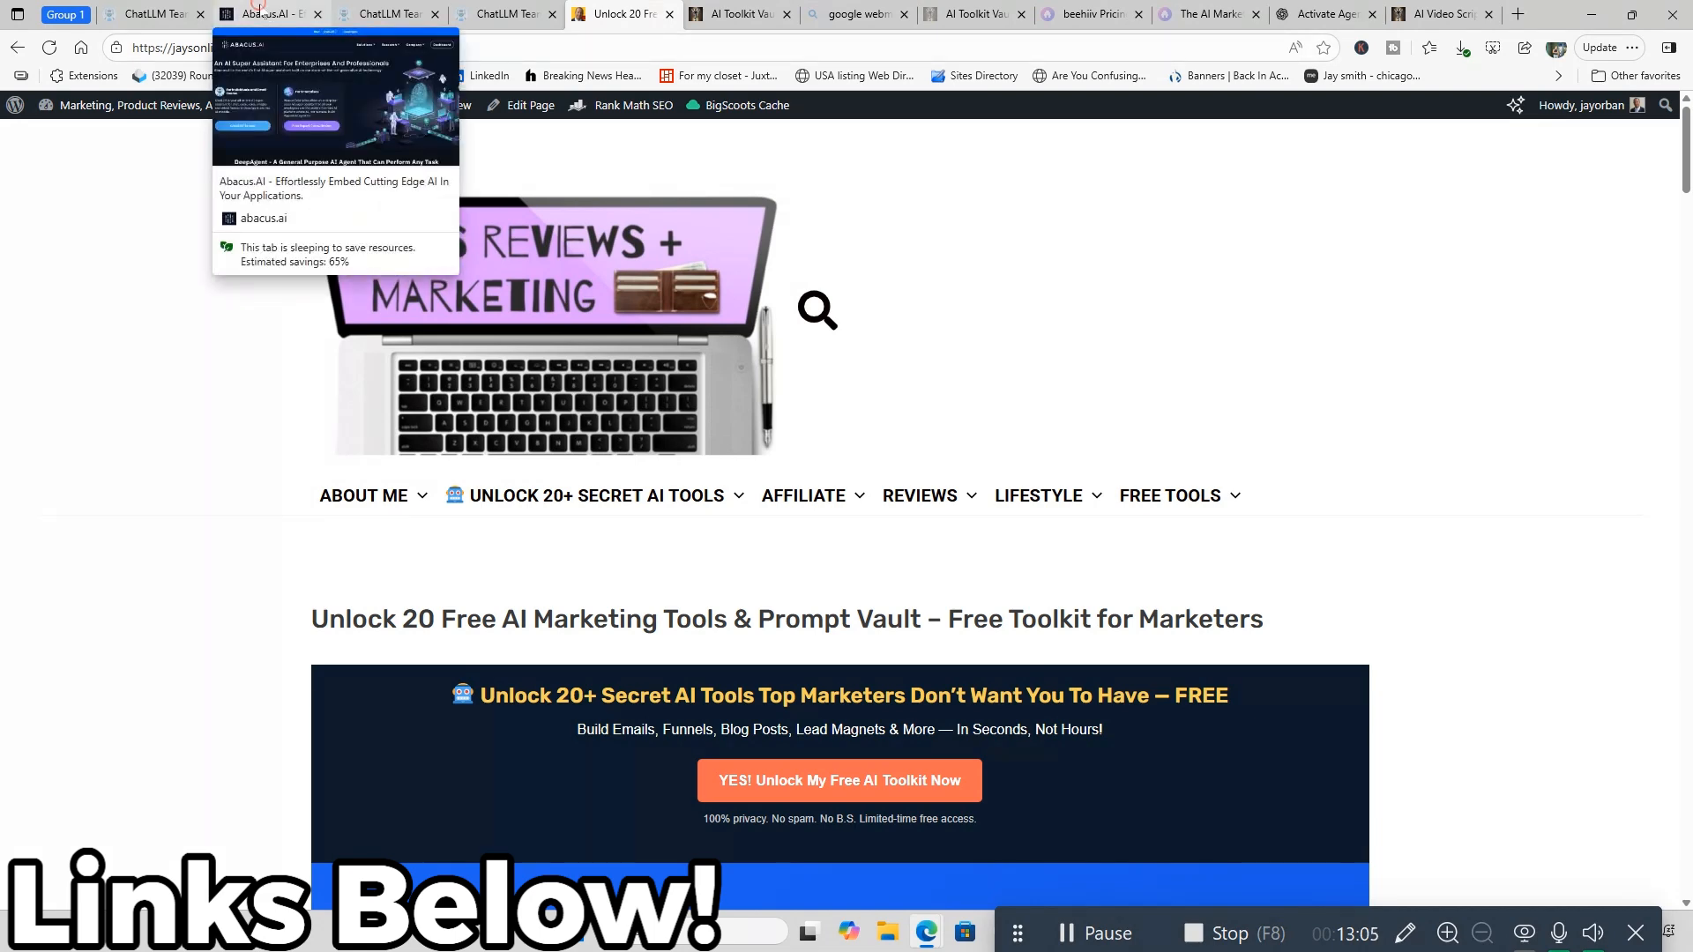
{"action": "left_click", "coordinate": [262, 11]}
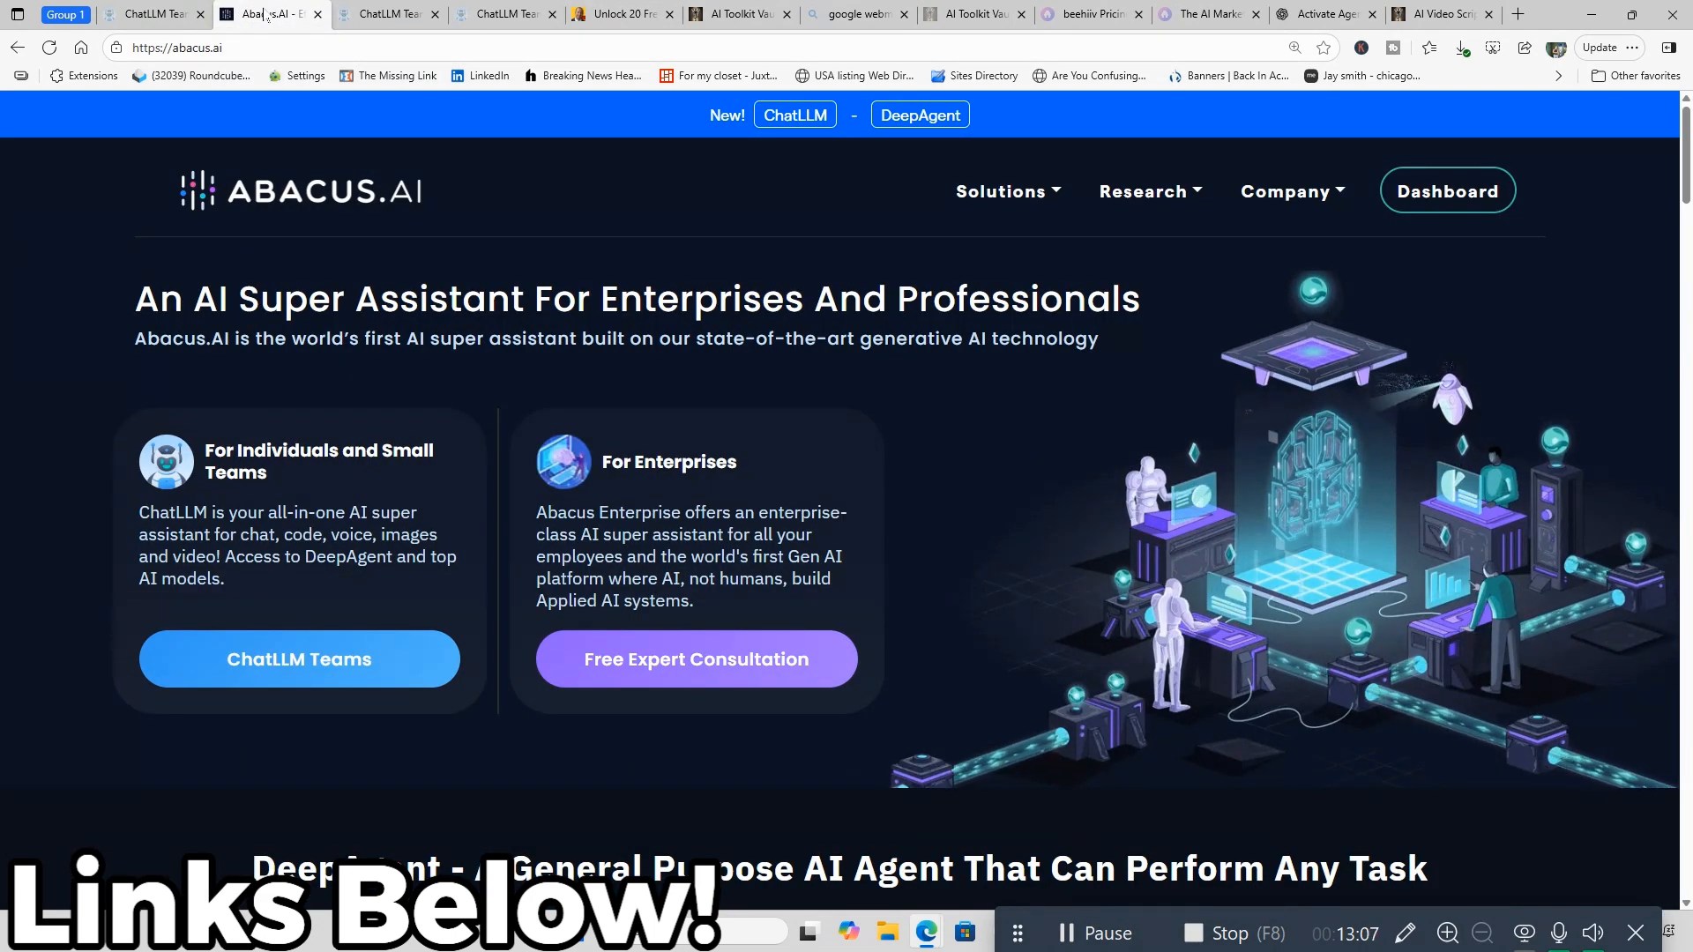